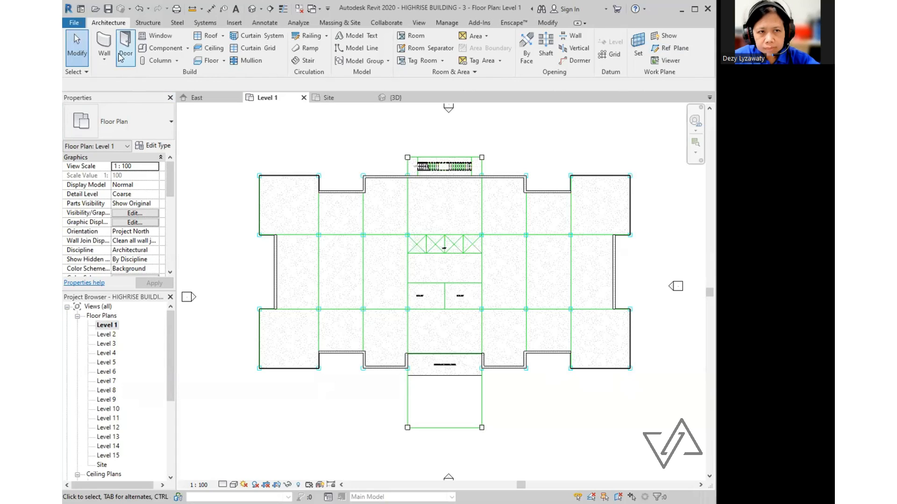
- Start the Door tool with the M_Single-Flush 0915 x 2032mm type selected
click(124, 54)
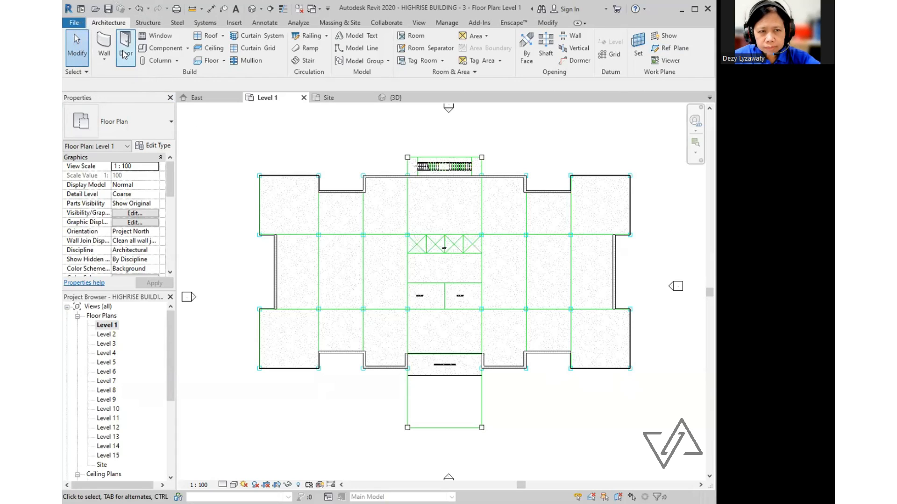
key(ctrl)
key(ctrl)
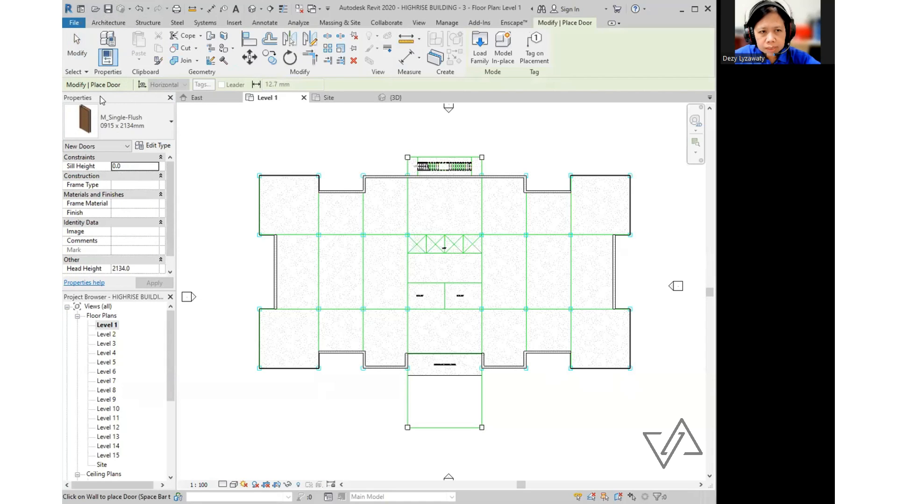
key(ctrl)
key(ctrl)
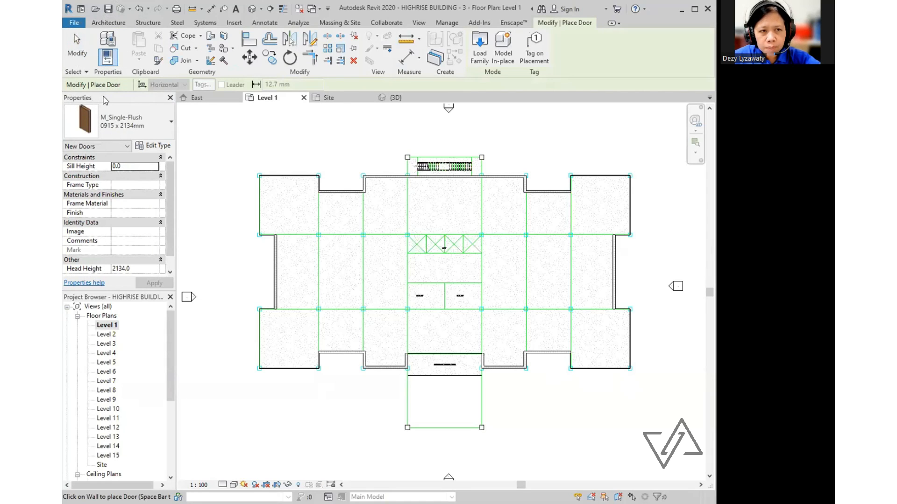
key(ctrl)
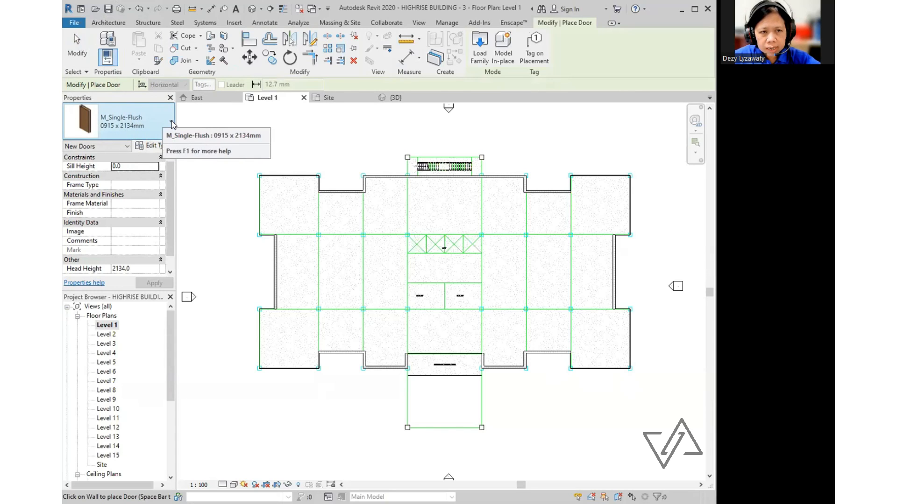
click(172, 122)
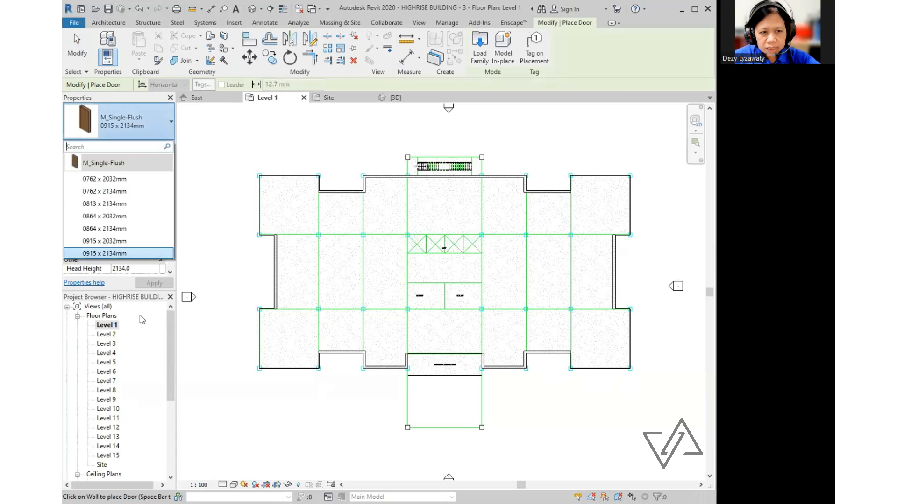
mouse_move(122, 244)
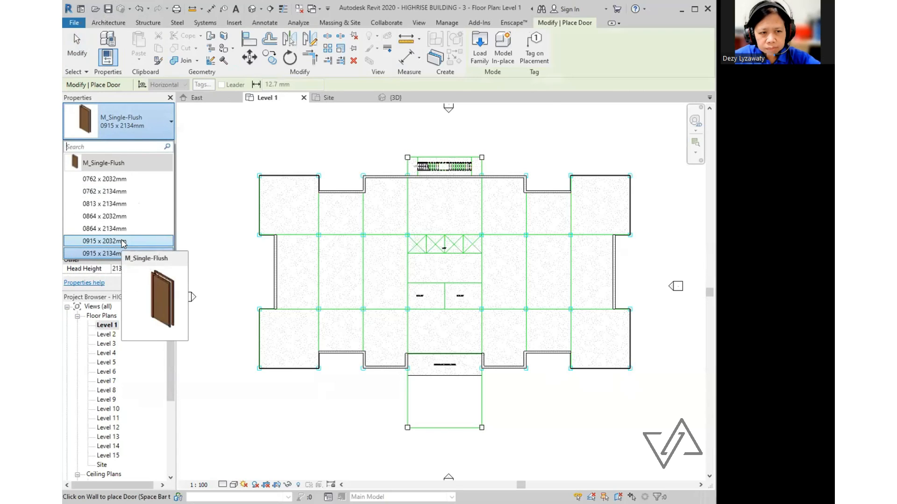
click(105, 241)
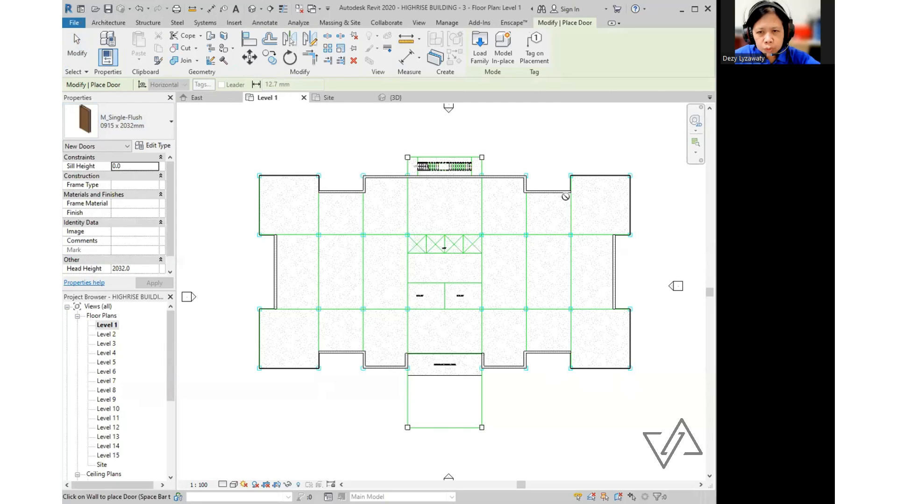
- Place an M_Single-Flush door at each end of the wall below the stair core
click(416, 180)
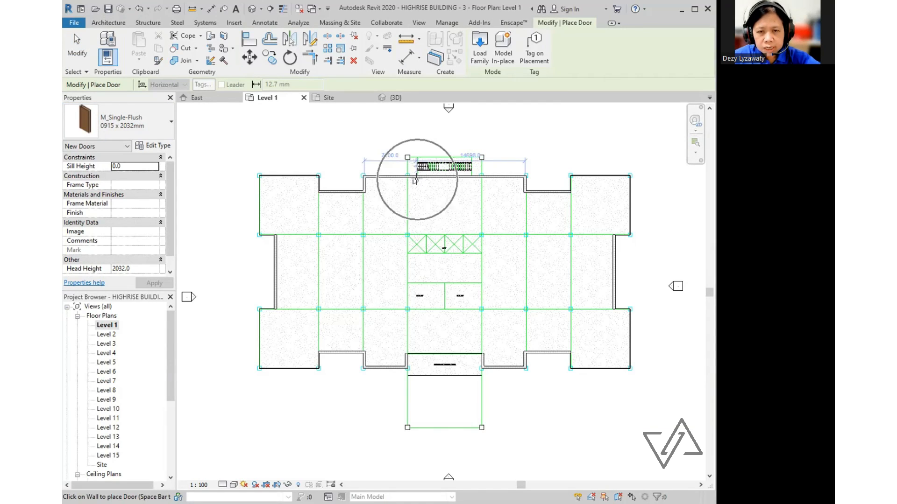
scroll(415, 180, up, 6)
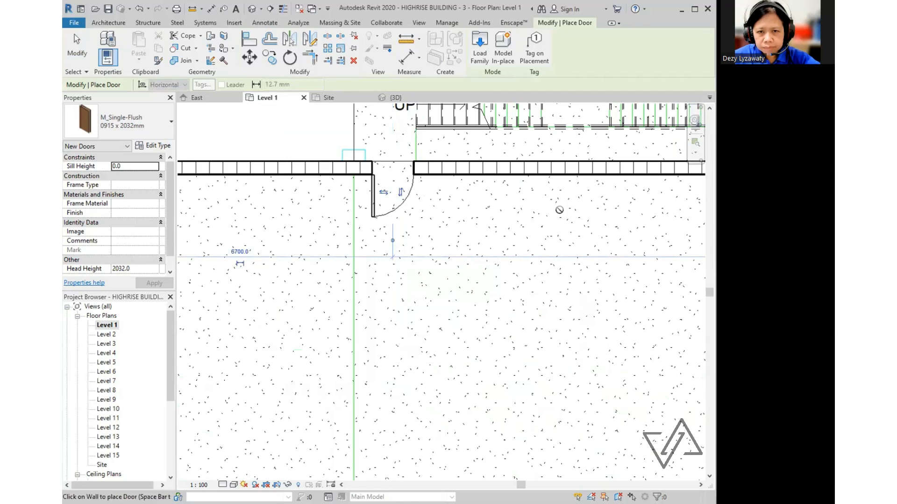
scroll(520, 186, down, 2)
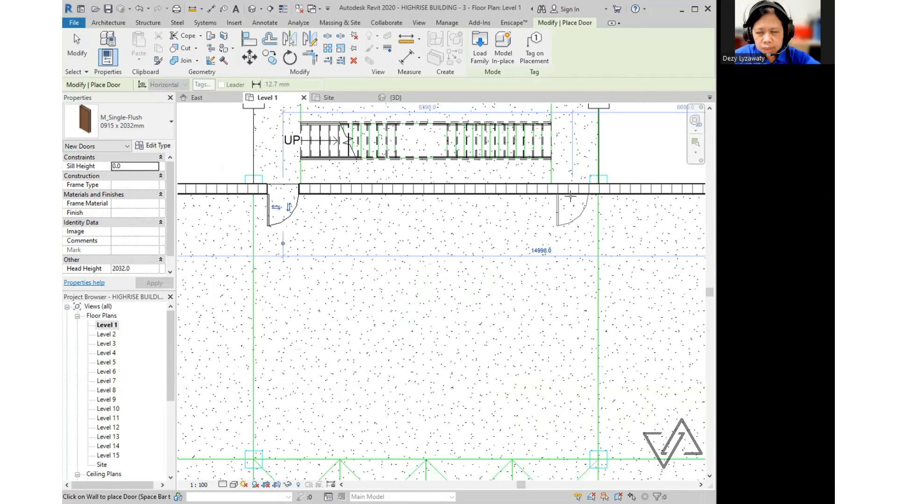
key(ctrl)
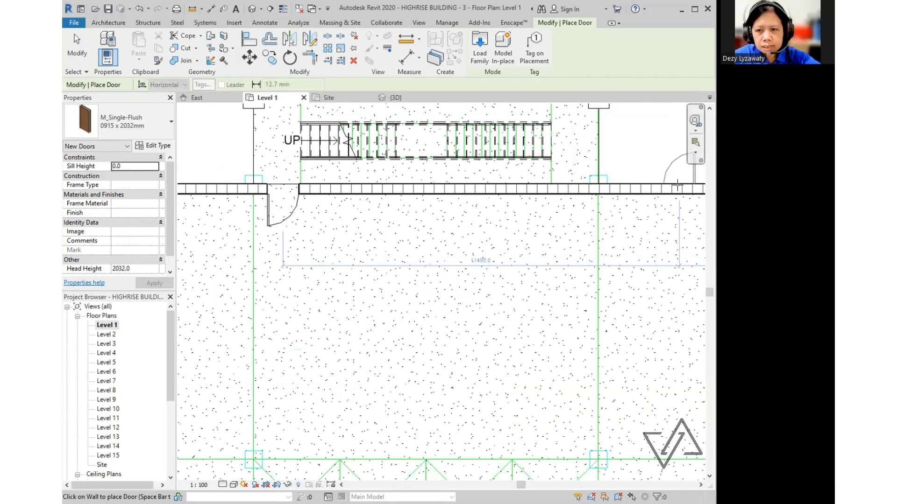
click(569, 193)
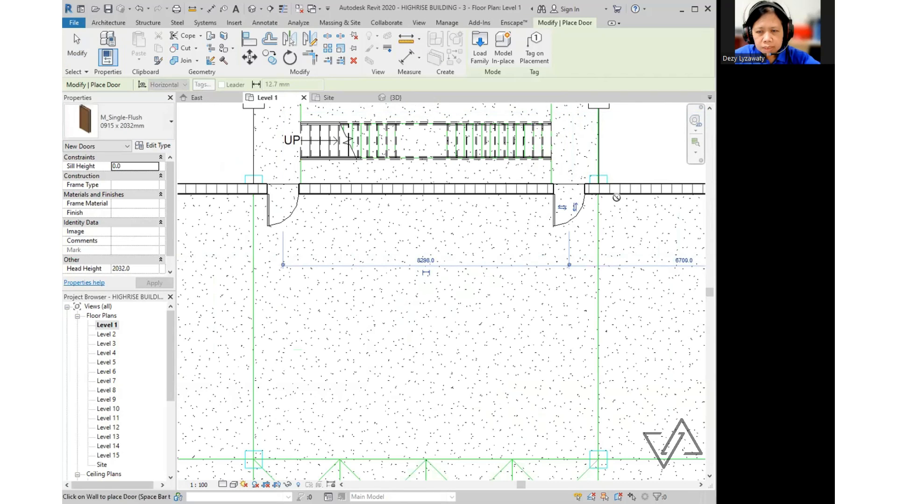
key(Escape)
key(Escape)
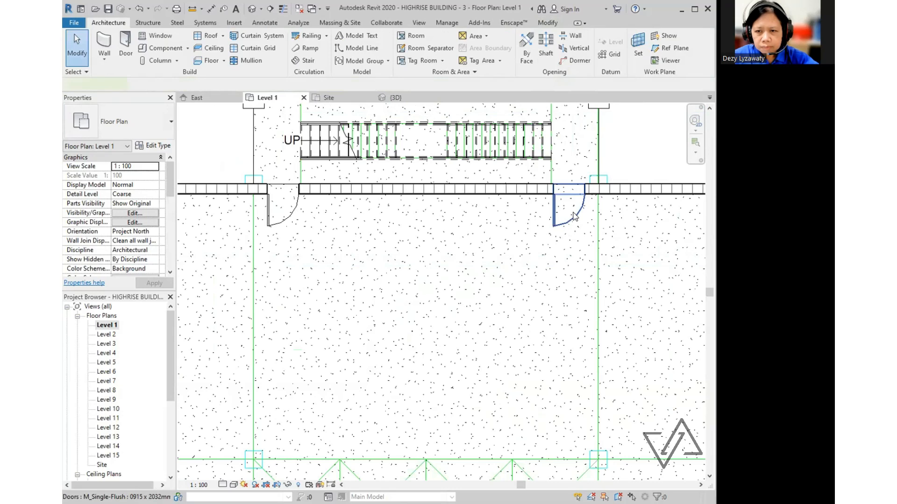
- Flip the right stair-core door's hinge side so it mirrors the left door
click(578, 217)
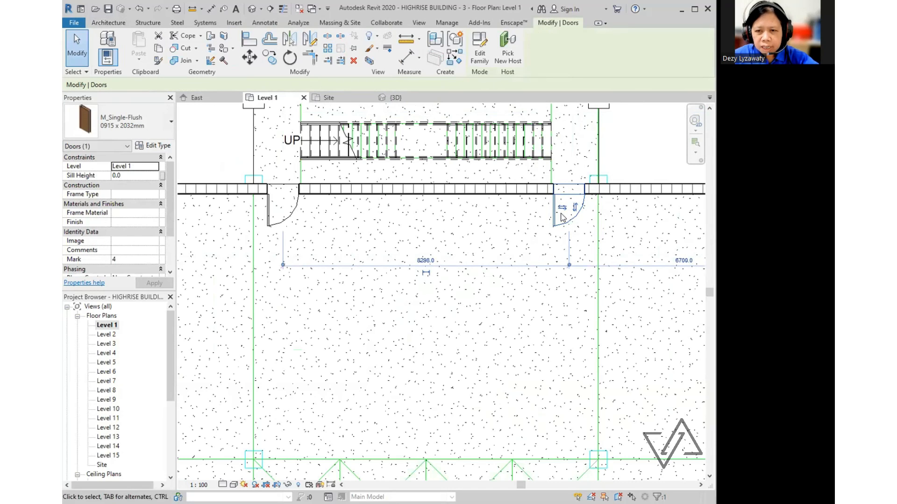
click(562, 209)
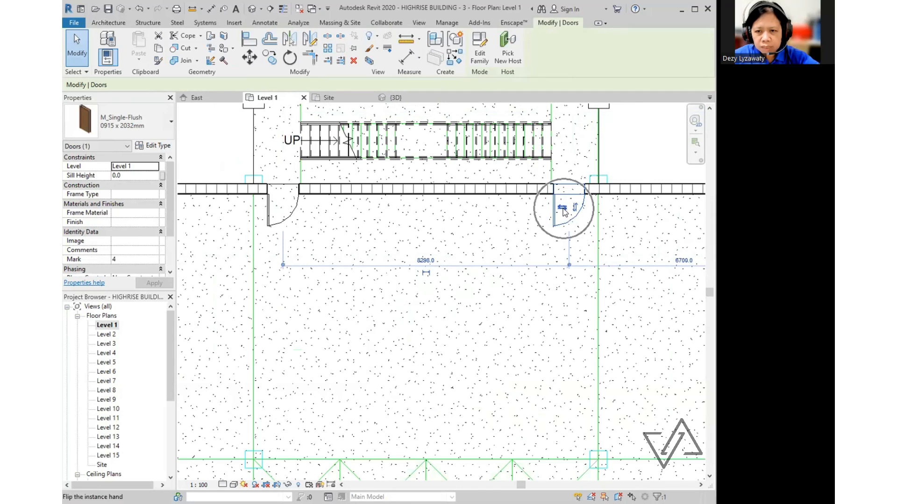
click(607, 167)
scroll(627, 275, down, 2)
scroll(608, 261, up, 2)
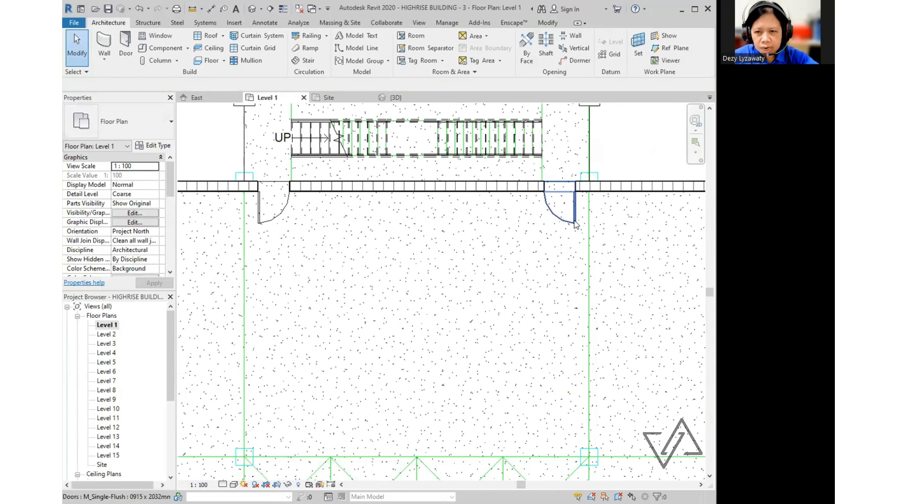
- Shift each door 100 mm along the wall so they sit 8498 apart
click(575, 224)
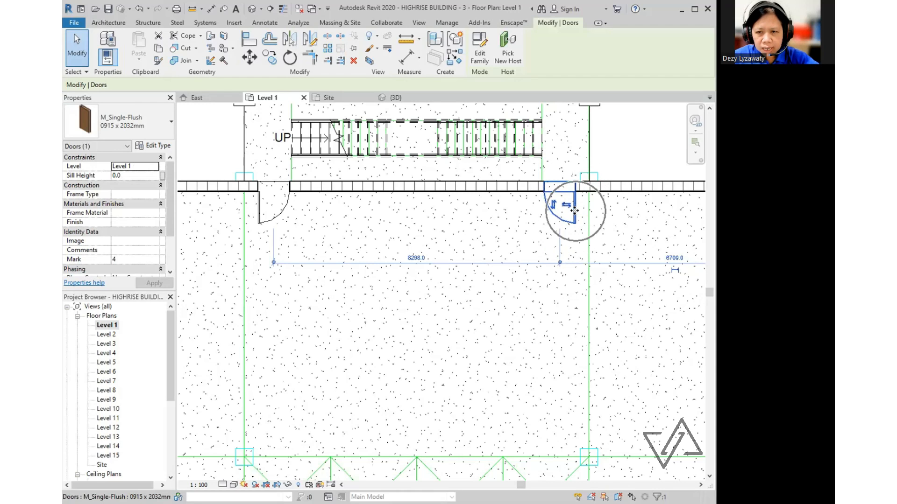
drag(575, 210, 580, 223)
click(281, 206)
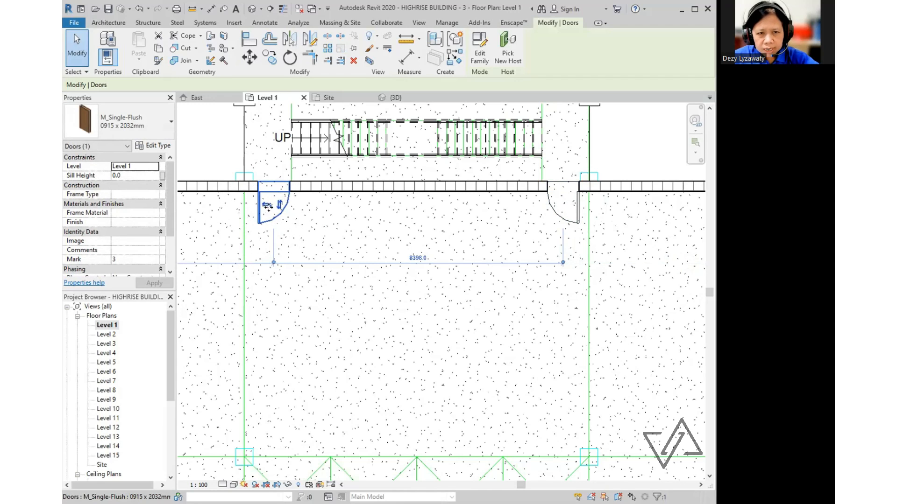
drag(268, 208, 271, 208)
scroll(606, 274, down, 1)
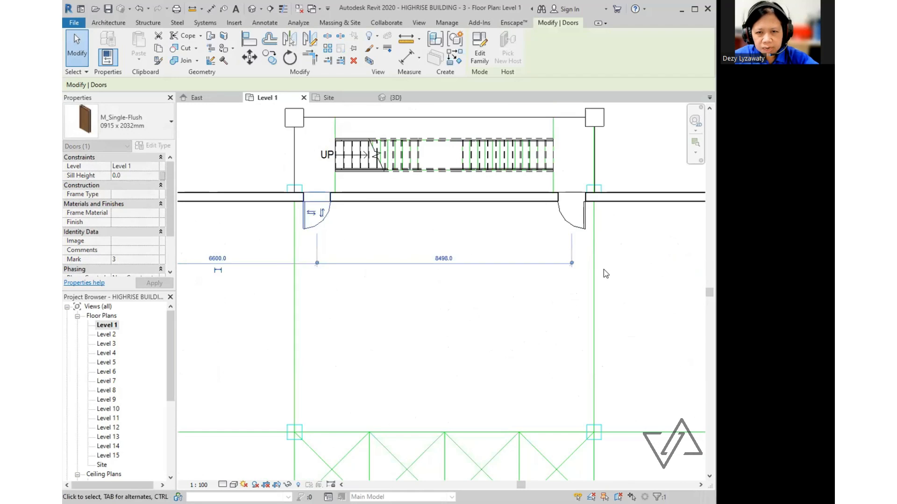
scroll(606, 275, down, 1)
click(598, 189)
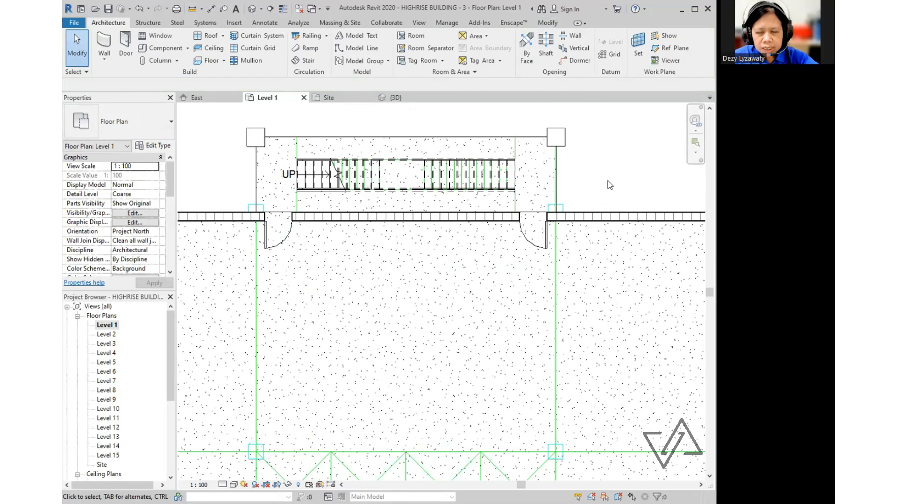
- Switch to the 3D view and pan across the high-rise
click(252, 11)
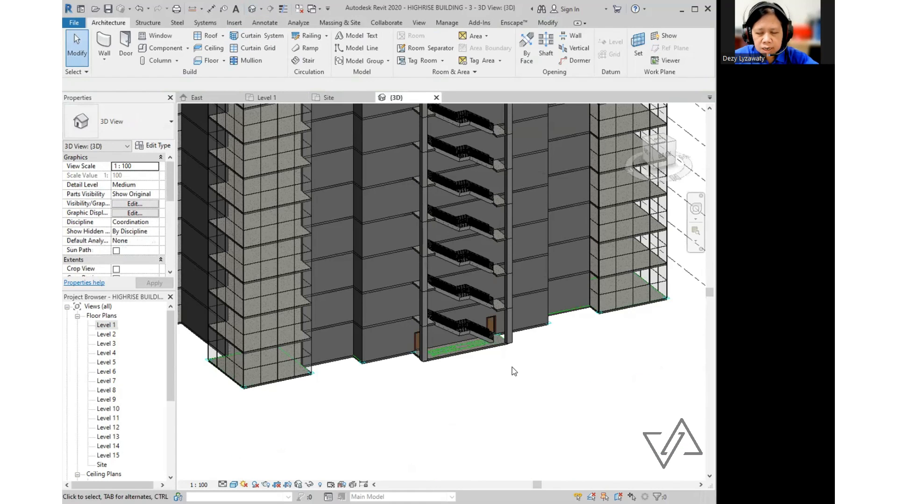
middle_drag(517, 362, 488, 393)
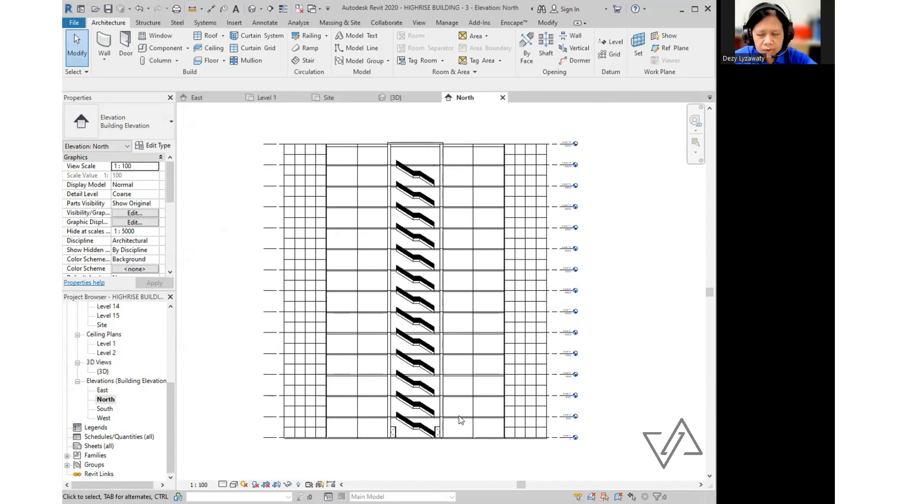
- Select the two Level 1 M_Single-Flush doors on either side of the stair core
key(Tab)
key(Tab)
key(Tab)
key(Tab)
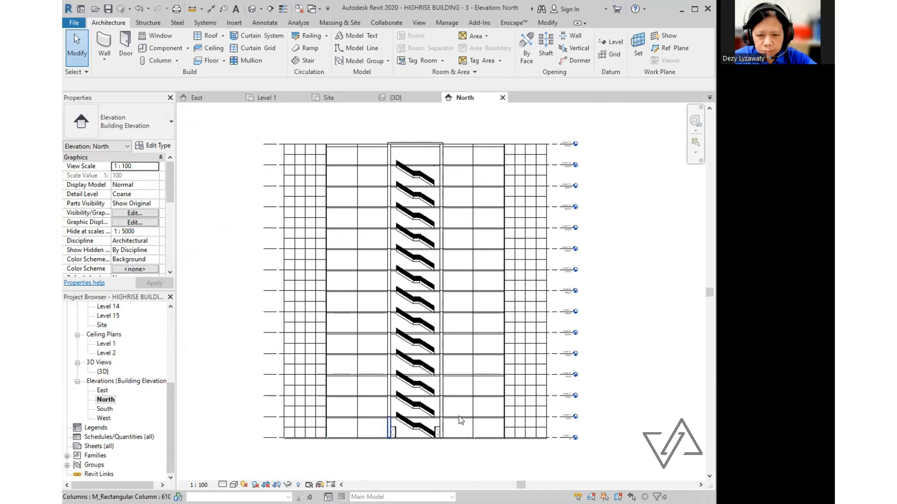
click(460, 420)
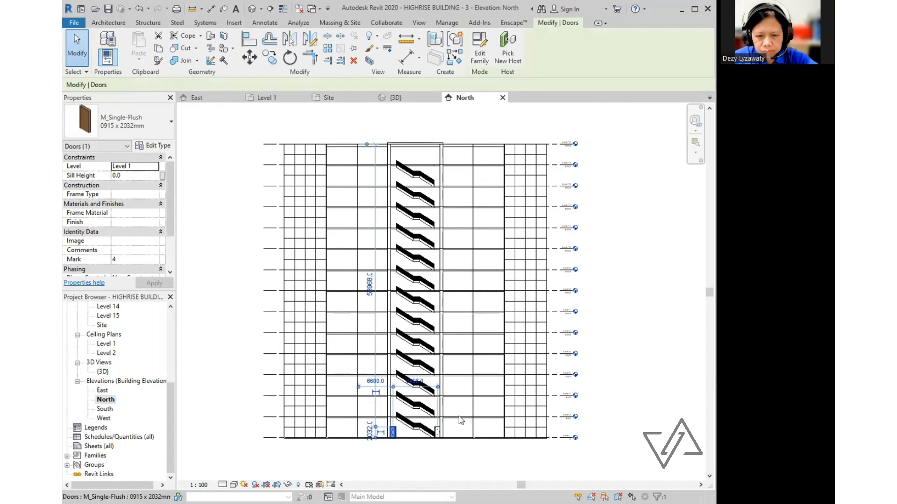
key(Tab)
key(Tab)
key(Tab)
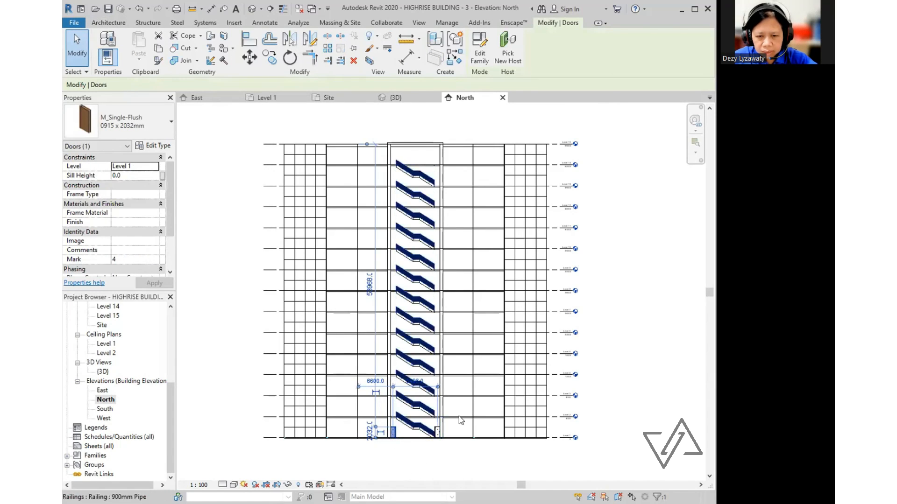
scroll(456, 418, up, 5)
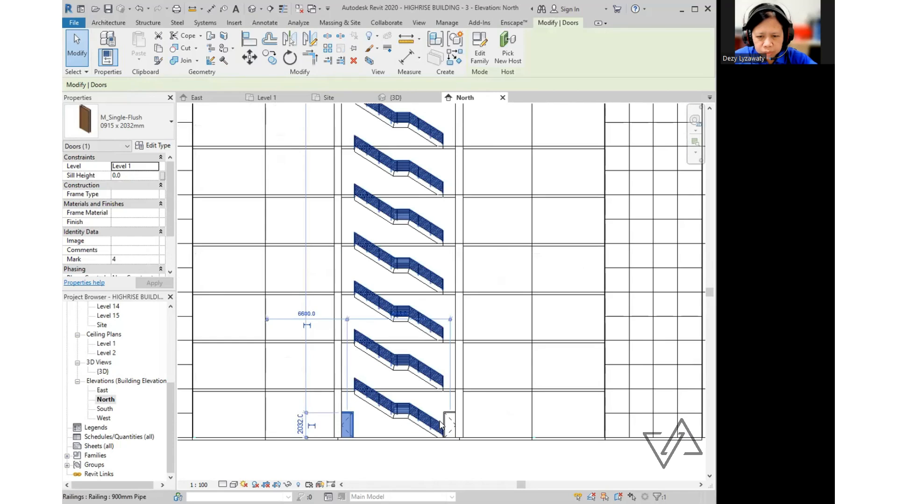
scroll(450, 413, up, 1)
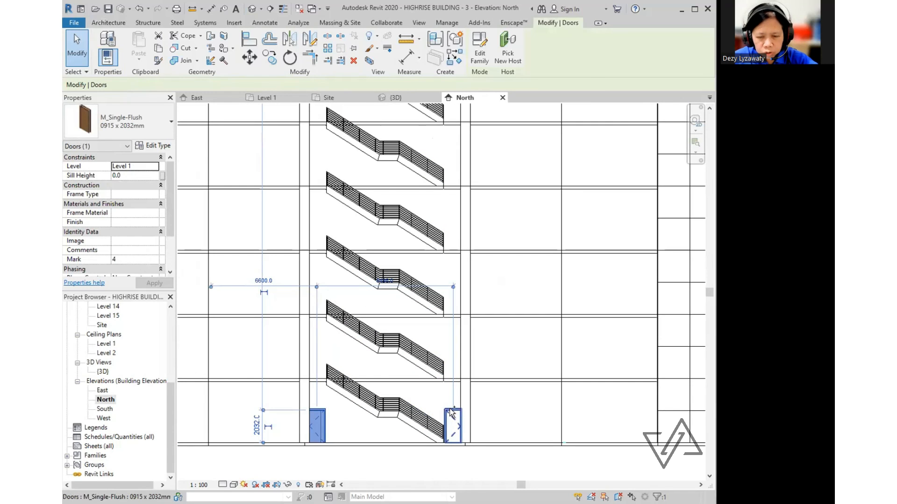
ctrl+click(452, 417)
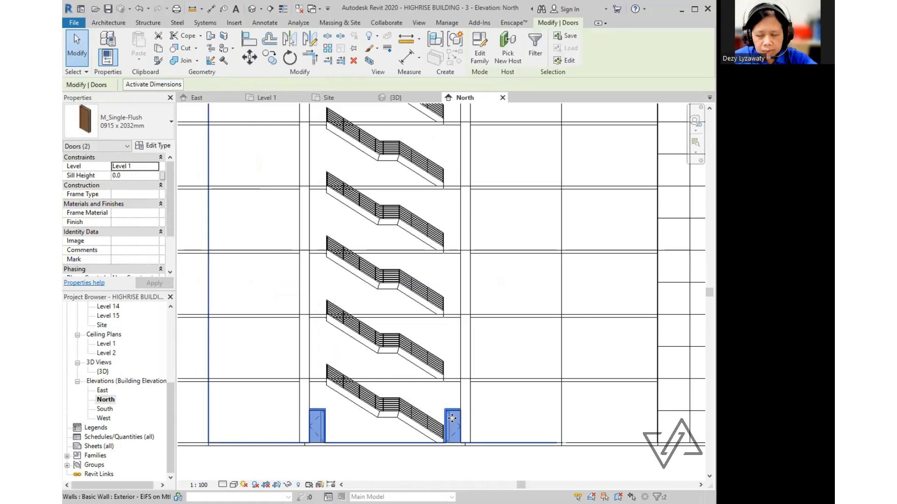
scroll(452, 419, down, 3)
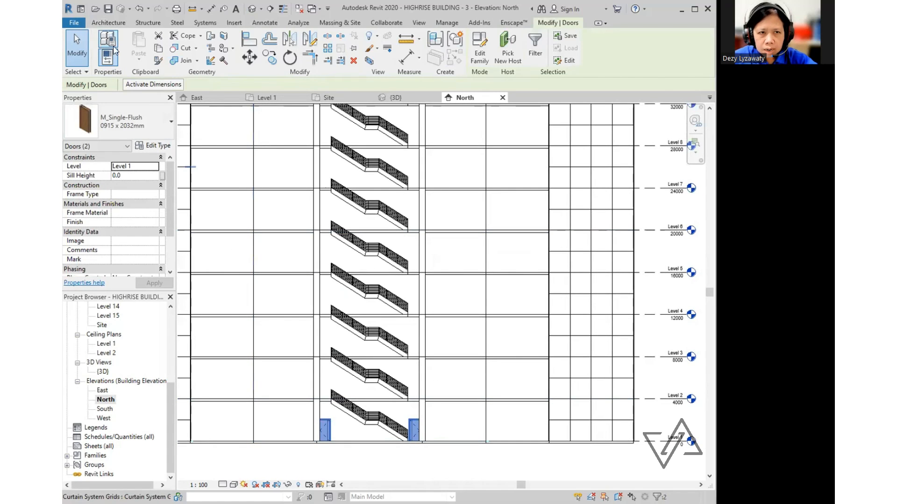
- Copy the two doors and paste them aligned to Levels 2 through 14
click(157, 55)
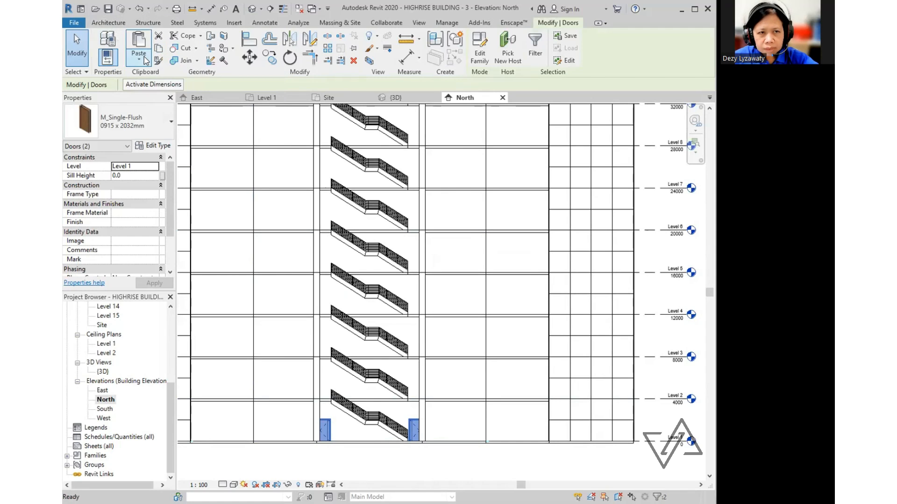
click(145, 58)
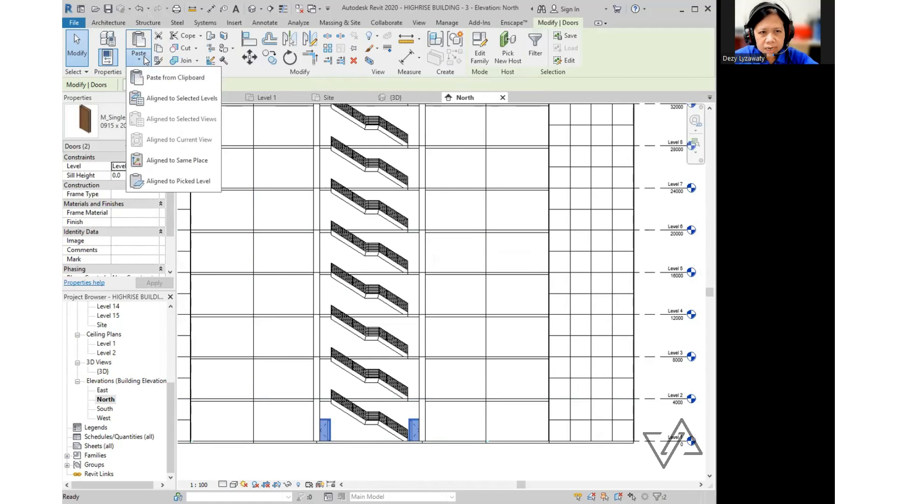
click(182, 99)
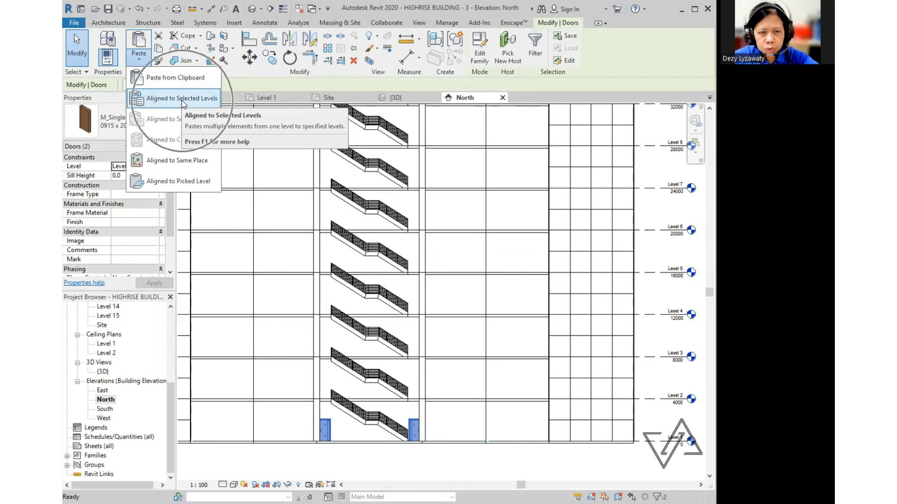
click(182, 99)
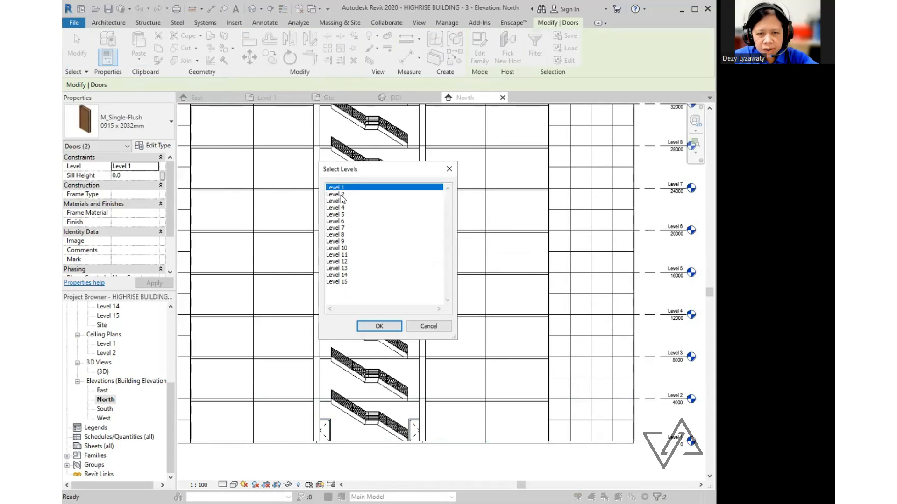
click(340, 194)
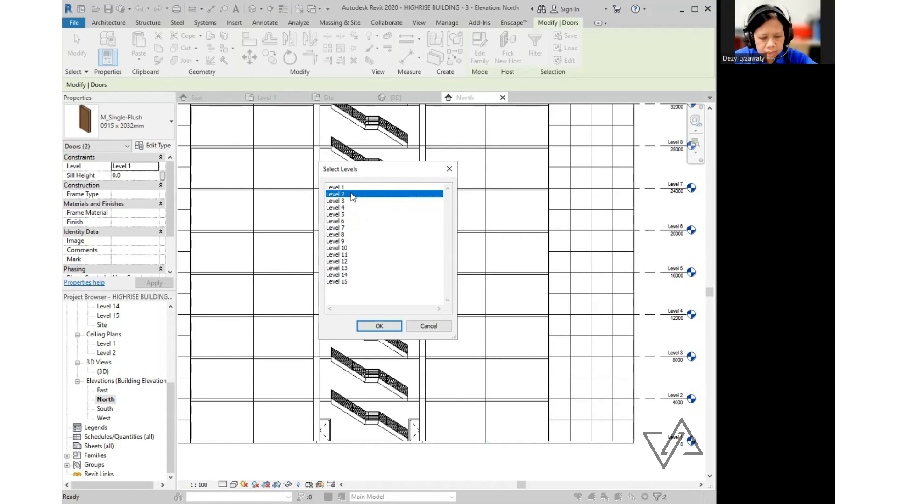
shift+click(344, 276)
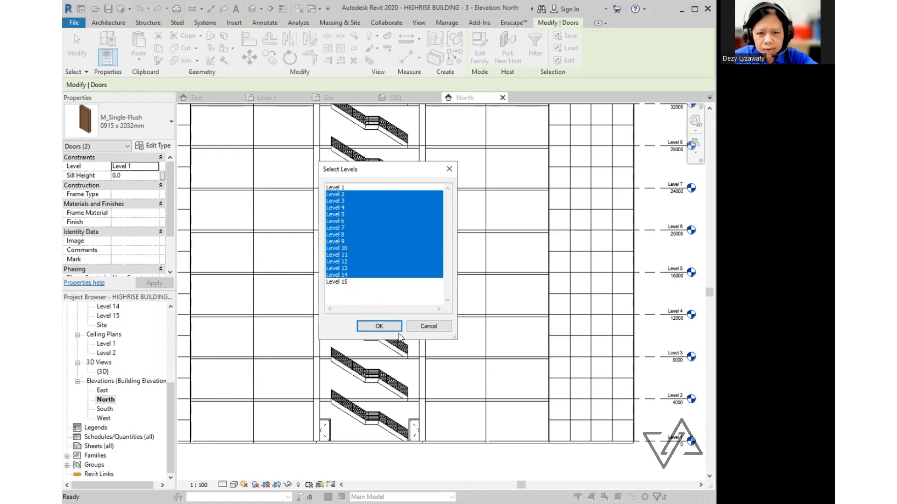
click(379, 326)
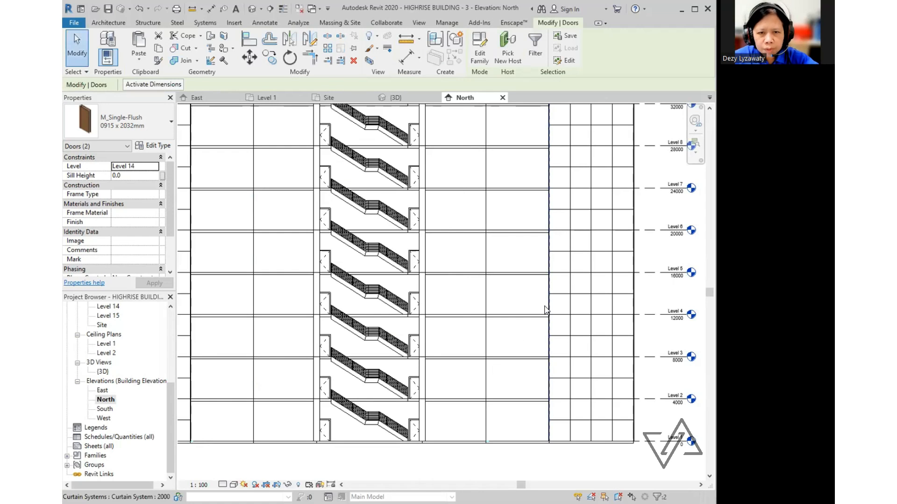
scroll(542, 304, down, 5)
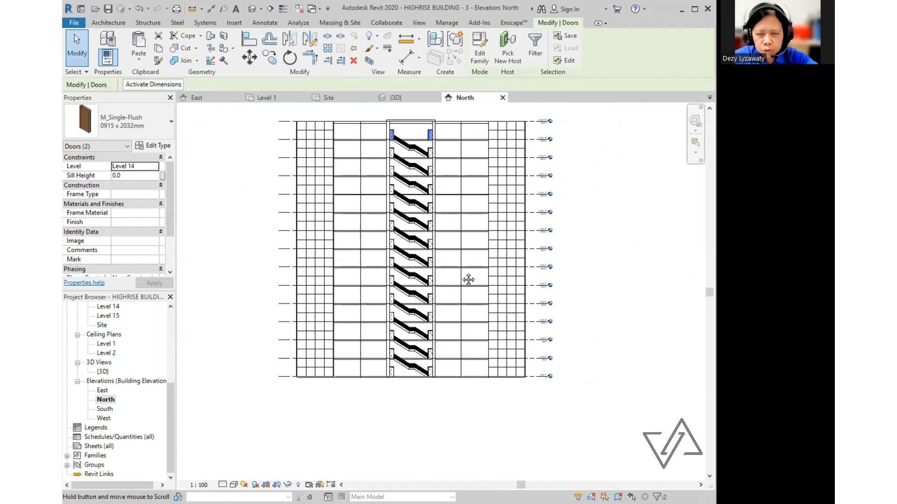
- Deselect the pasted doors and return to the Level 1 floor plan
click(581, 271)
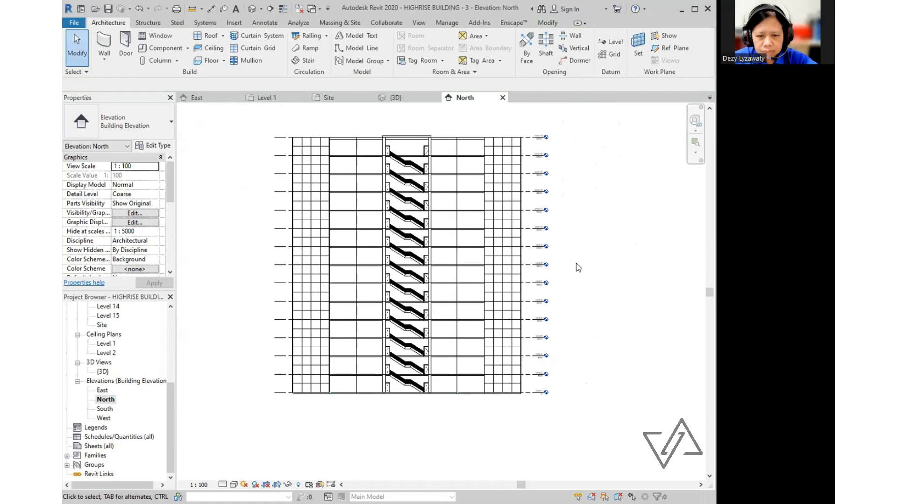
click(251, 9)
scroll(523, 425, up, 6)
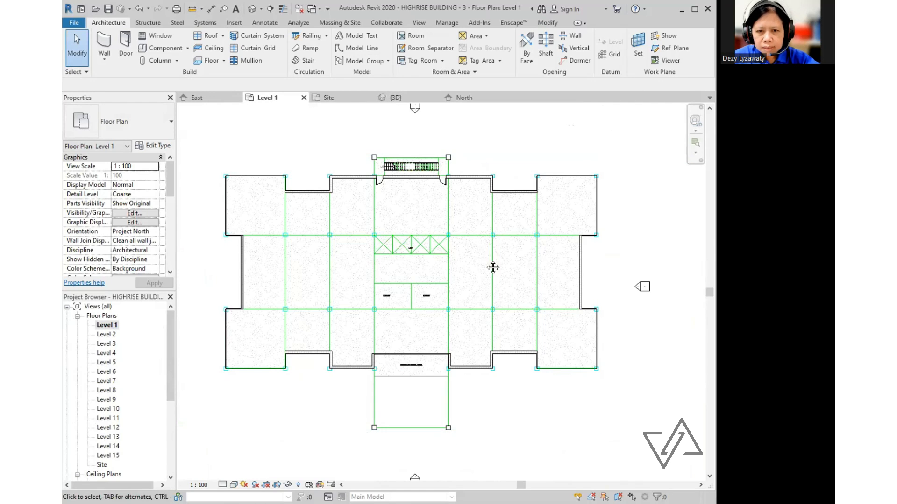
- Place an M_Fixed 0915 x 1830mm window in the north wall right of the stair core
middle_drag(486, 250, 487, 270)
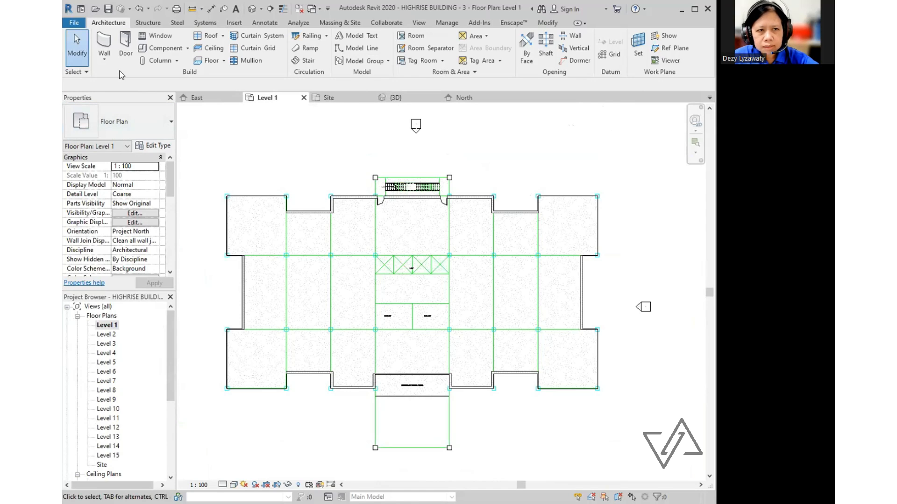
click(164, 37)
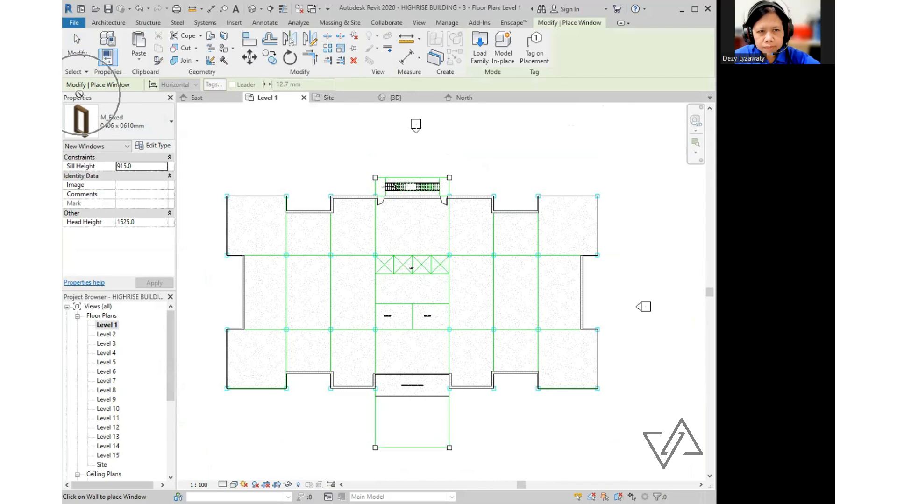
click(171, 125)
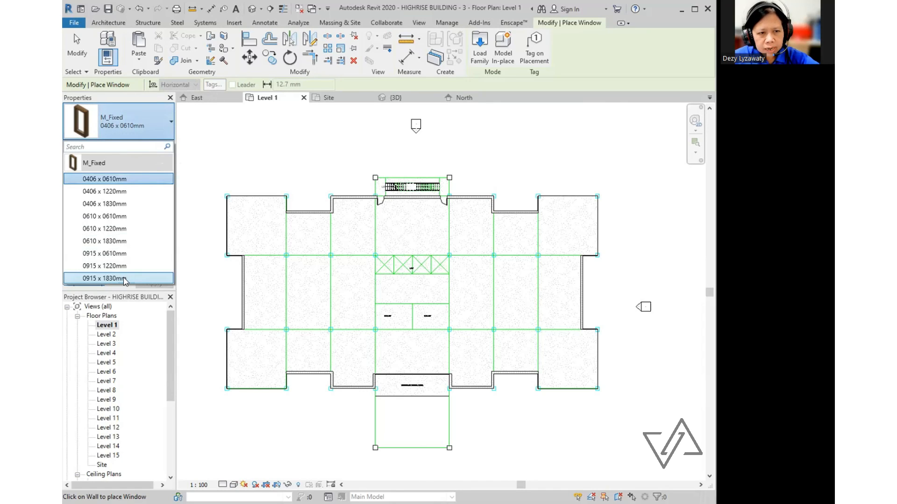
mouse_move(125, 280)
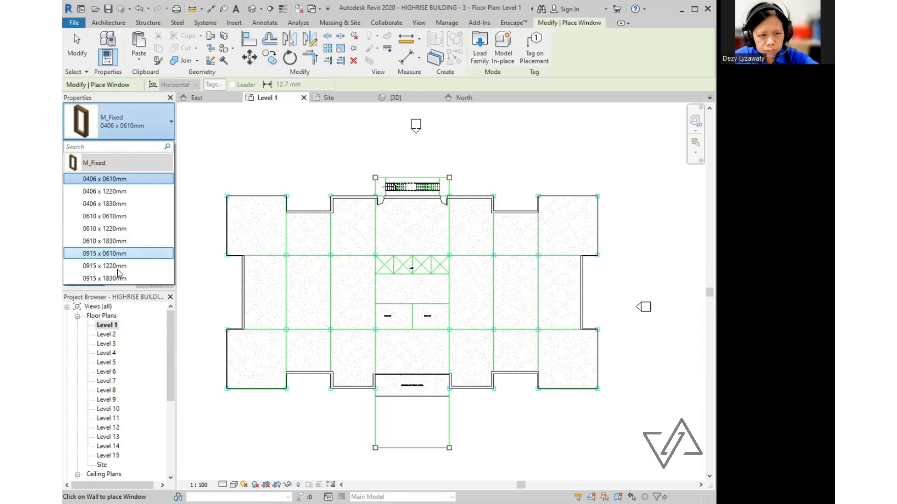
click(120, 278)
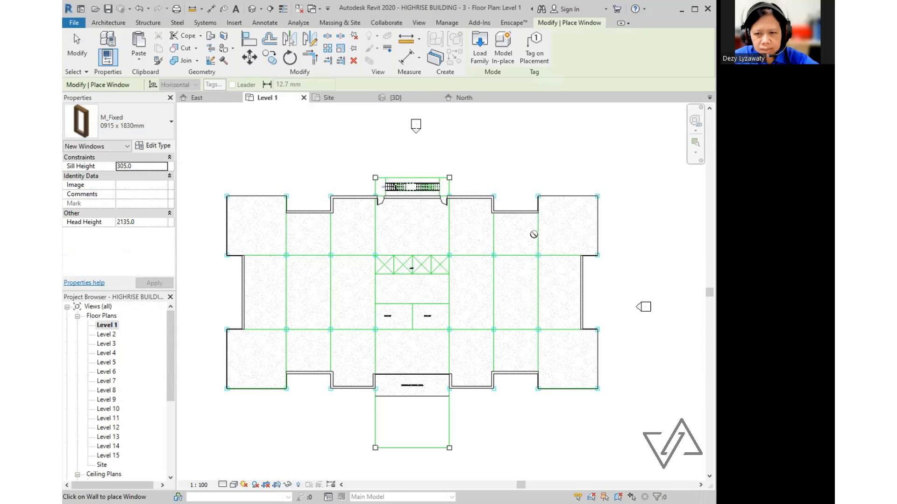
scroll(484, 201, up, 4)
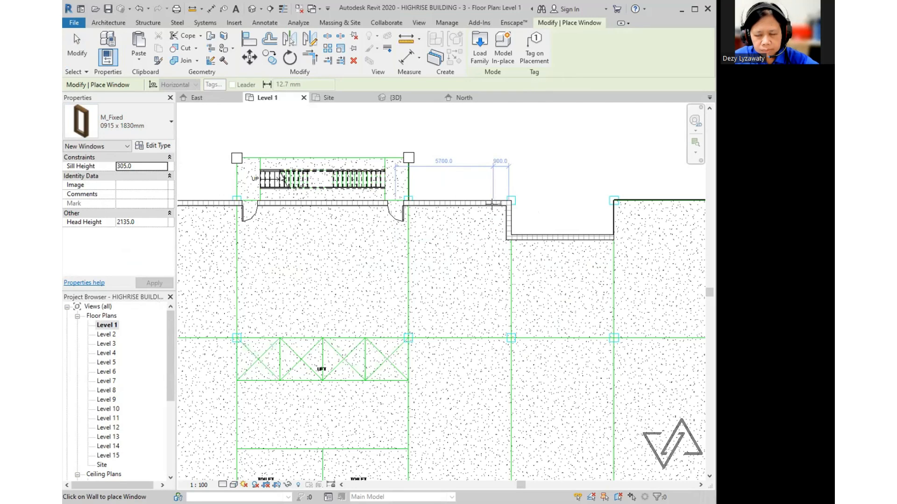
click(491, 205)
middle_drag(436, 205, 618, 207)
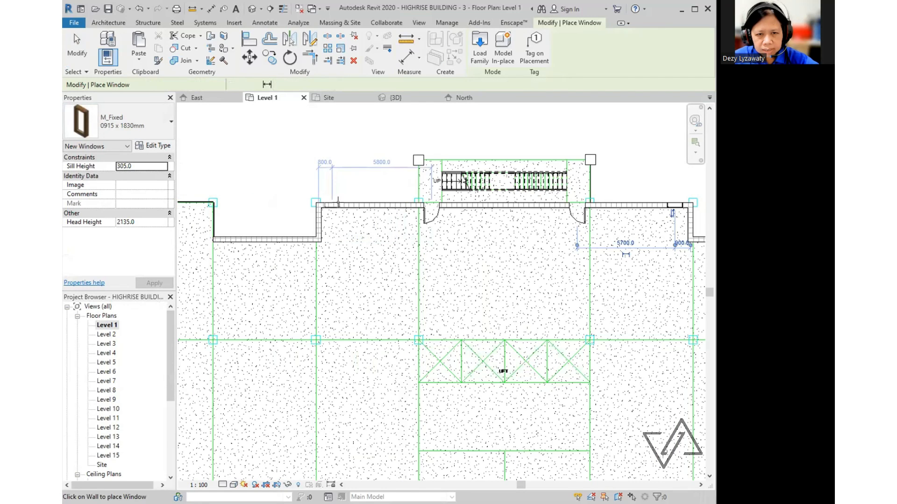
- Finish window placement and orbit the default 3D view to inspect the building's base
key(Escape)
key(Escape)
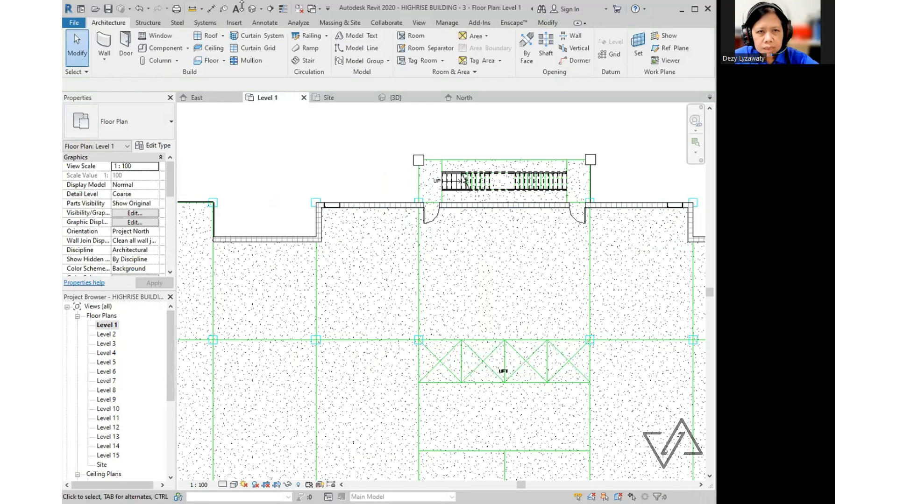
click(255, 14)
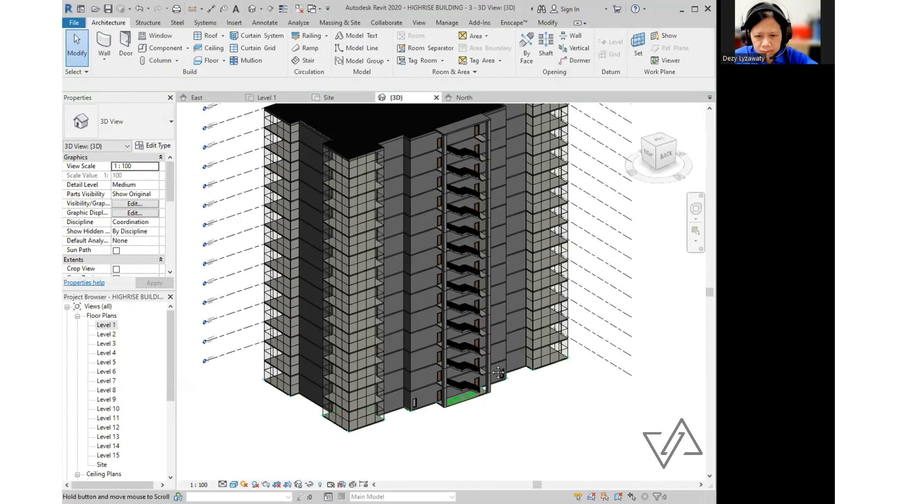
scroll(464, 357, up, 6)
shift+middle_drag(494, 339, 500, 362)
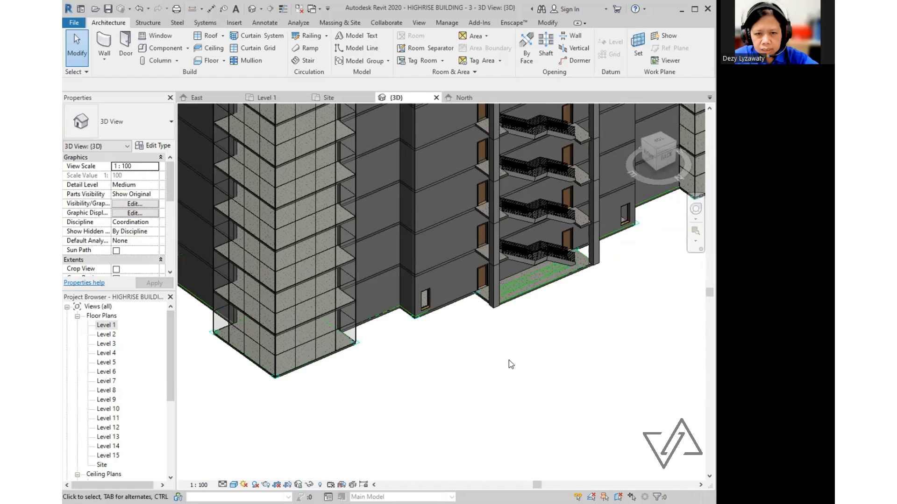
drag(172, 351, 182, 430)
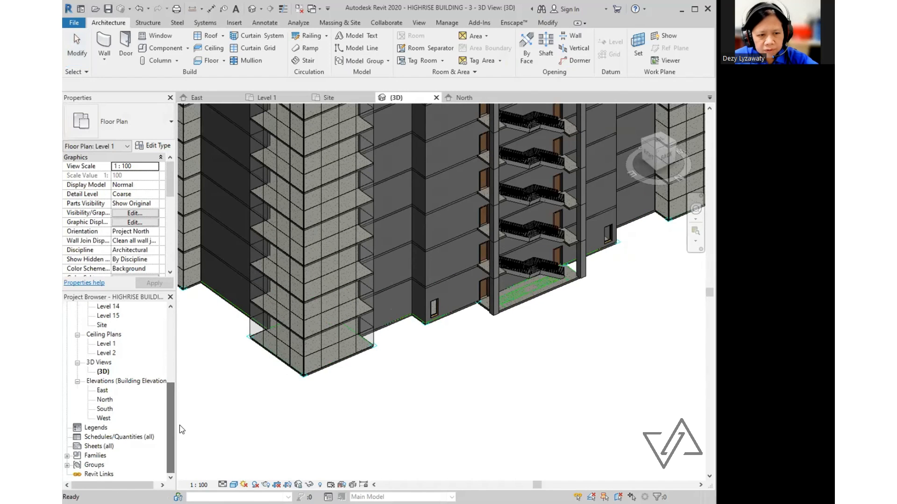
- In the North elevation, copy both ground-floor windows and start Paste Aligned to Selected Levels
click(102, 400)
double_click(101, 400)
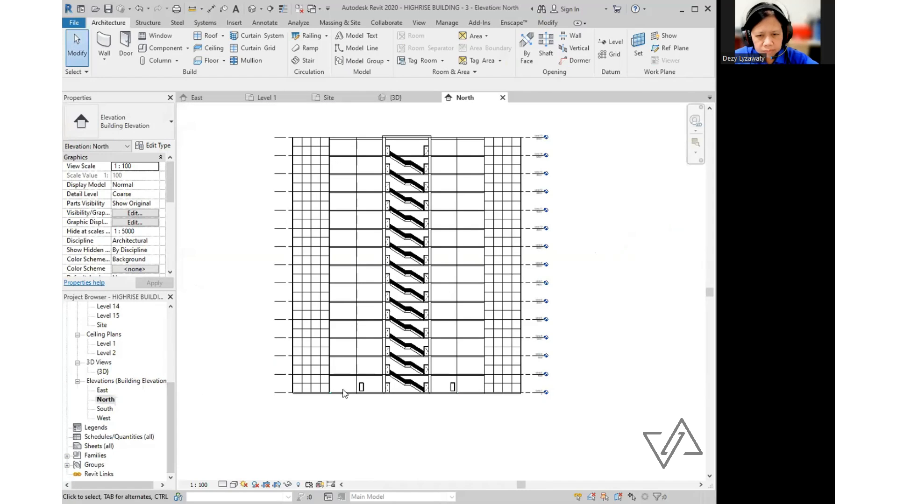
scroll(467, 424, up, 1)
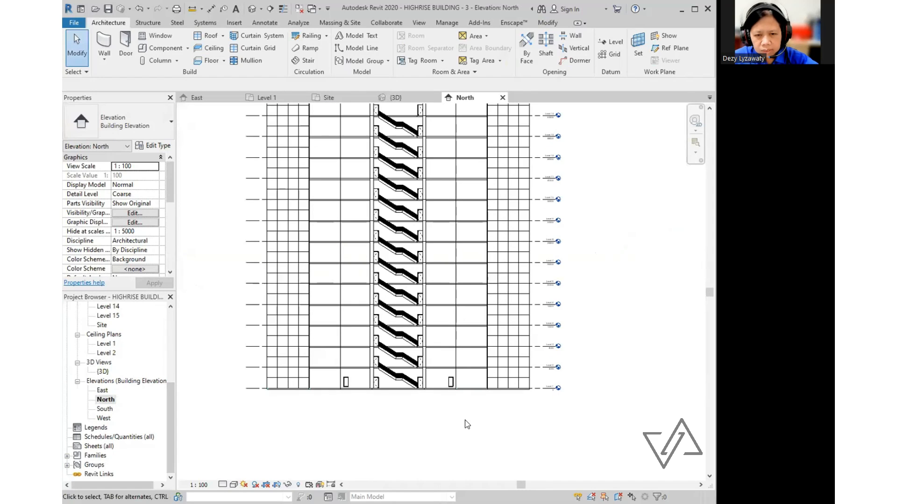
click(347, 382)
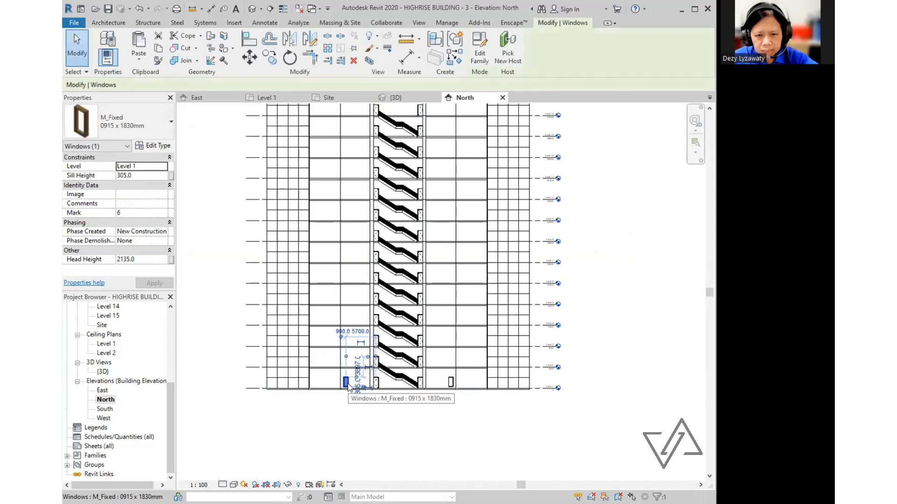
ctrl+click(452, 383)
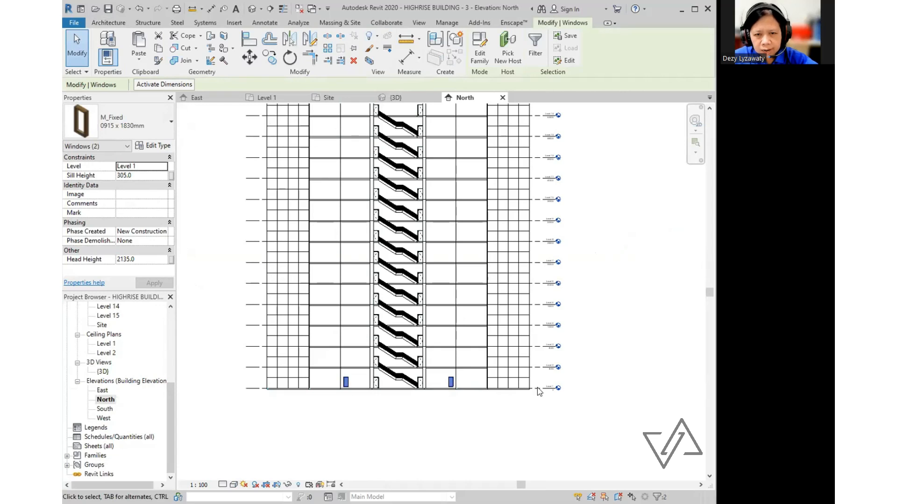
click(158, 49)
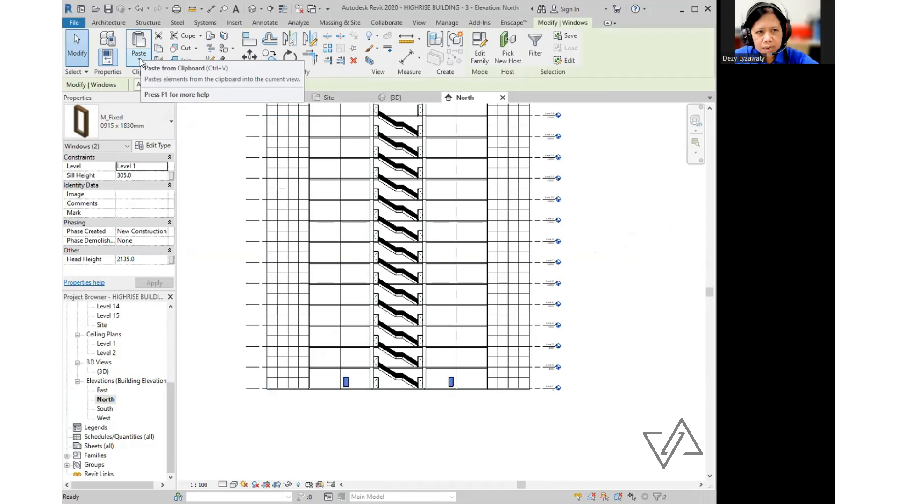
click(139, 59)
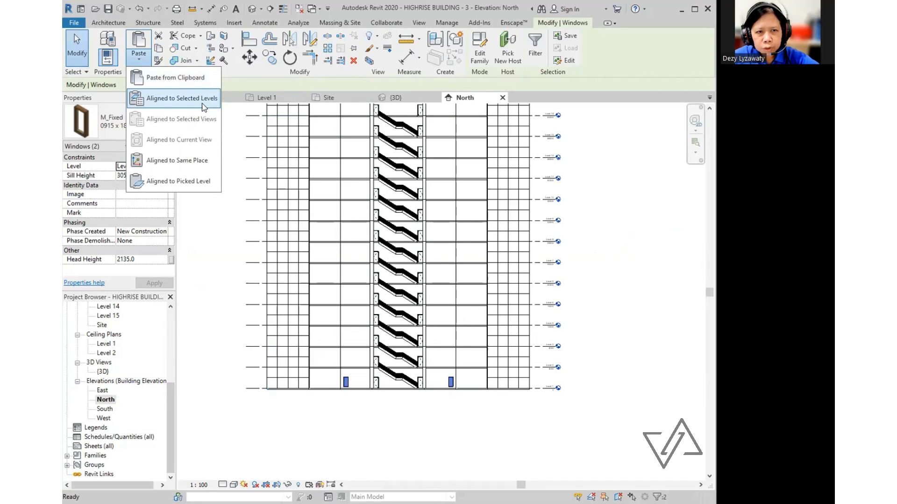
click(204, 107)
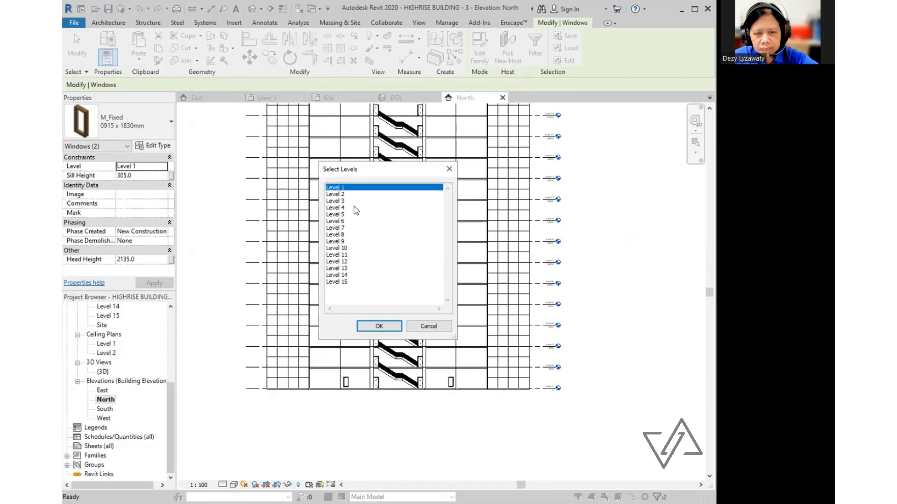
- Paste the windows aligned onto Levels 2 through 14
click(345, 194)
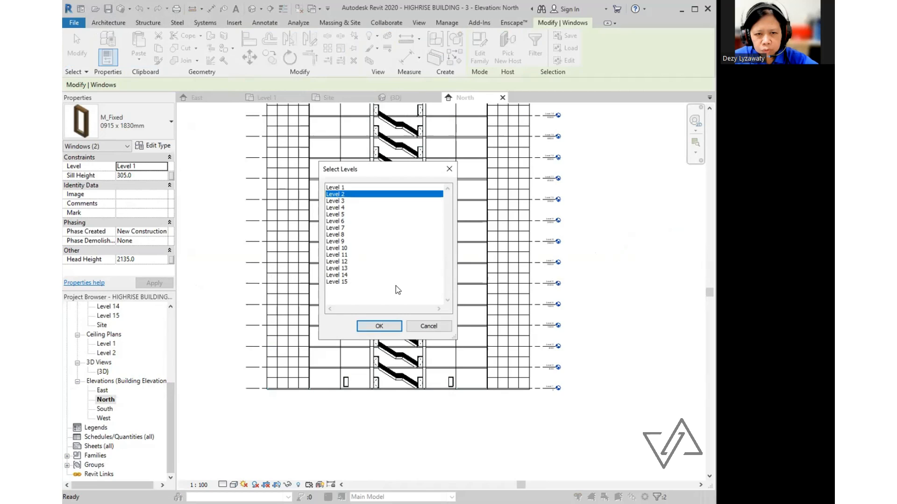
shift+click(343, 275)
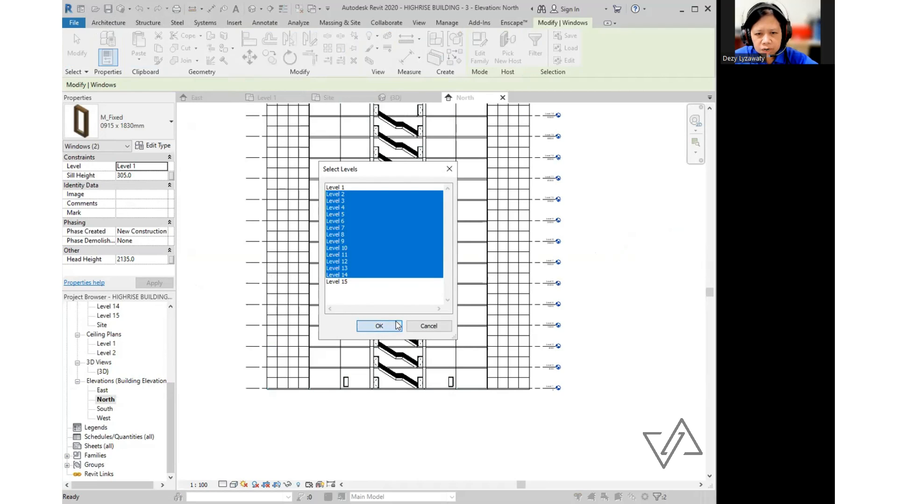
click(379, 326)
key(Escape)
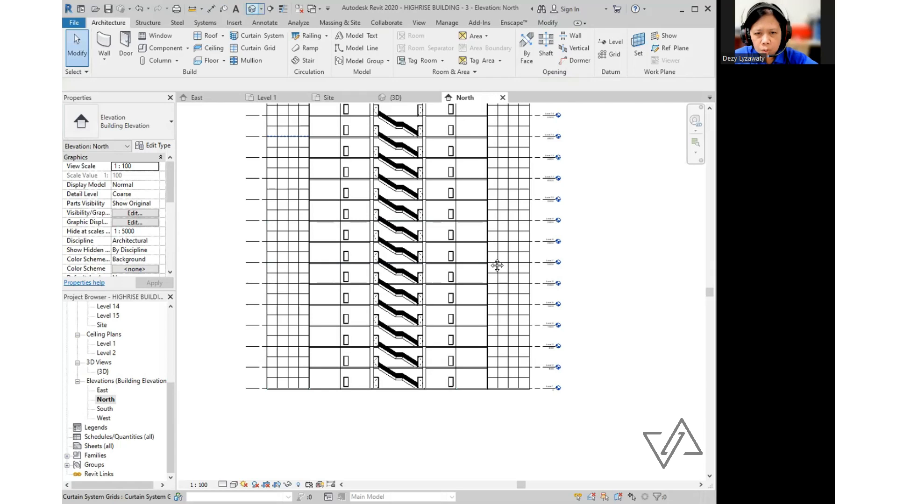
- Check the pasted windows in the elevation and orbit the 3D view
middle_drag(498, 267, 478, 291)
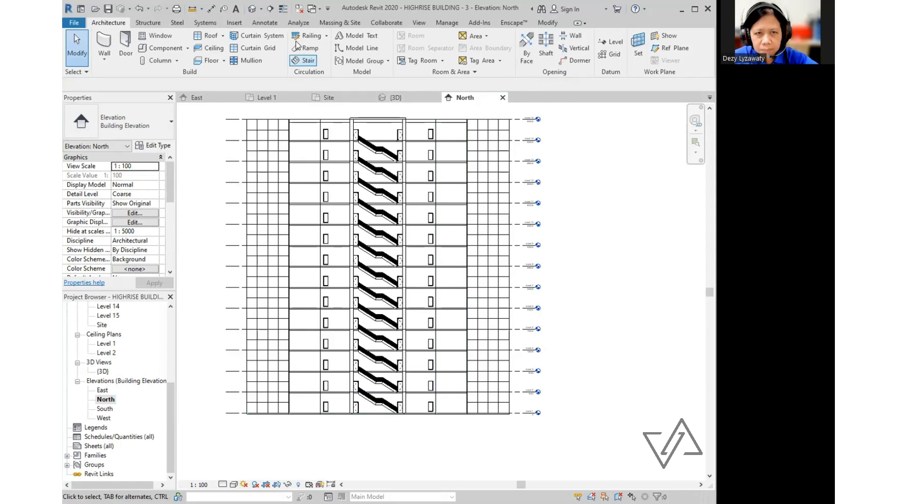
click(252, 8)
shift+middle_drag(592, 337, 495, 369)
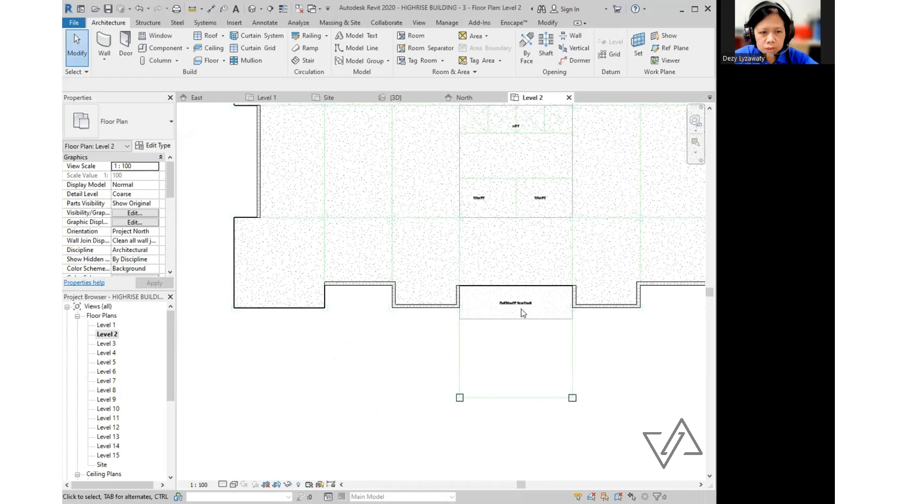
- Start an architectural floor on Level 2 using the 160mm Concrete With 50mm Metal Deck type
scroll(523, 313, down, 5)
scroll(514, 322, up, 6)
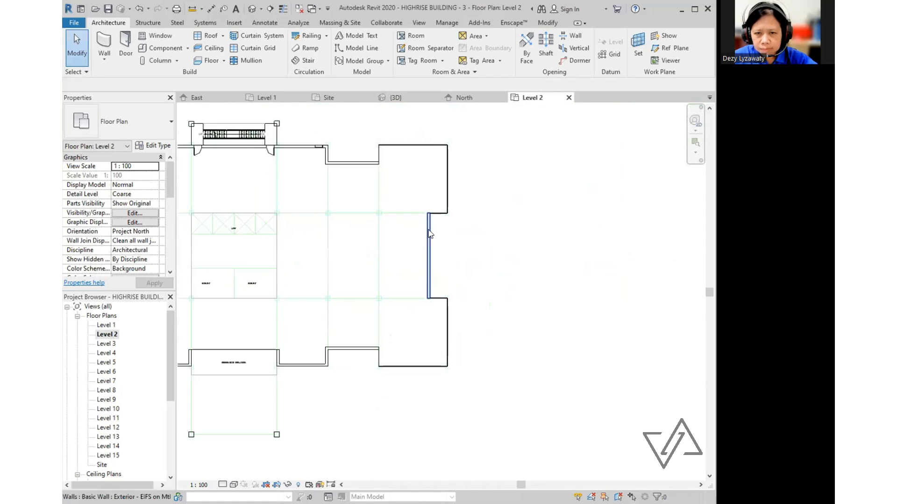
scroll(514, 257, down, 4)
scroll(502, 232, up, 3)
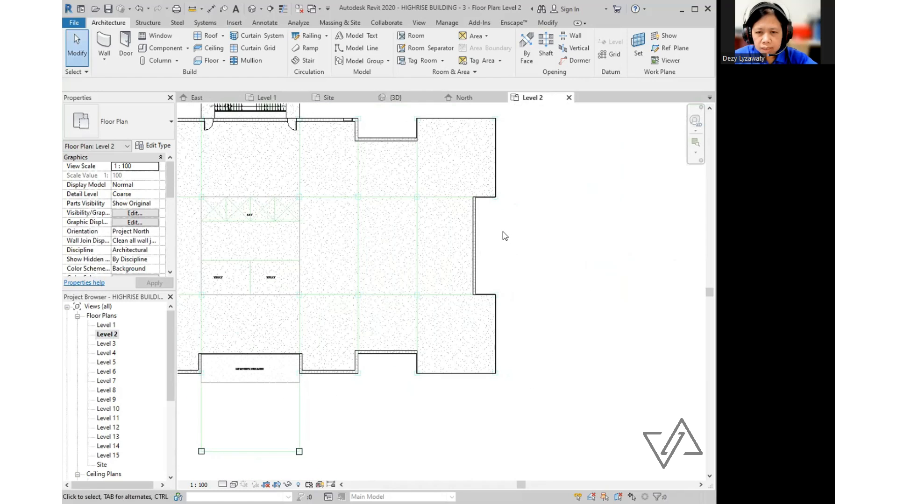
scroll(524, 260, down, 1)
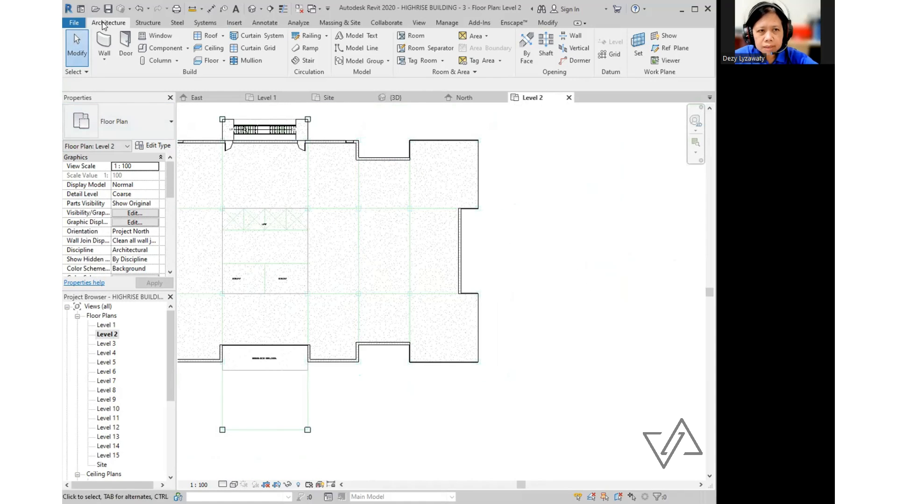
click(215, 62)
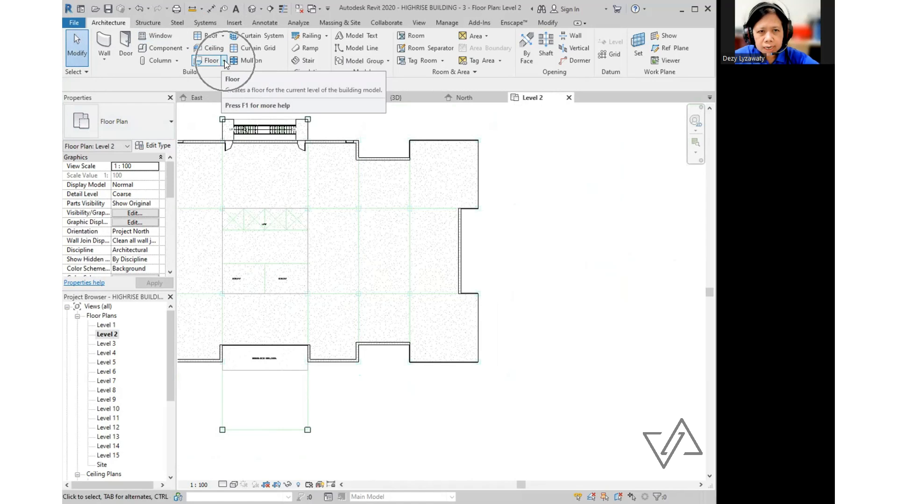
click(224, 60)
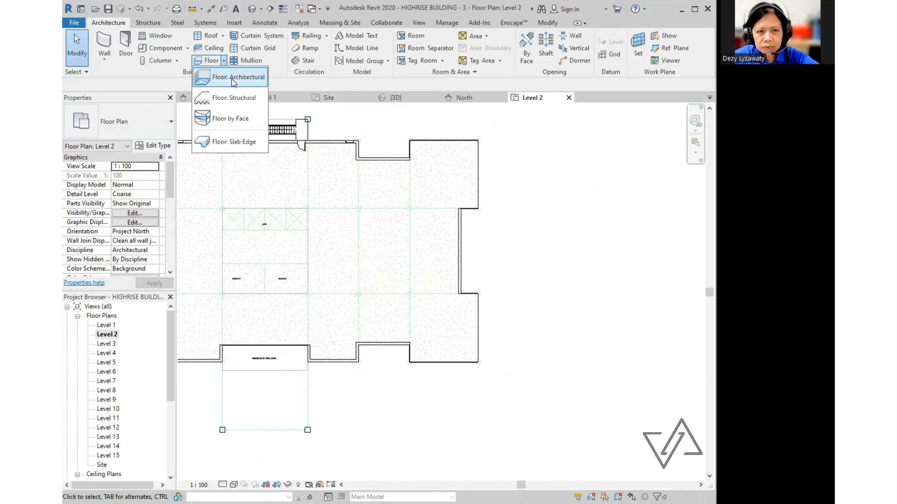
click(233, 79)
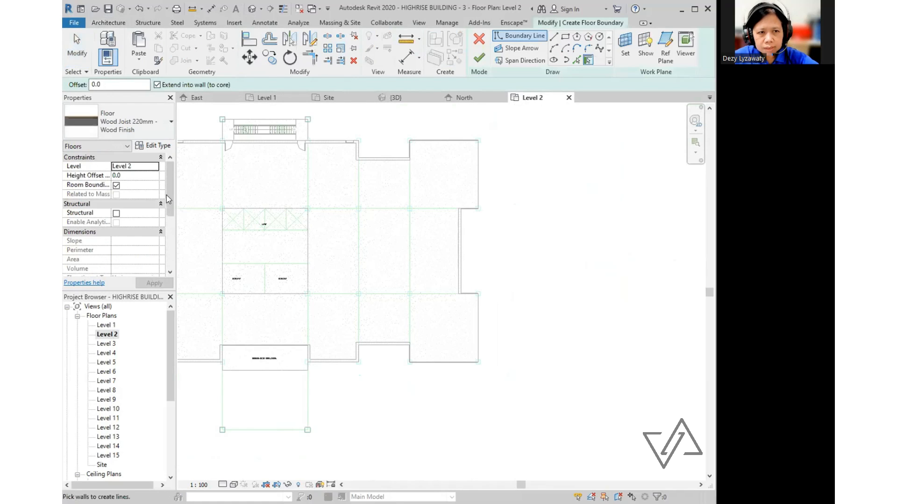
click(171, 121)
mouse_move(144, 176)
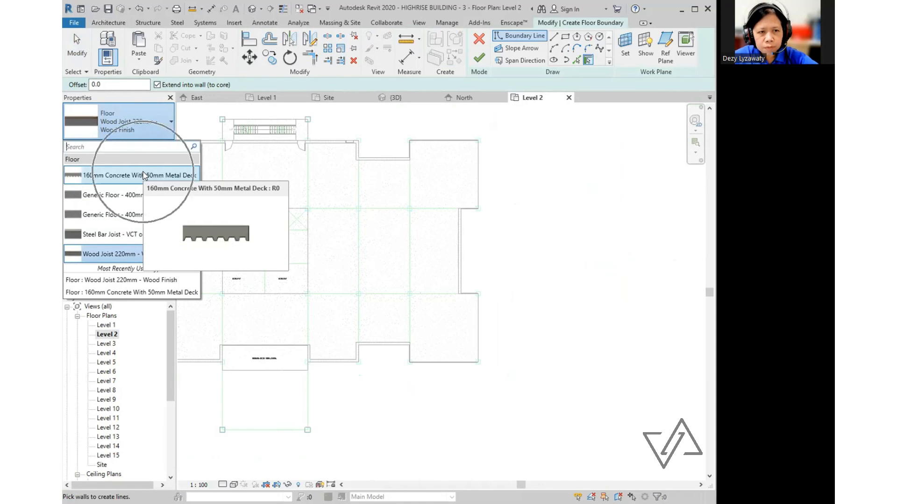
click(144, 176)
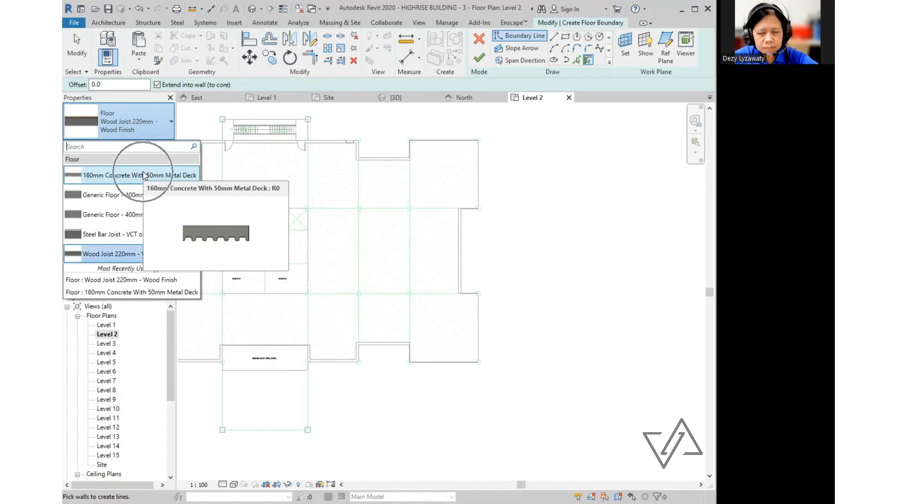
middle_drag(580, 230, 494, 220)
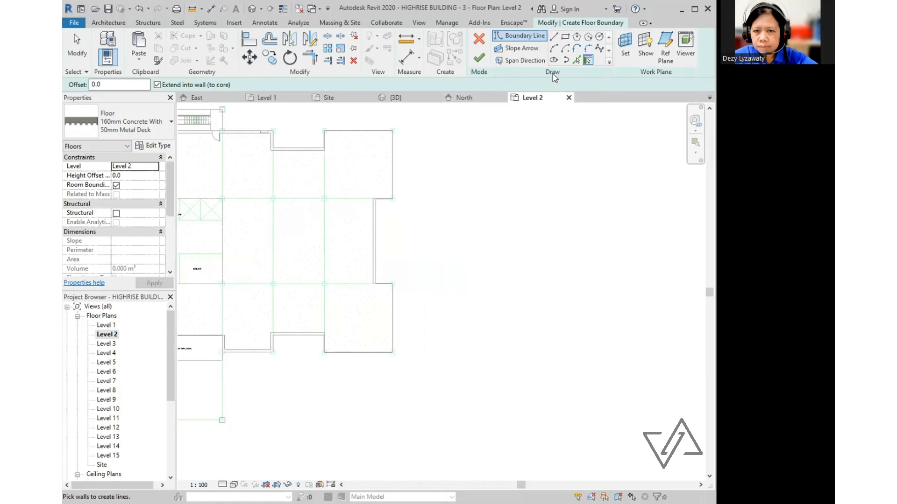
- Sketch a rectangular balcony floor boundary at the east wall recess
click(555, 37)
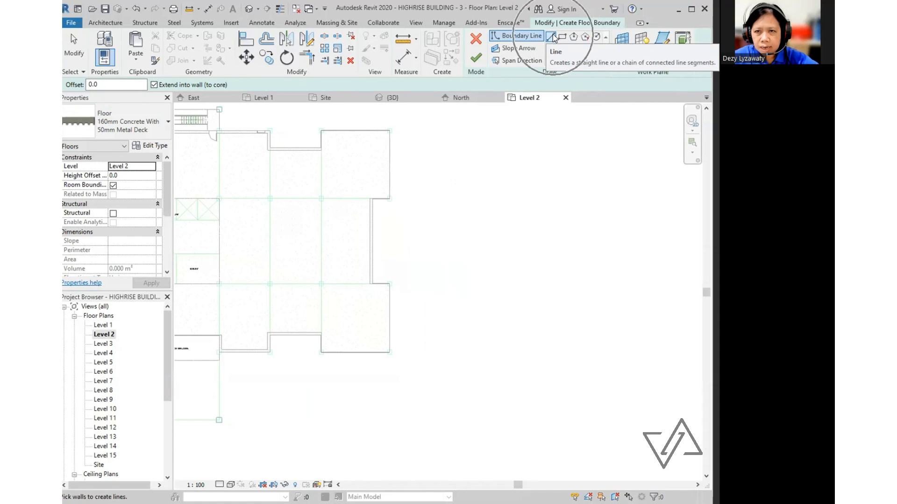
click(562, 37)
scroll(380, 262, up, 2)
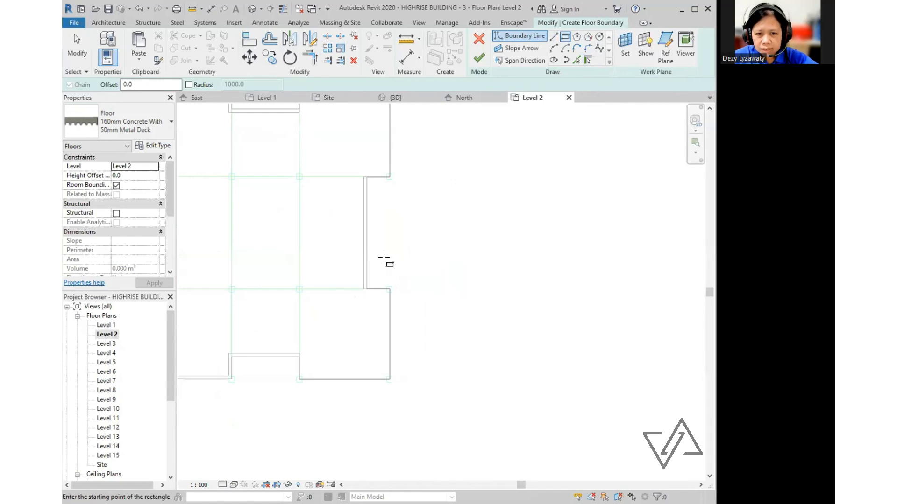
click(366, 256)
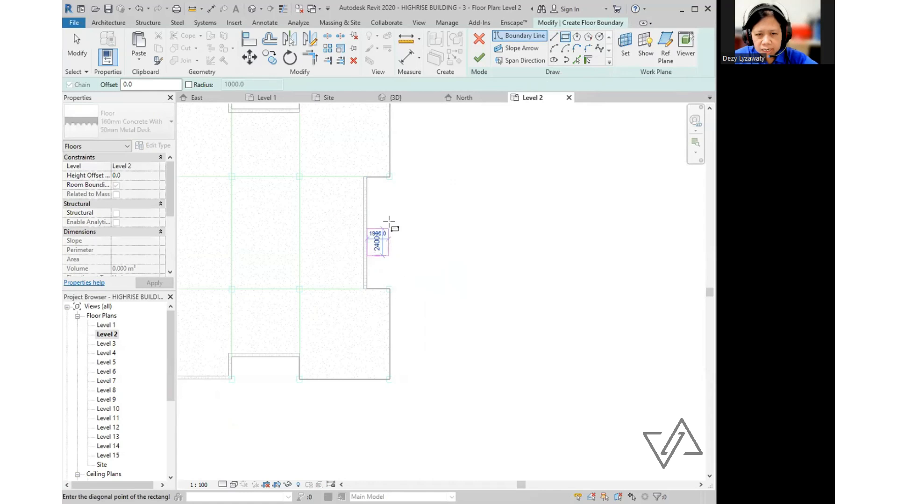
click(404, 199)
middle_drag(418, 232, 497, 241)
key(Escape)
scroll(505, 244, up, 2)
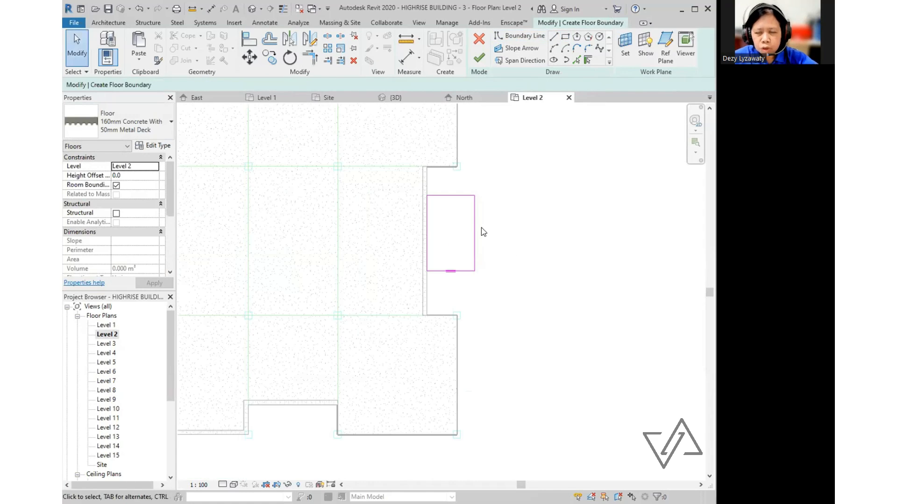
- Set the rectangle's top edge offset to 2000
click(458, 195)
scroll(497, 241, up, 1)
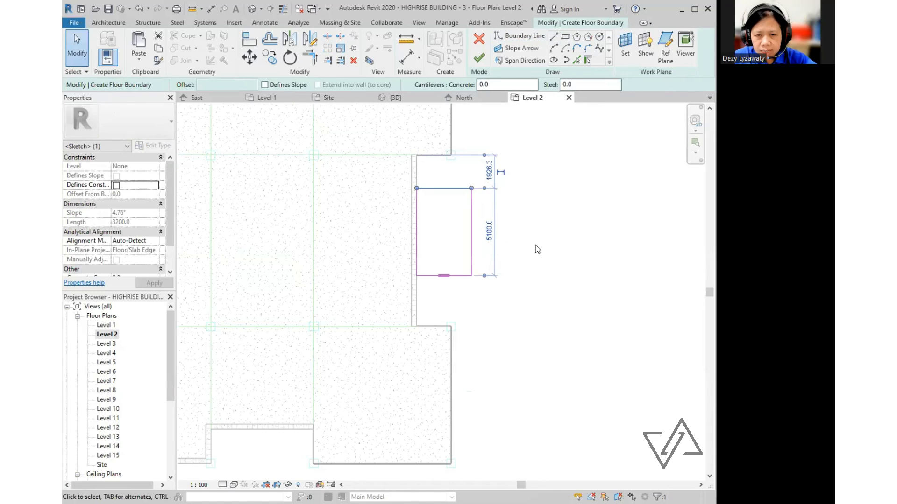
click(447, 193)
click(447, 188)
click(486, 172)
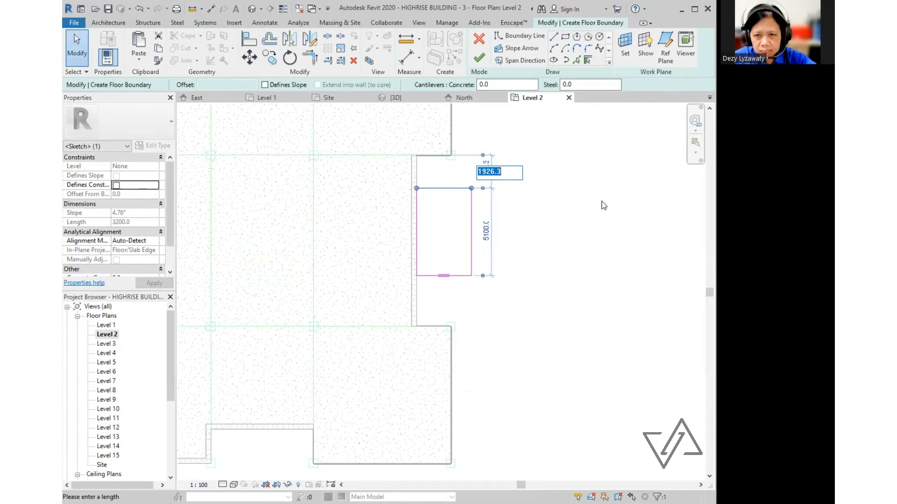
text(2000)
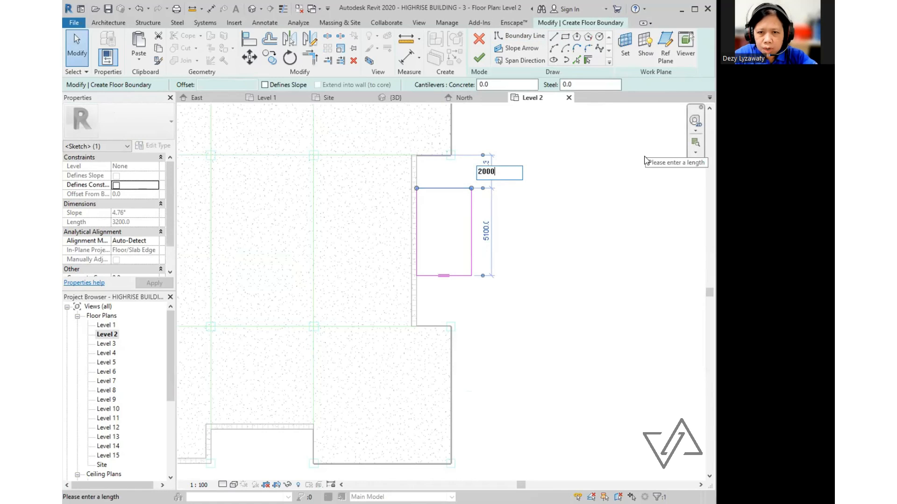
key(Return)
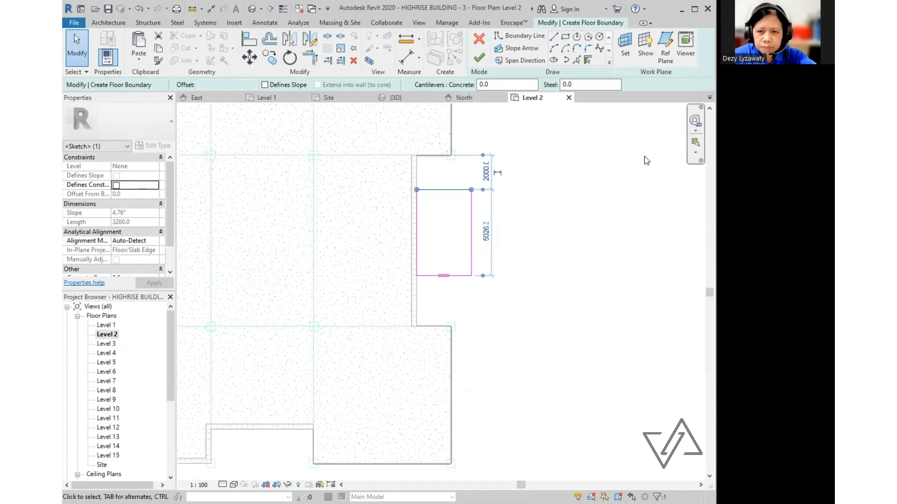
click(614, 250)
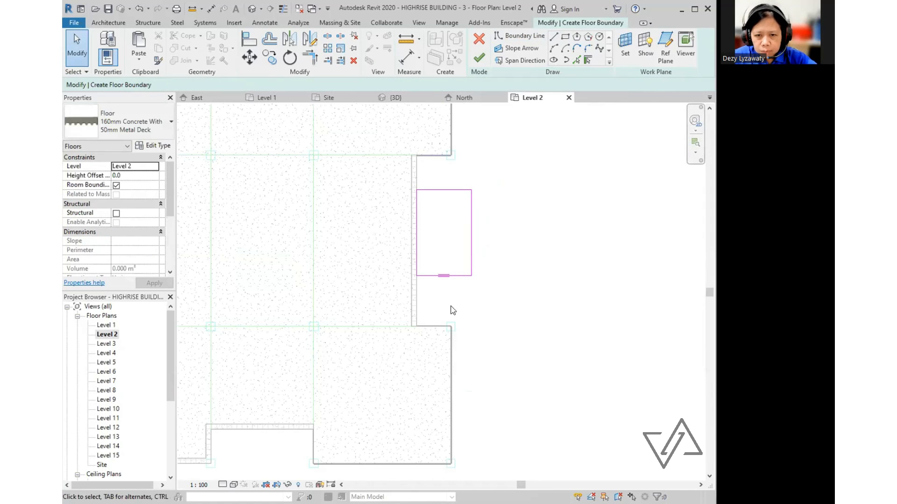
- Resize the balcony to 6000 long by 2500 wide and finish the floor
click(457, 276)
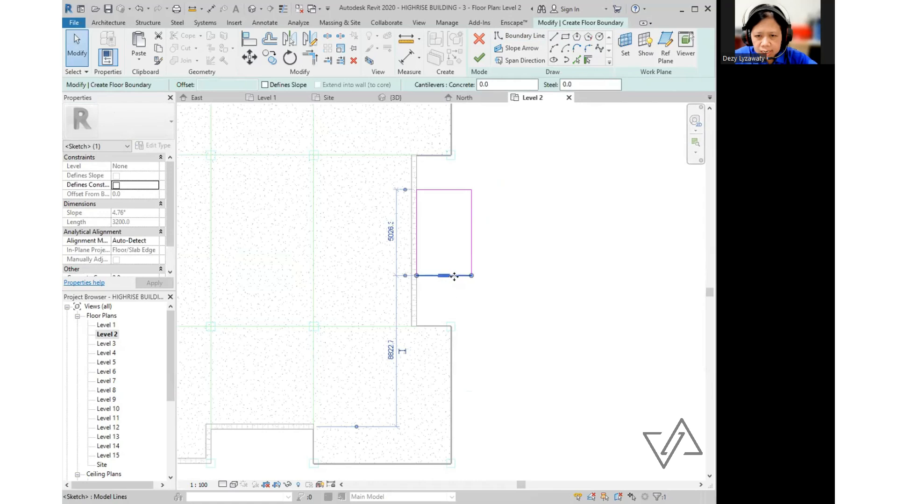
click(391, 232)
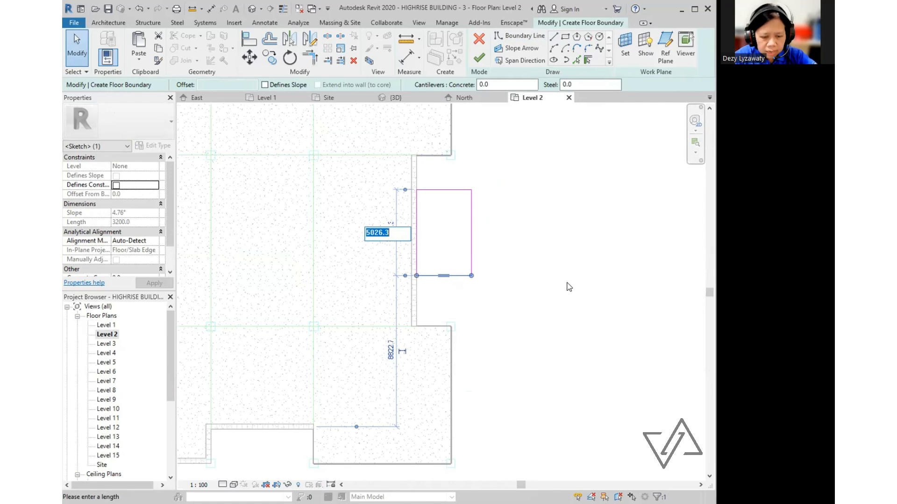
text(6000)
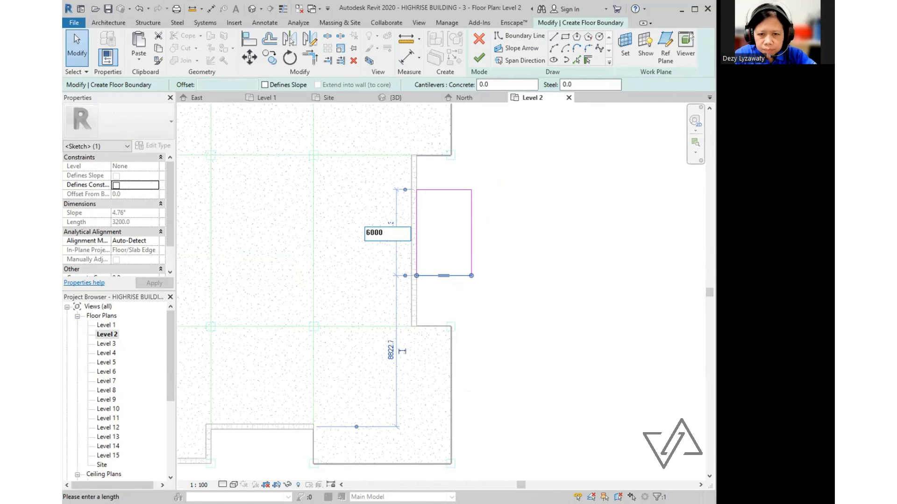
key(Return)
click(574, 270)
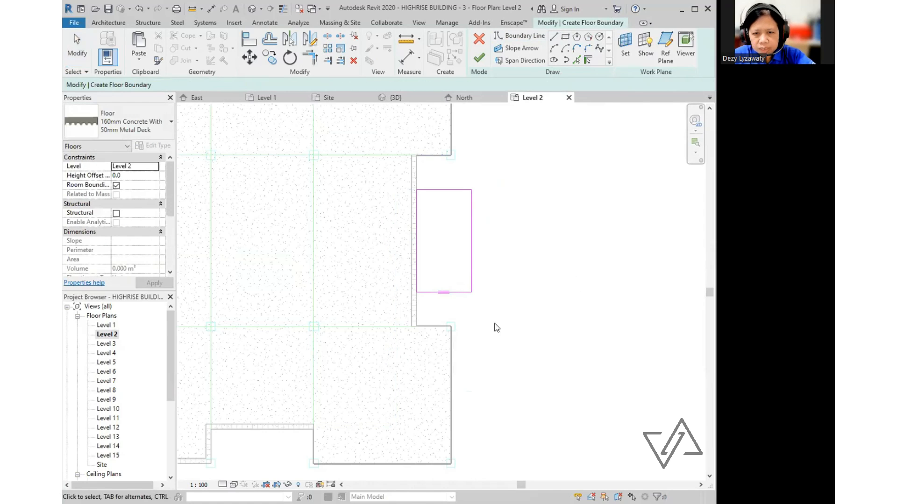
click(473, 259)
click(443, 307)
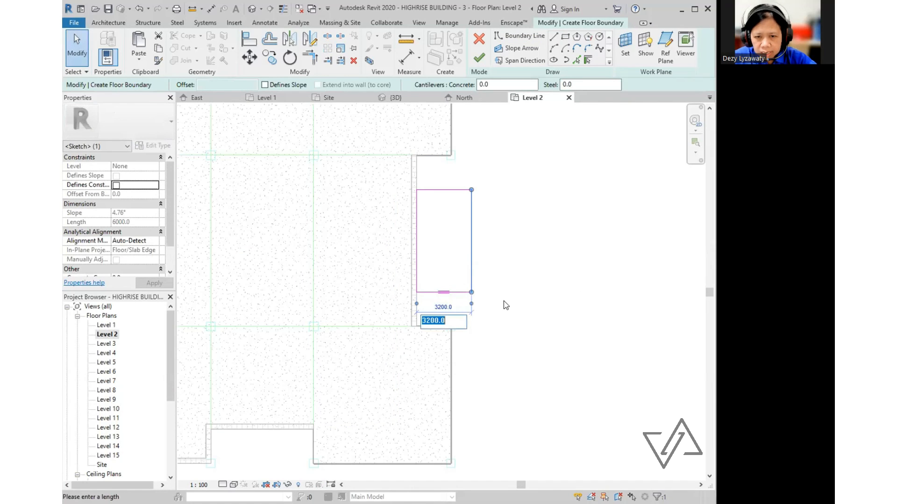
text(25)
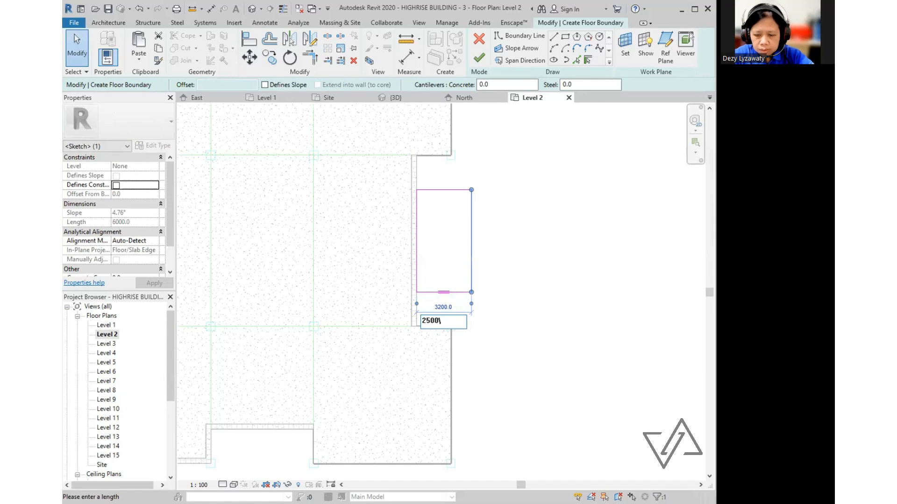
text(00)
key(Return)
click(524, 390)
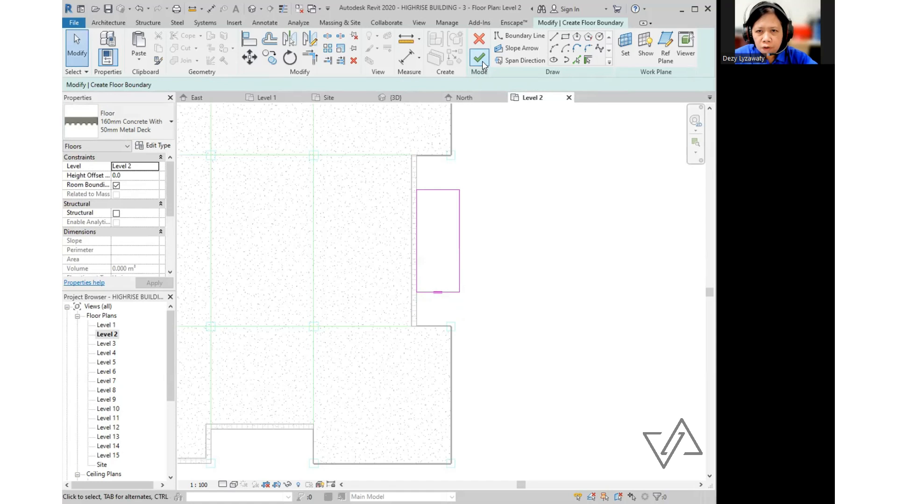
click(481, 61)
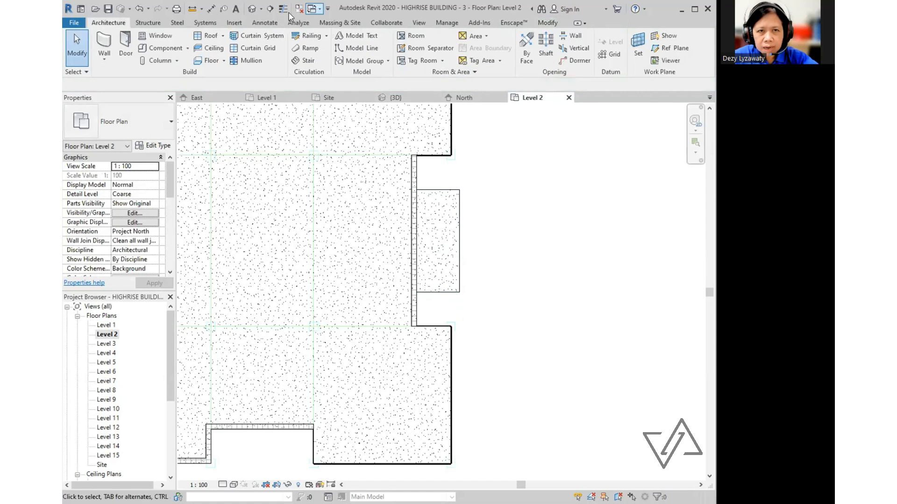
click(250, 10)
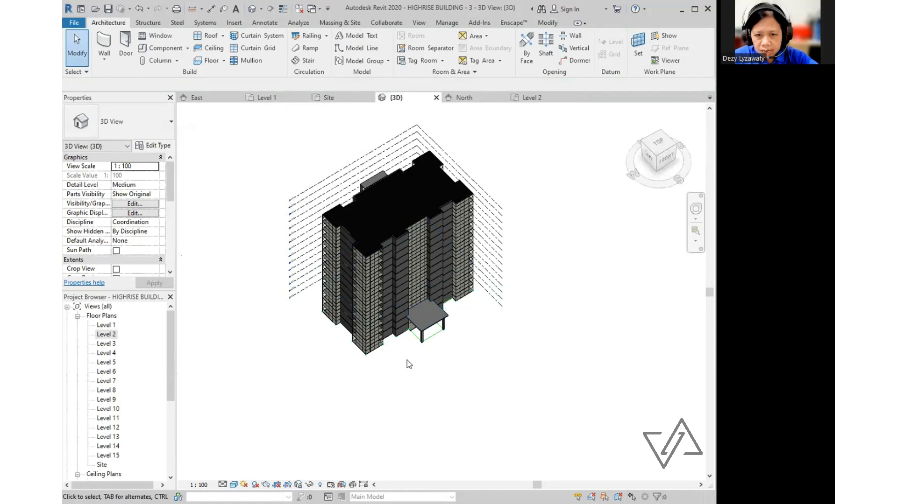
shift+middle_drag(528, 276, 397, 317)
scroll(436, 346, up, 5)
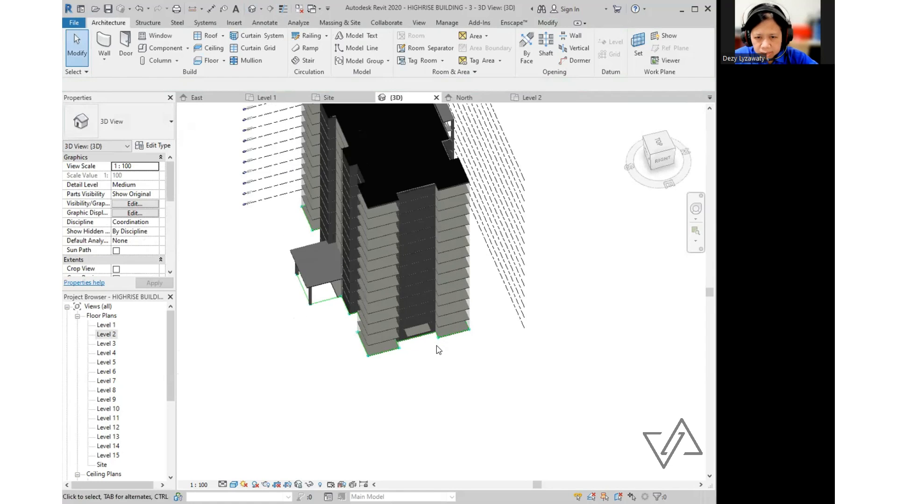
shift+middle_drag(436, 345, 472, 308)
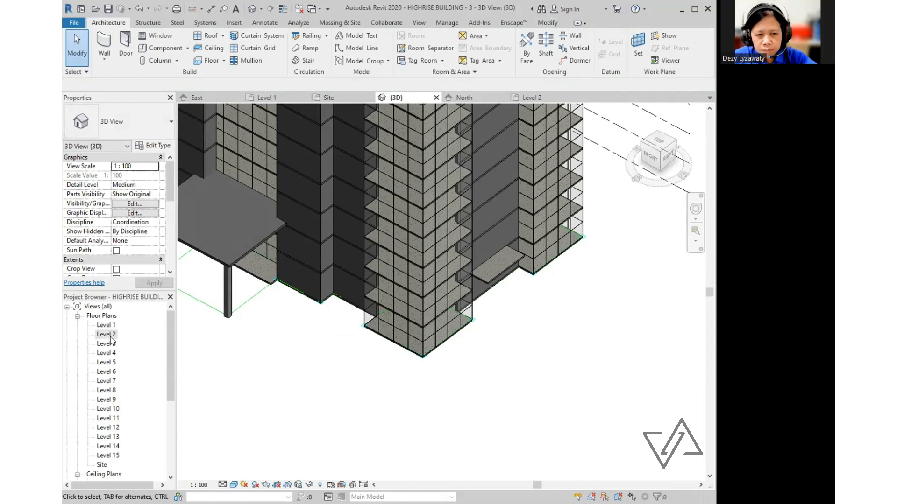
double_click(111, 336)
scroll(379, 320, up, 2)
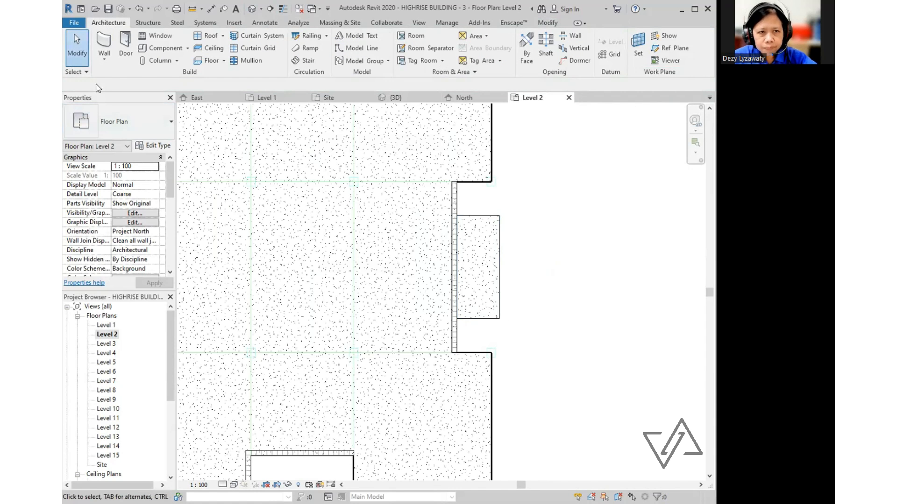
- Place an M_Single-Flush 0915 x 2134mm door in the Level 2 balcony wall
click(124, 52)
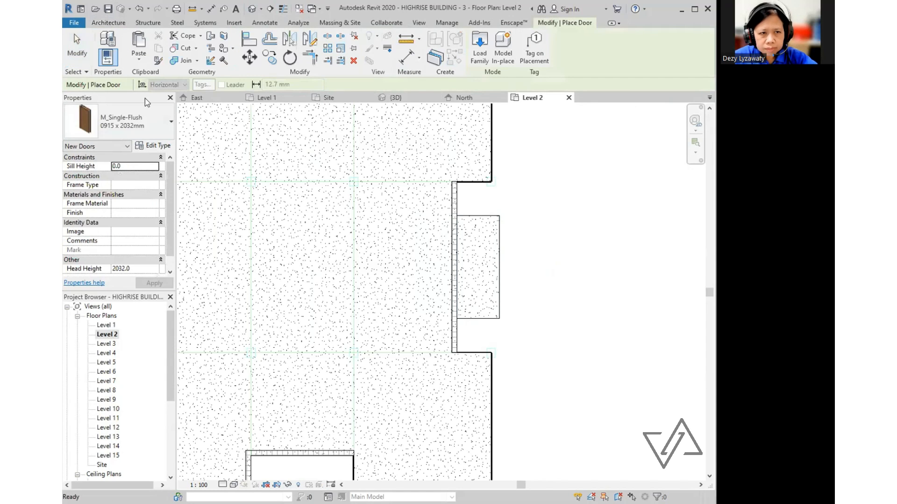
click(144, 119)
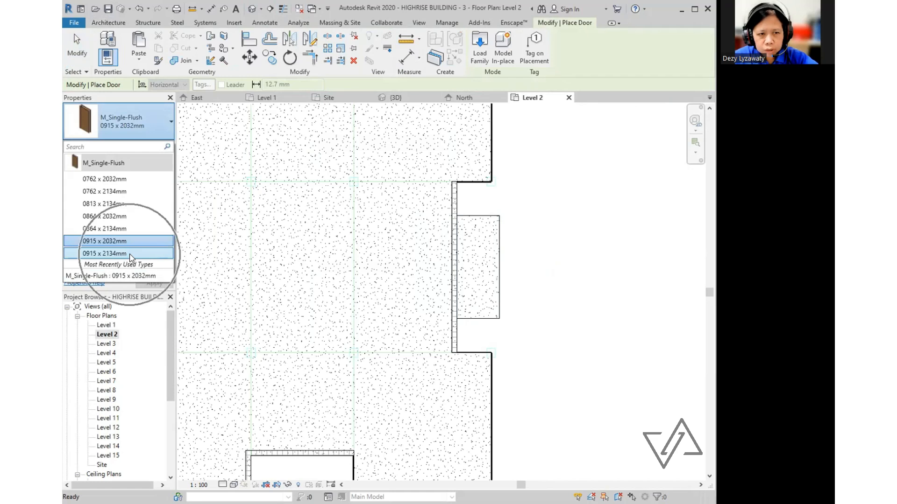
click(130, 254)
scroll(455, 261, up, 2)
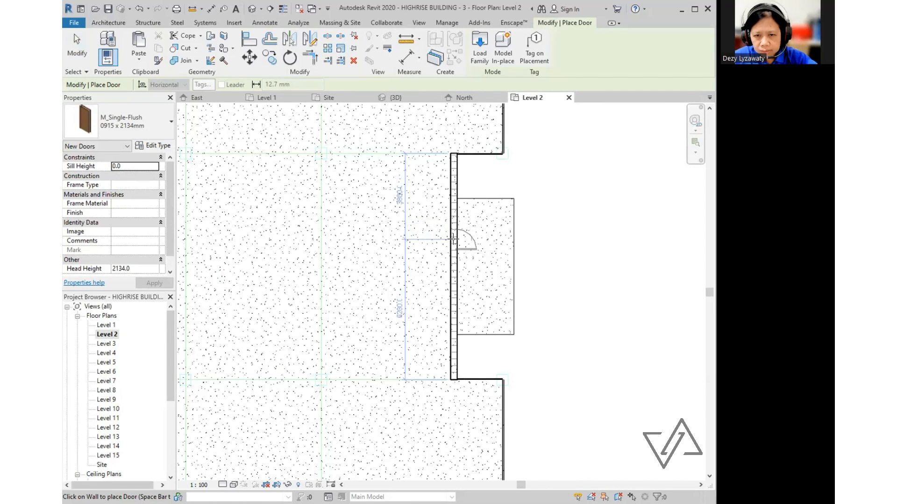
click(450, 268)
key(Escape)
key(Escape)
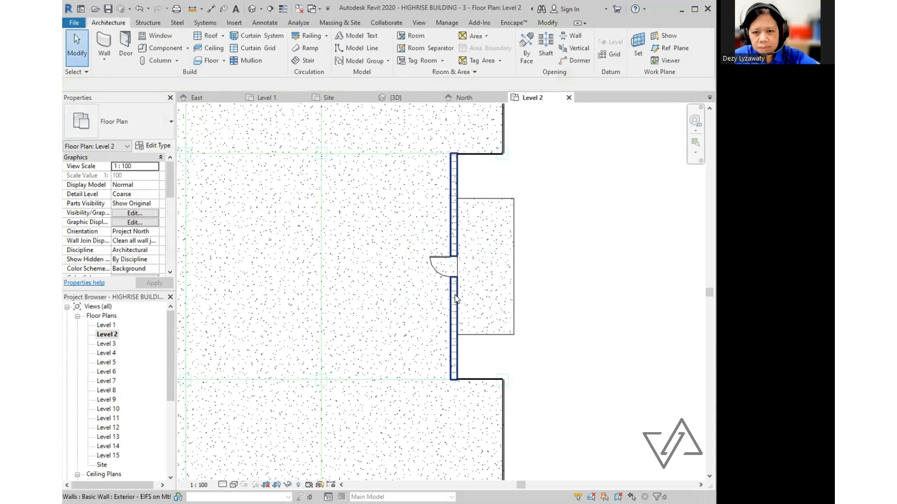
click(440, 268)
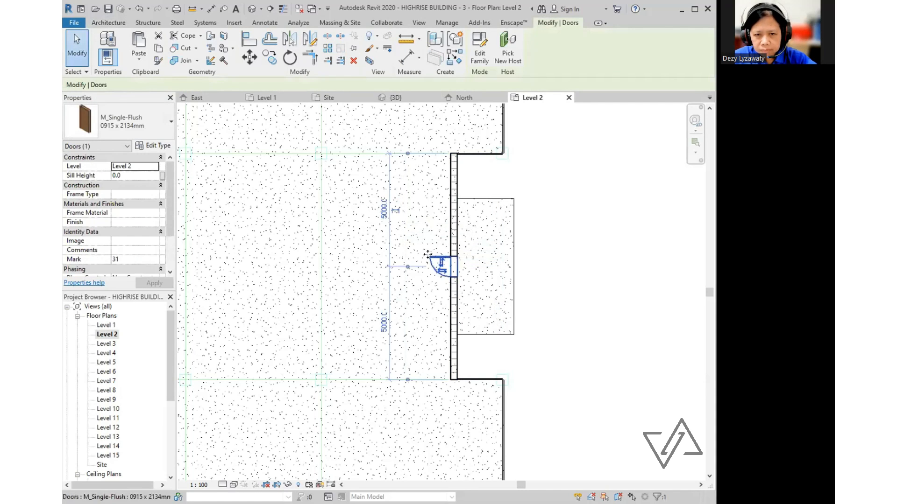
click(602, 242)
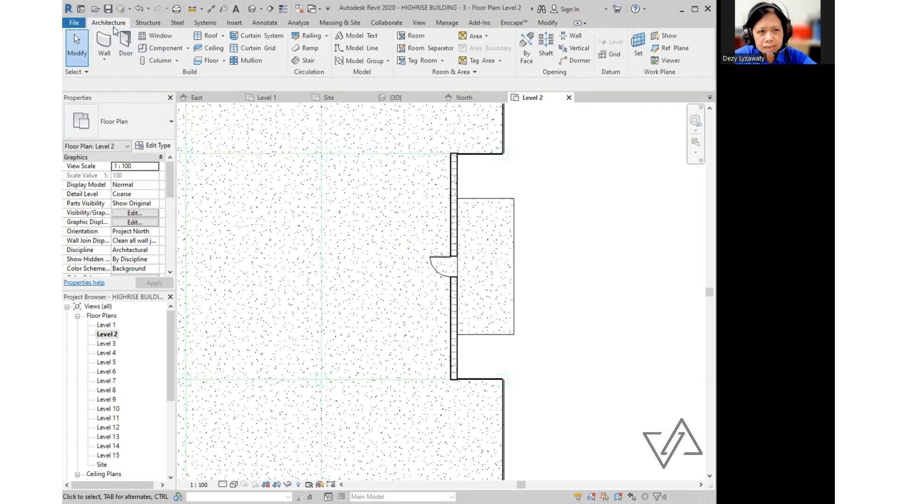
- Place two M_Fixed 0915 x 1830mm windows above and below the balcony door
click(162, 39)
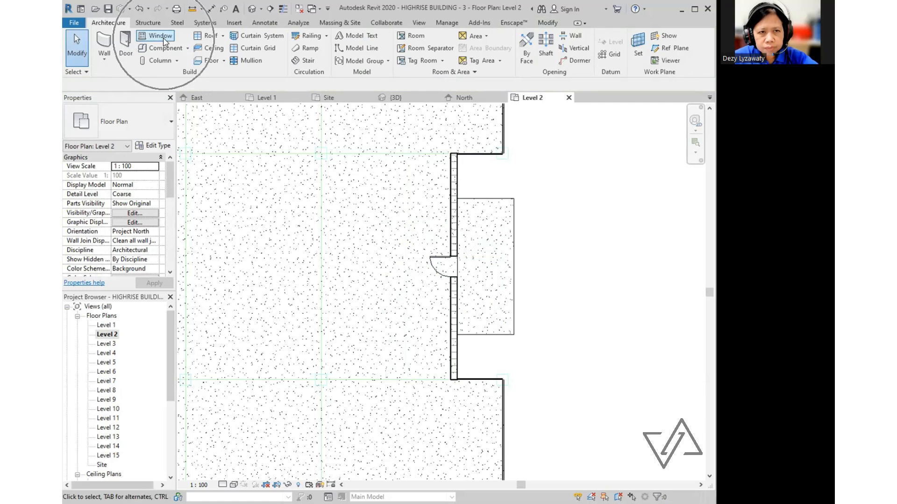
scroll(496, 250, up, 2)
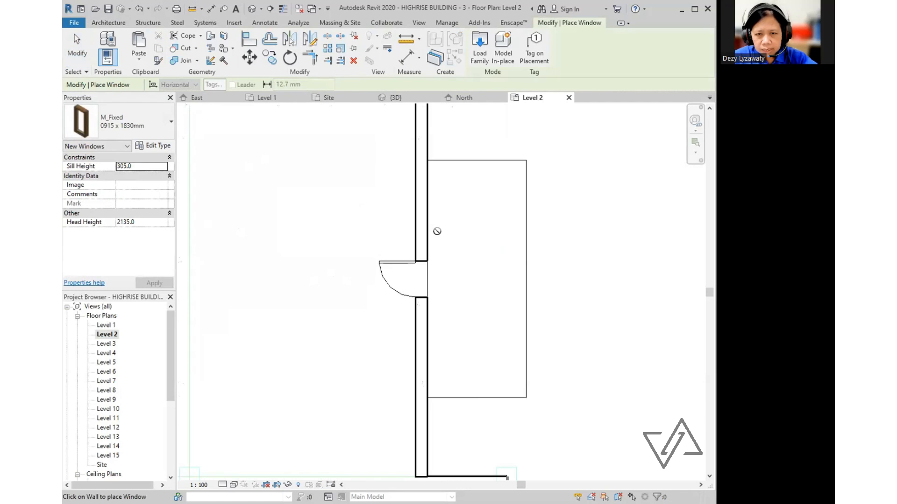
click(425, 231)
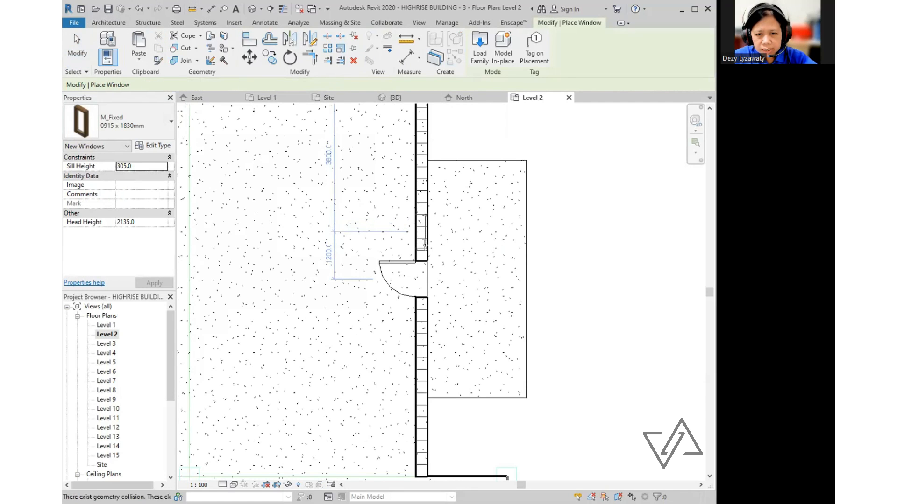
click(428, 327)
key(Escape)
key(Escape)
scroll(574, 304, down, 2)
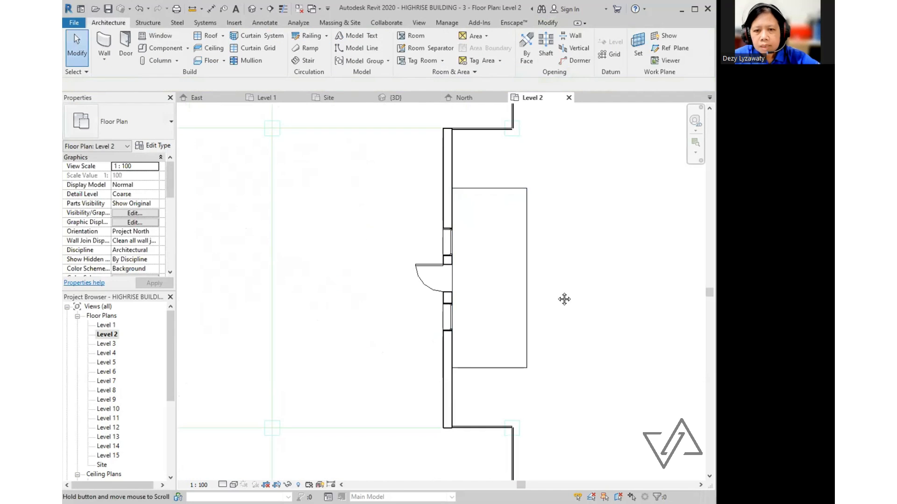
middle_drag(565, 268, 569, 302)
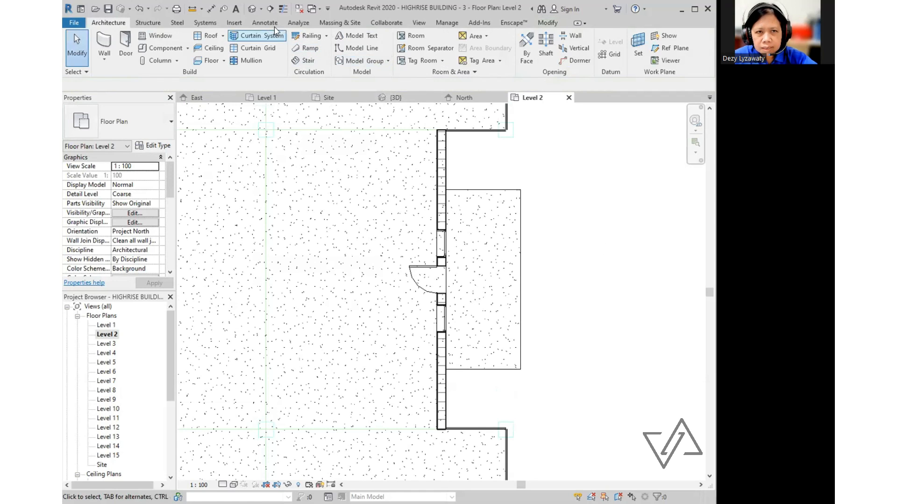
- Inspect the new door and windows in 3D, then return to the Level 2 plan
click(252, 8)
mouse_move(496, 299)
shift+middle_down()
mouse_move(513, 276)
mouse_move(334, 262)
mouse_move(513, 302)
shift+middle_up()
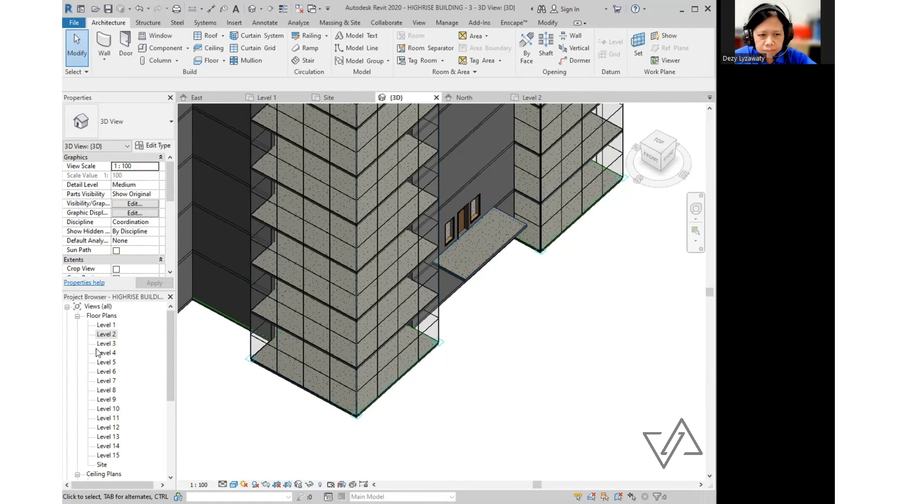
double_click(109, 336)
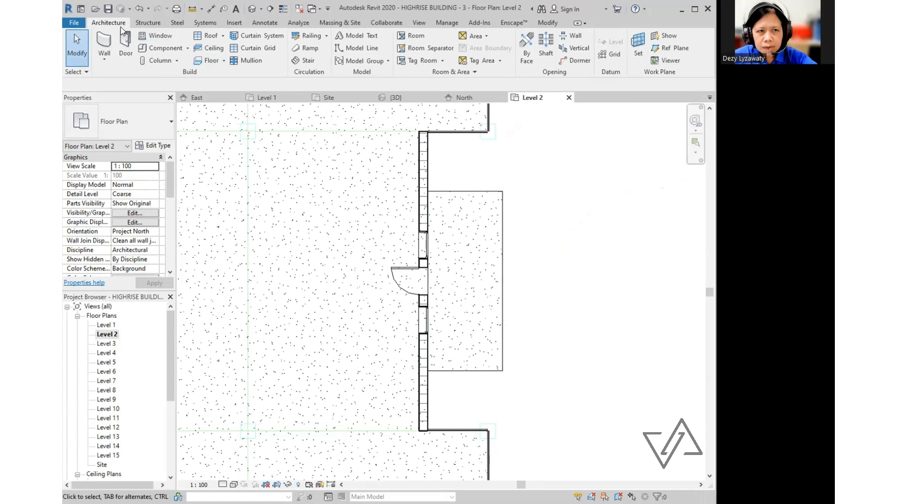
key(ctrl)
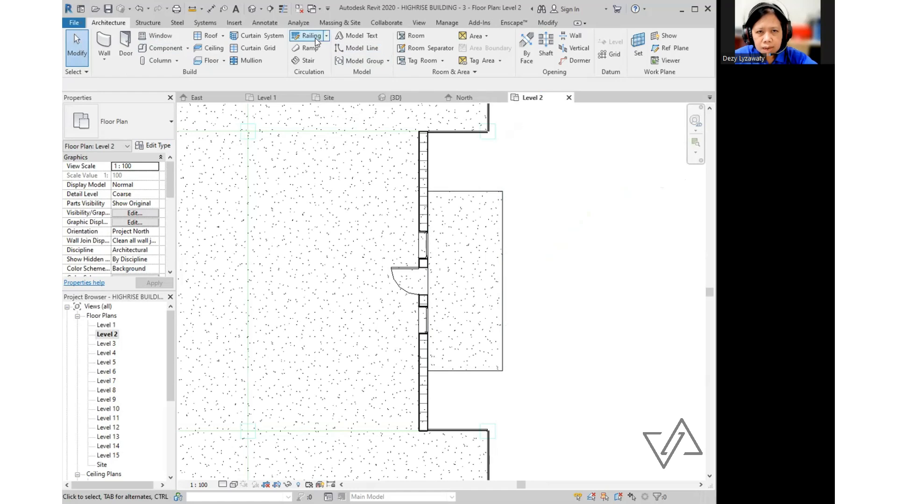
- Start a railing path sketch drawn as chained straight lines
click(328, 37)
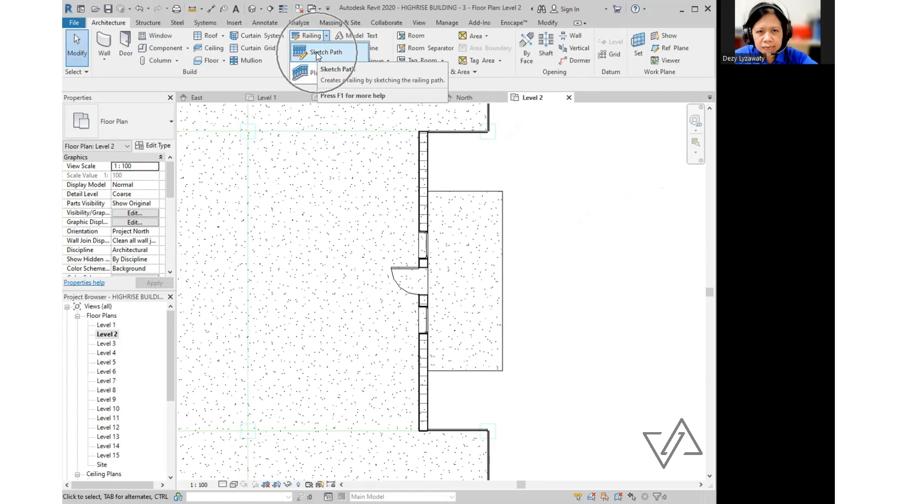
click(318, 53)
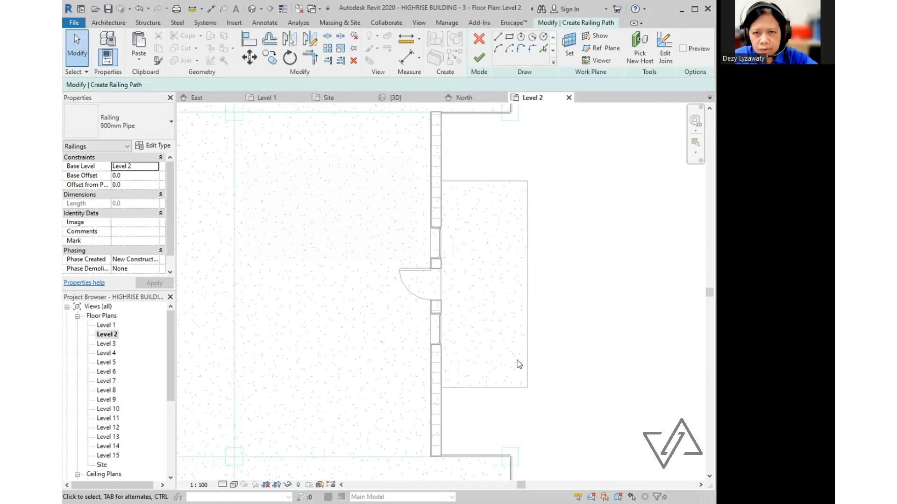
click(499, 38)
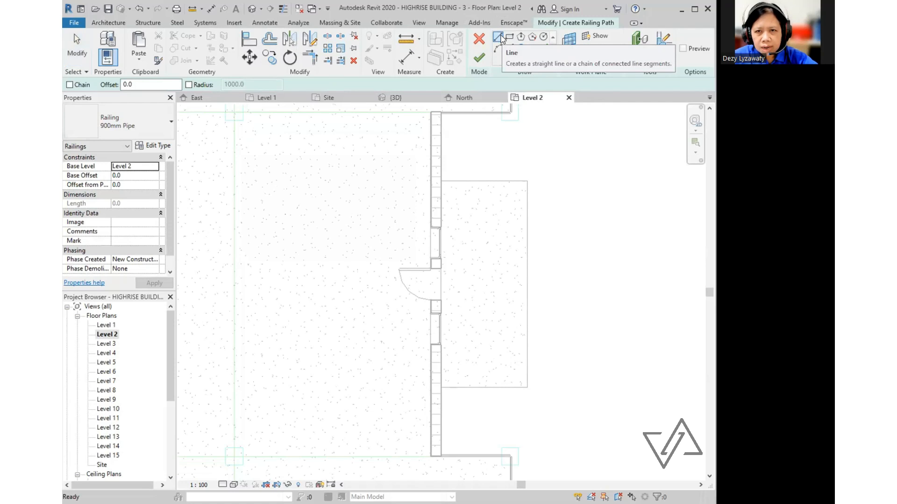
click(70, 86)
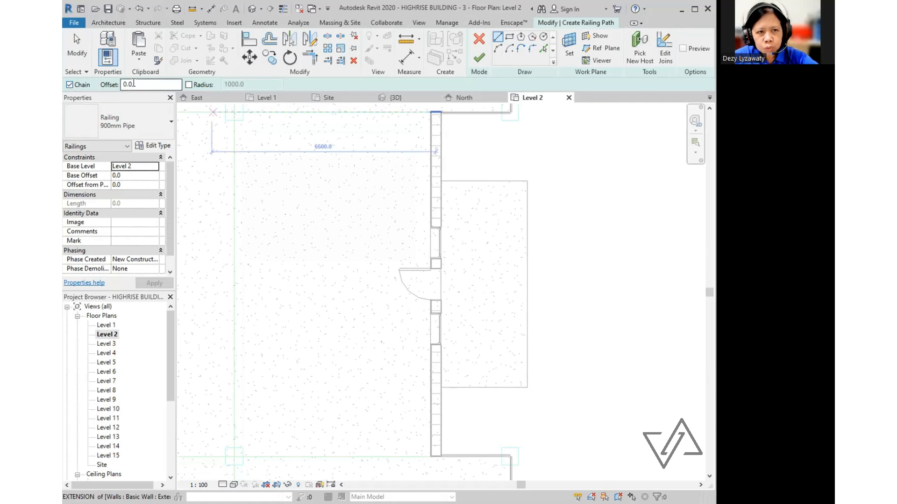
scroll(471, 403, up, 2)
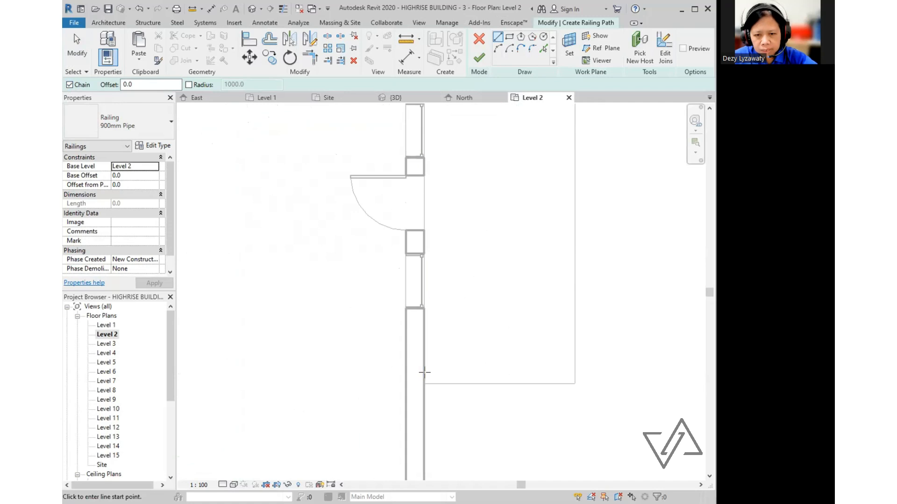
- Trace the railing along the balcony's three open edges and finish it
click(423, 376)
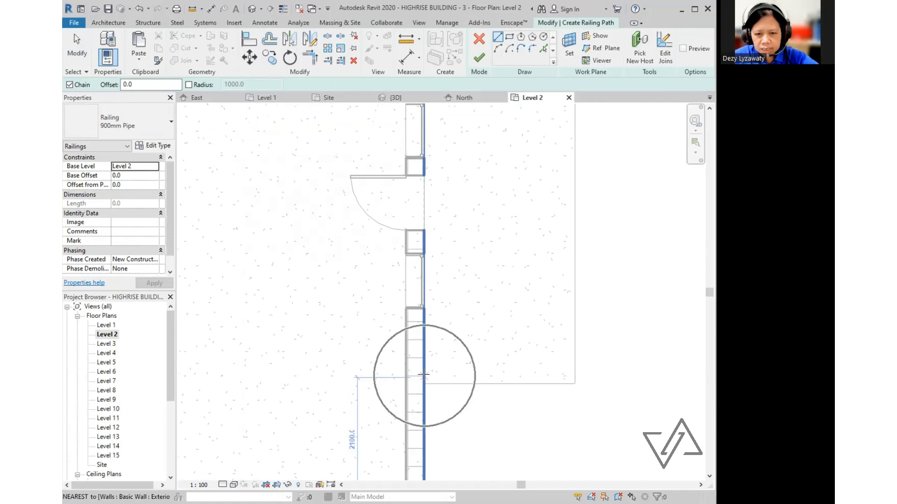
click(567, 377)
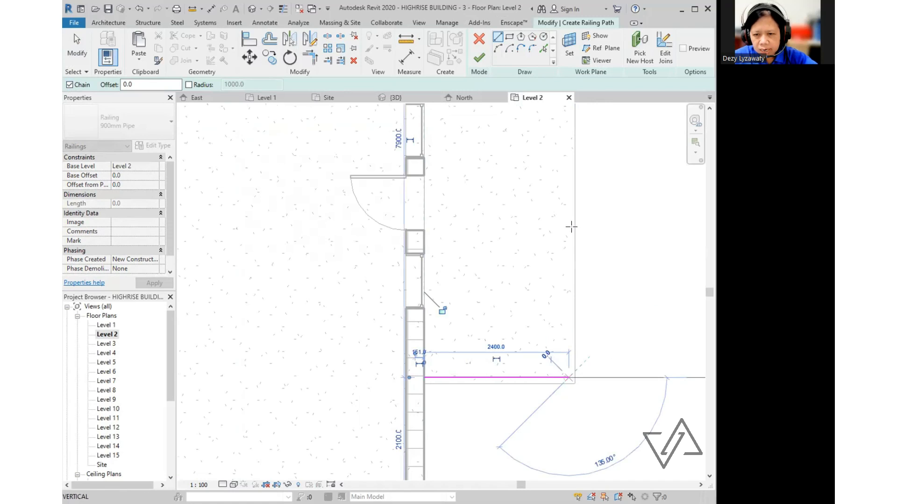
click(557, 133)
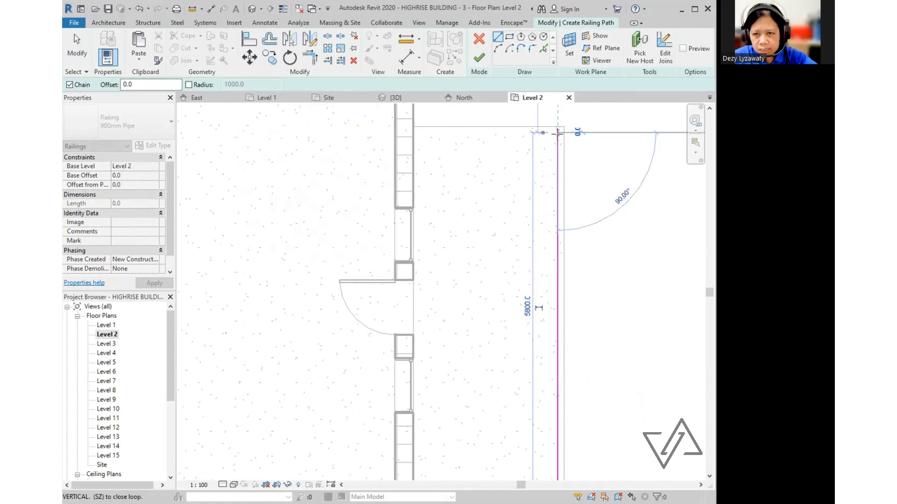
click(415, 126)
scroll(483, 189, down, 1)
key(Escape)
key(Escape)
middle_drag(635, 353, 631, 331)
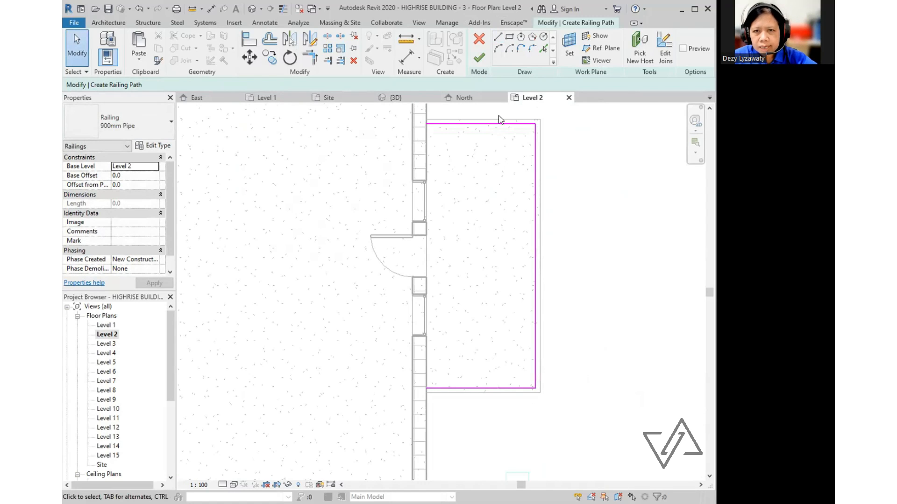
click(477, 61)
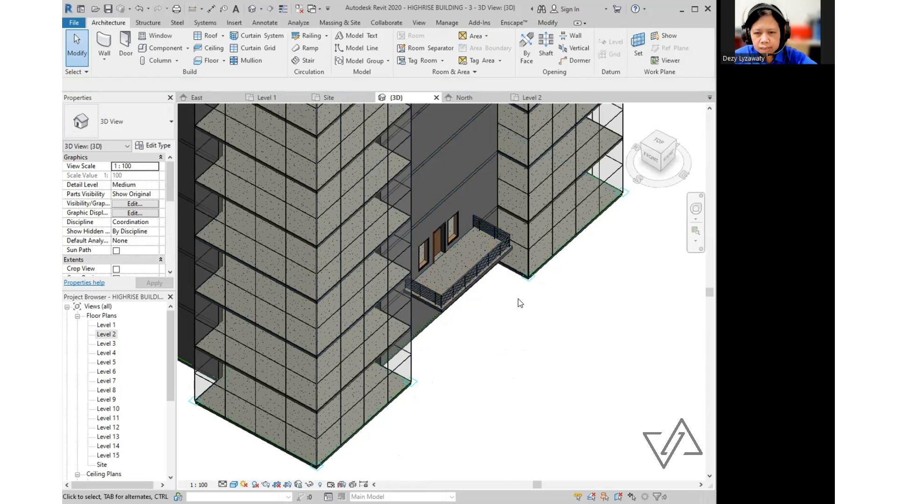
- Shift the 3D view of the tower, then open the East elevation
scroll(438, 235, up, 2)
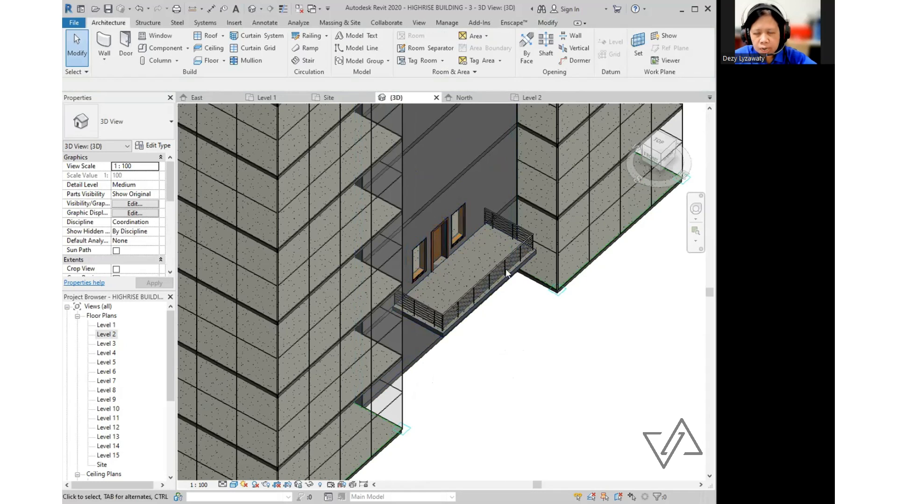
scroll(530, 362, down, 2)
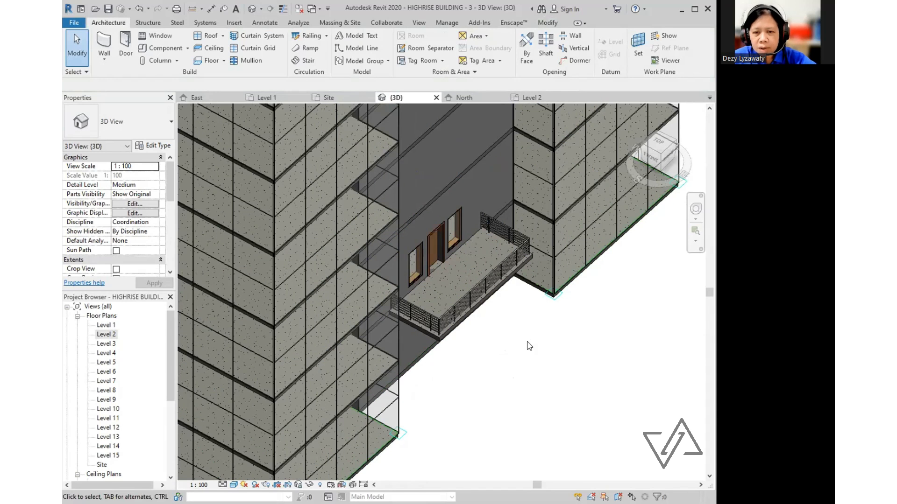
scroll(530, 346, down, 2)
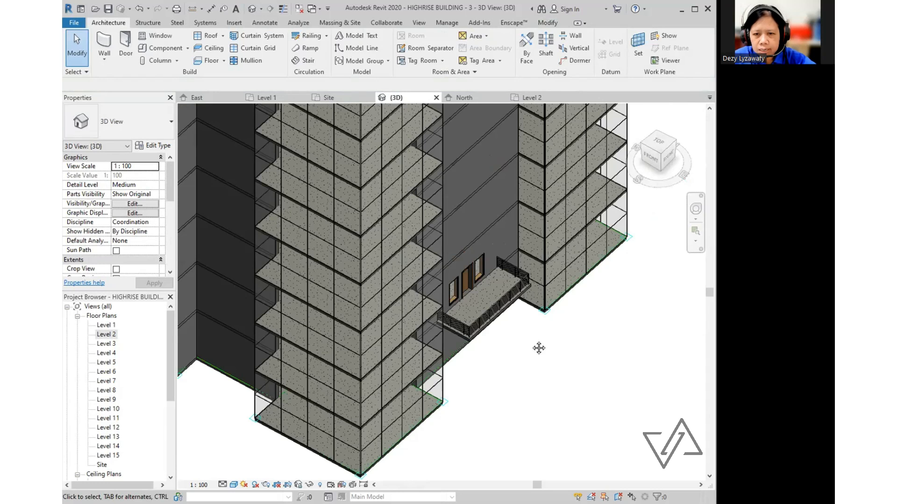
middle_drag(539, 348, 519, 360)
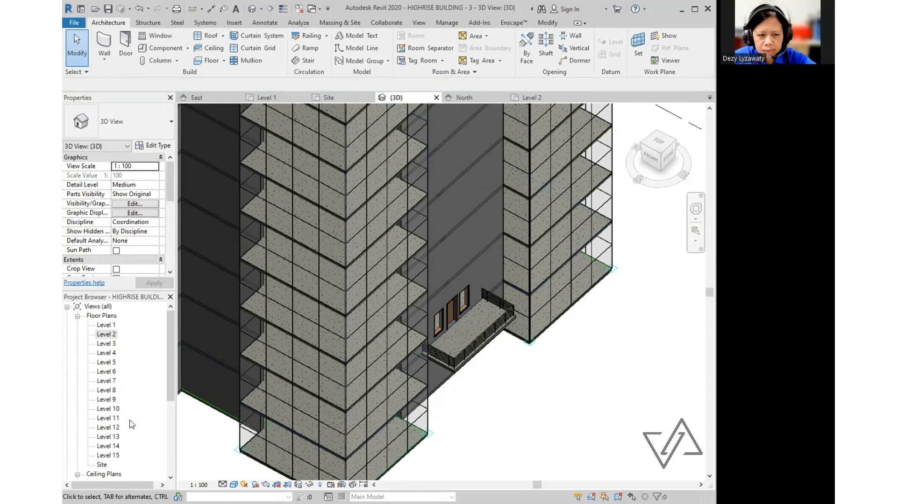
scroll(132, 424, down, 5)
double_click(102, 390)
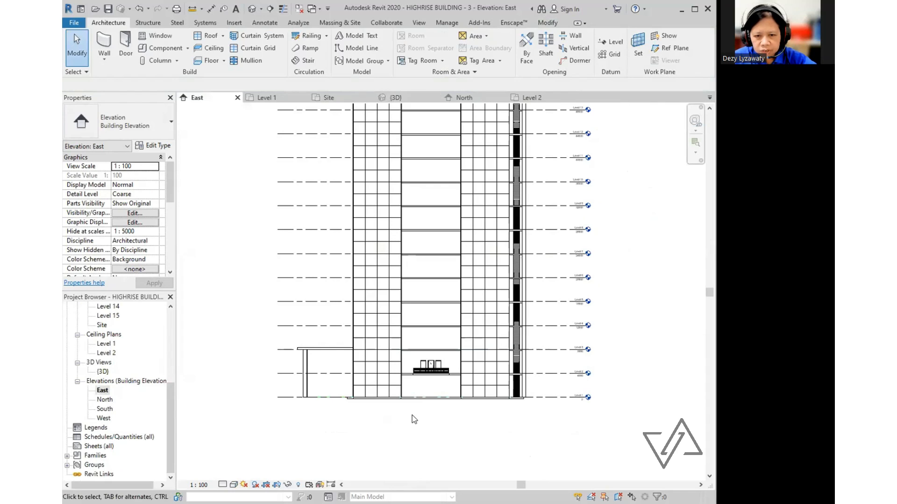
- Select the balcony's two windows, door, railing and floor slab and copy them
scroll(385, 406, up, 6)
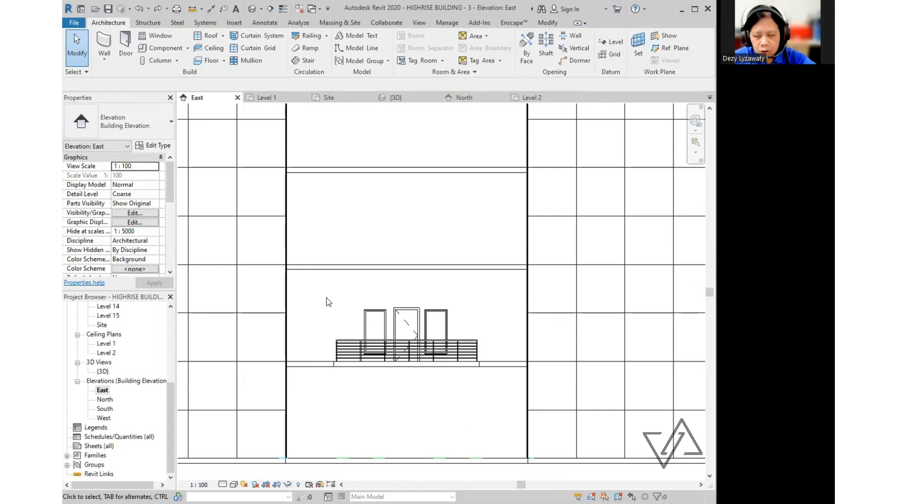
click(368, 311)
ctrl+click(406, 327)
ctrl+click(435, 332)
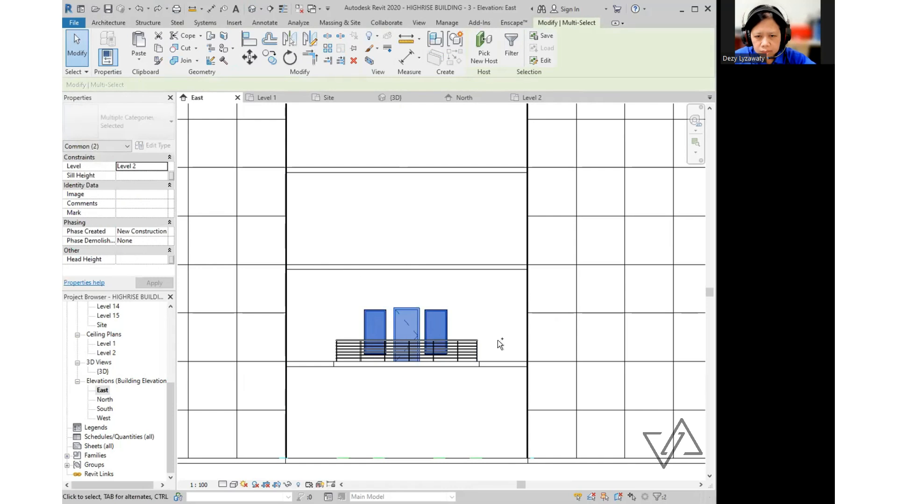
ctrl+click(474, 345)
ctrl+click(476, 366)
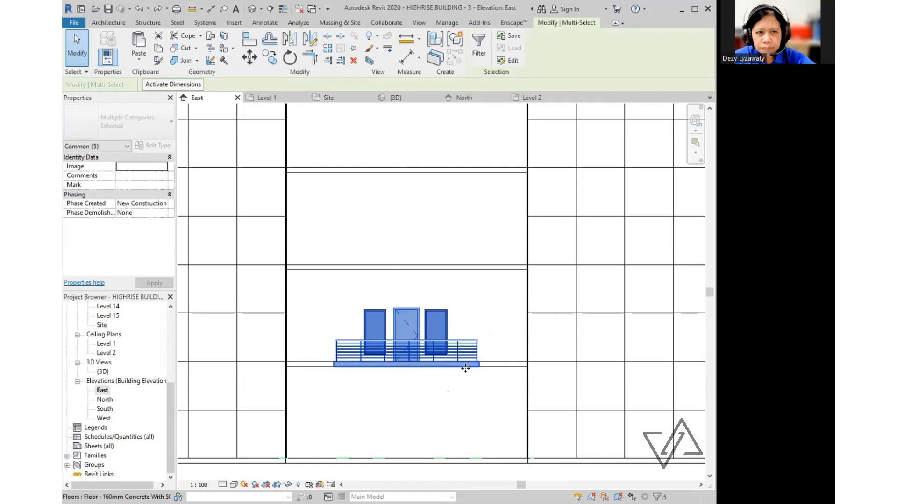
click(160, 55)
click(139, 64)
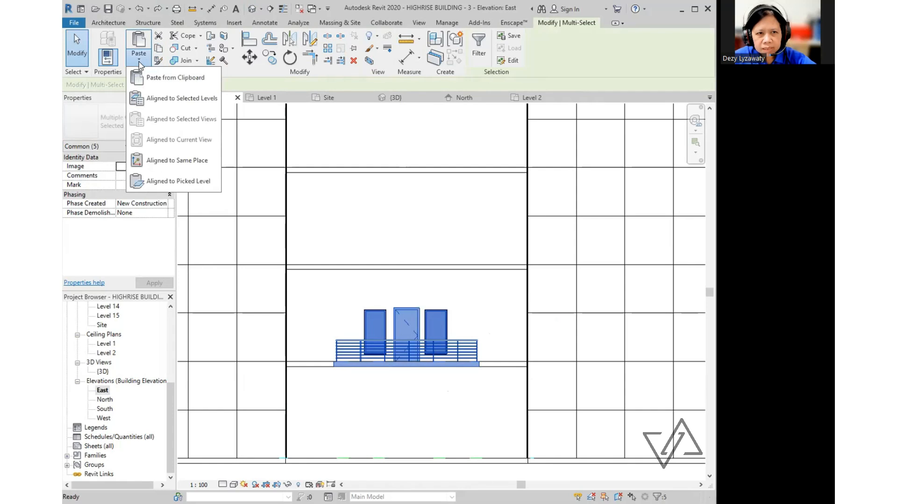
- Paste the copied balcony elements aligned onto Levels 3 through 14
click(176, 99)
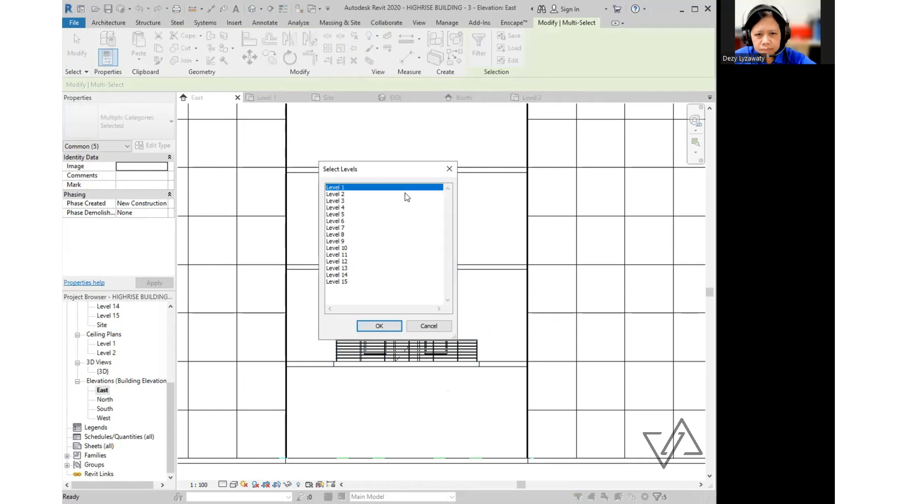
click(342, 201)
shift+click(341, 276)
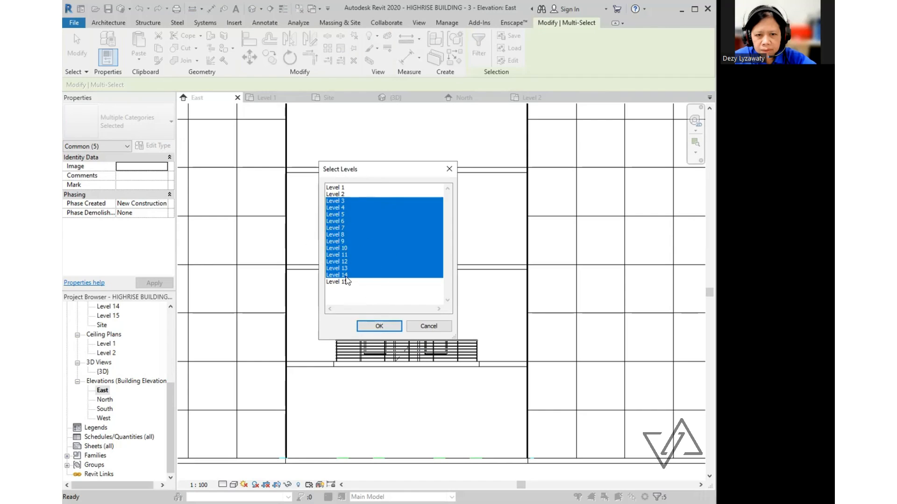
click(380, 326)
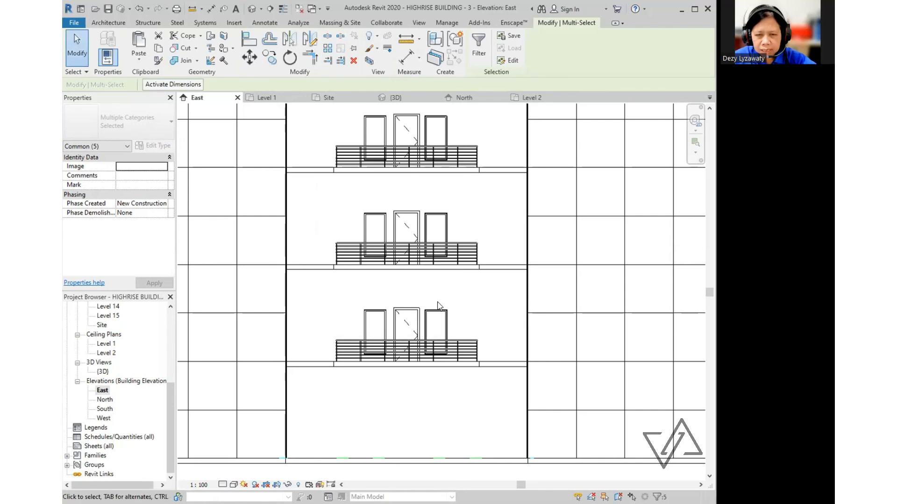
scroll(413, 252, down, 5)
scroll(413, 250, down, 3)
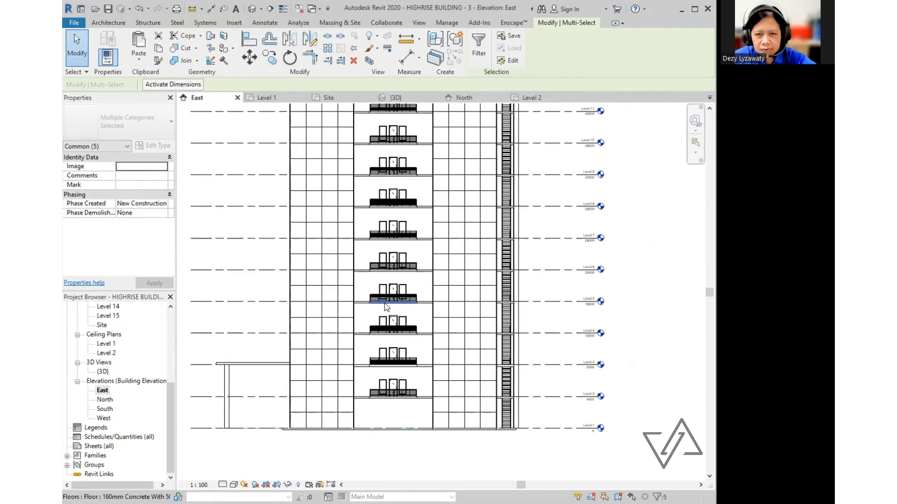
key(Escape)
scroll(474, 399, down, 4)
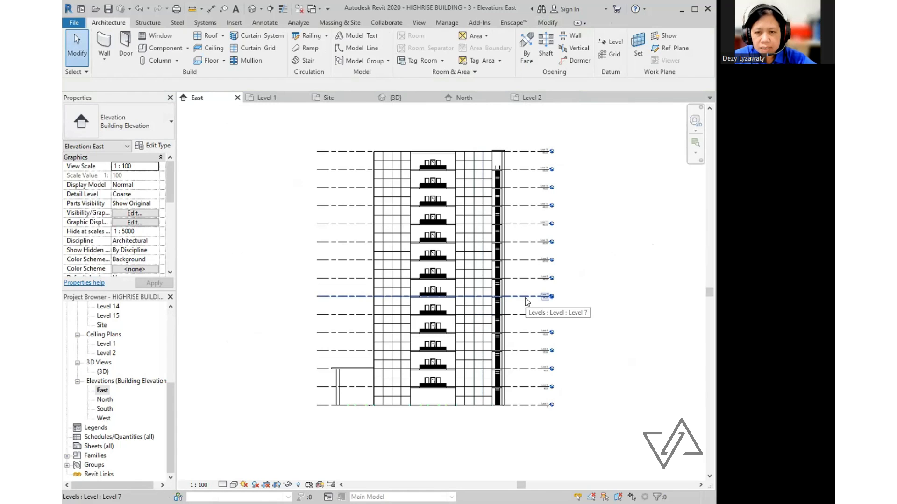
scroll(496, 280, up, 2)
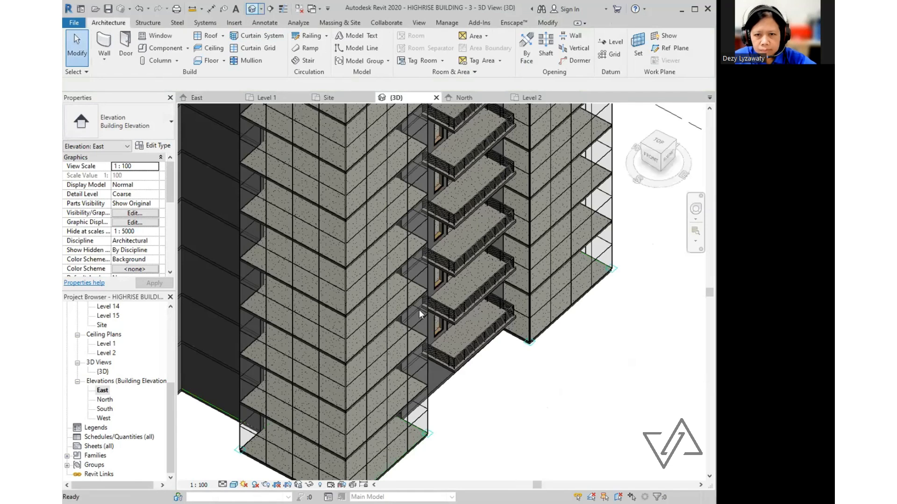
- Orbit the 3D view to check the stacked balconies, then open the Level 2 plan
click(396, 97)
shift+middle_drag(528, 299, 434, 344)
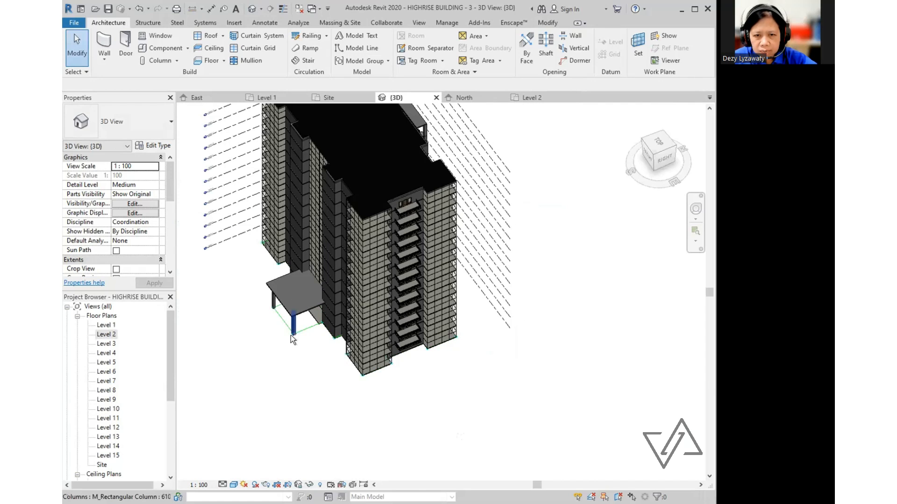
shift+middle_drag(290, 335, 371, 332)
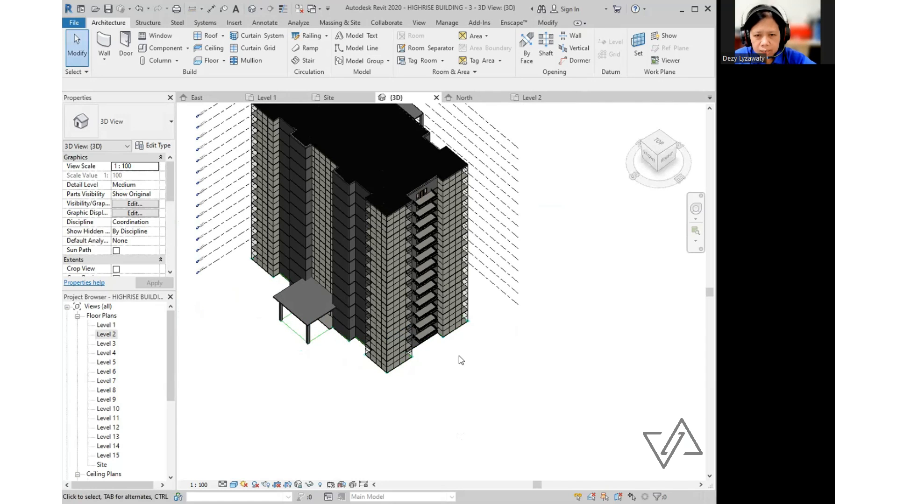
scroll(458, 356, up, 5)
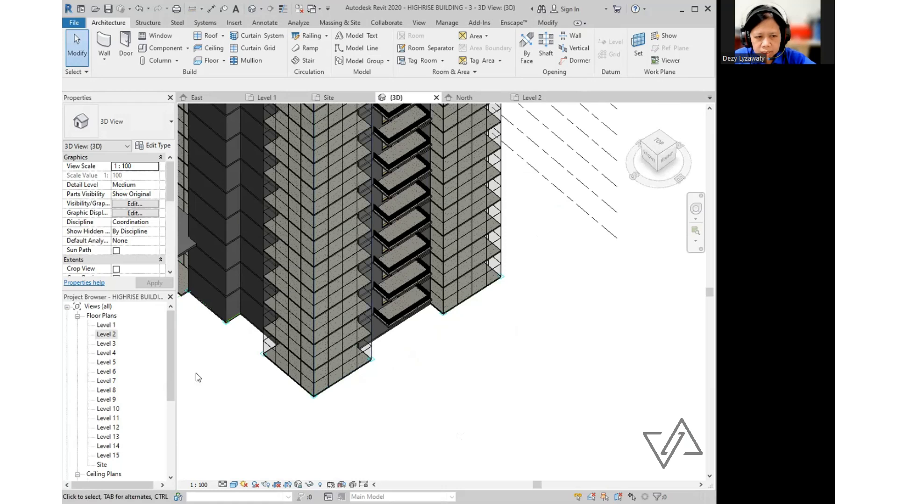
double_click(112, 335)
scroll(514, 243, up, 5)
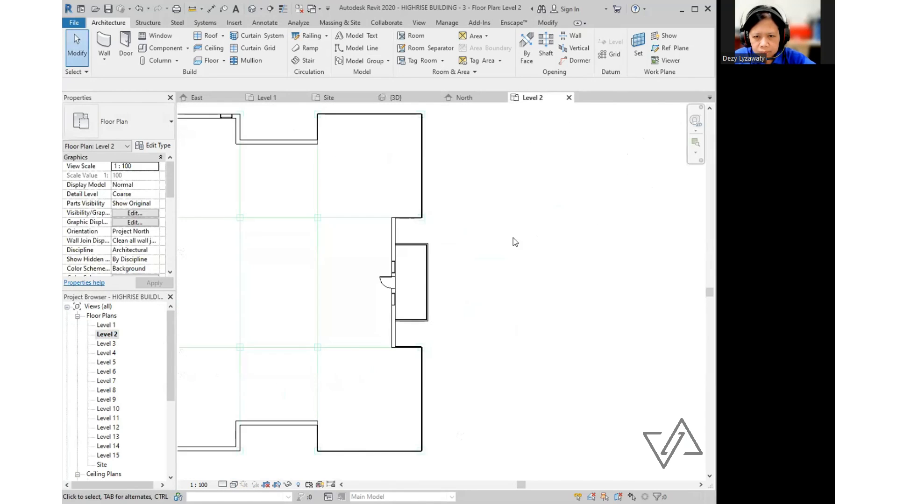
- Select the Level 2 balcony railing, floor slab, both windows and the door in plan
click(381, 255)
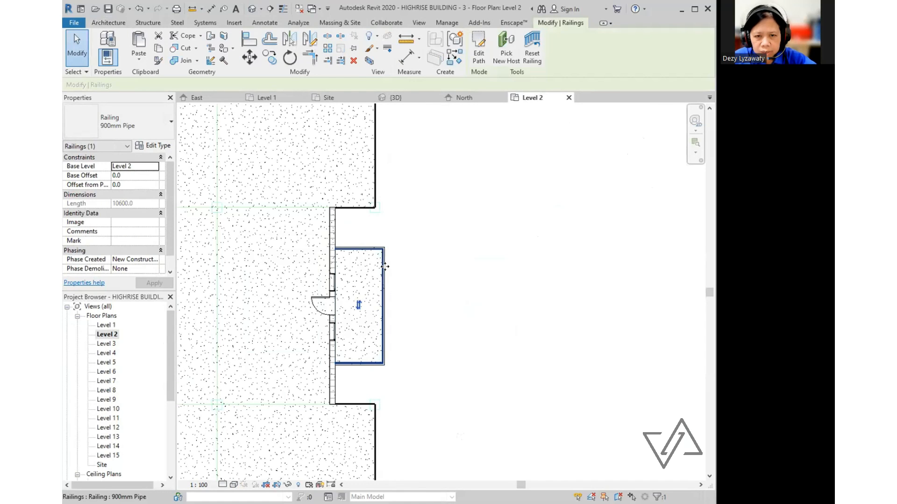
drag(410, 230, 360, 371)
scroll(339, 303, up, 2)
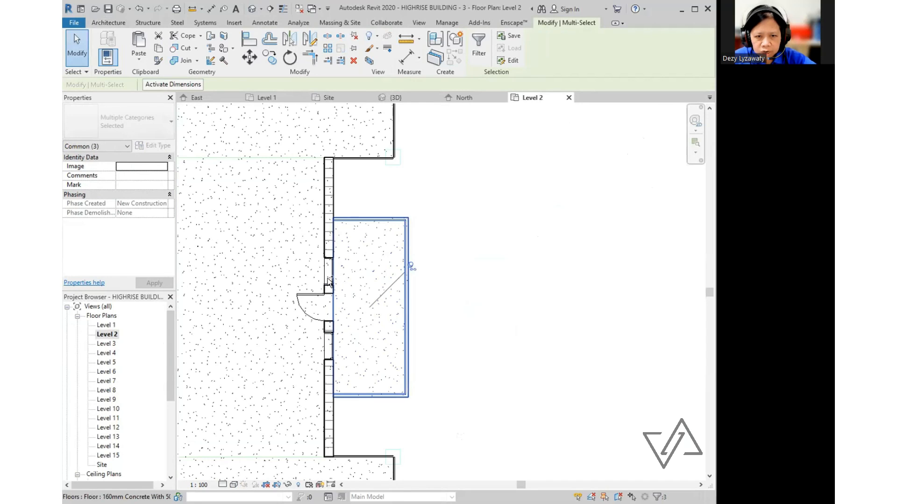
ctrl+click(323, 275)
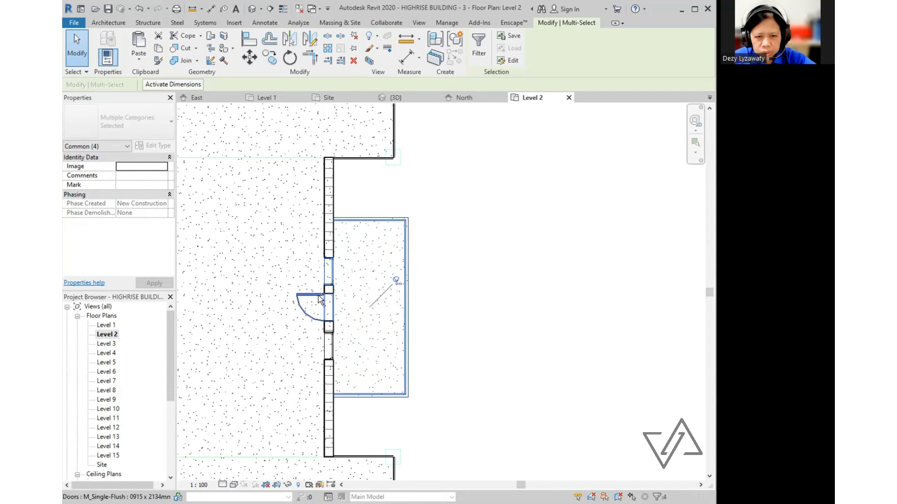
ctrl+click(328, 353)
ctrl+click(345, 353)
scroll(476, 337, down, 5)
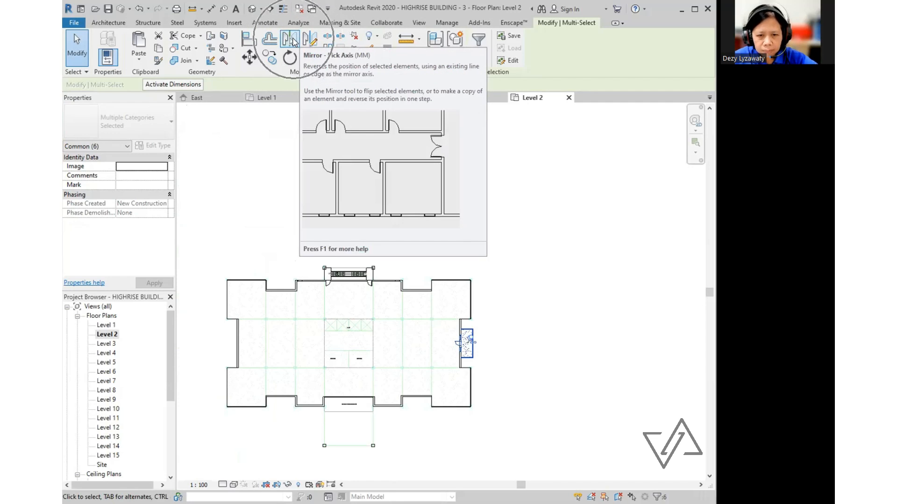
- Mirror-copy the selection across the central grid line onto the west wall, then return to 3D
click(292, 39)
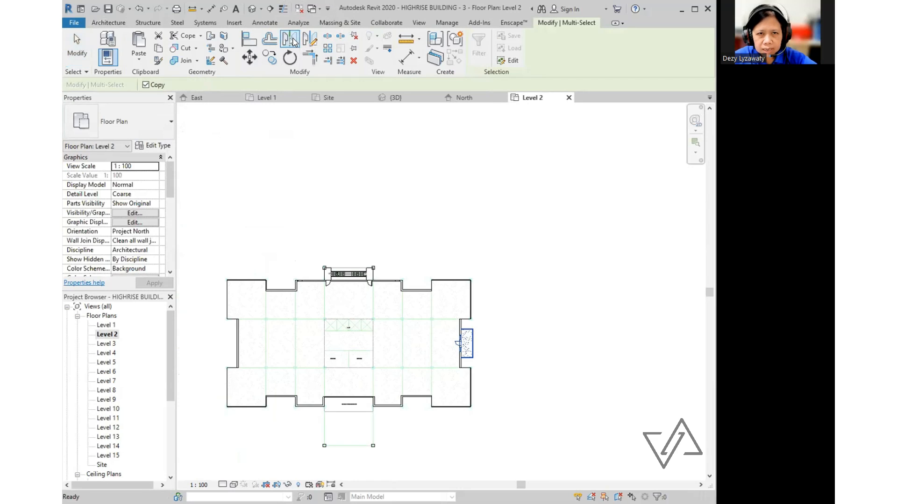
click(348, 363)
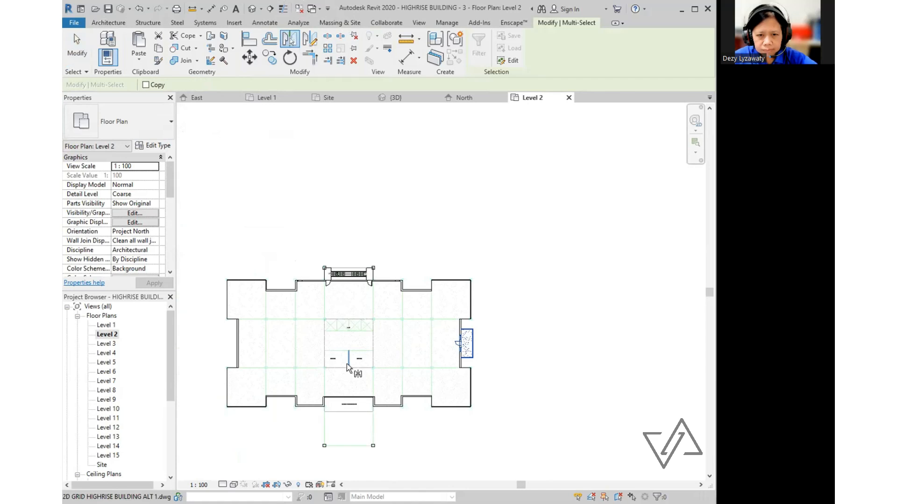
click(346, 363)
click(533, 329)
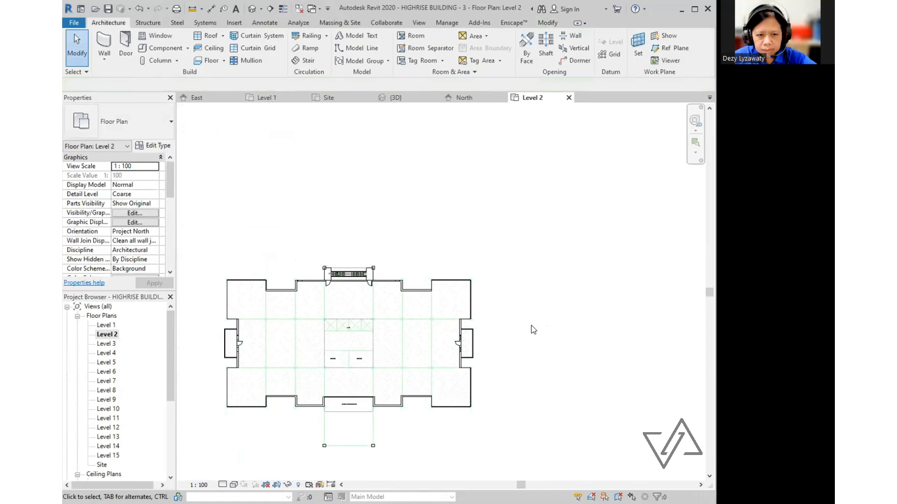
middle_drag(447, 356, 523, 330)
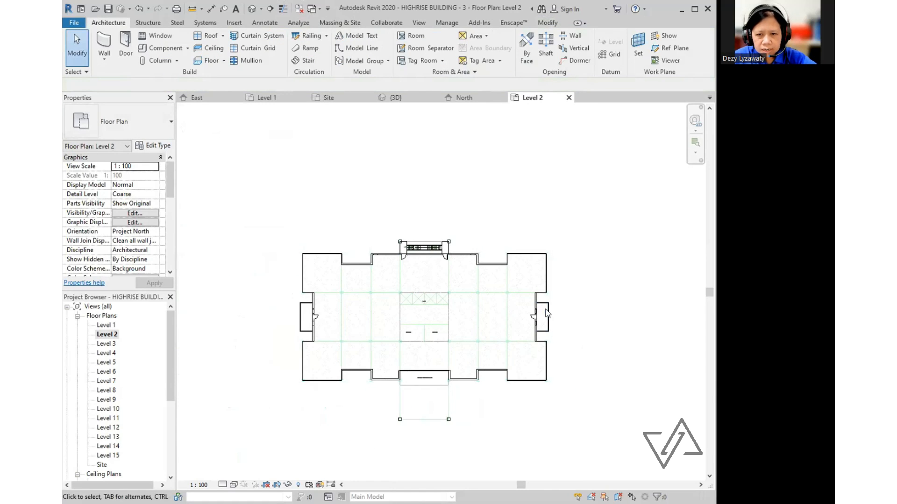
click(252, 8)
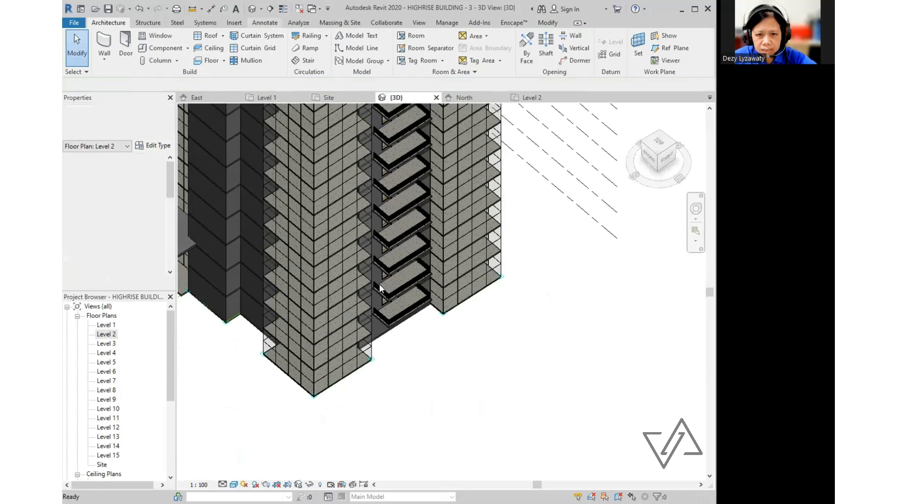
- Orbit the tower to view its other side, then open the West elevation from the Project Browser
shift+middle_drag(379, 284, 202, 302)
scroll(237, 327, up, 3)
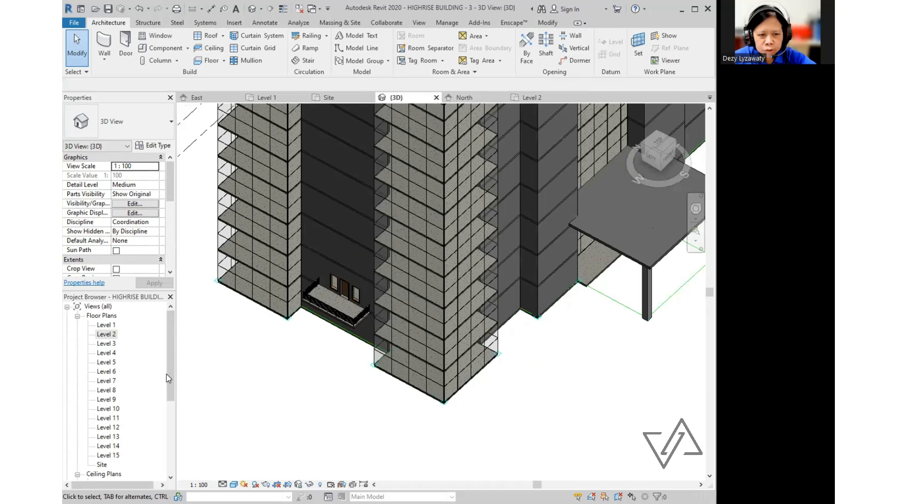
drag(169, 371, 169, 421)
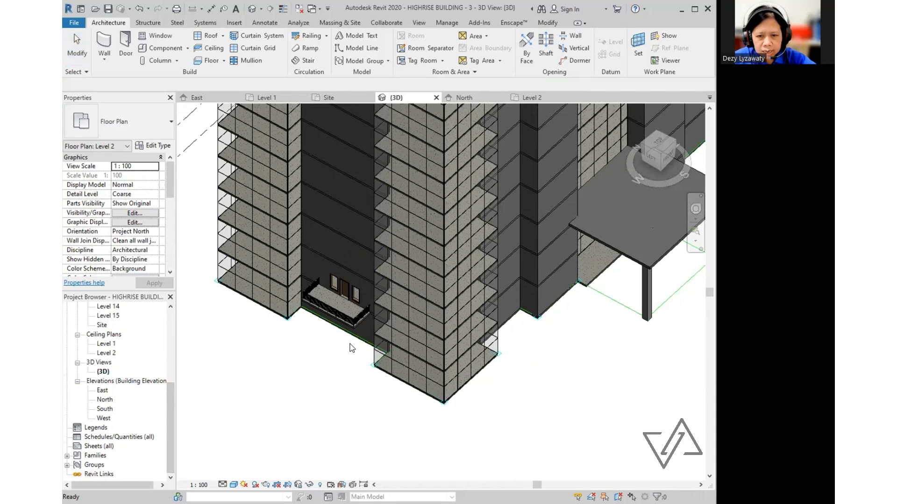
click(355, 324)
double_click(103, 419)
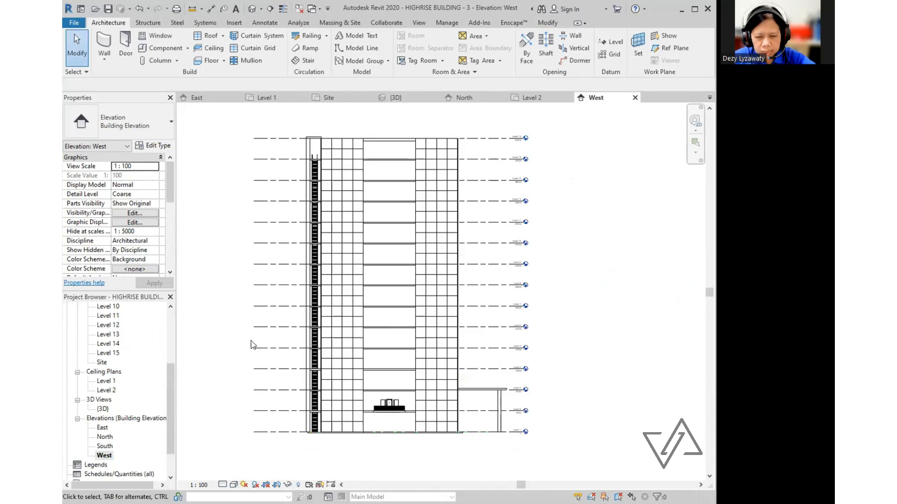
- In the West elevation, select the balcony's two windows, door, railing and floor slab
scroll(253, 342, down, 1)
scroll(392, 413, up, 1)
middle_drag(373, 427, 486, 468)
scroll(414, 413, up, 5)
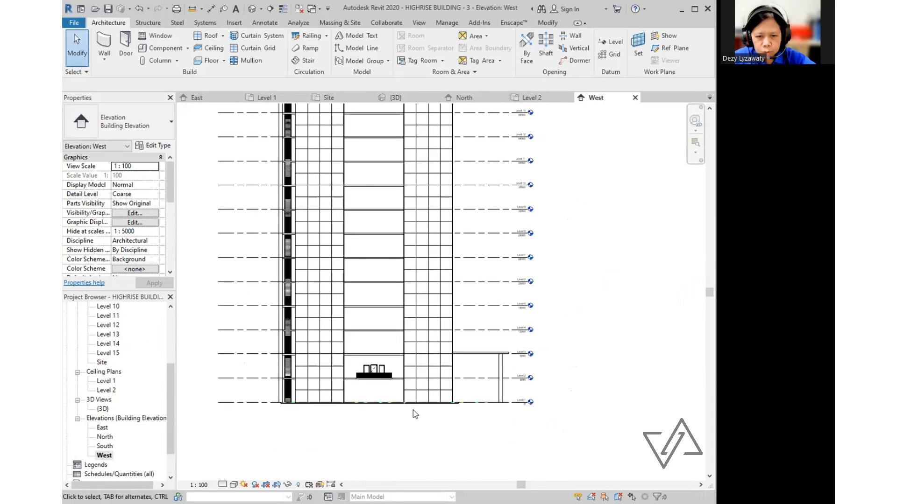
click(341, 288)
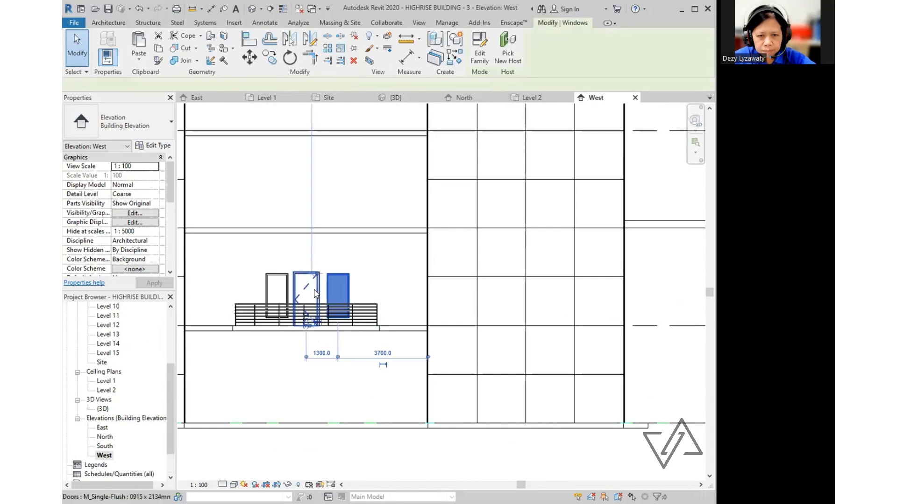
ctrl+click(309, 286)
ctrl+click(284, 282)
ctrl+click(367, 312)
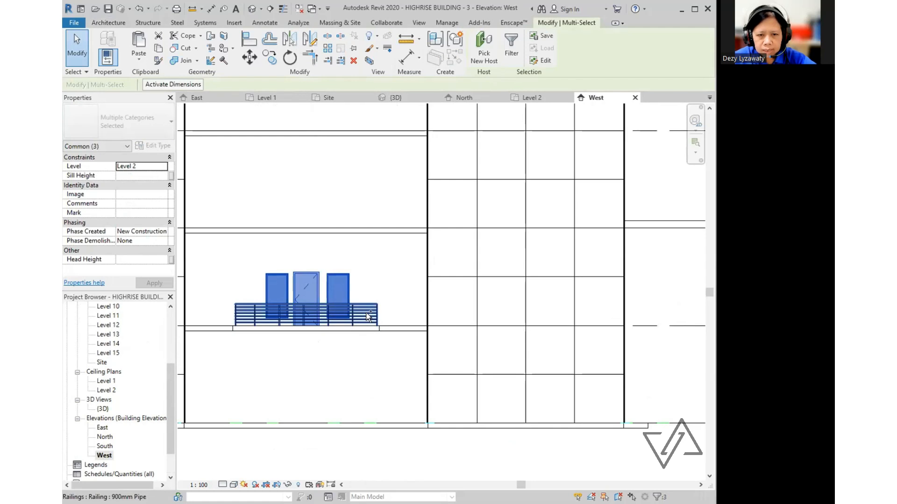
ctrl+click(373, 333)
ctrl+click(374, 332)
scroll(411, 386, down, 1)
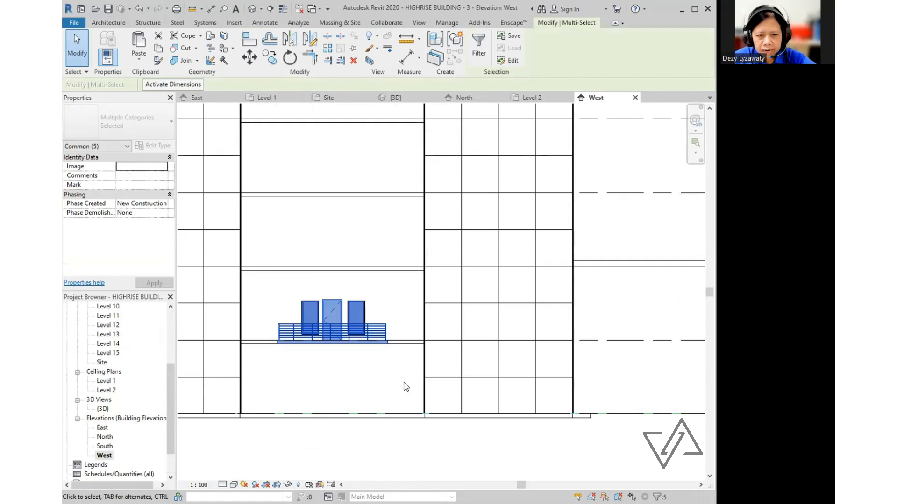
middle_drag(404, 385, 405, 404)
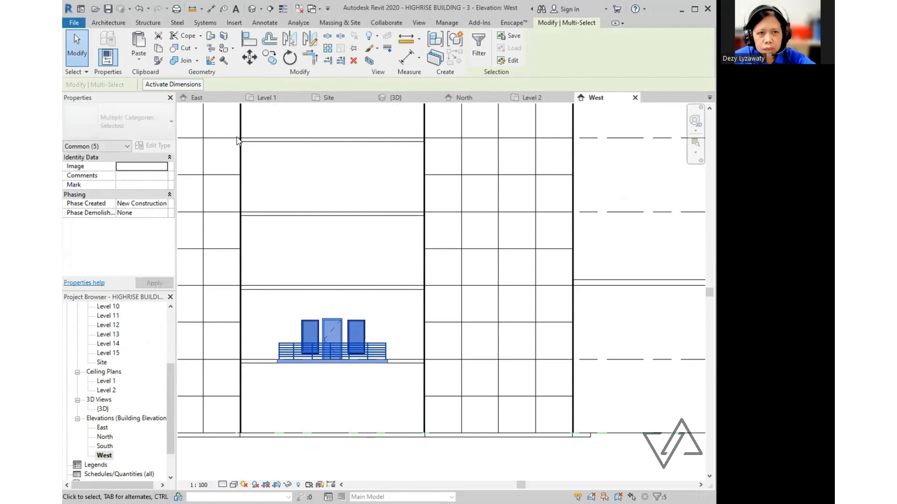
- Copy the balcony and paste it aligned to selected levels Level 3 through Level 14
click(158, 49)
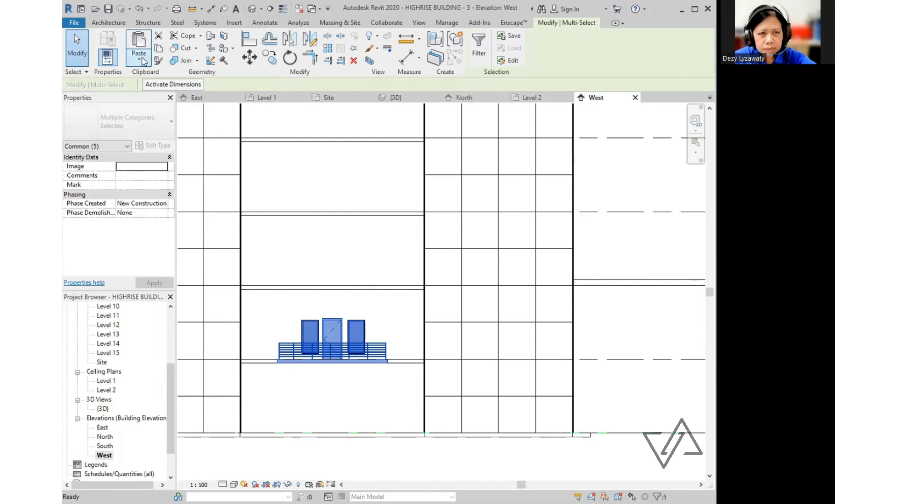
click(139, 59)
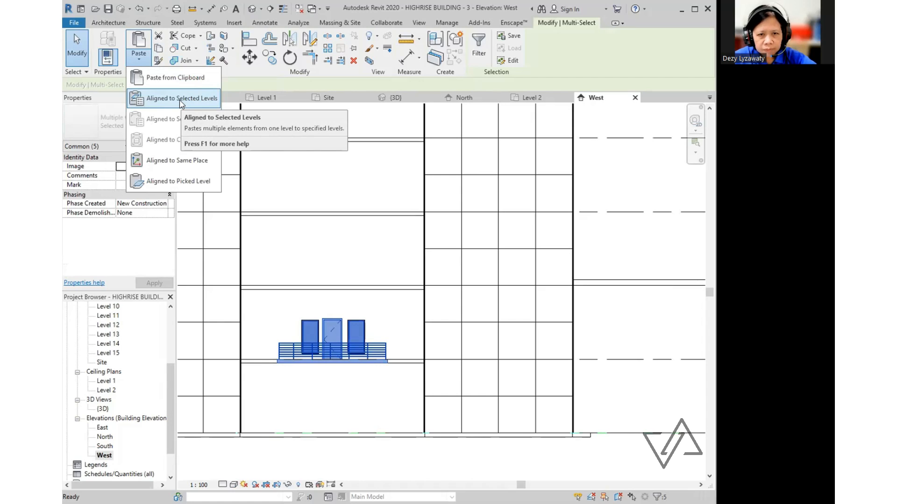
key(Return)
click(340, 201)
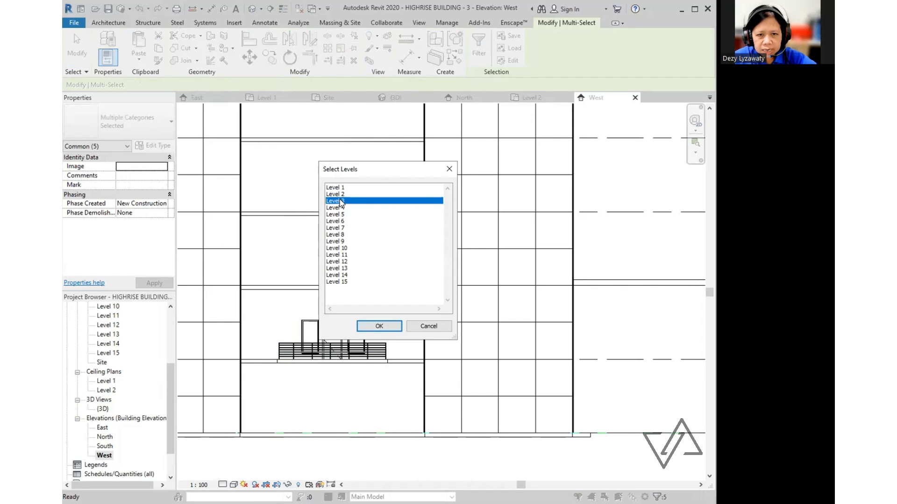
shift+click(344, 276)
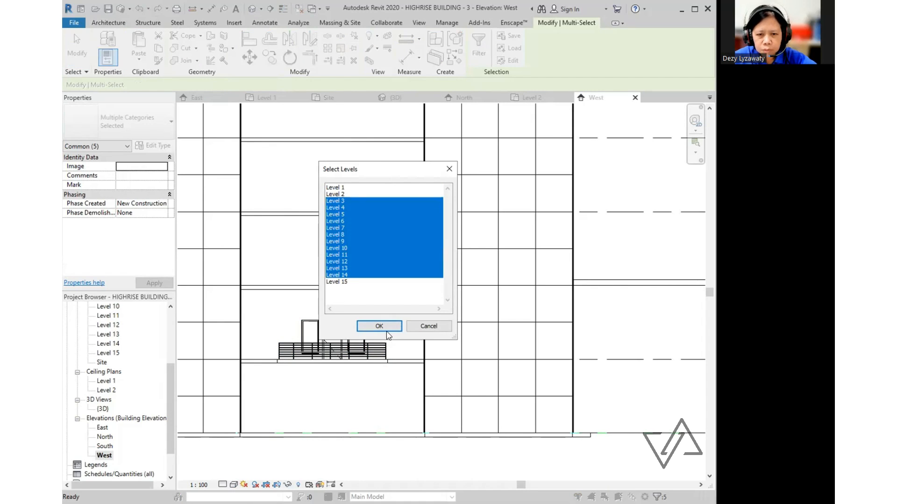
click(385, 326)
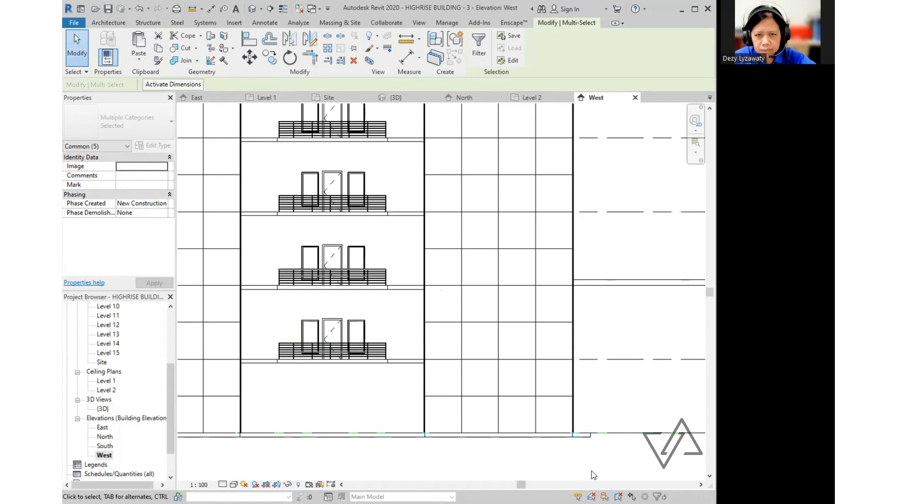
click(396, 98)
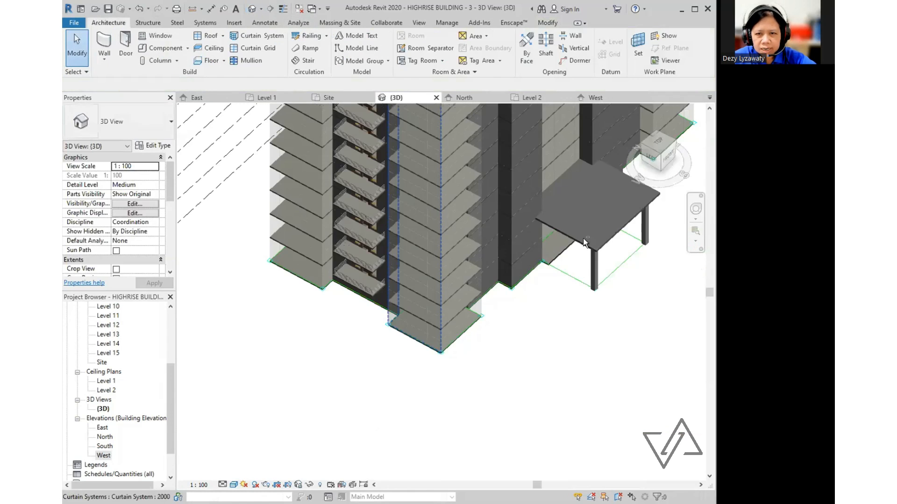
- Orbit to check the stacked balconies, then open and frame the Level 15 floor plan
shift+middle_drag(584, 242, 629, 237)
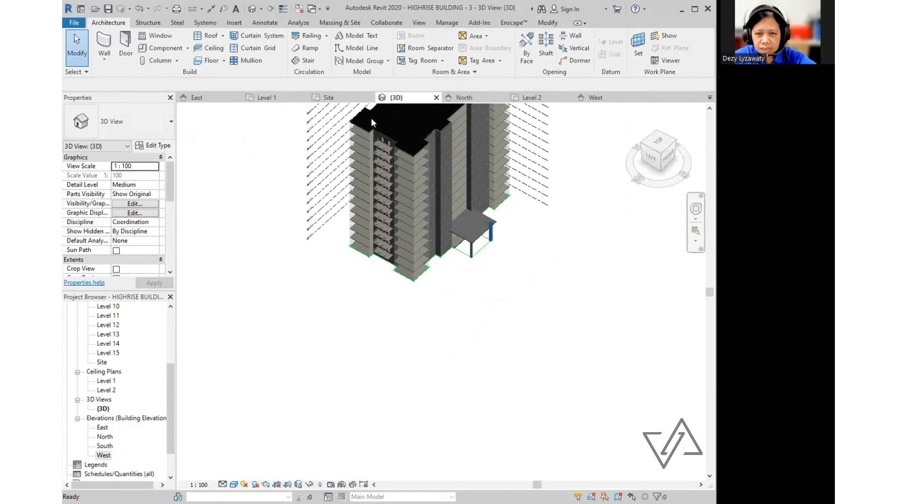
scroll(483, 185, up, 5)
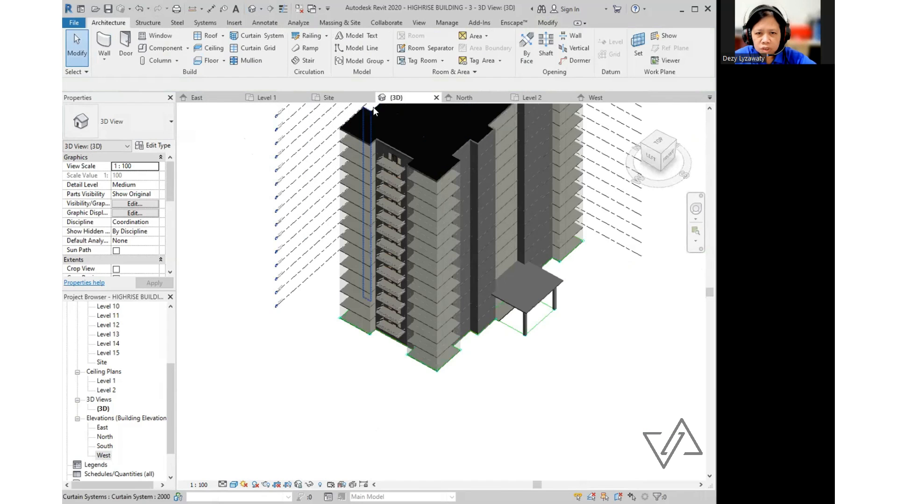
scroll(483, 185, up, 2)
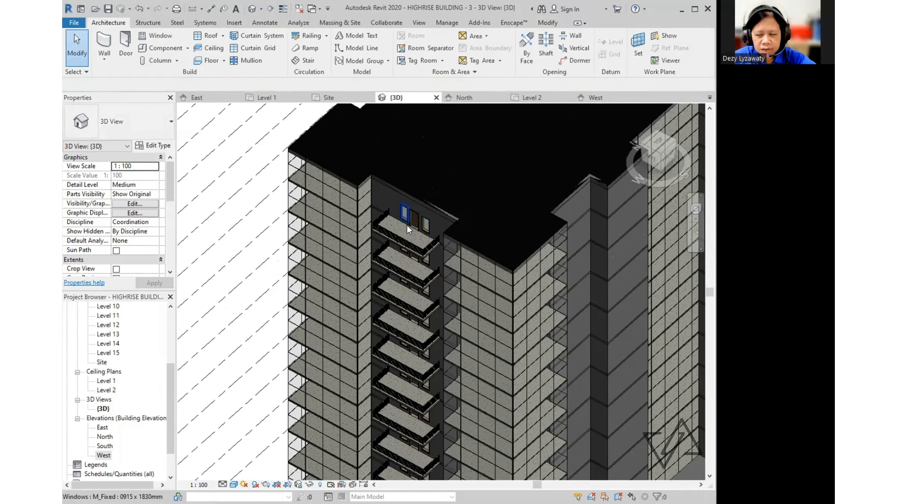
scroll(458, 200, down, 3)
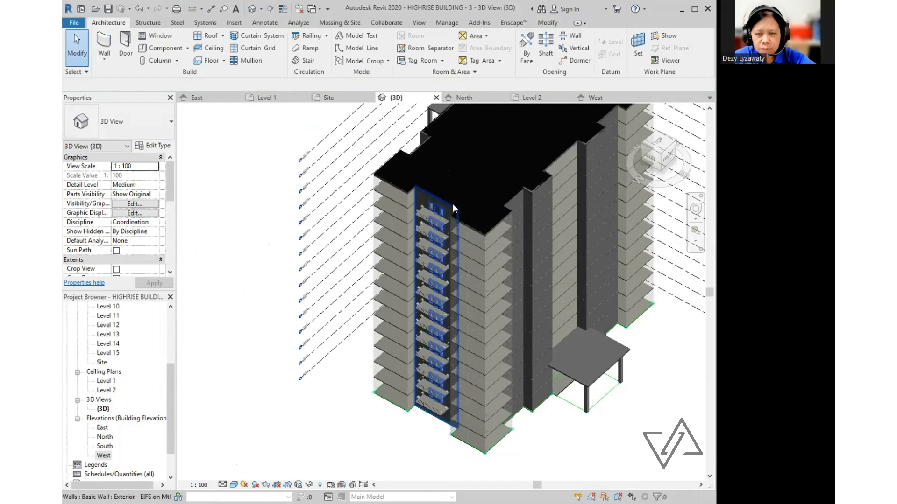
scroll(452, 204, up, 2)
scroll(453, 203, down, 1)
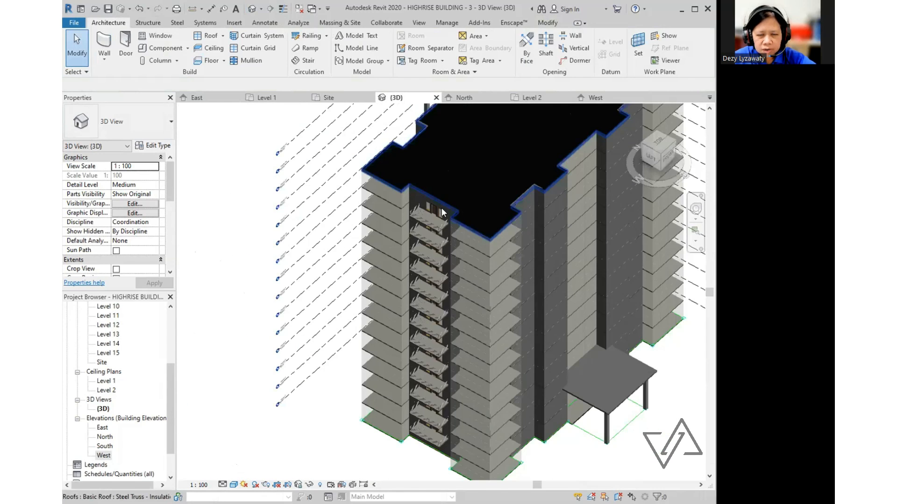
drag(172, 397, 171, 343)
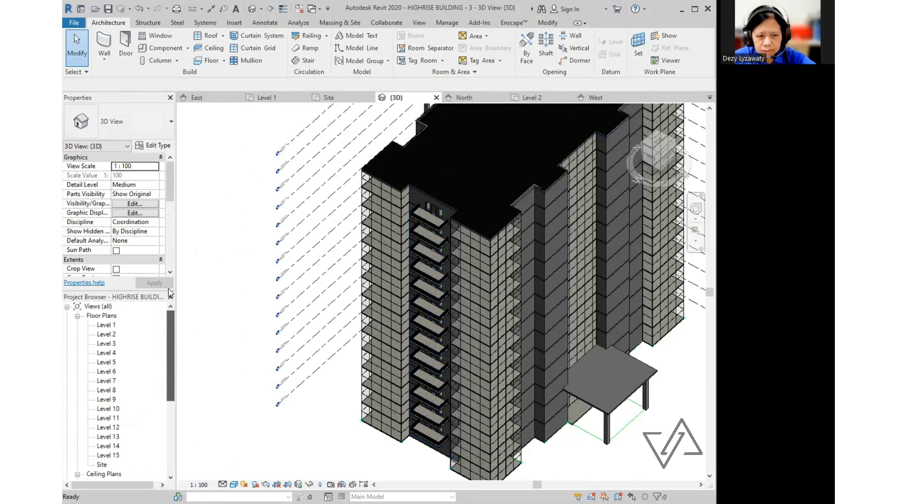
double_click(110, 456)
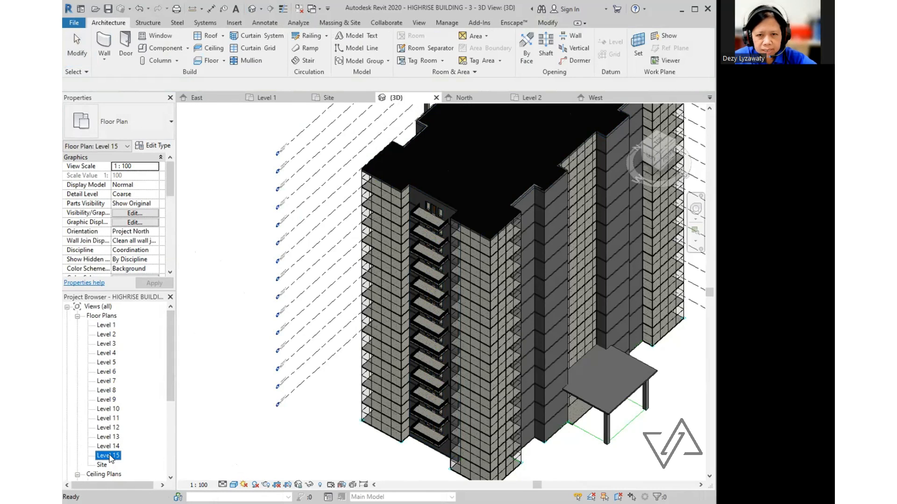
middle_drag(457, 310, 403, 294)
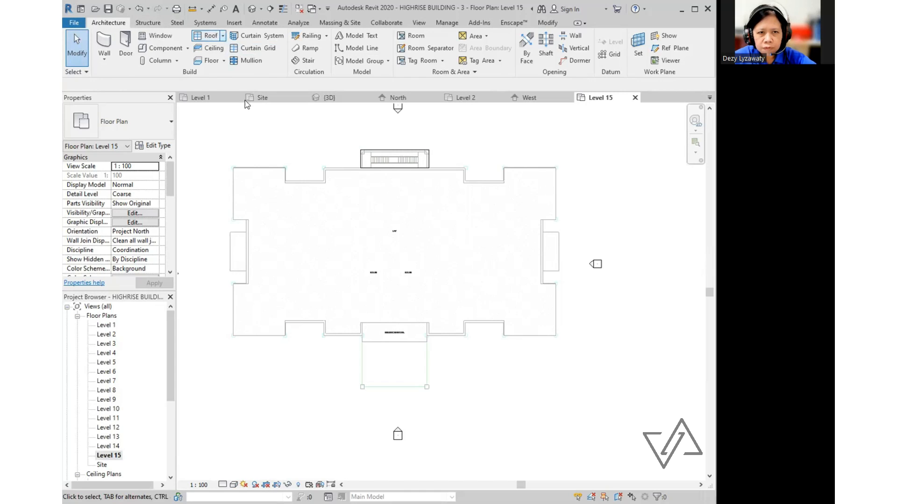
- Start a roof soffit with rectangle boundaries and draw one over the west balcony recess
click(222, 35)
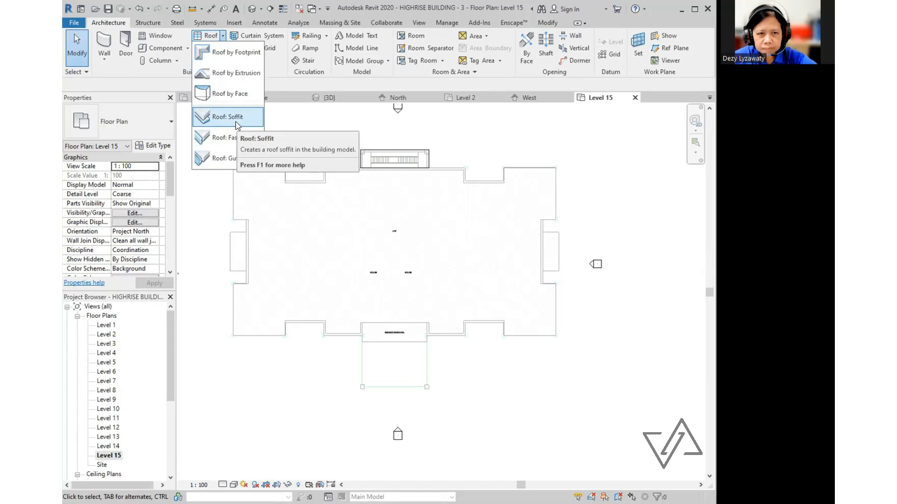
click(236, 118)
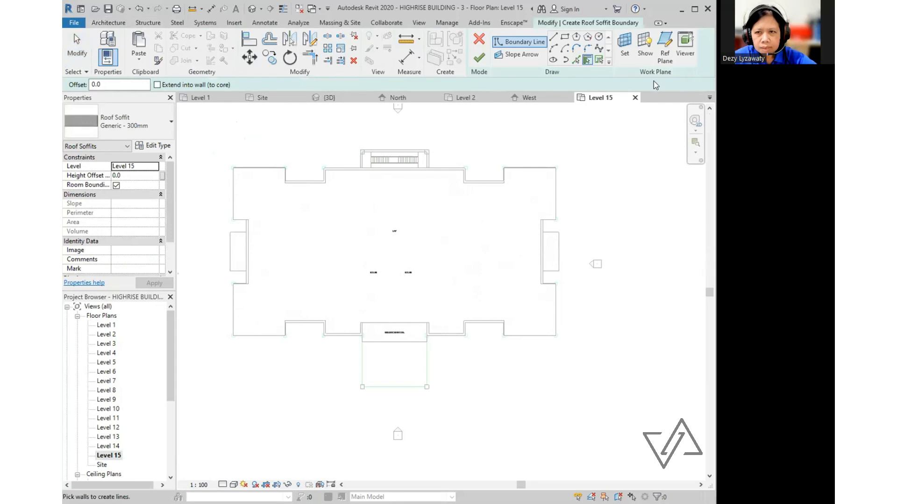
click(565, 37)
scroll(236, 248, up, 6)
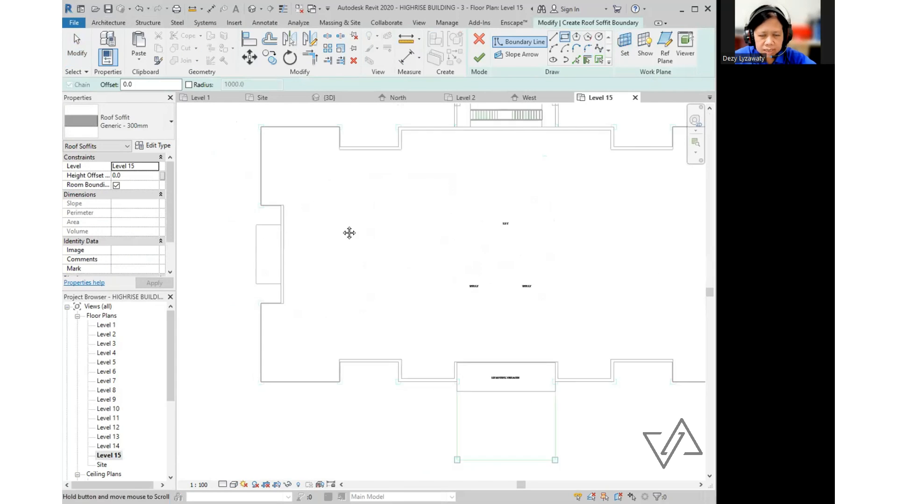
click(422, 208)
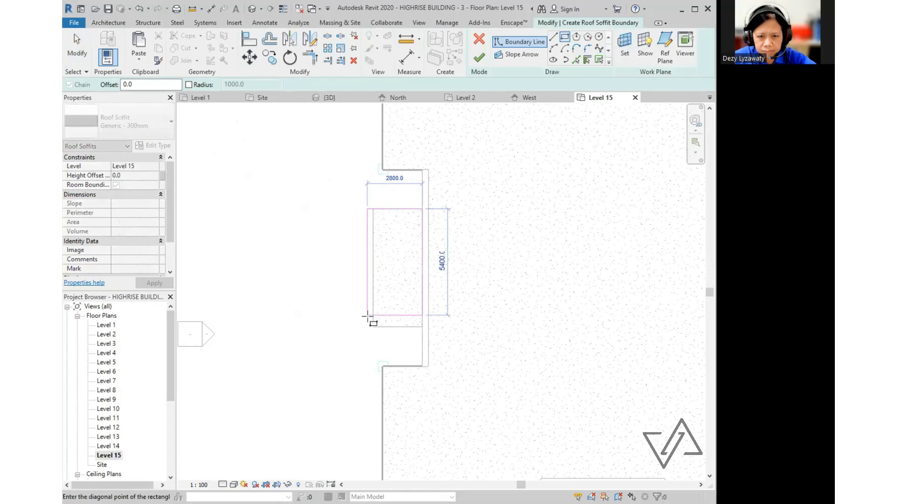
click(373, 327)
- Draw a second soffit boundary rectangle over the east-side recess
scroll(297, 266, down, 2)
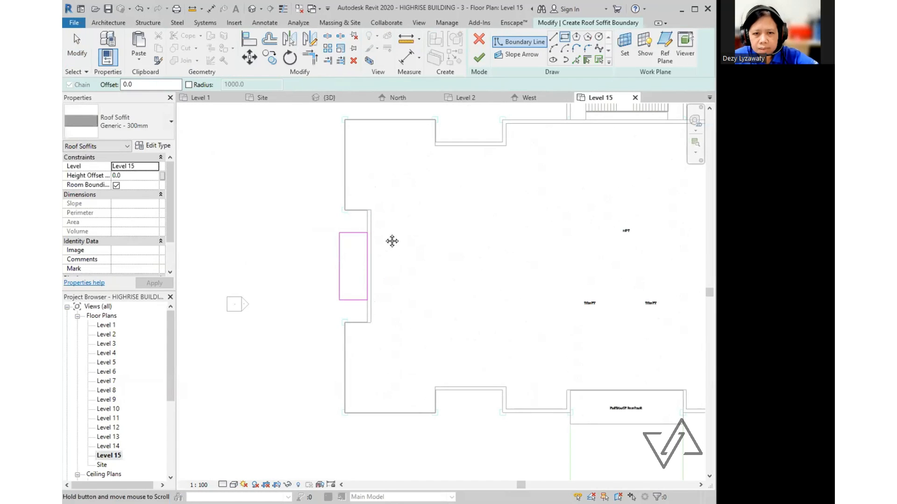
scroll(382, 217, down, 2)
scroll(582, 256, up, 4)
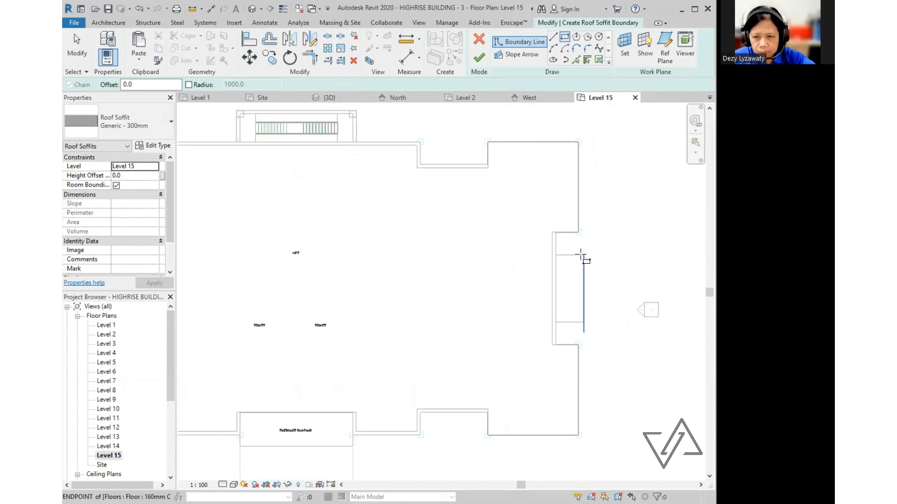
middle_drag(582, 256, 489, 227)
click(499, 220)
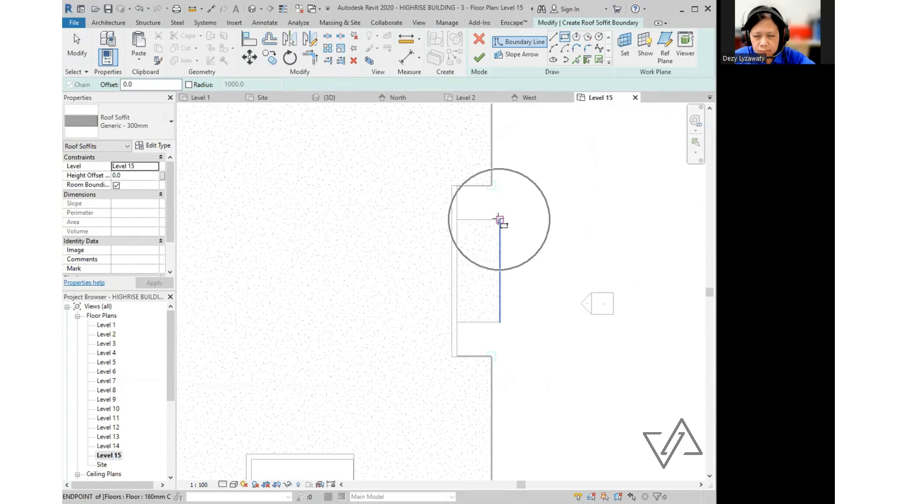
click(464, 322)
scroll(464, 321, down, 4)
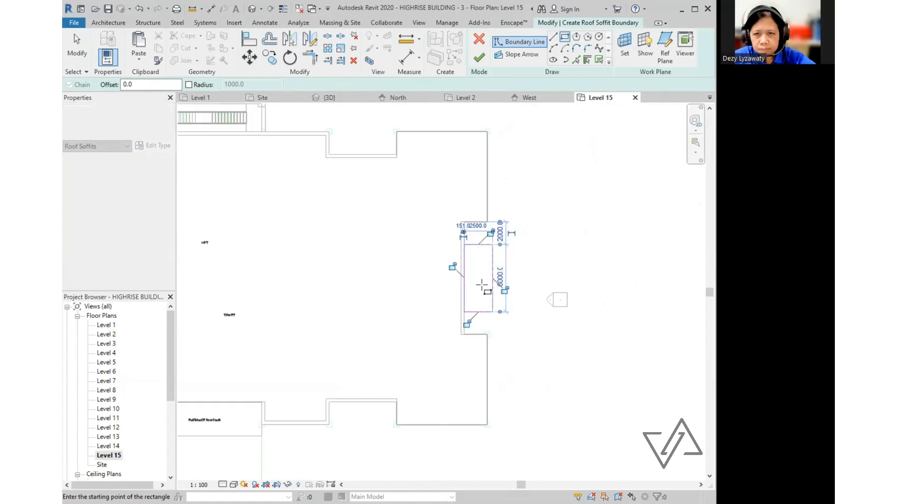
- Finish the Generic - 300mm roof soffit sketch and deselect the new soffit
key(Escape)
key(Escape)
middle_drag(343, 284, 415, 245)
scroll(414, 245, down, 2)
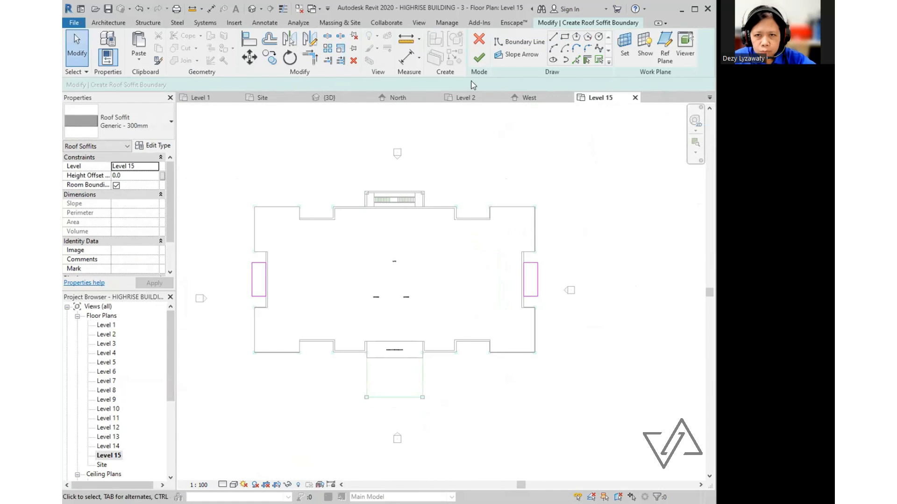
click(480, 59)
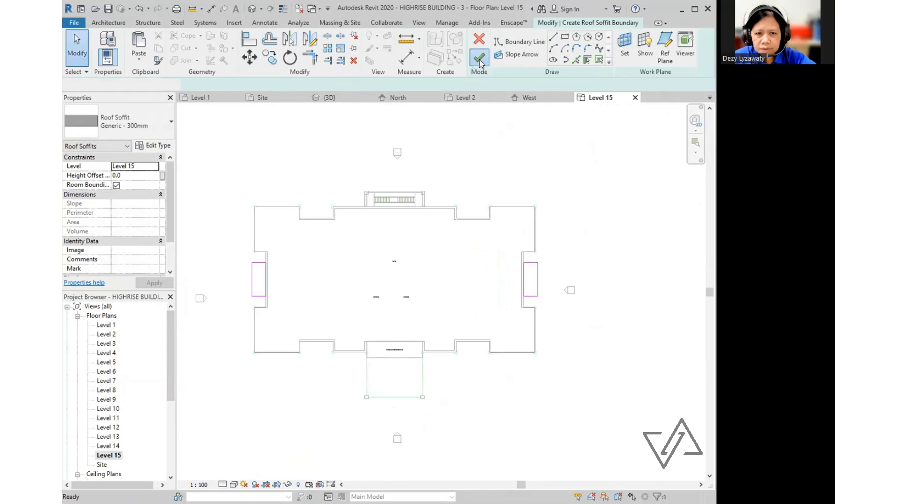
click(643, 215)
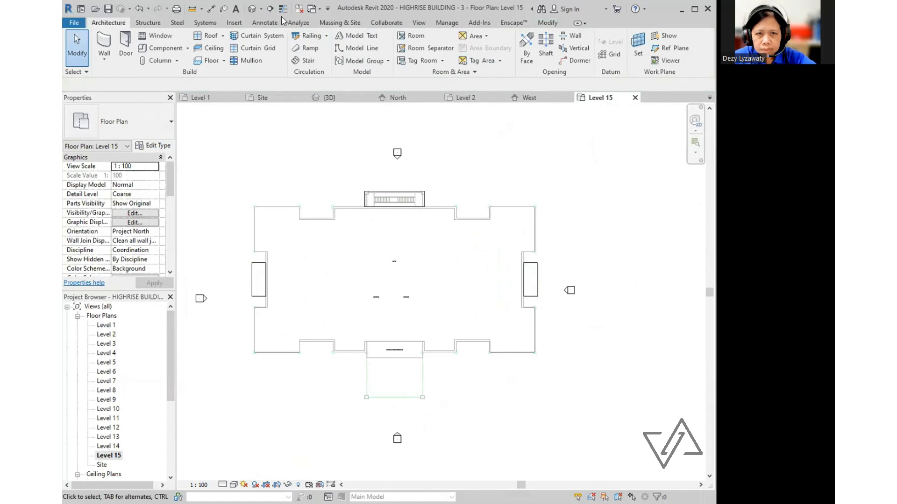
click(252, 10)
- Zoom and orbit the 3D tower to a front view to review all storeys
scroll(387, 279, up, 3)
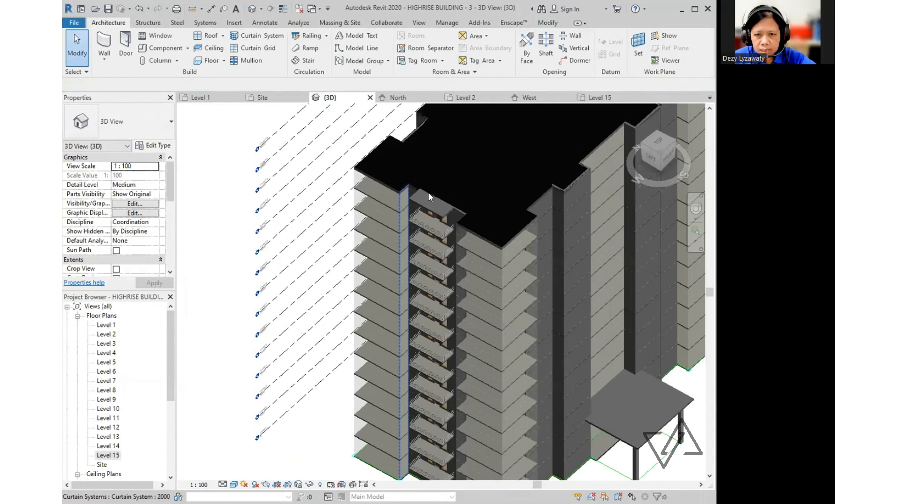
scroll(529, 241, up, 2)
scroll(377, 203, down, 5)
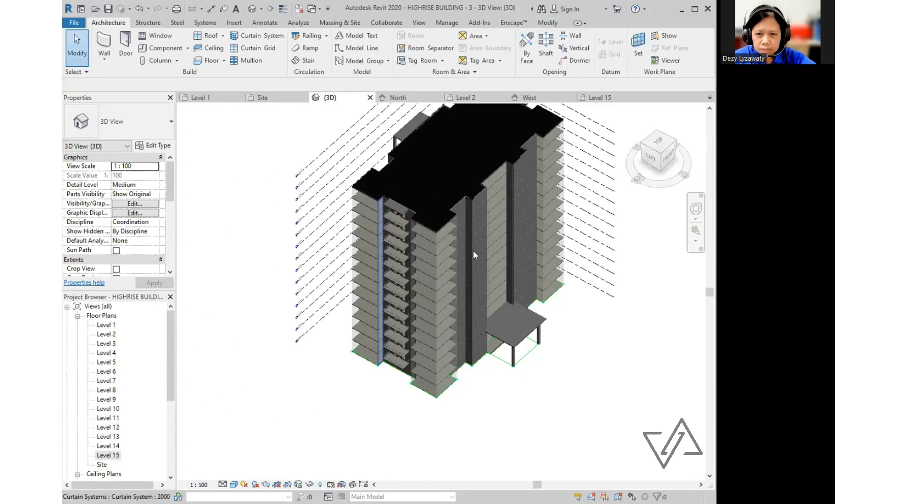
shift+middle_drag(473, 251, 467, 299)
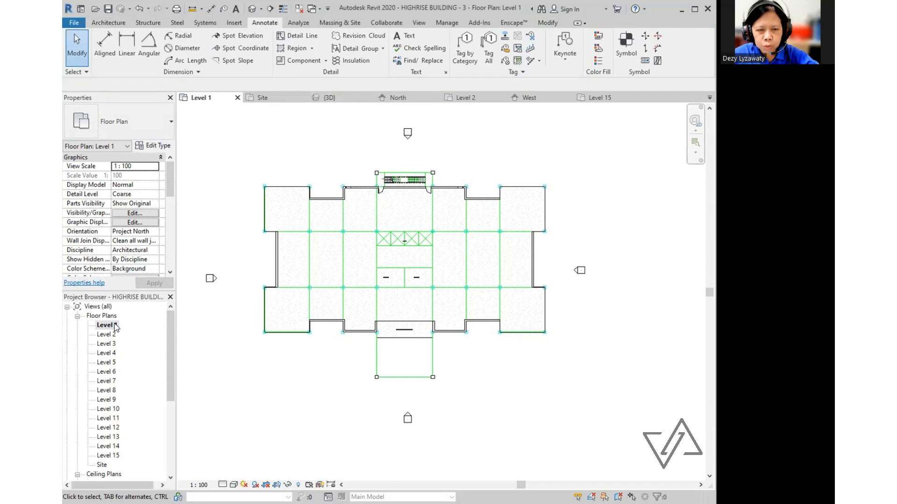
- Start an aligned dimension chain across the vertical grid lines, picking the 6000 and 10000 bays
click(105, 61)
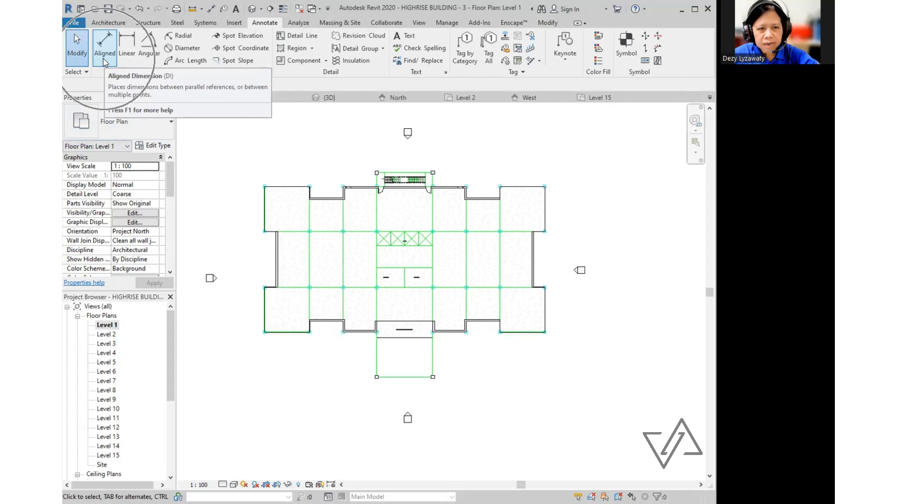
scroll(248, 167, up, 1)
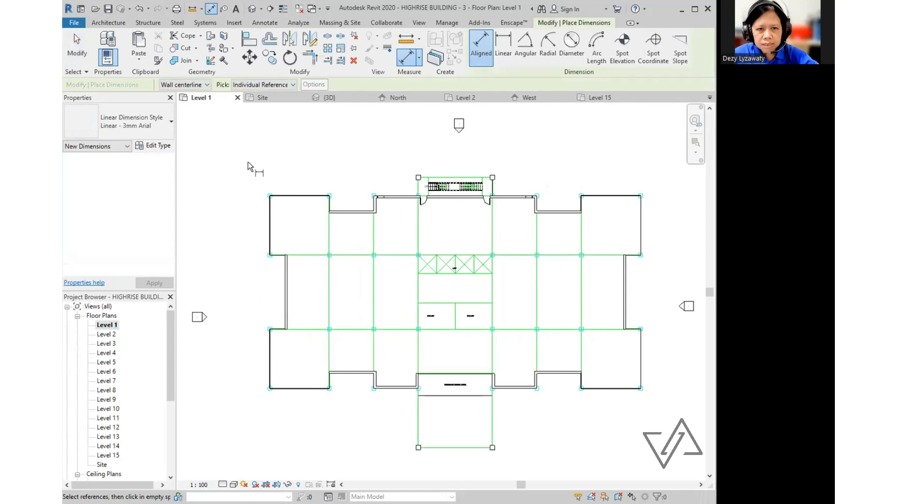
scroll(270, 218, up, 1)
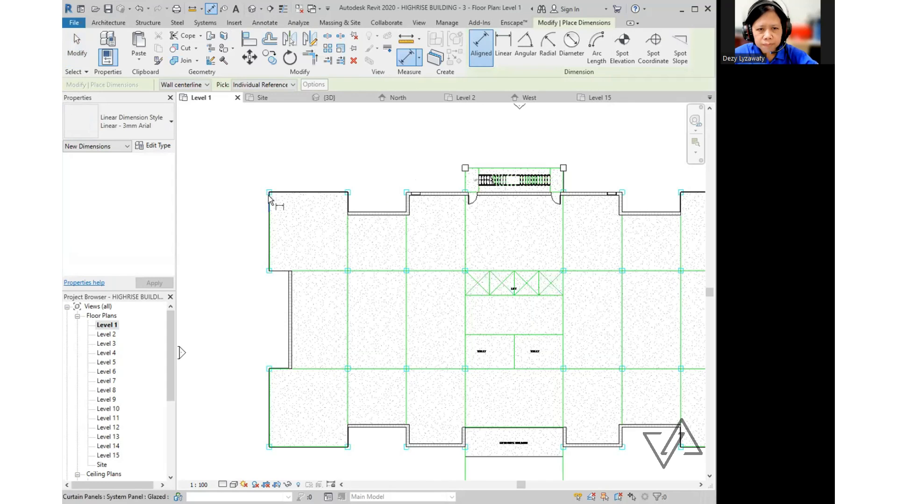
scroll(271, 346, up, 3)
scroll(270, 342, down, 1)
scroll(270, 342, down, 3)
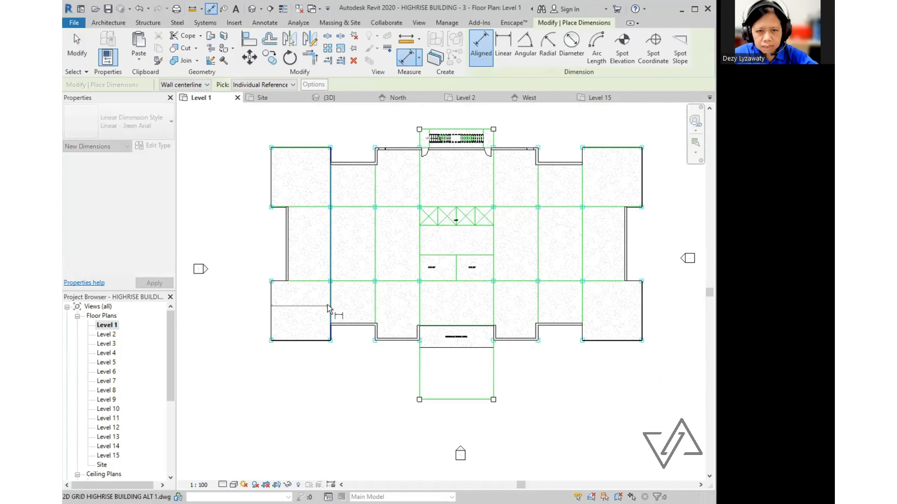
click(375, 229)
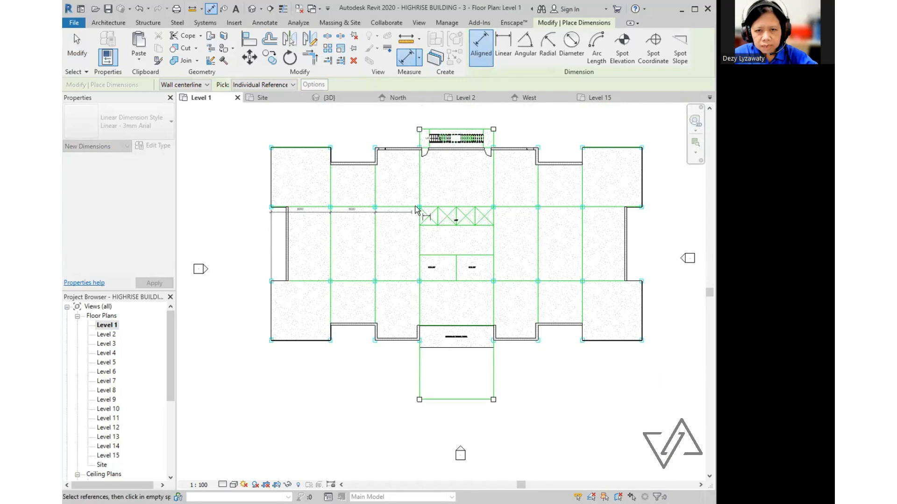
click(419, 195)
click(493, 175)
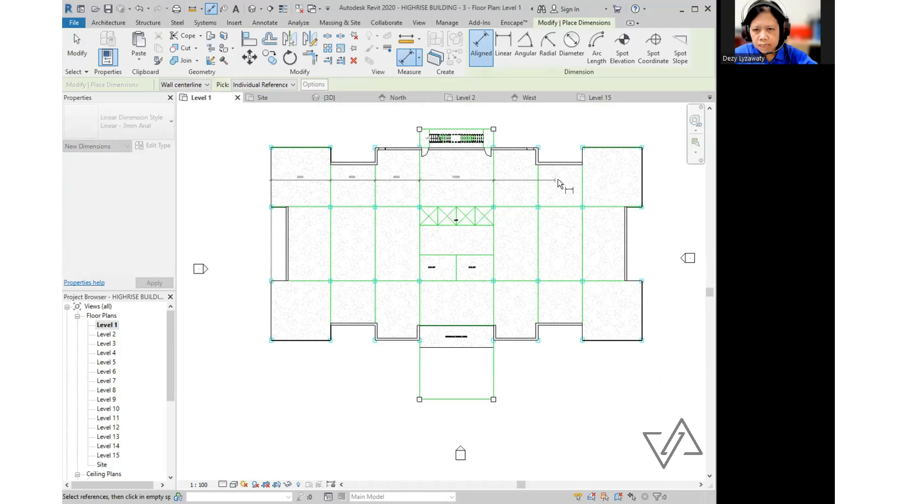
click(583, 190)
- End the chain at the right outer wall and place it above the building
scroll(677, 208, up, 2)
scroll(647, 202, up, 5)
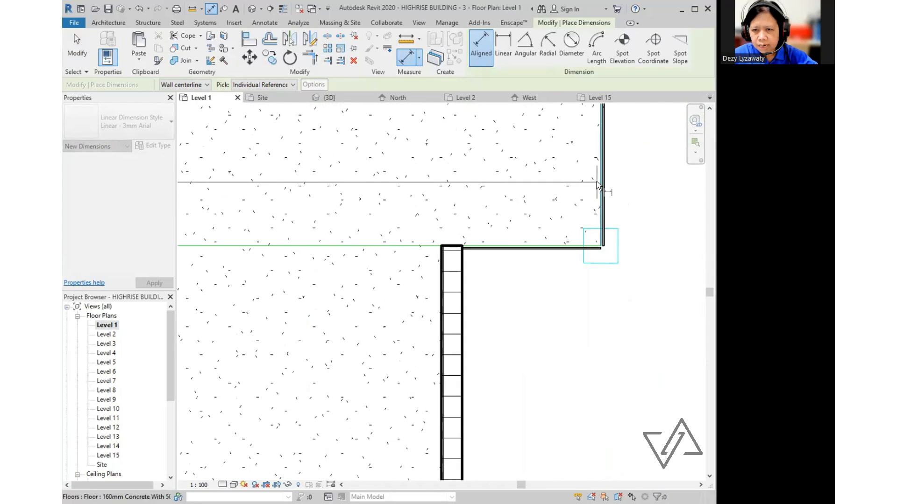
click(596, 181)
scroll(603, 257, down, 4)
scroll(603, 258, down, 5)
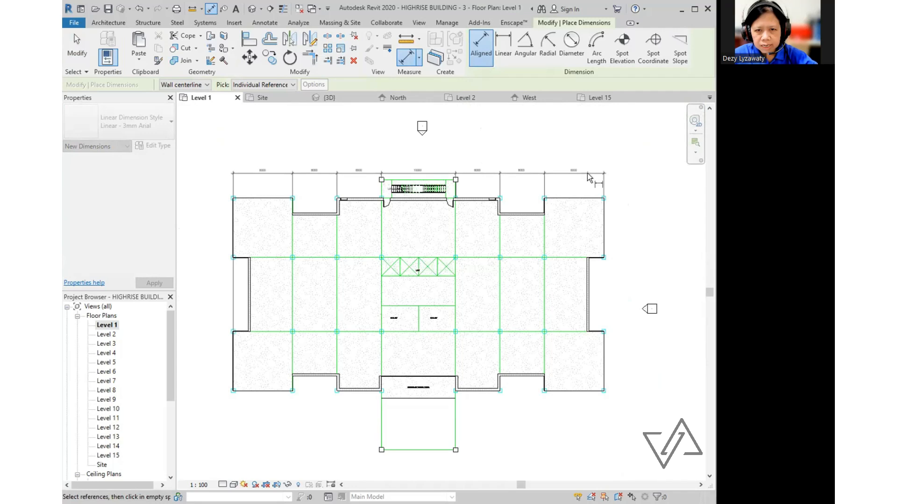
click(598, 166)
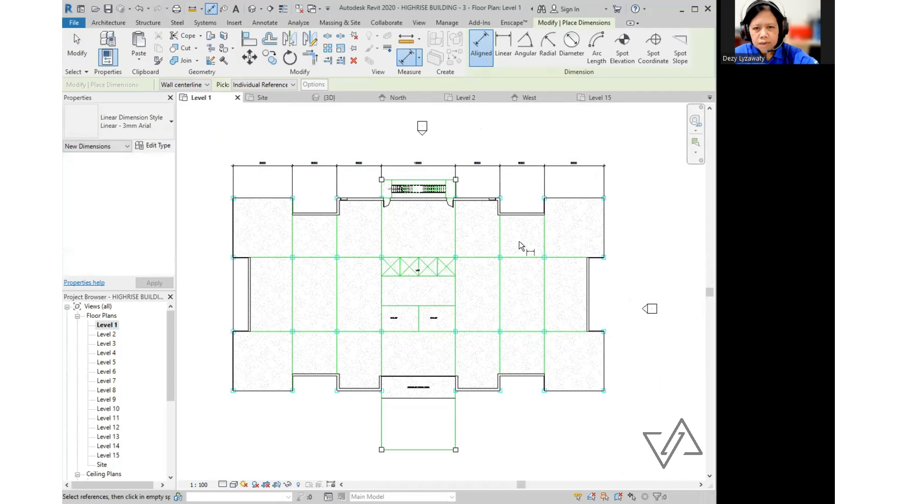
- Start the bottom dimension string at the left wall, picking the 8000 and 6000 bays
scroll(489, 239, up, 1)
scroll(545, 300, down, 3)
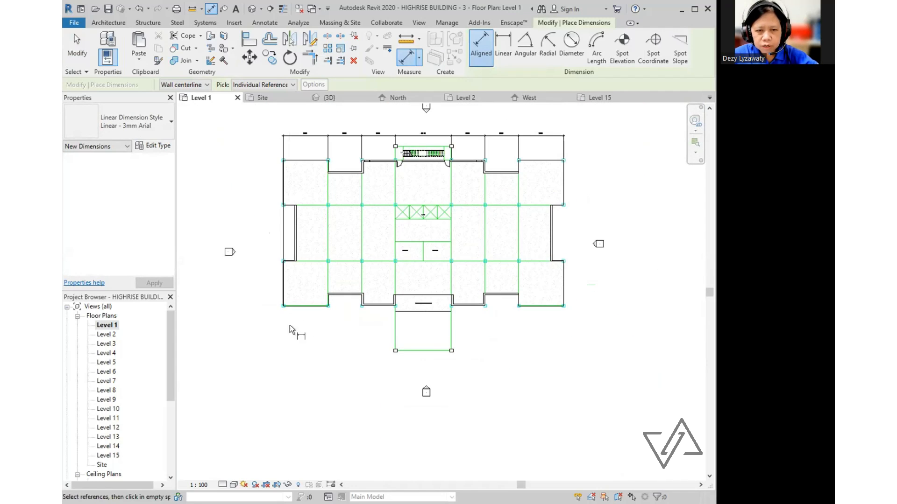
scroll(290, 329, up, 6)
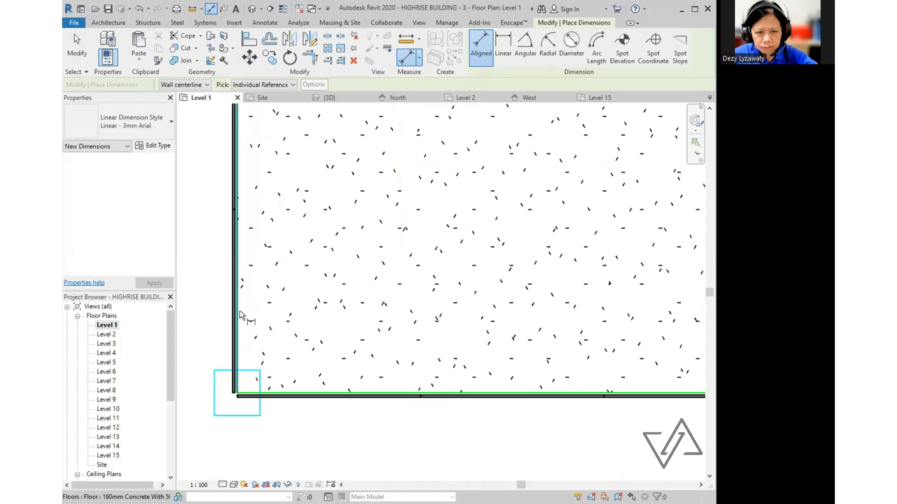
click(240, 312)
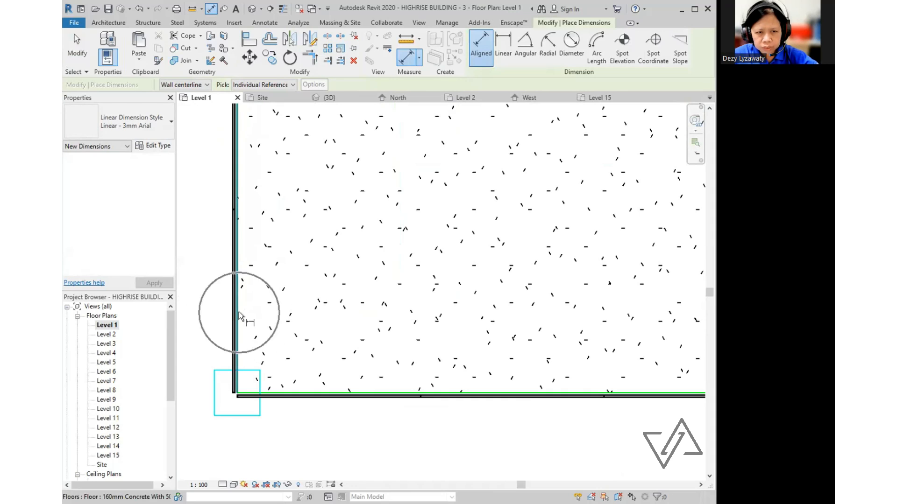
scroll(220, 170, down, 4)
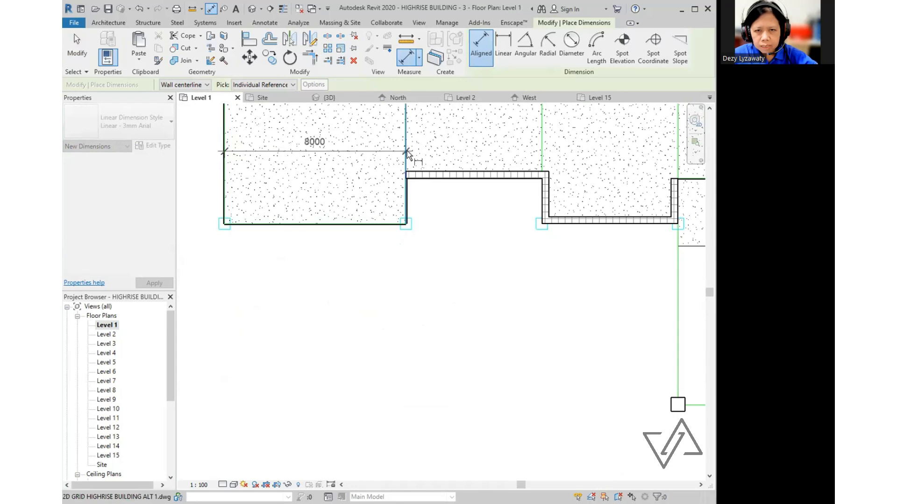
click(407, 152)
click(543, 144)
scroll(481, 243, down, 3)
scroll(378, 233, up, 2)
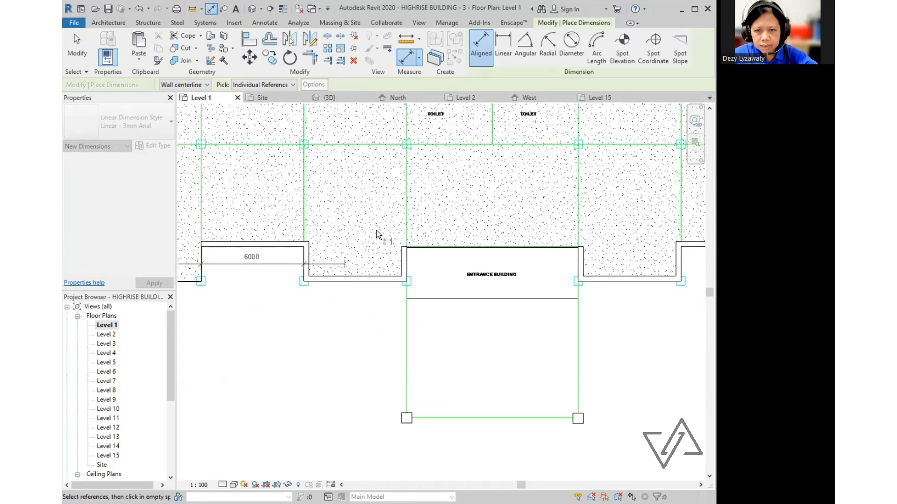
scroll(378, 233, down, 1)
- Continue through the 10000, 6000 and 8000 bays to the right wall and place it below
click(392, 220)
click(521, 225)
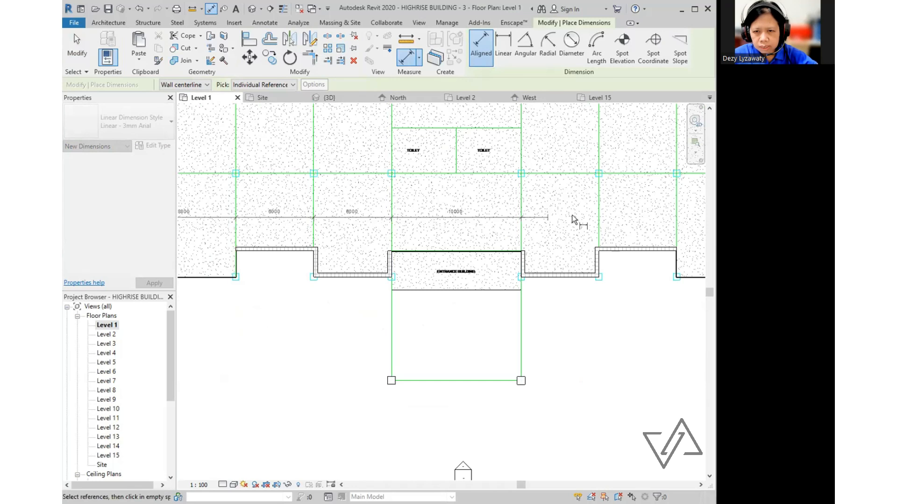
click(599, 220)
middle_drag(627, 229, 456, 222)
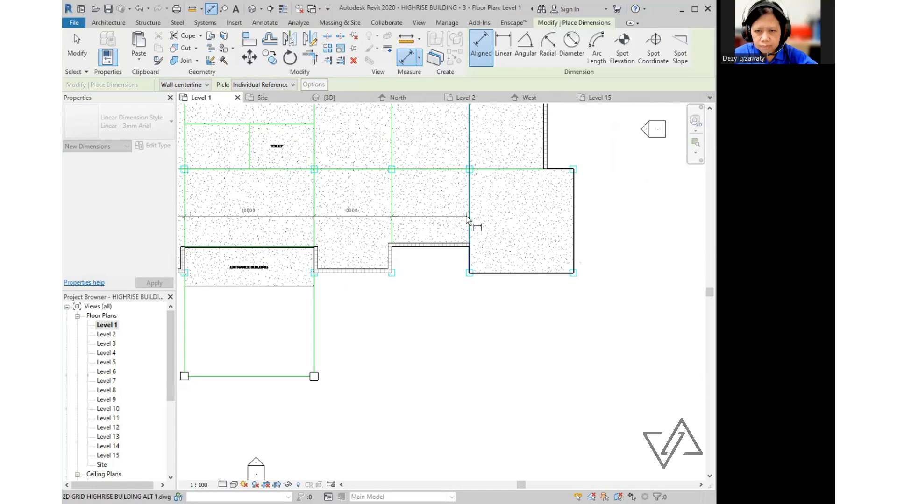
click(471, 220)
scroll(568, 220, up, 5)
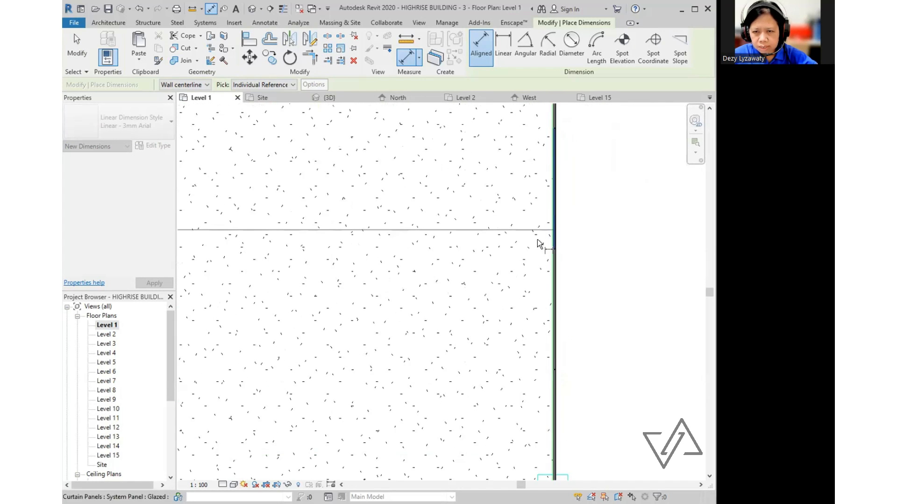
click(555, 241)
scroll(556, 241, down, 5)
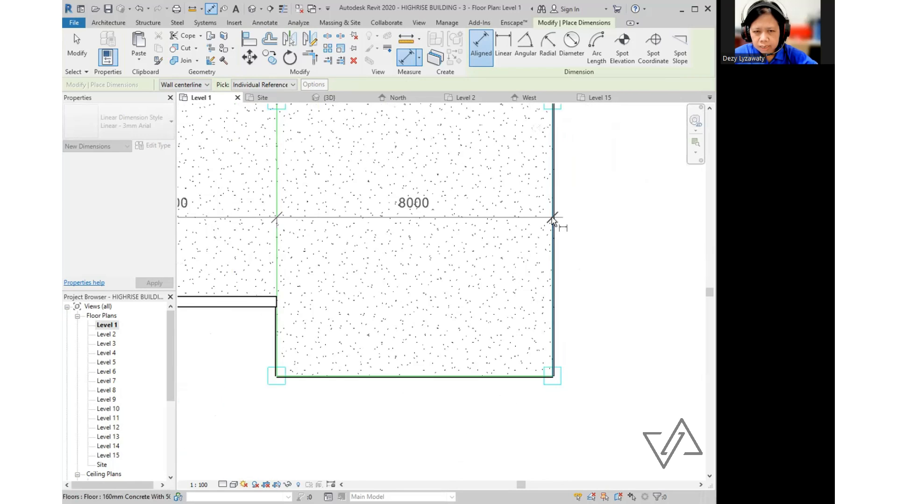
scroll(525, 232, down, 3)
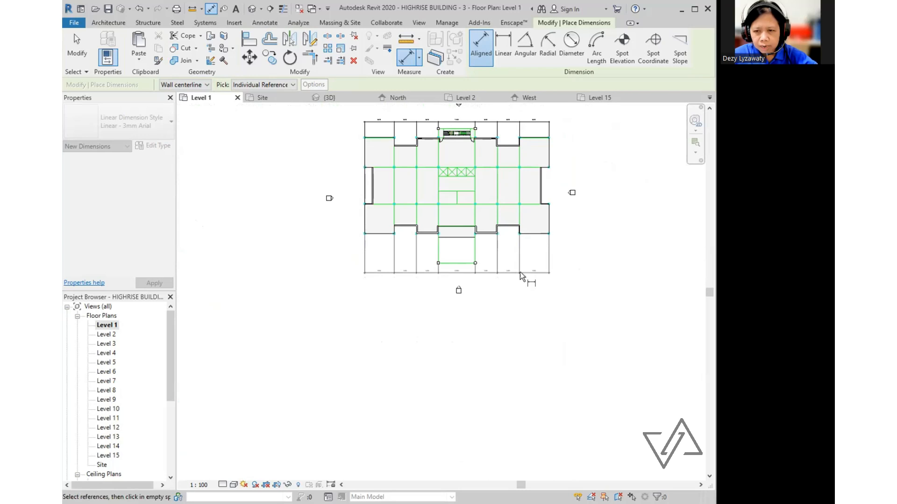
click(519, 272)
middle_drag(569, 212, 548, 278)
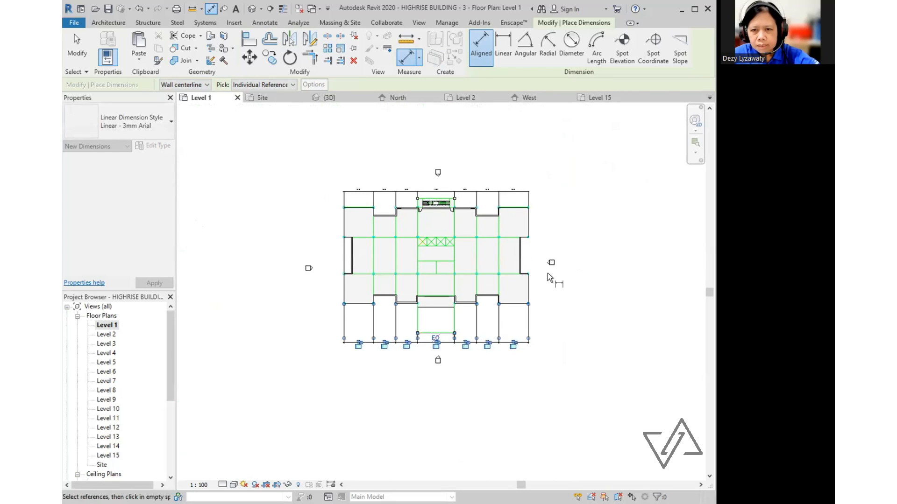
- Pick the horizontal grid lines and the bottom building edge for a vertical dimension string
scroll(345, 208, up, 6)
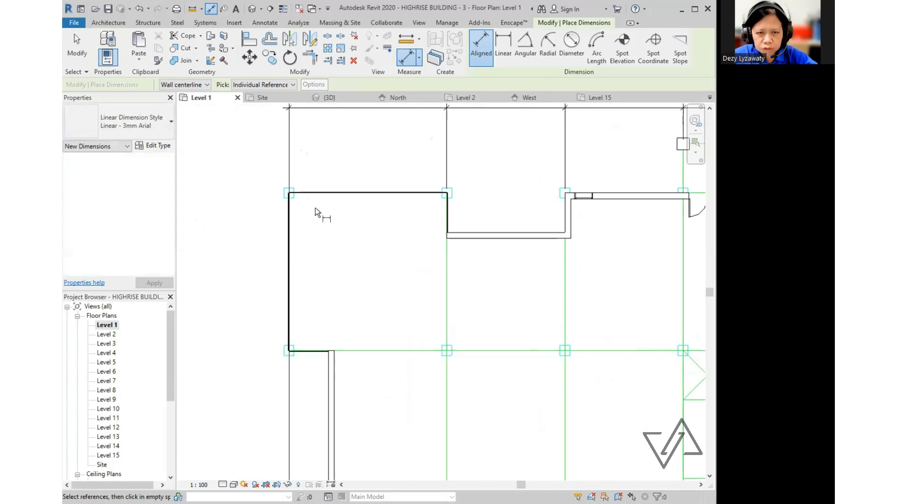
scroll(316, 210, up, 3)
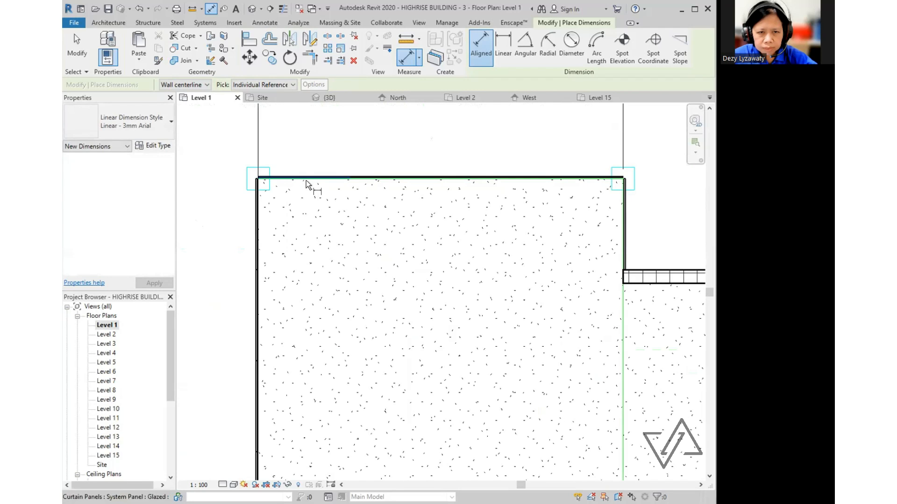
scroll(326, 176, down, 3)
click(399, 327)
middle_drag(425, 377, 460, 96)
click(435, 243)
scroll(383, 415, up, 2)
scroll(384, 397, up, 2)
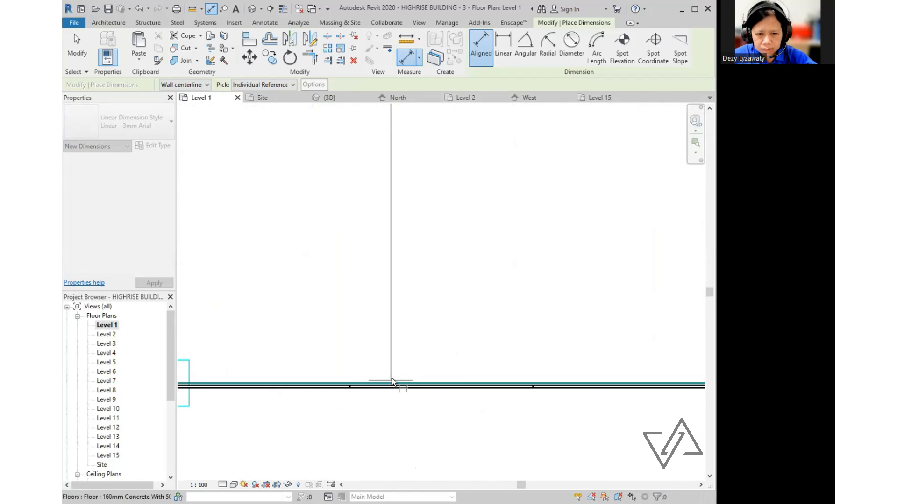
click(391, 384)
scroll(344, 248, down, 6)
scroll(473, 425, down, 2)
- Place the vertical dimension string left of the plan and exit the dimension tool
middle_drag(475, 427, 417, 300)
middle_drag(504, 326, 406, 369)
scroll(502, 340, down, 3)
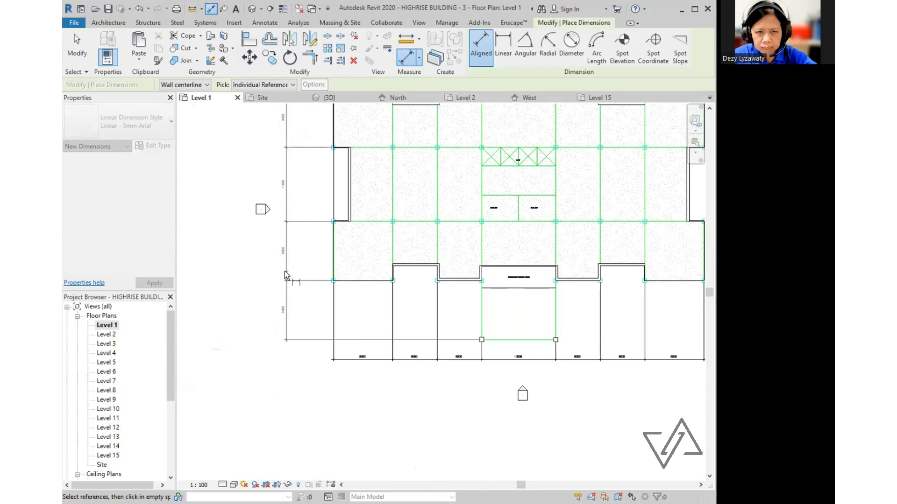
click(318, 306)
scroll(321, 306, down, 5)
middle_drag(443, 331, 338, 376)
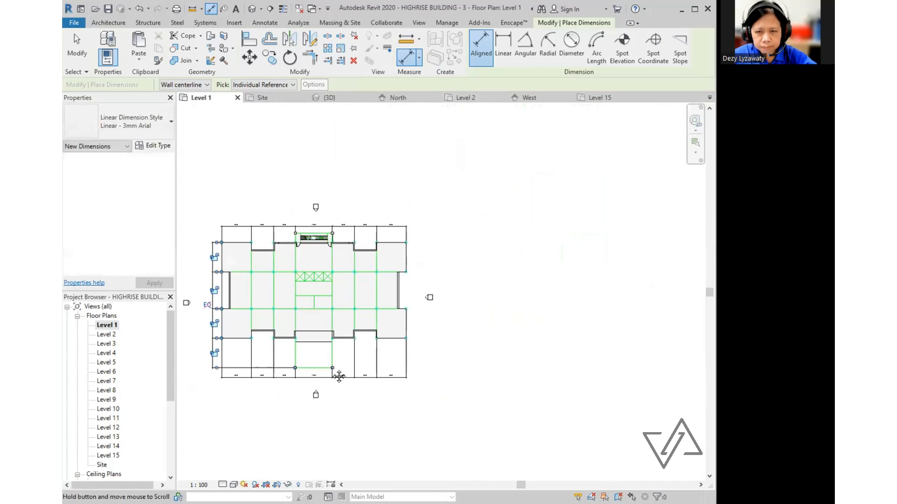
scroll(342, 365, up, 3)
scroll(384, 367, up, 1)
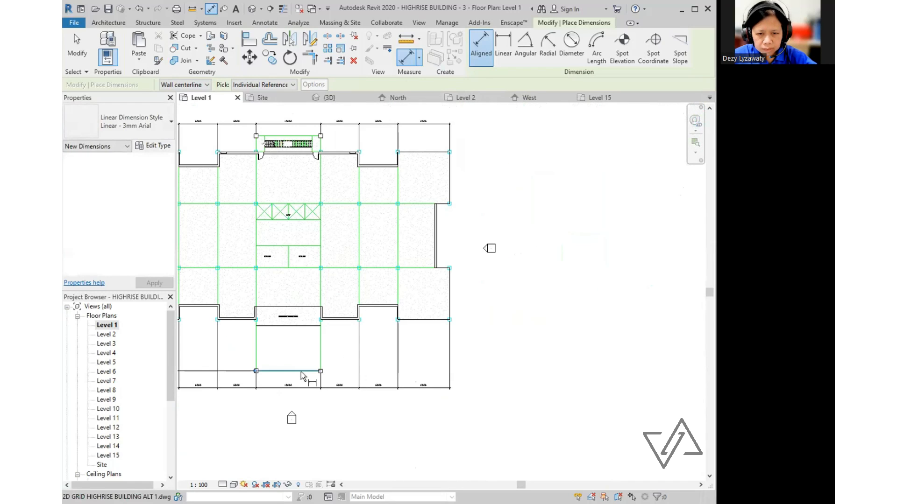
key(Escape)
key(Escape)
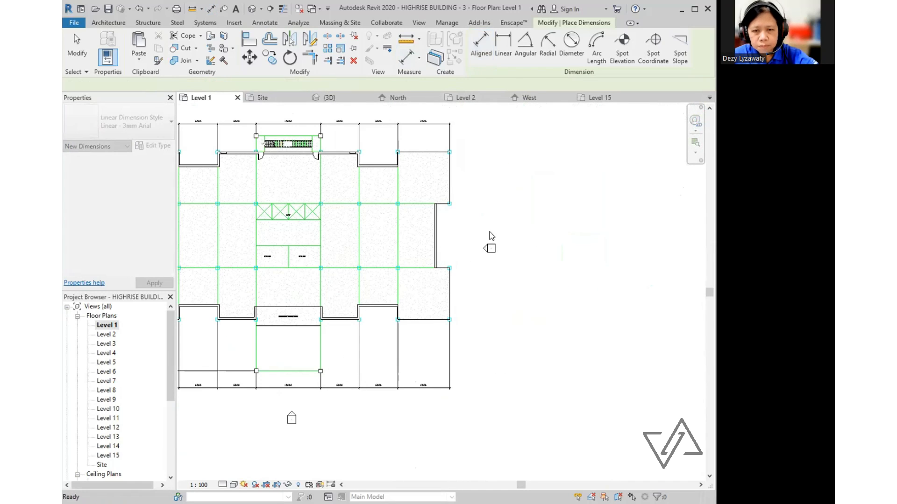
- Place the overall 26000 dimension along the left side of the Level 1 plan
middle_drag(320, 306, 587, 356)
scroll(475, 265, up, 1)
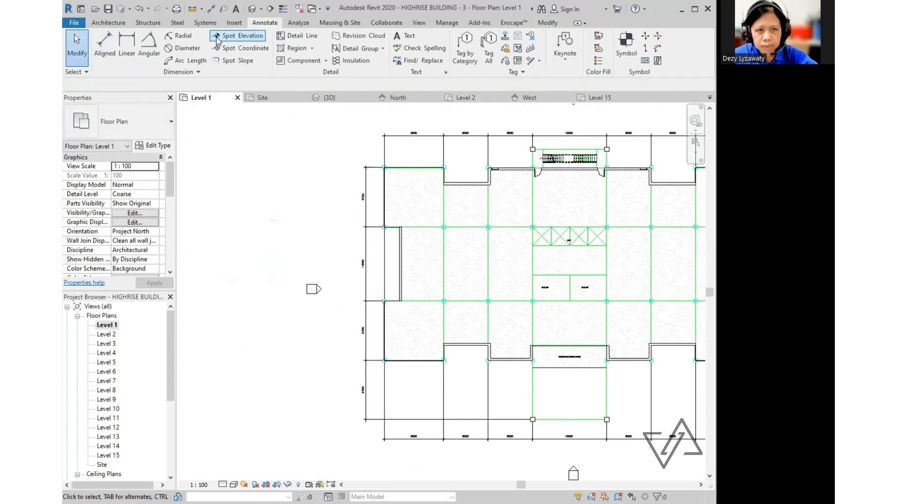
scroll(401, 170, up, 4)
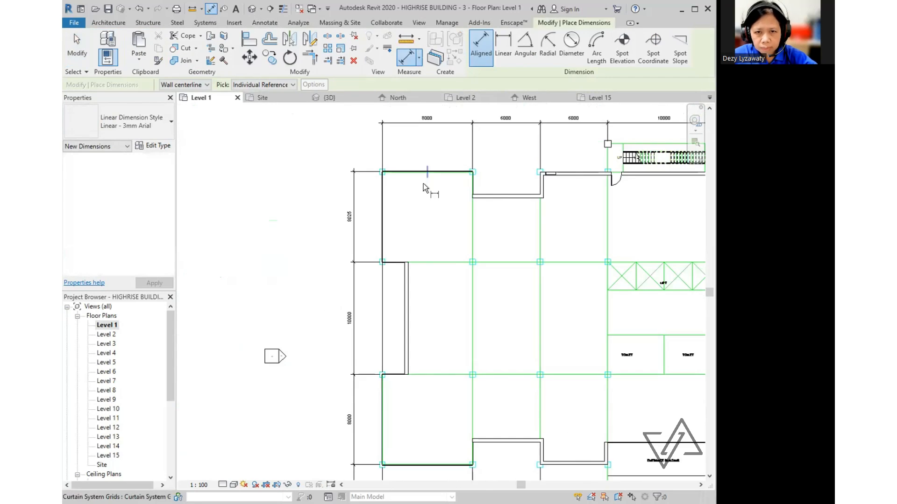
scroll(407, 166, up, 3)
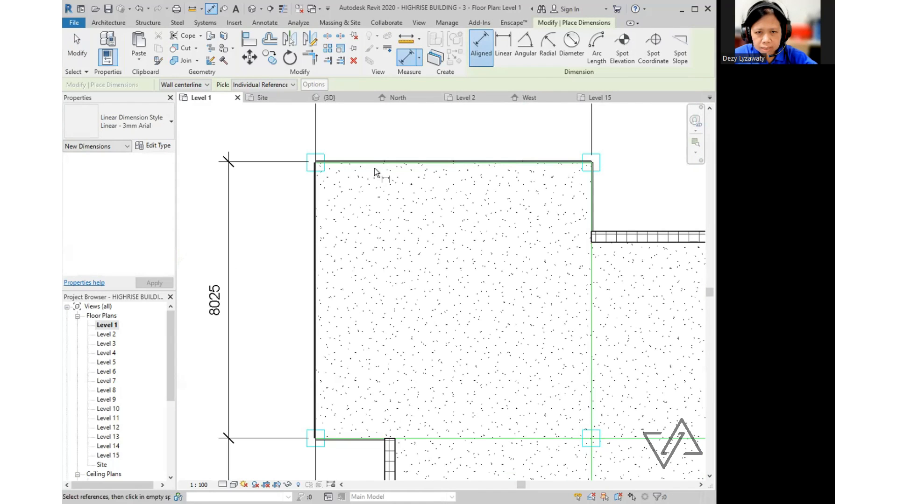
scroll(374, 164, up, 2)
scroll(375, 164, down, 6)
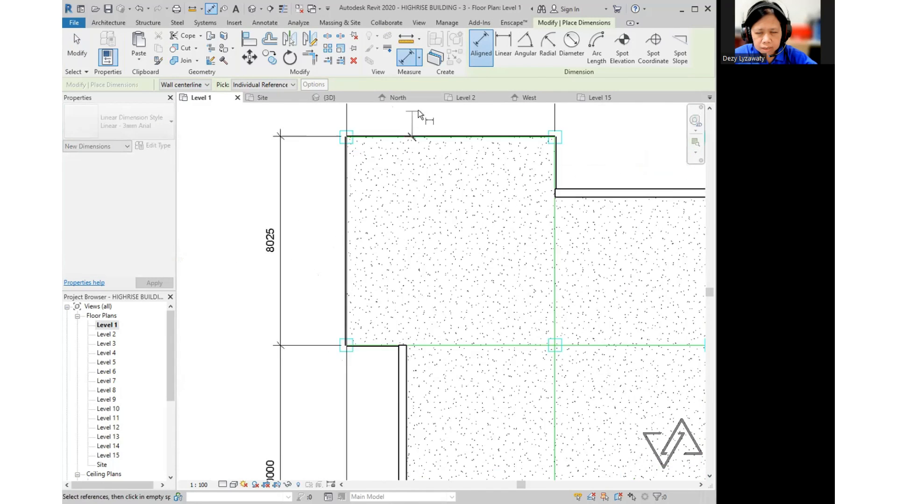
scroll(438, 301, up, 5)
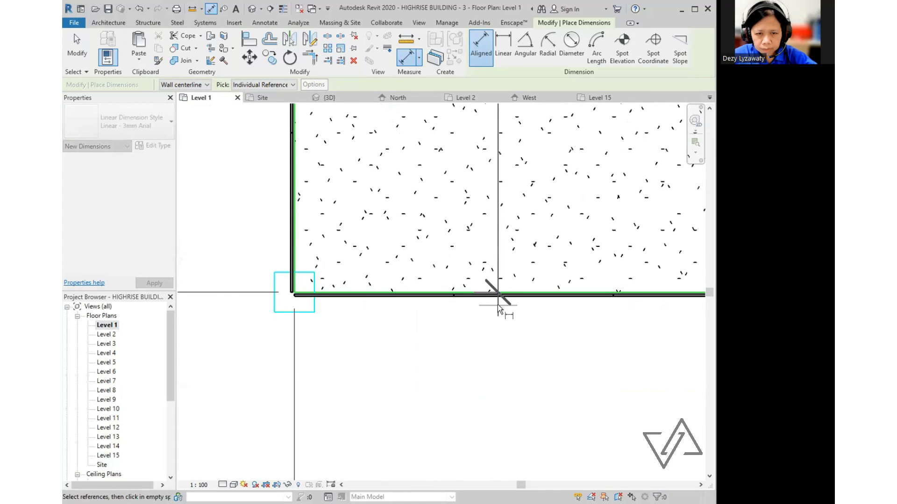
scroll(498, 304, down, 3)
middle_drag(506, 278, 439, 368)
scroll(413, 344, down, 2)
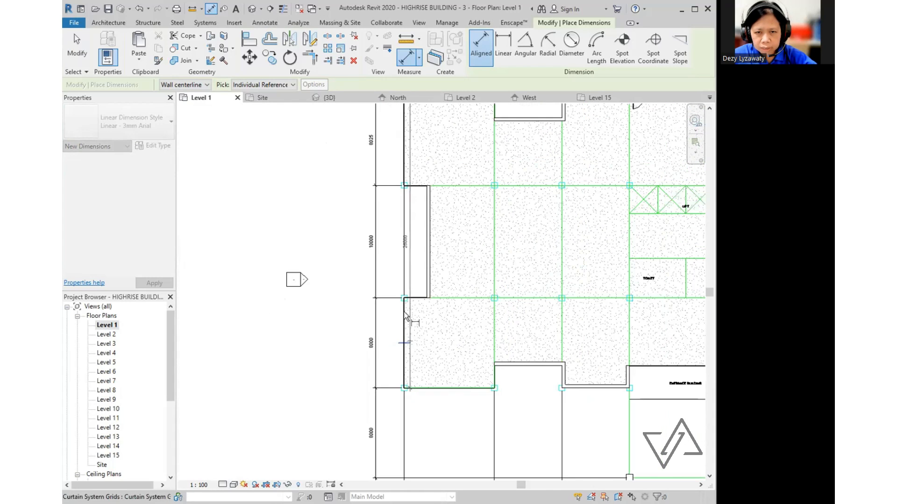
scroll(373, 249, up, 2)
click(372, 254)
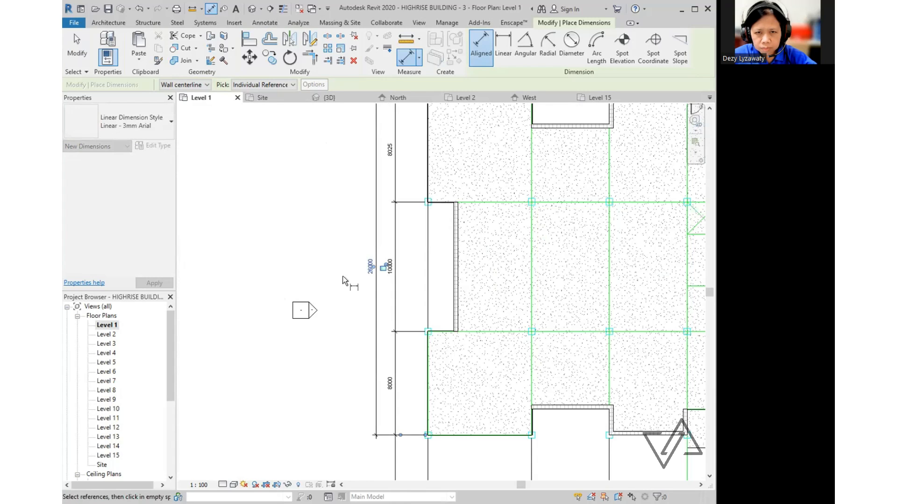
- Place the overall 50000 width dimension across the top, above the grid dimensions
scroll(436, 307, down, 3)
scroll(307, 223, up, 5)
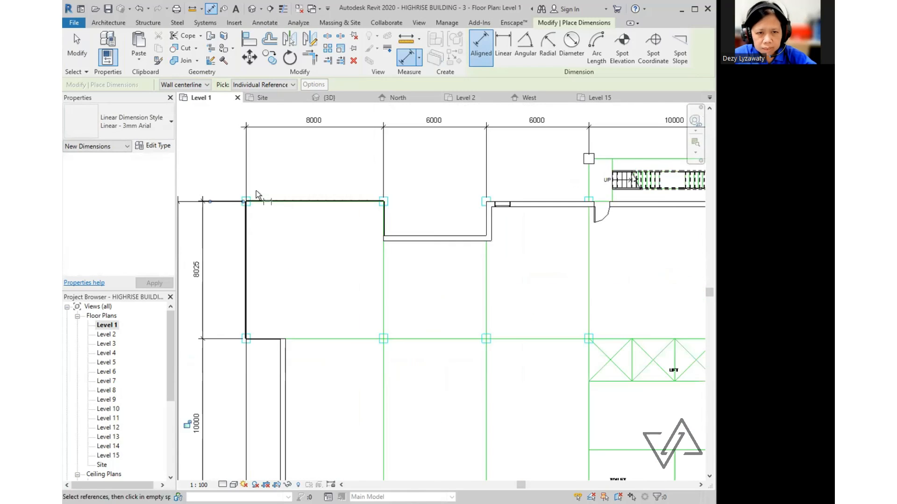
scroll(262, 213, down, 5)
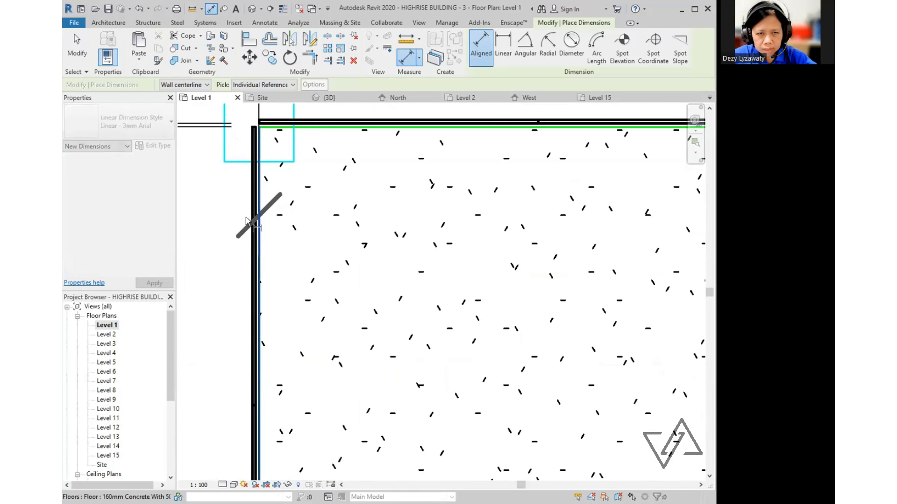
scroll(672, 244, up, 1)
middle_drag(668, 243, 510, 260)
scroll(672, 228, up, 1)
scroll(536, 252, up, 6)
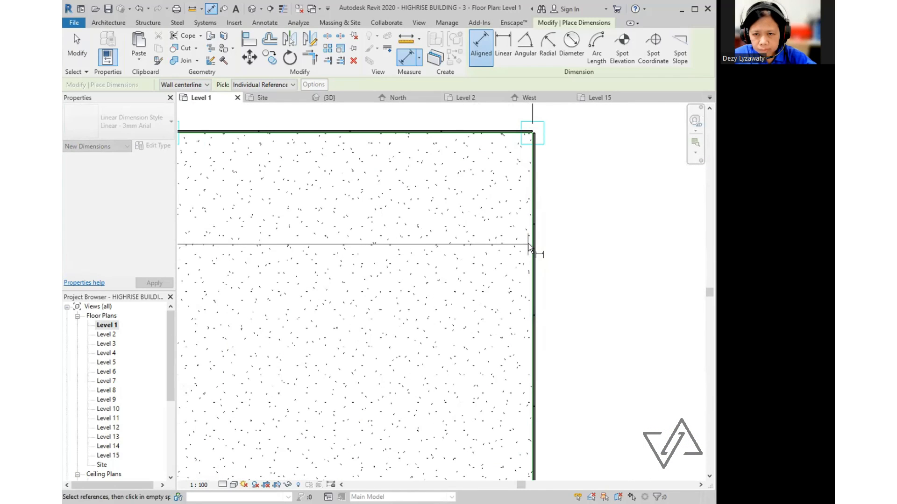
scroll(533, 231, up, 2)
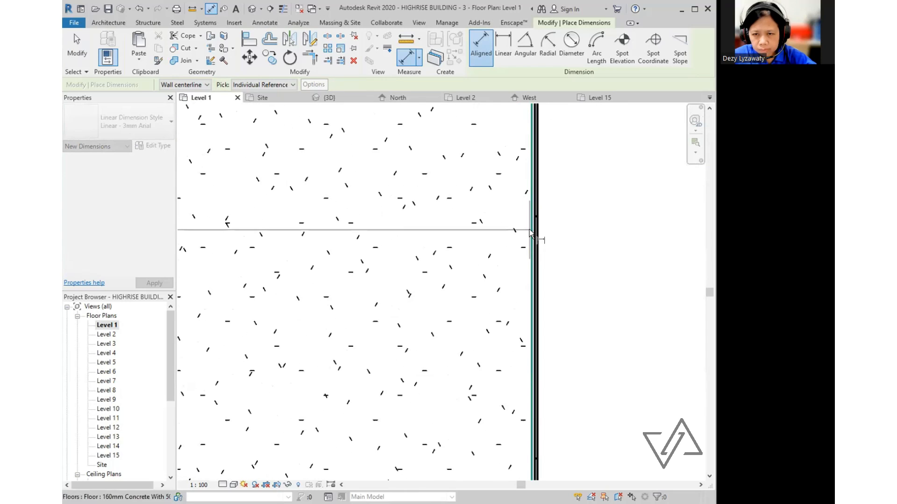
scroll(531, 231, down, 5)
scroll(585, 287, down, 3)
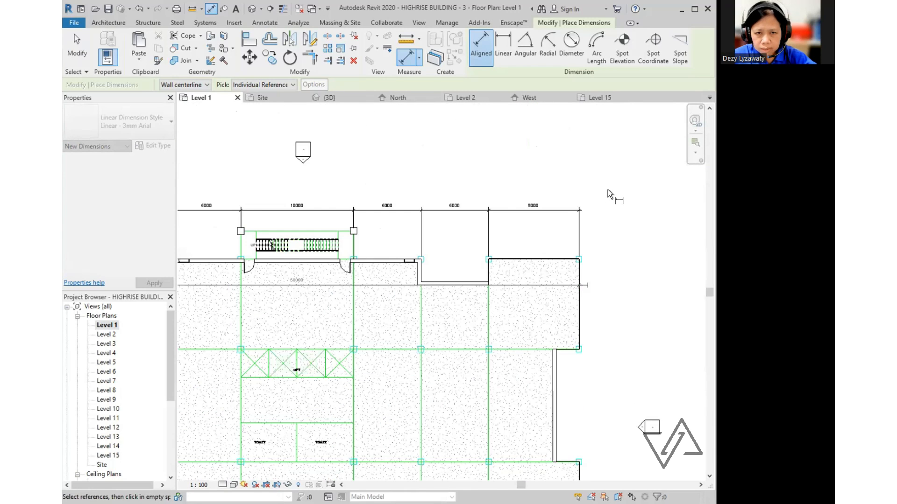
click(593, 202)
scroll(581, 208, down, 4)
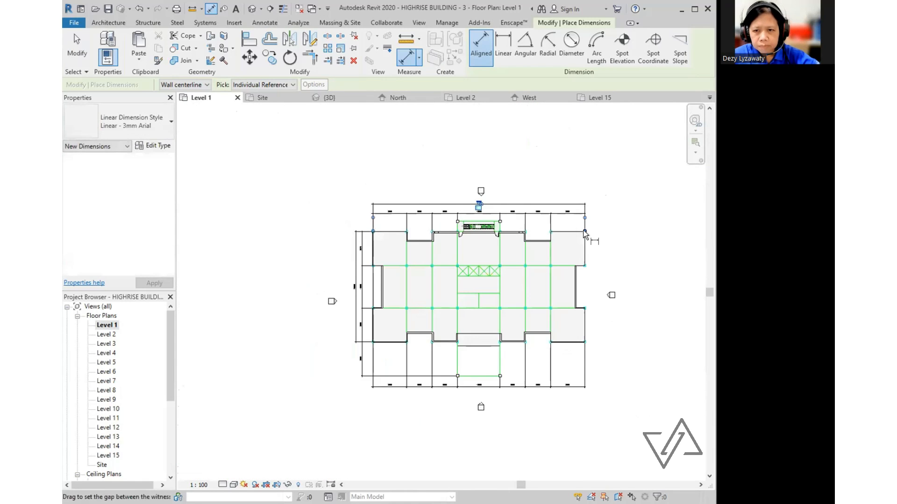
middle_drag(551, 243, 550, 226)
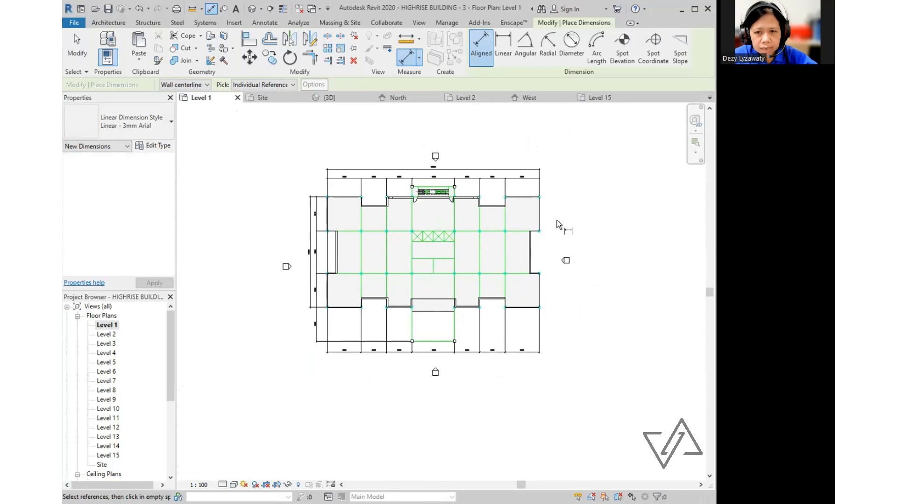
scroll(557, 220, up, 3)
key(Escape)
key(Escape)
middle_drag(585, 193, 577, 207)
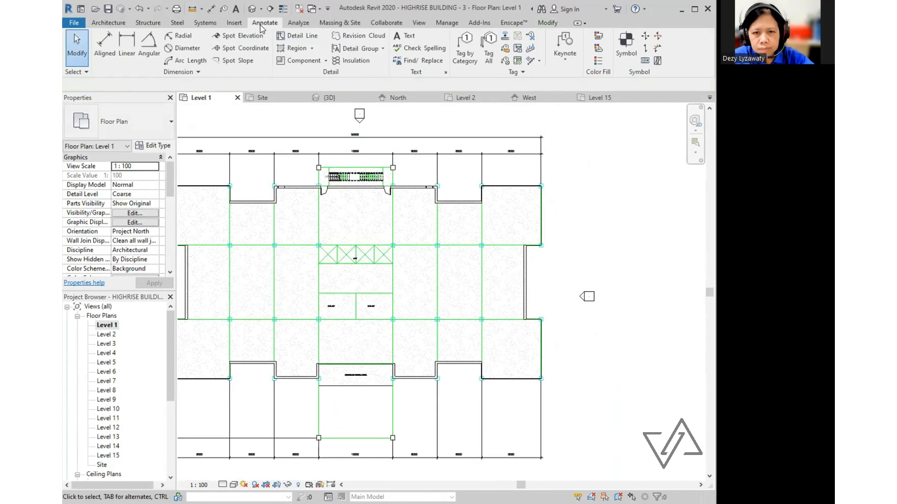
click(105, 47)
scroll(363, 193, up, 4)
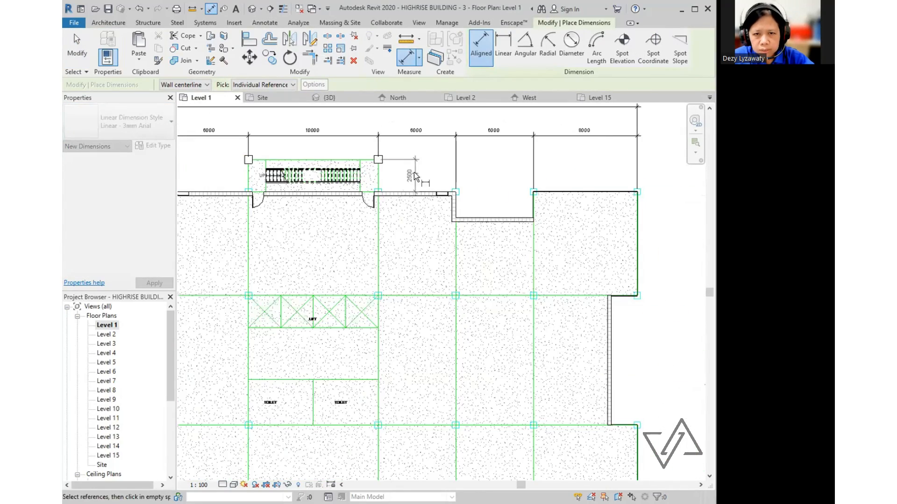
scroll(388, 179, down, 5)
scroll(467, 182, up, 6)
scroll(500, 149, up, 3)
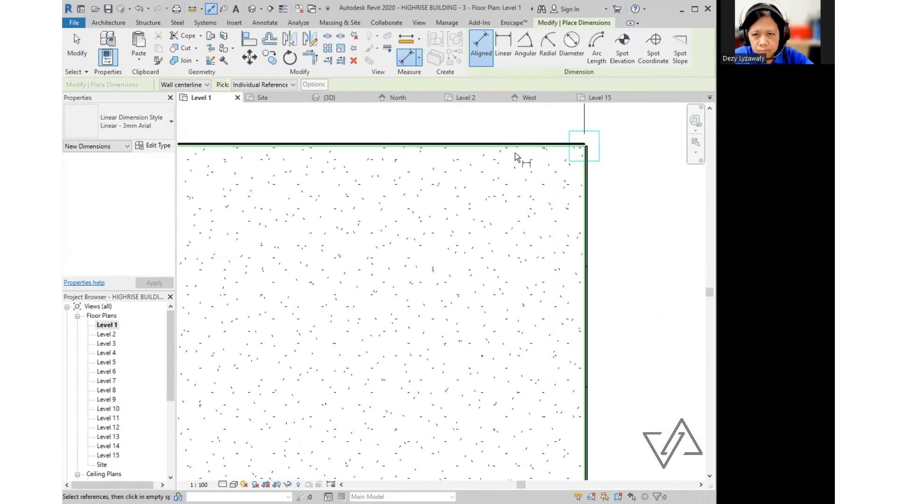
click(510, 147)
scroll(508, 151, down, 5)
scroll(505, 255, up, 3)
scroll(505, 296, down, 4)
scroll(475, 304, up, 5)
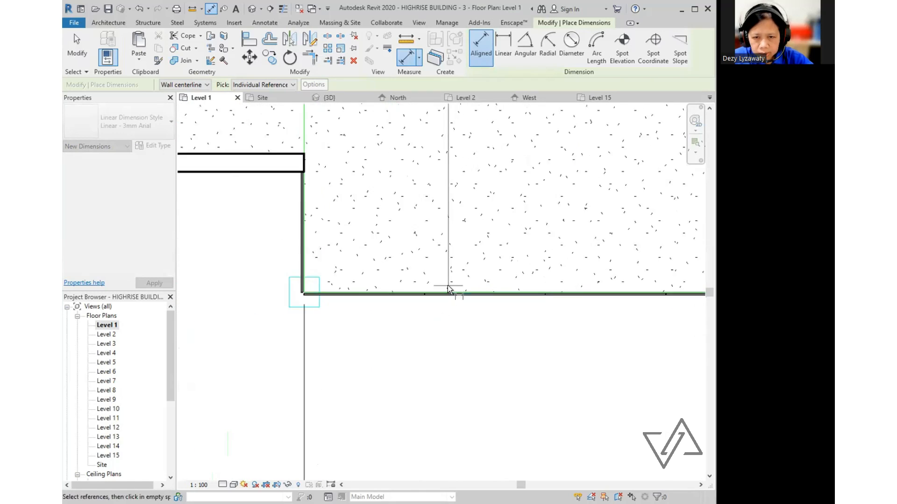
scroll(448, 285, down, 3)
scroll(422, 261, down, 6)
key(Escape)
key(Escape)
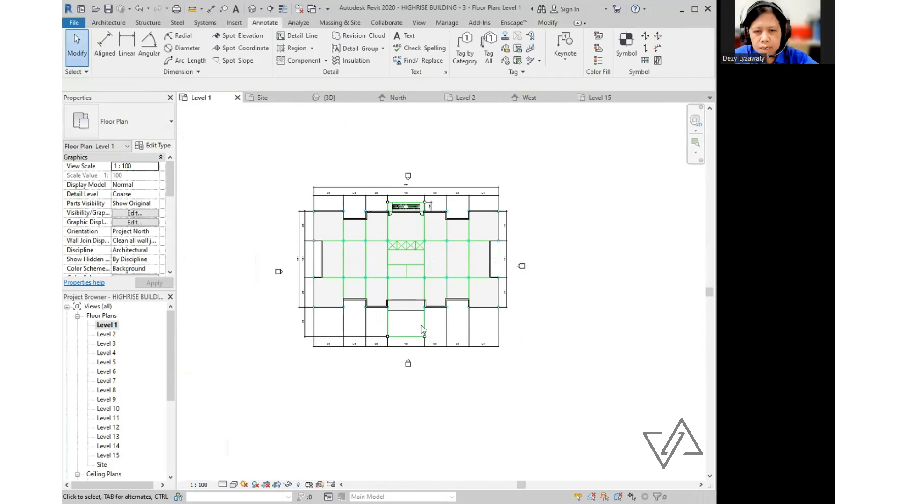
middle_drag(441, 310, 450, 336)
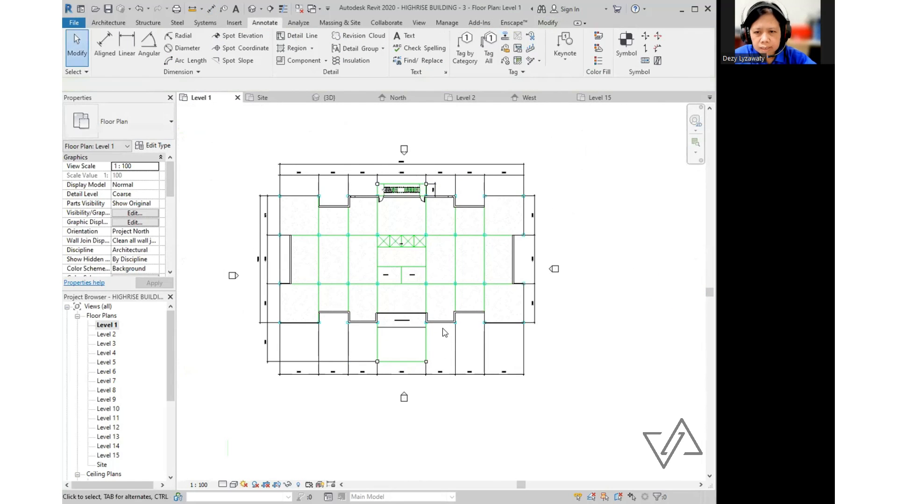
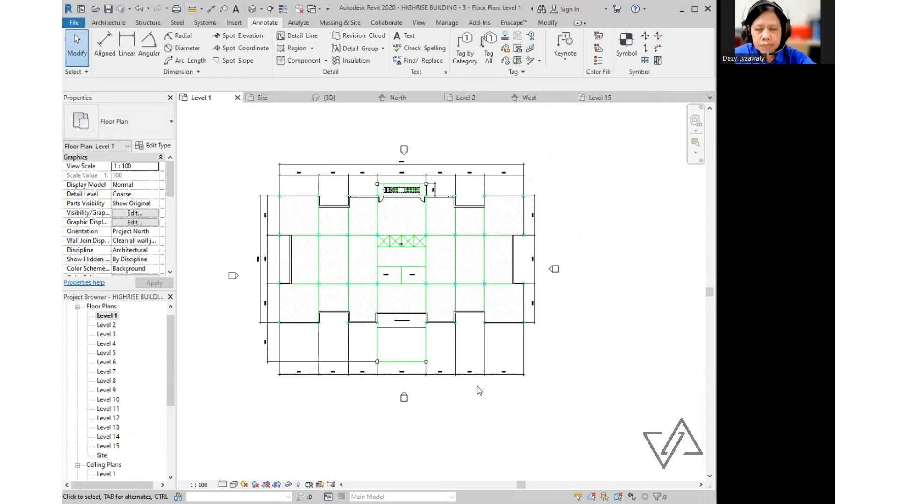
- Open the South building elevation view from the Project Browser's Elevations list
scroll(162, 391, down, 5)
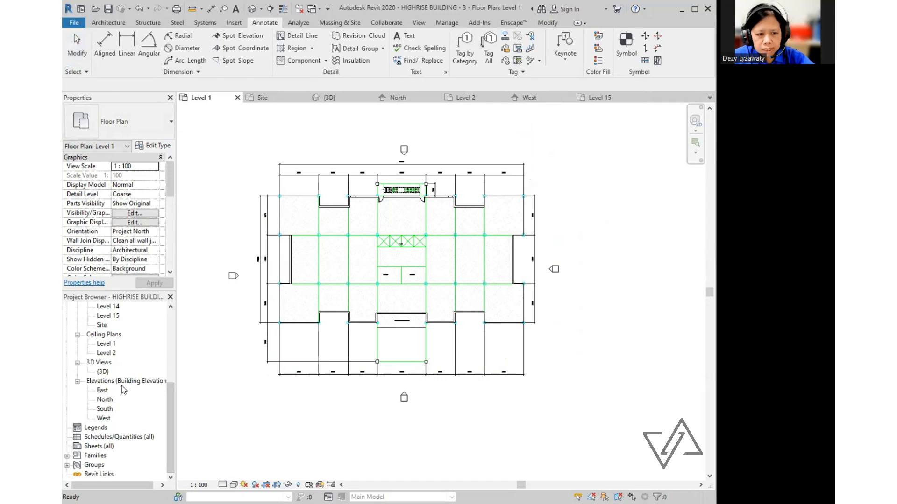
double_click(105, 409)
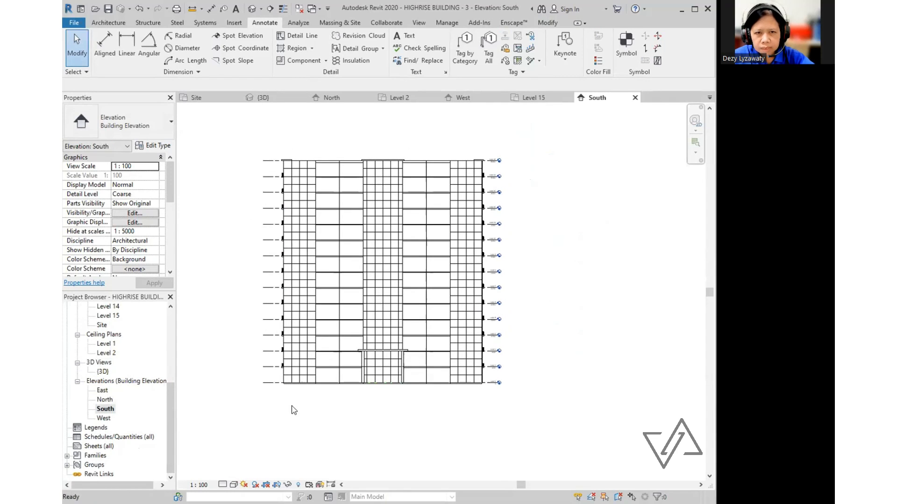
- Extend the left end of the Level 15 line farther out past the building
click(272, 167)
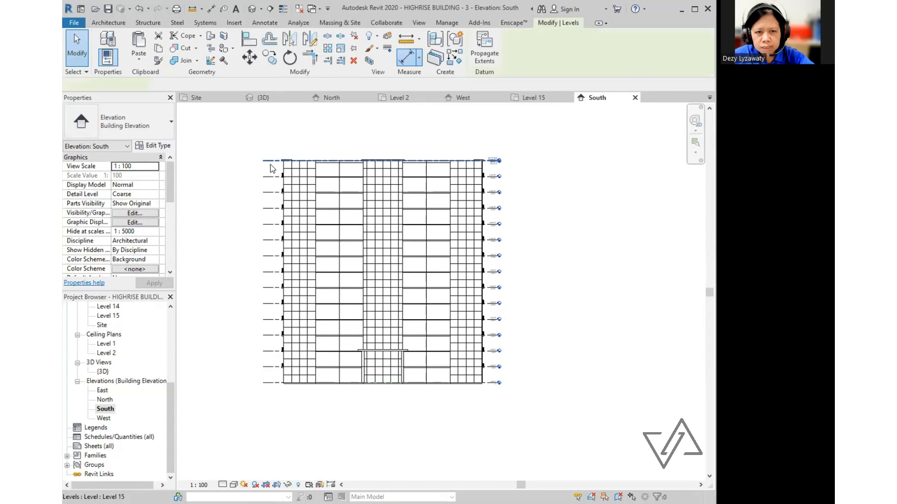
click(271, 164)
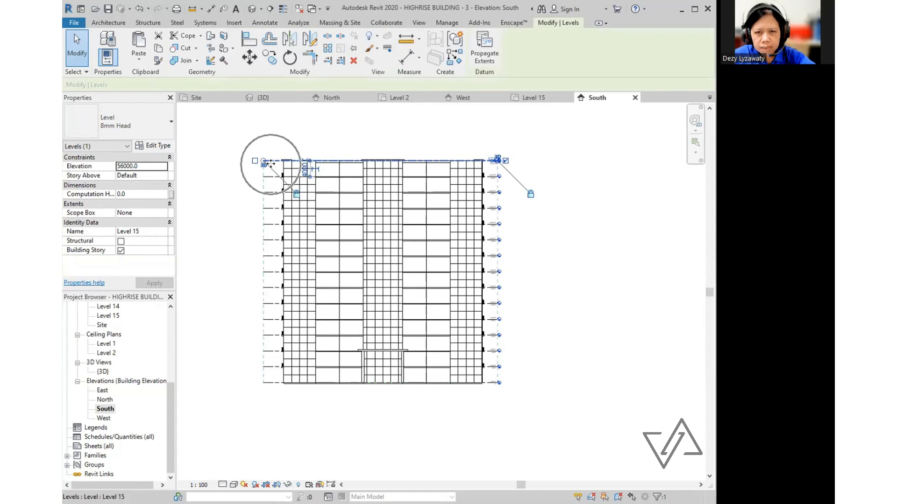
scroll(280, 159, up, 5)
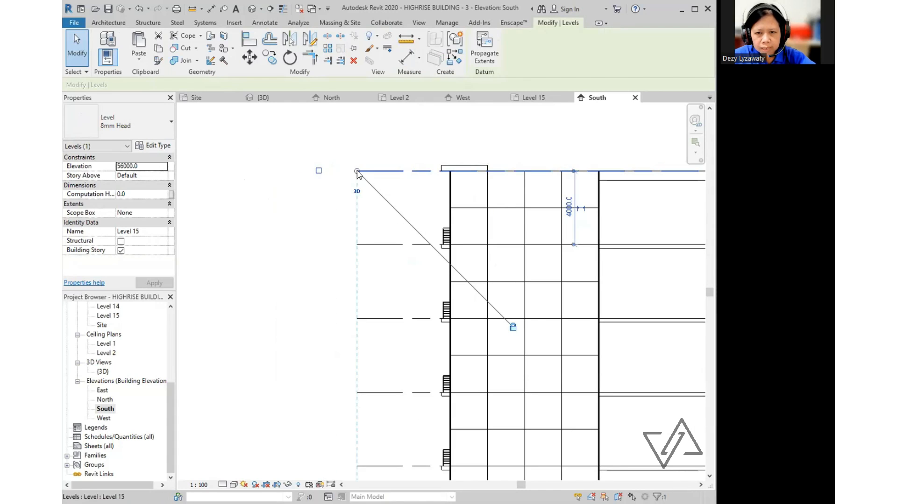
drag(340, 179, 310, 171)
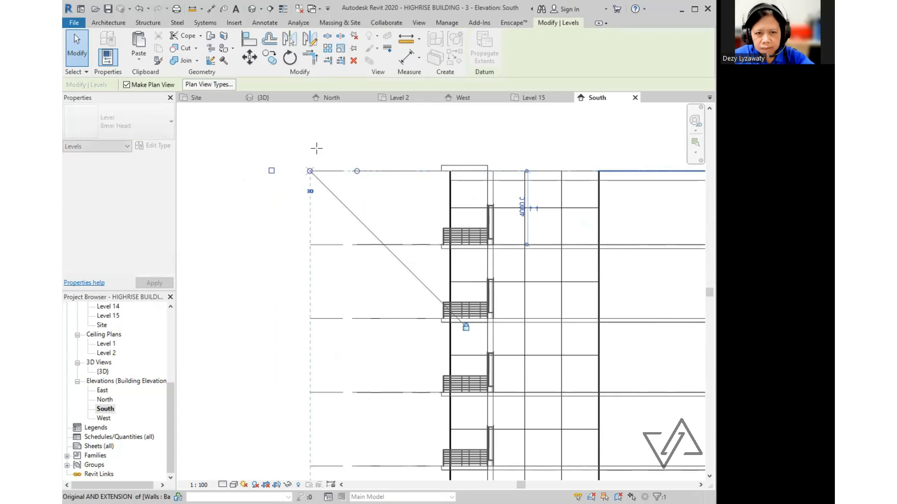
click(302, 157)
scroll(308, 158, down, 5)
scroll(549, 162, up, 3)
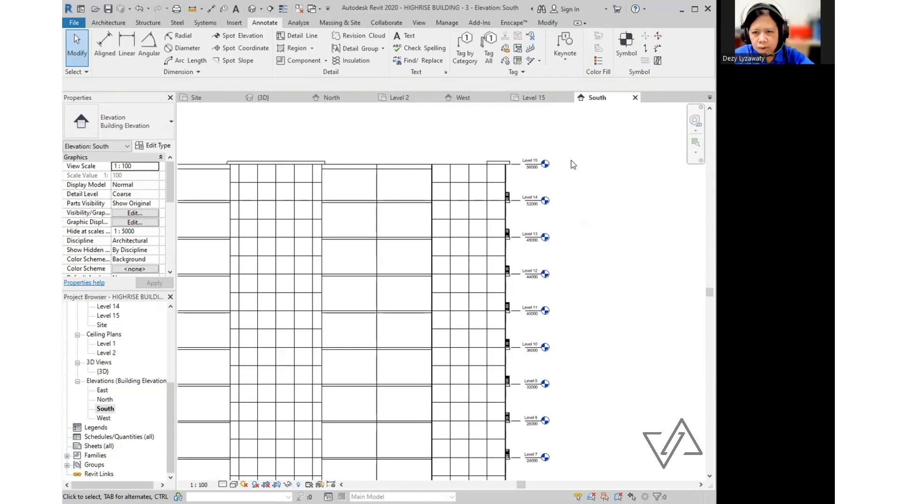
scroll(571, 161, up, 3)
- Drag Level 15's right end grip to move all aligned level heads right, then recentre
click(427, 169)
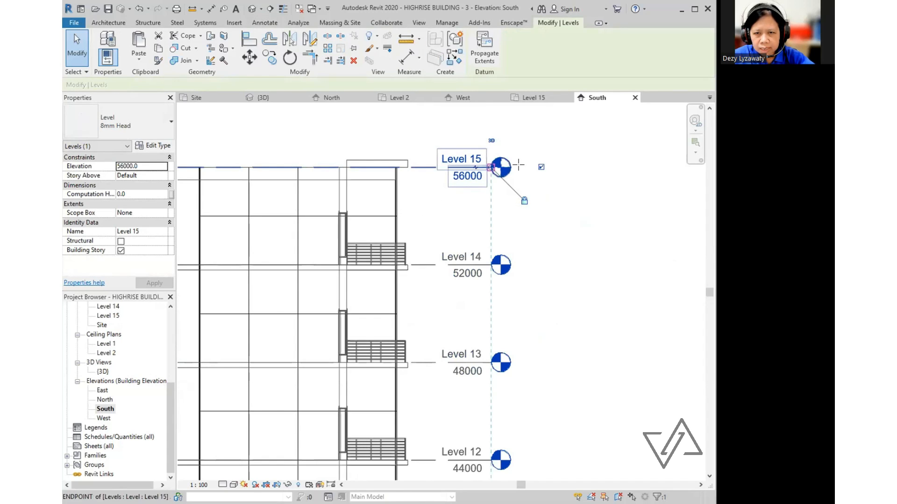
drag(584, 167, 585, 167)
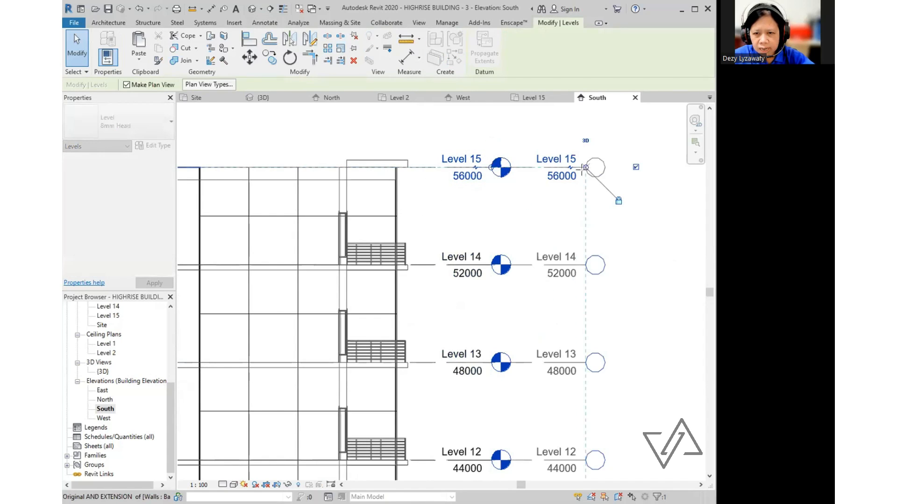
scroll(513, 227, down, 8)
key(Escape)
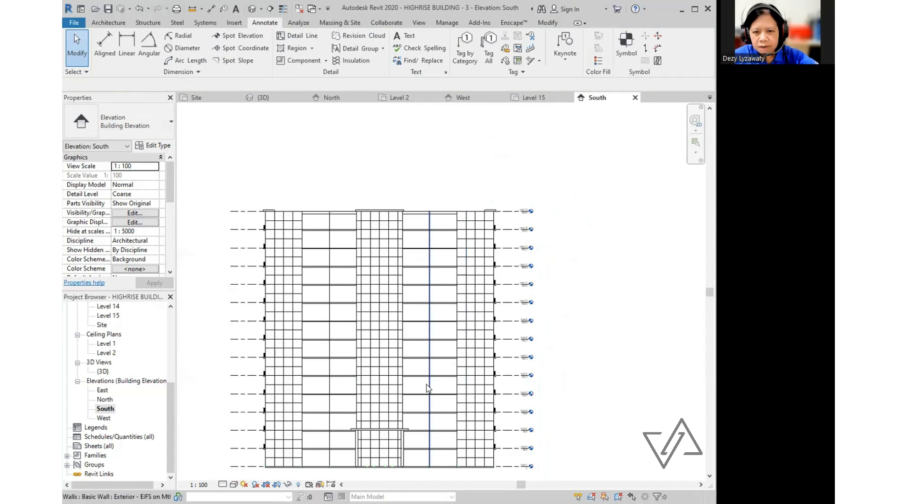
middle_drag(472, 276, 486, 240)
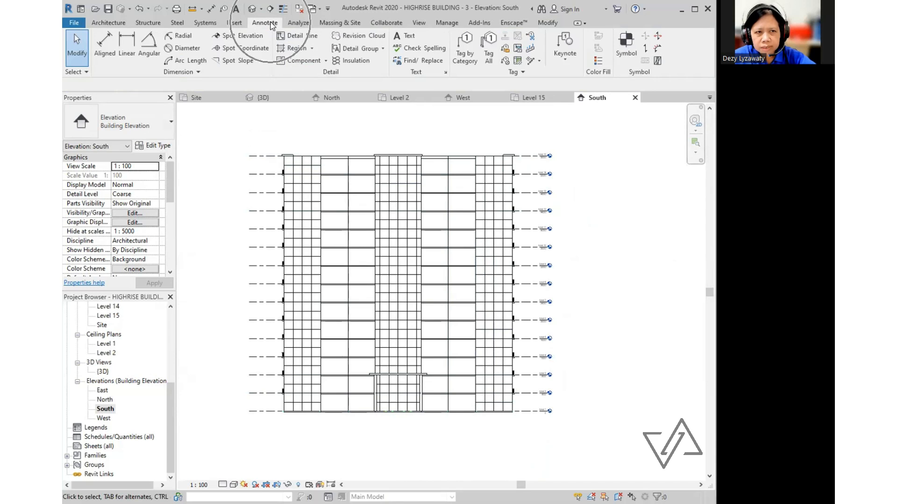
- Place an aligned dimension string chaining Level 1 through Level 15 left of the building
click(100, 46)
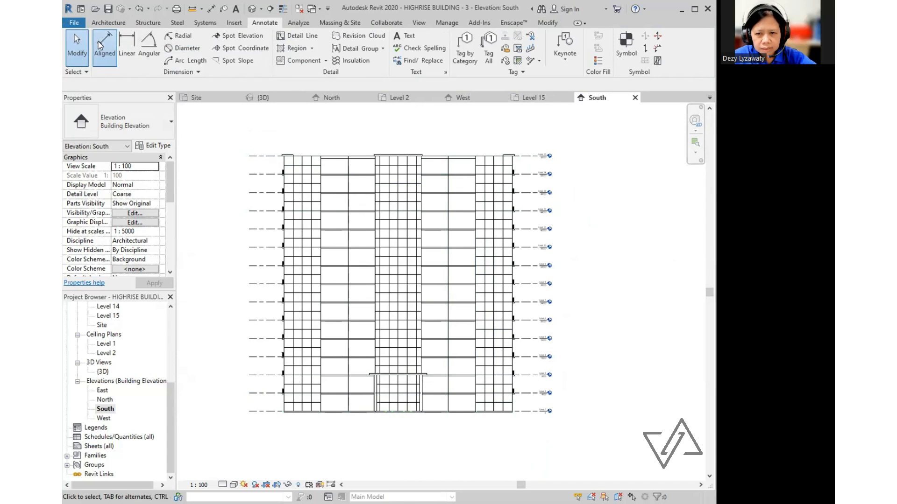
click(267, 413)
click(267, 394)
click(269, 376)
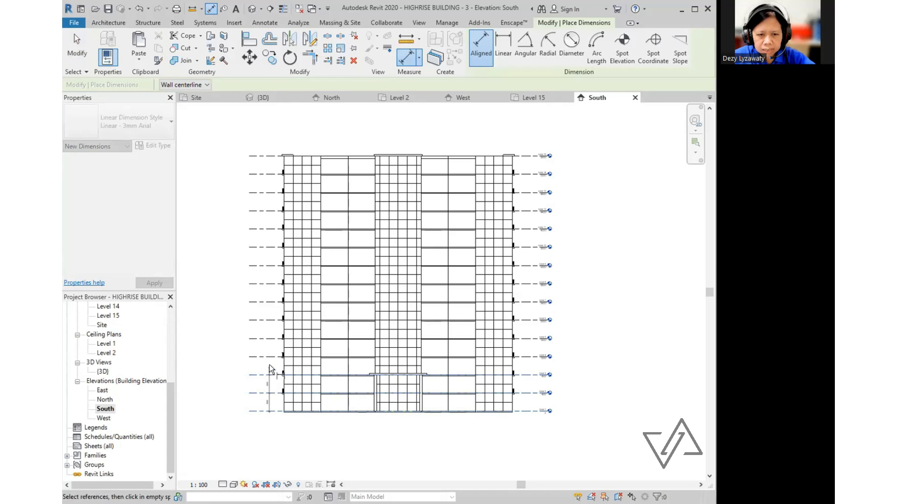
click(268, 357)
click(267, 339)
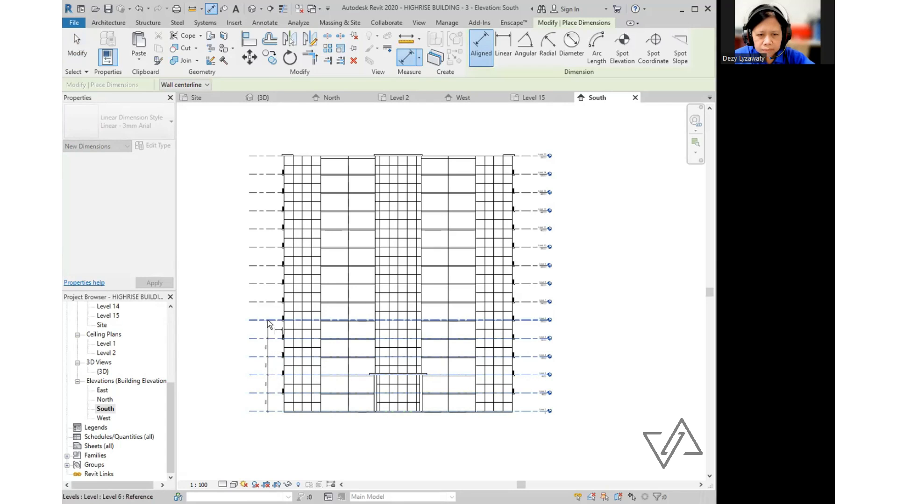
click(267, 320)
click(270, 302)
click(273, 283)
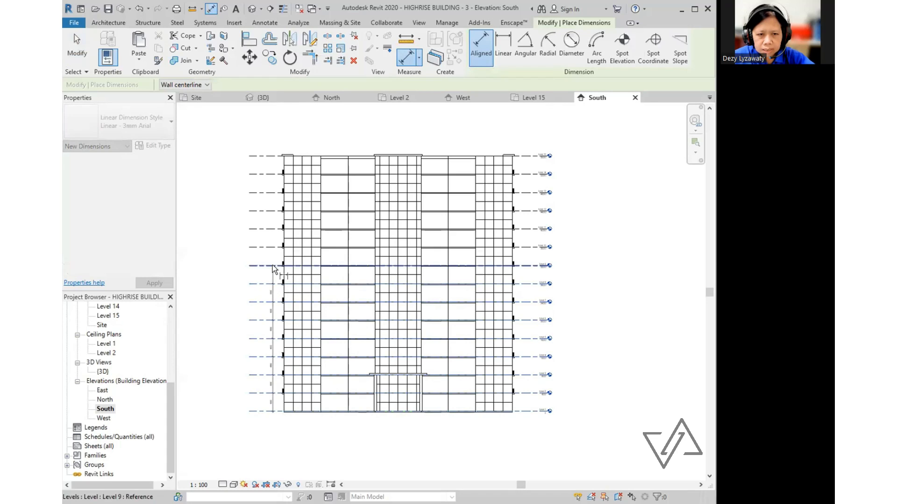
click(273, 265)
click(273, 248)
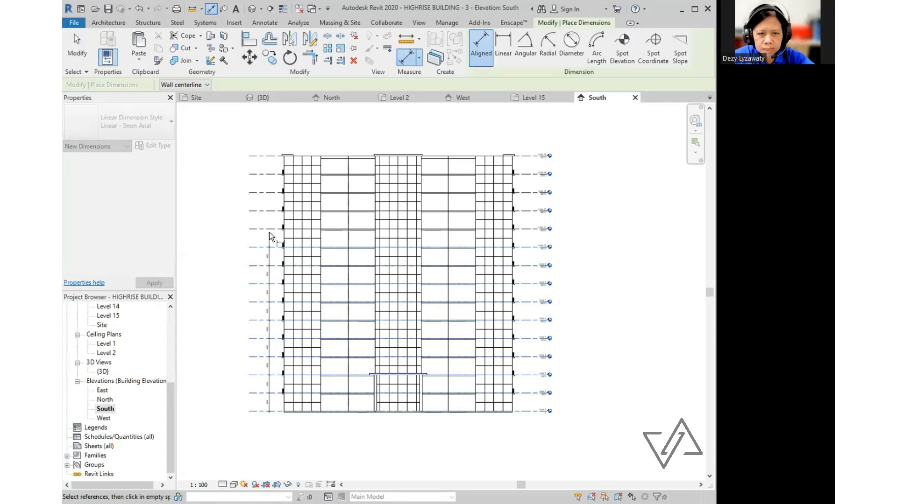
click(270, 229)
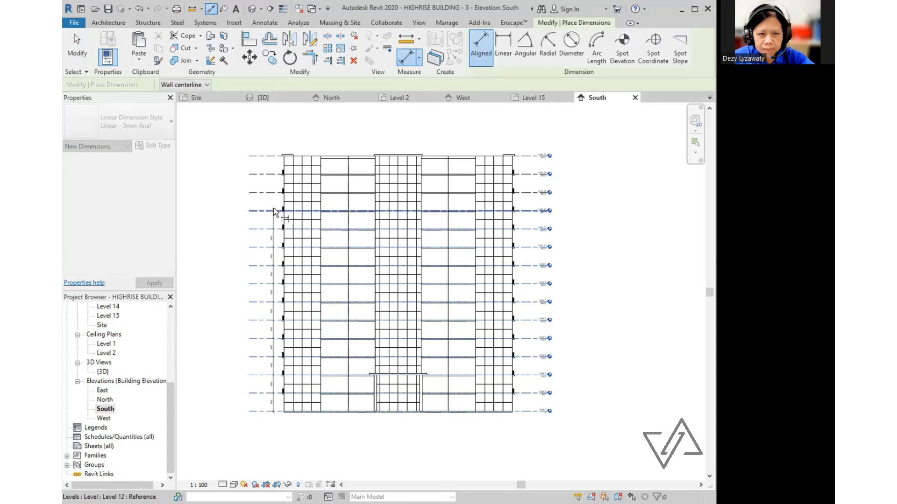
click(273, 209)
click(270, 192)
click(270, 174)
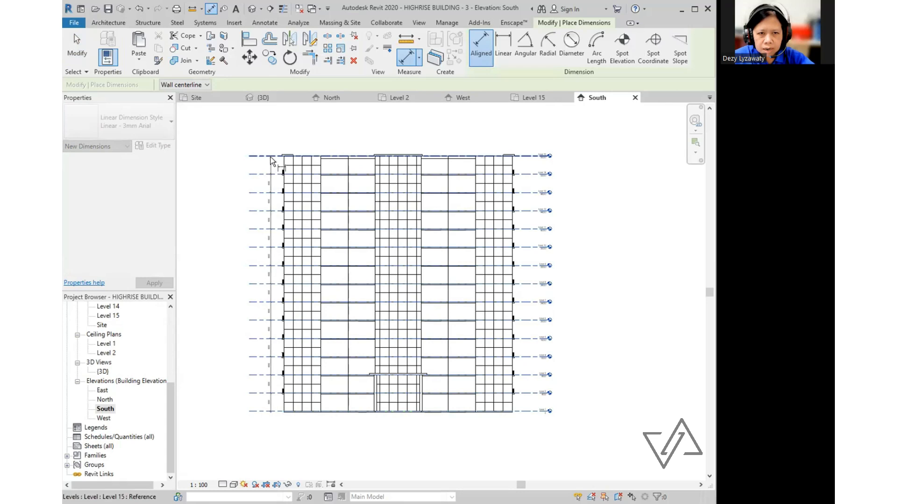
click(272, 156)
click(271, 135)
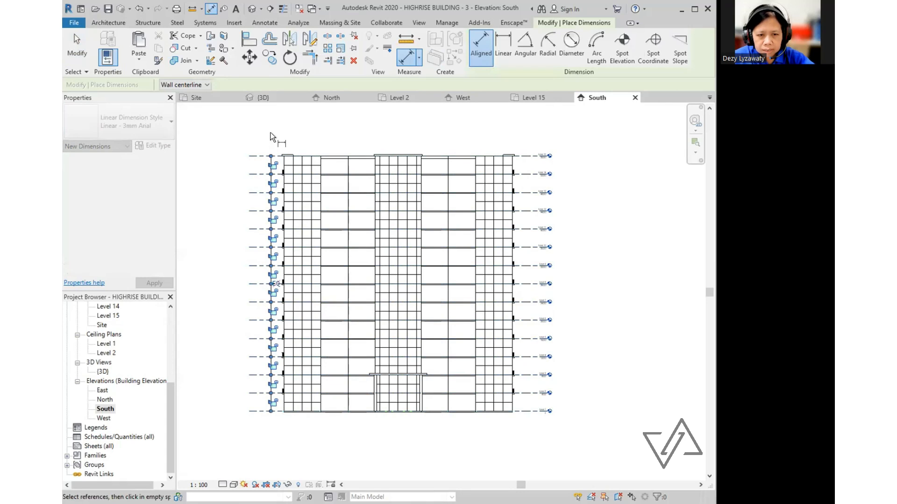
- Place a second Level 1 to Level 15 dimension string right of the building
click(528, 412)
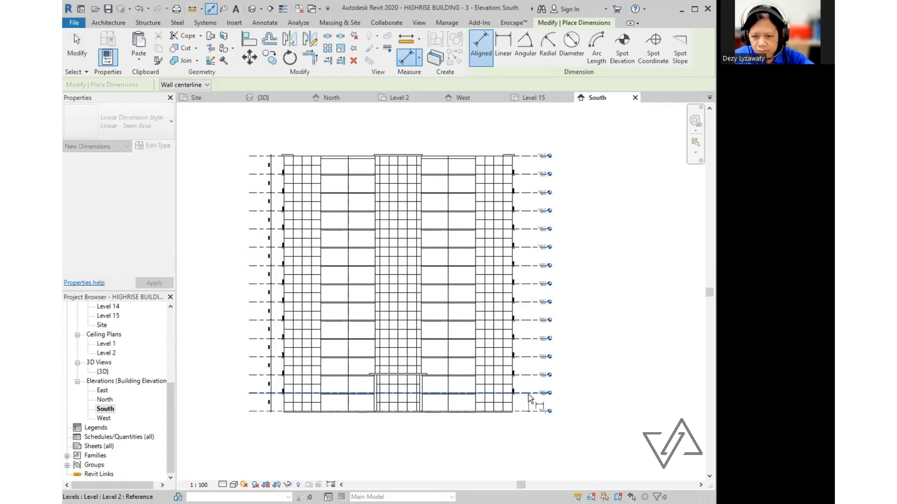
click(531, 393)
click(531, 375)
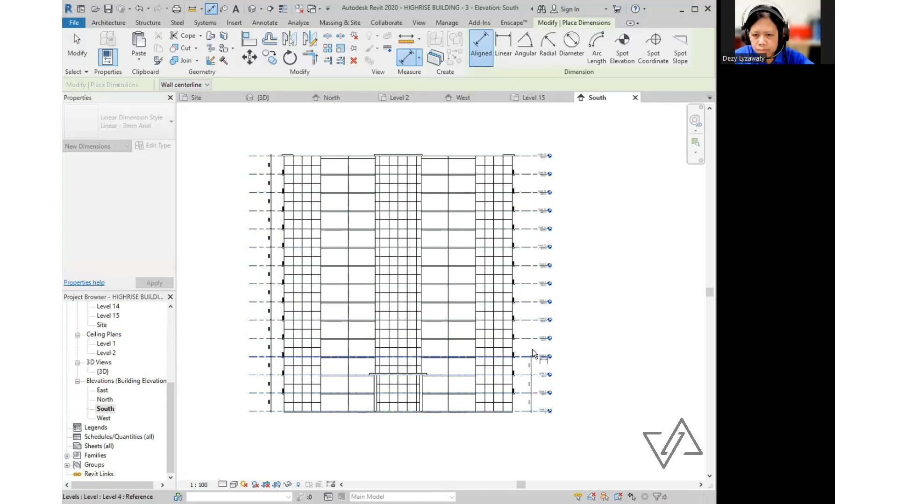
click(532, 353)
click(531, 338)
click(530, 321)
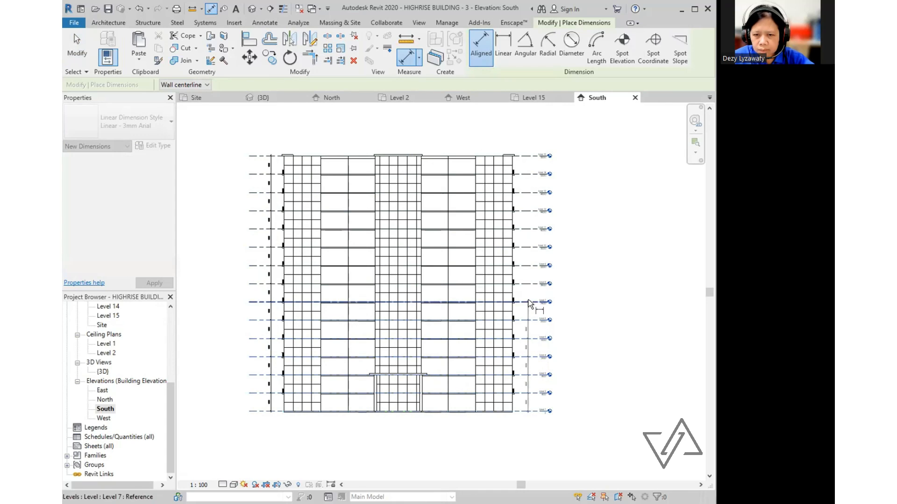
click(530, 302)
click(526, 284)
click(531, 265)
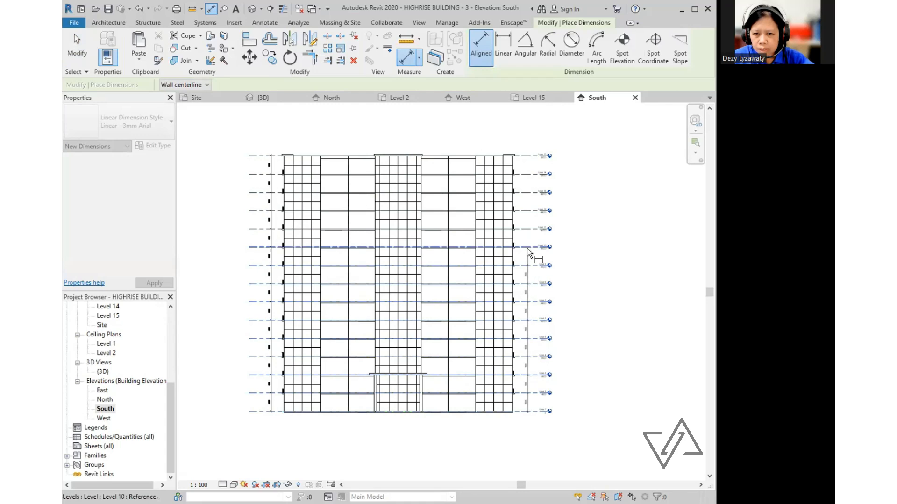
click(529, 250)
click(531, 212)
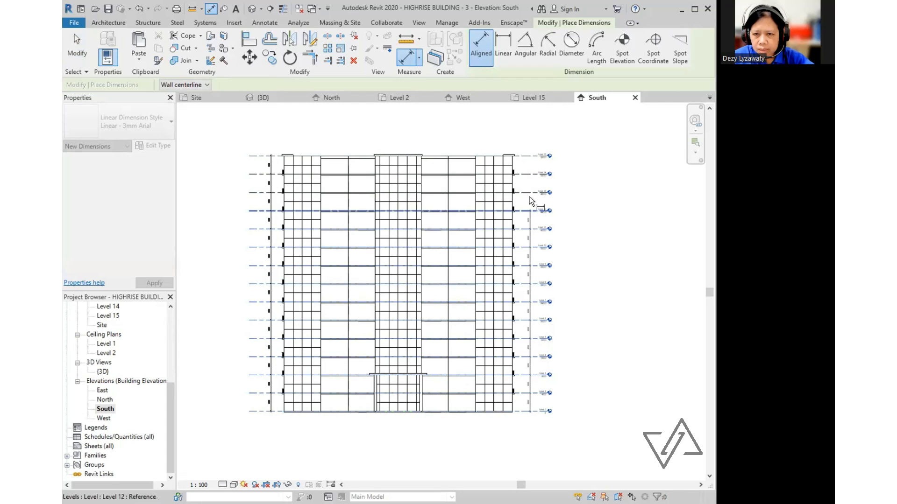
click(530, 193)
click(524, 175)
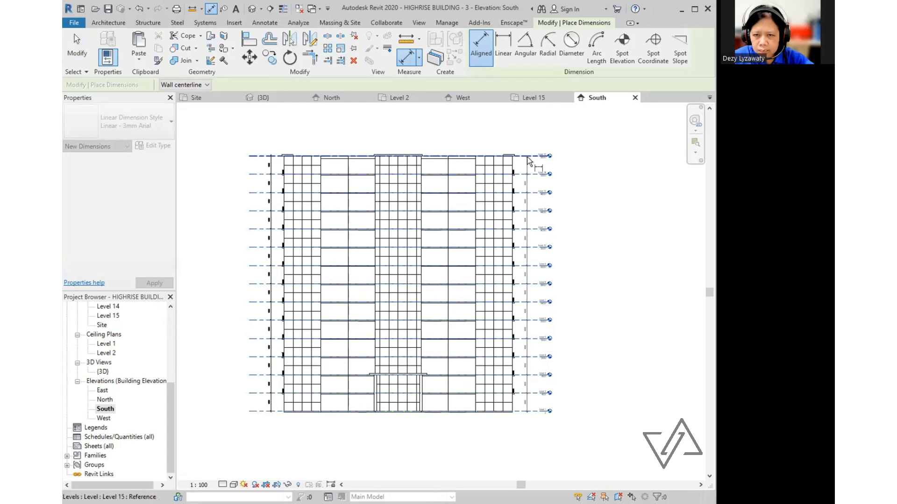
click(528, 155)
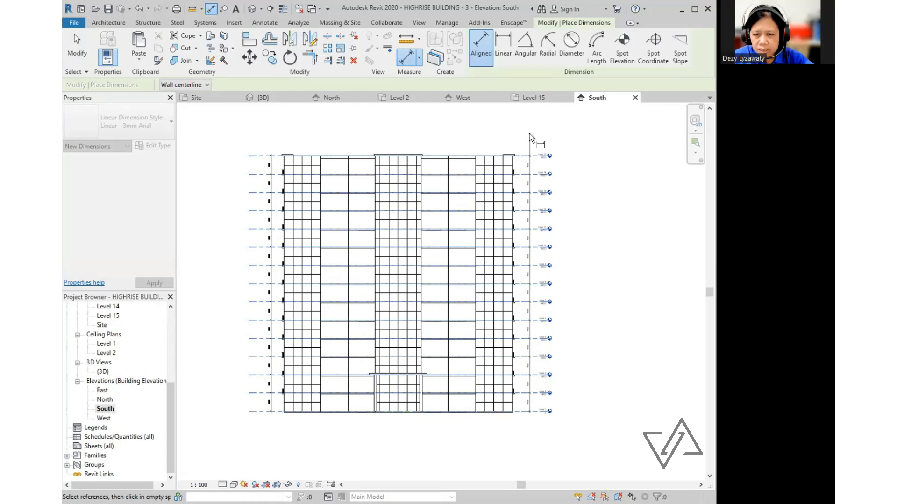
click(528, 133)
key(Escape)
scroll(542, 421, up, 5)
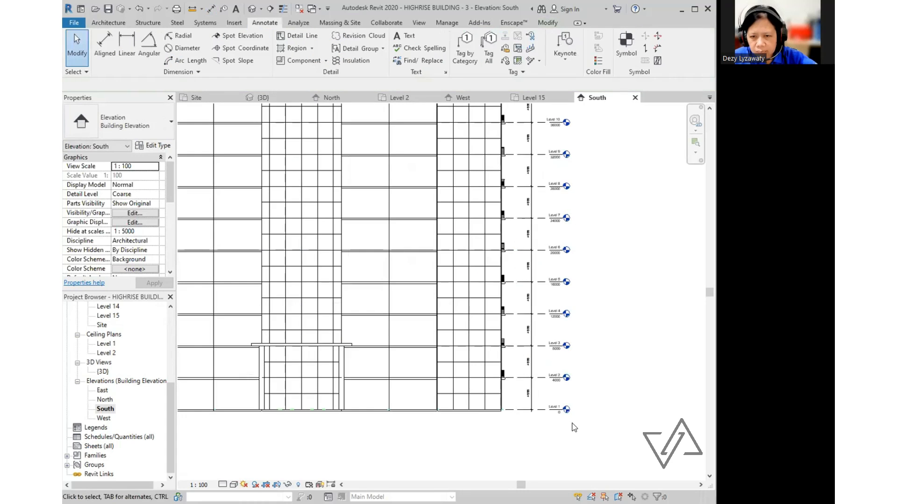
- Dimension the building's full width from left edge to right edge below the South elevation
scroll(508, 419, down, 5)
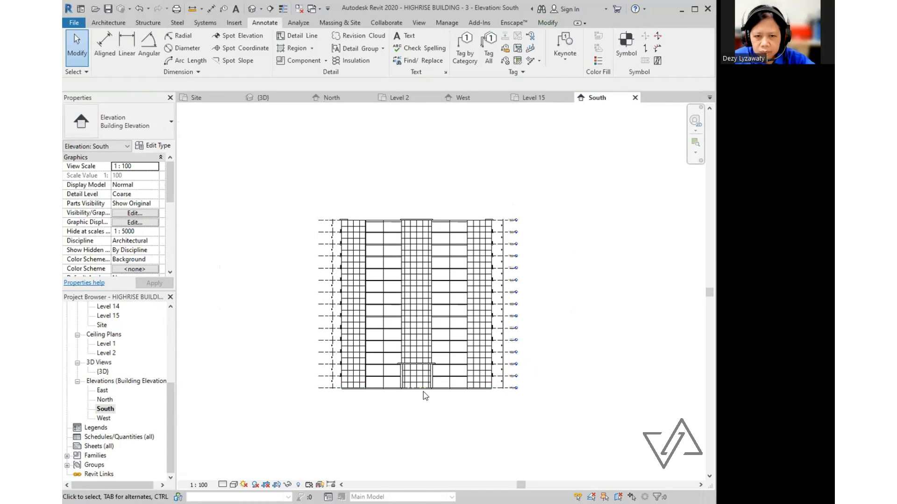
click(110, 55)
scroll(294, 411, up, 3)
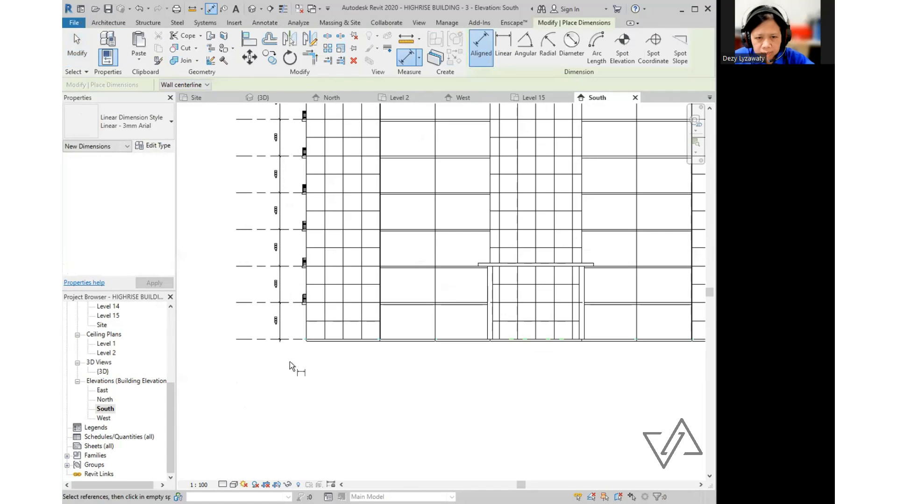
click(306, 336)
scroll(365, 355, down, 2)
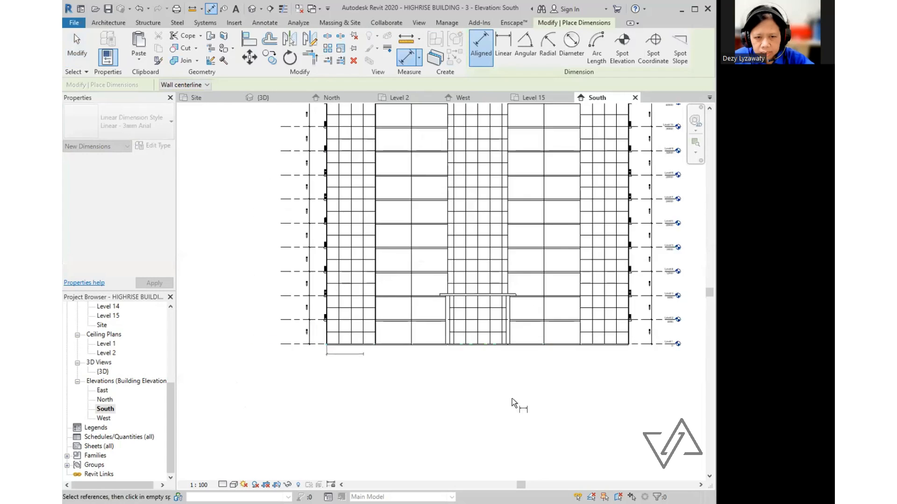
scroll(421, 322, up, 3)
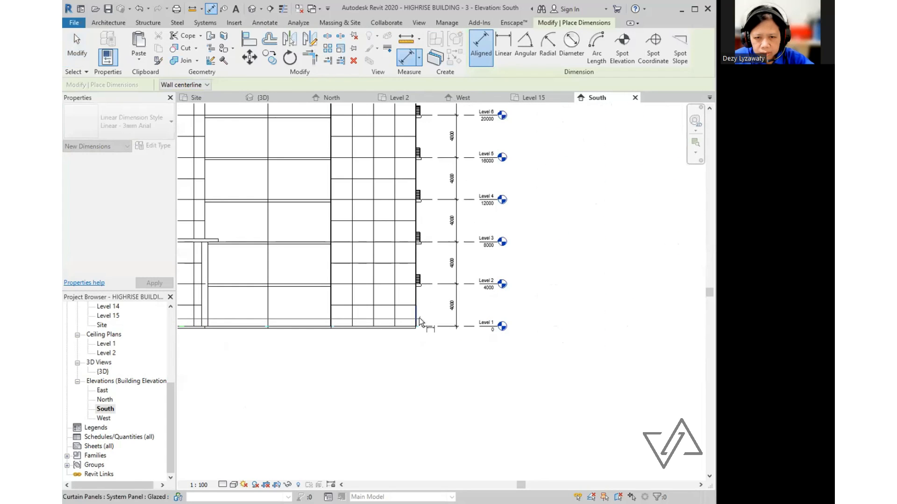
click(417, 318)
scroll(419, 318, down, 3)
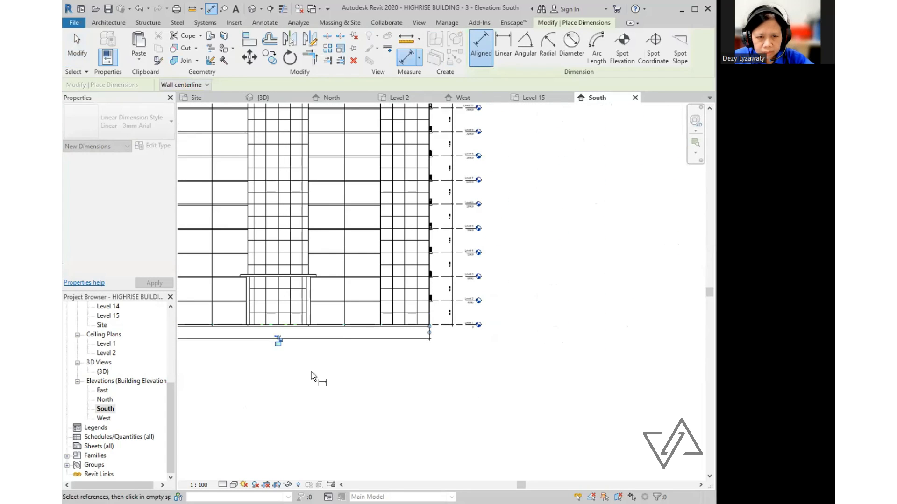
scroll(400, 417, down, 2)
click(401, 395)
key(Escape)
key(Escape)
- Open the North building elevation view
middle_drag(411, 396, 435, 430)
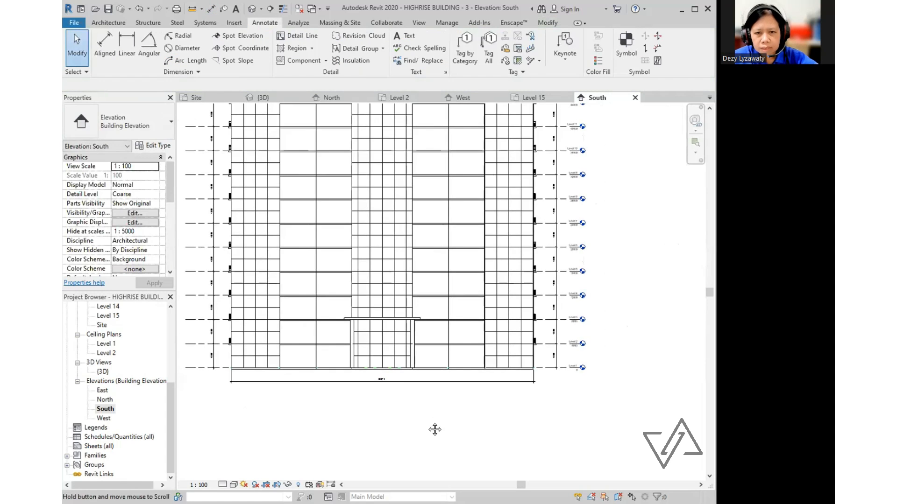
scroll(416, 427, down, 1)
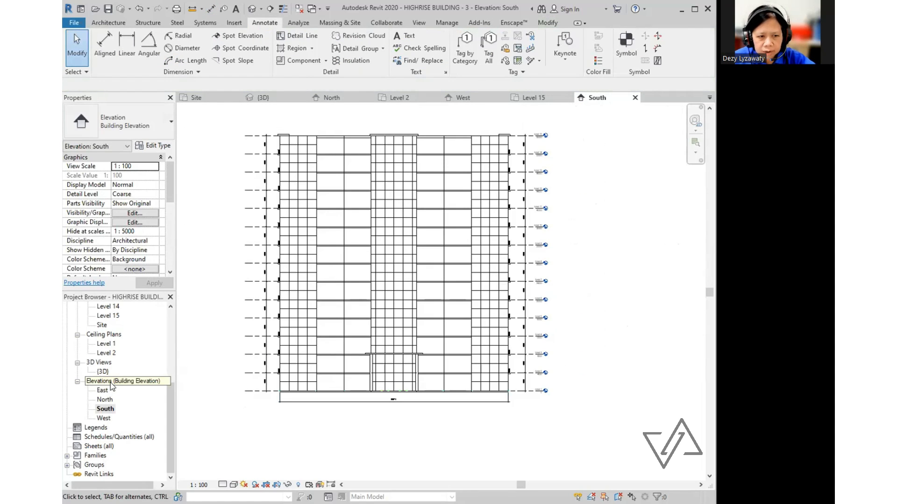
double_click(104, 399)
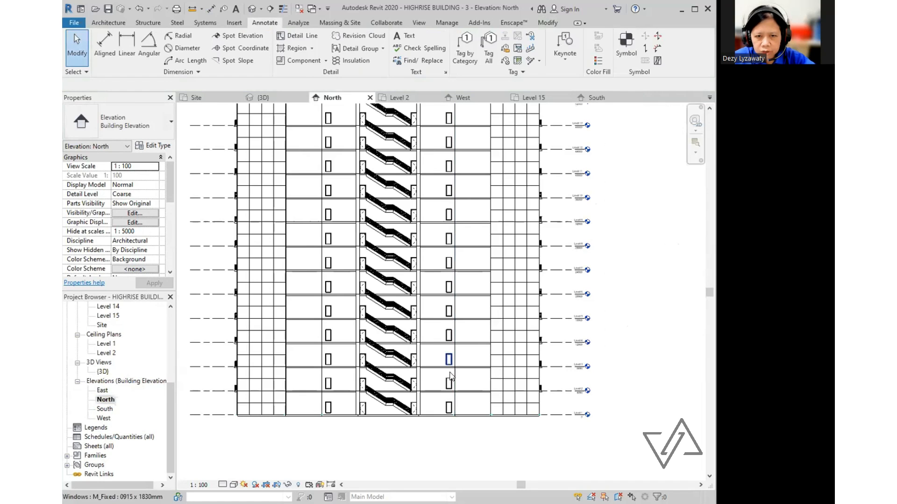
- Chain the level lines up to Level 15 in a height dimension left of the building
scroll(450, 374, down, 1)
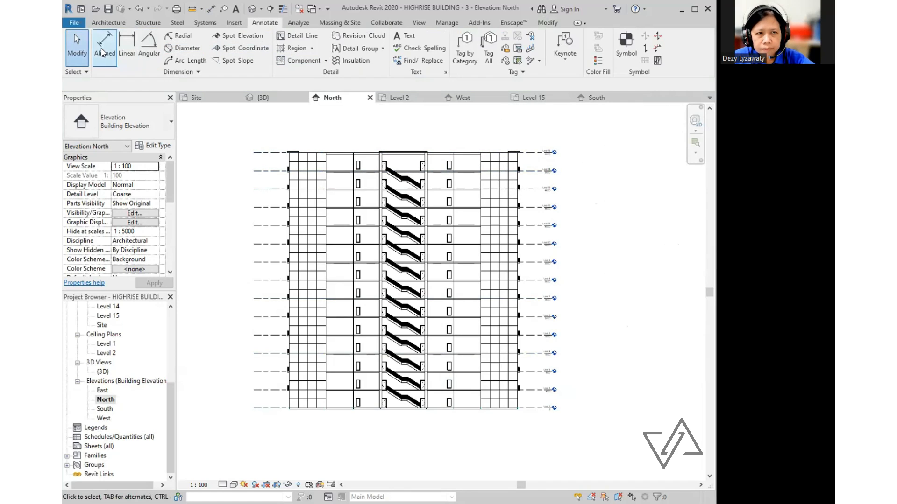
scroll(282, 411, up, 2)
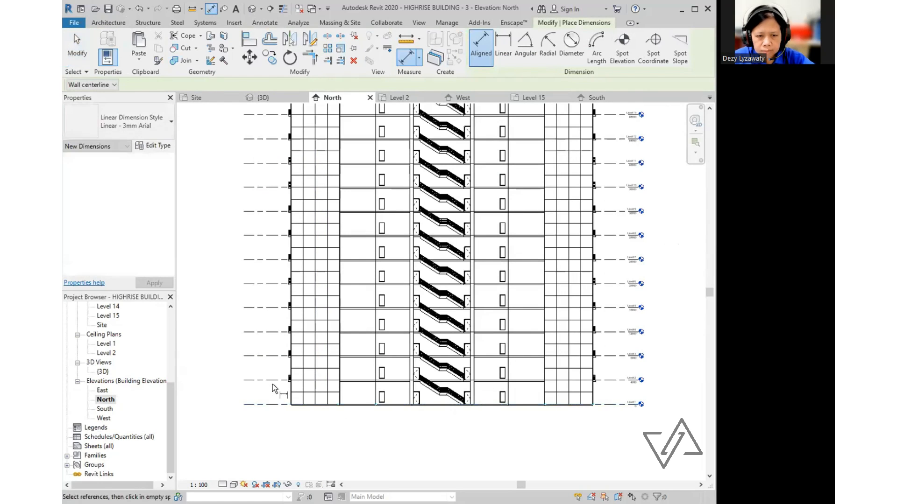
click(266, 356)
click(268, 332)
click(270, 308)
click(271, 284)
click(272, 260)
click(272, 236)
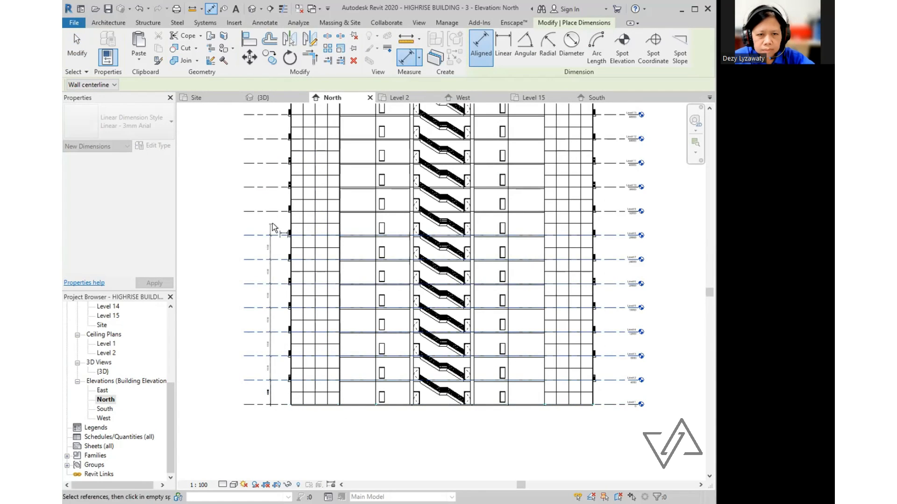
click(273, 211)
middle_drag(272, 212, 263, 322)
click(265, 240)
click(266, 212)
click(268, 184)
click(262, 156)
click(259, 141)
scroll(259, 141, down, 3)
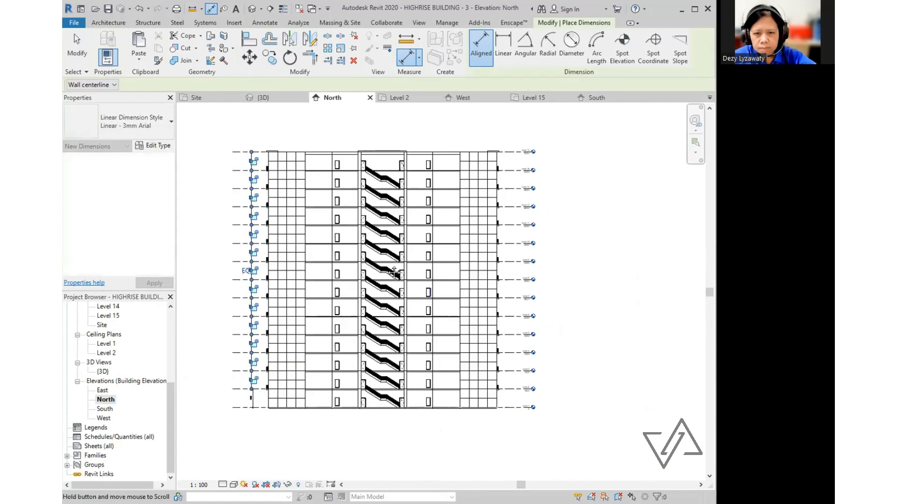
- Chain Level 1 through Level 15 in a height dimension right of the building
middle_drag(394, 271, 349, 251)
click(467, 387)
click(466, 315)
click(466, 296)
click(467, 278)
click(467, 260)
click(467, 242)
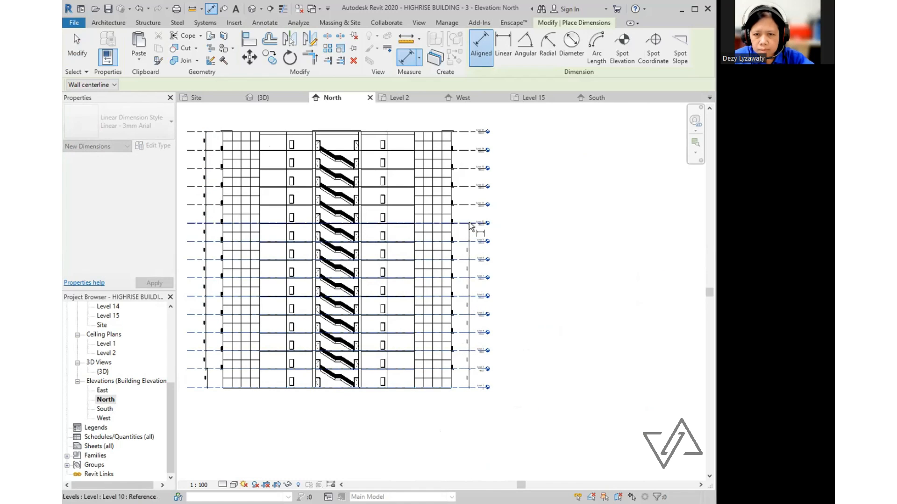
click(467, 224)
click(467, 205)
click(466, 186)
click(466, 128)
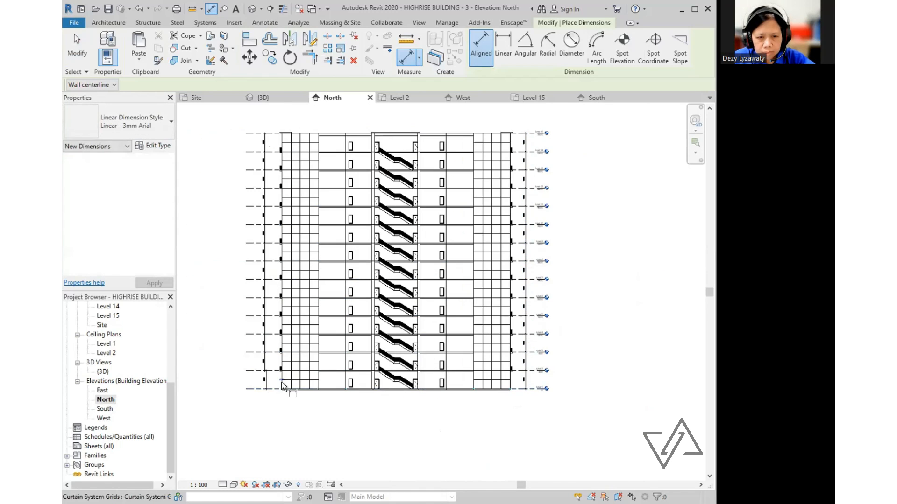
scroll(327, 389, up, 3)
- Dimension the walls along the North elevation's base in a width chain below the building
click(337, 390)
click(529, 392)
click(573, 392)
click(627, 392)
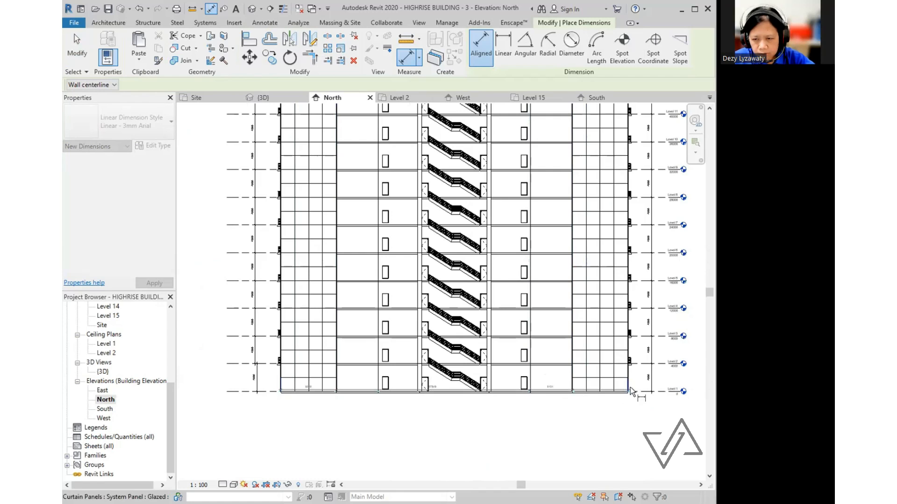
click(512, 416)
key(Escape)
key(Escape)
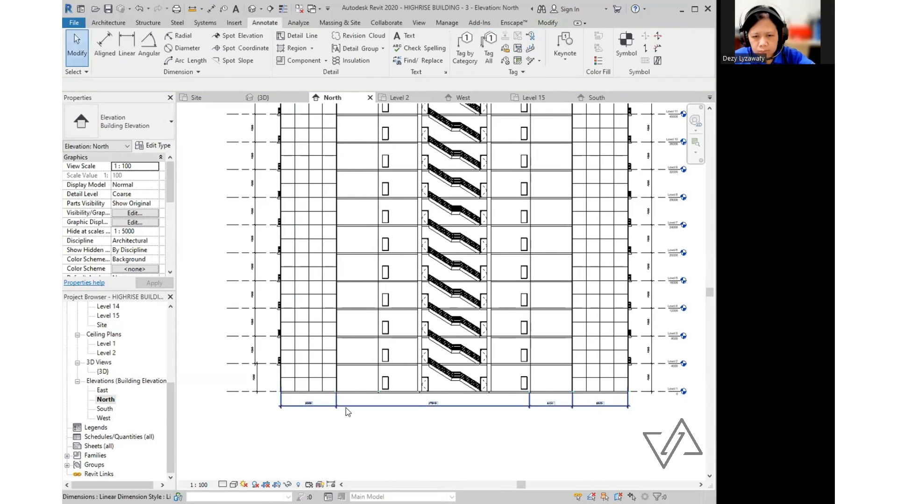
scroll(346, 408, down, 2)
- Start another DI dimension on a base wall, then cancel it
key(d)
key(i)
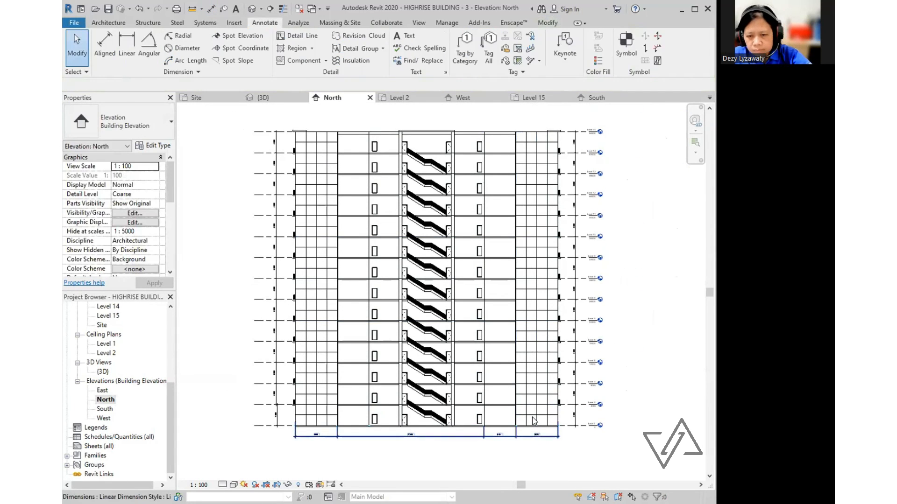
scroll(294, 419, up, 2)
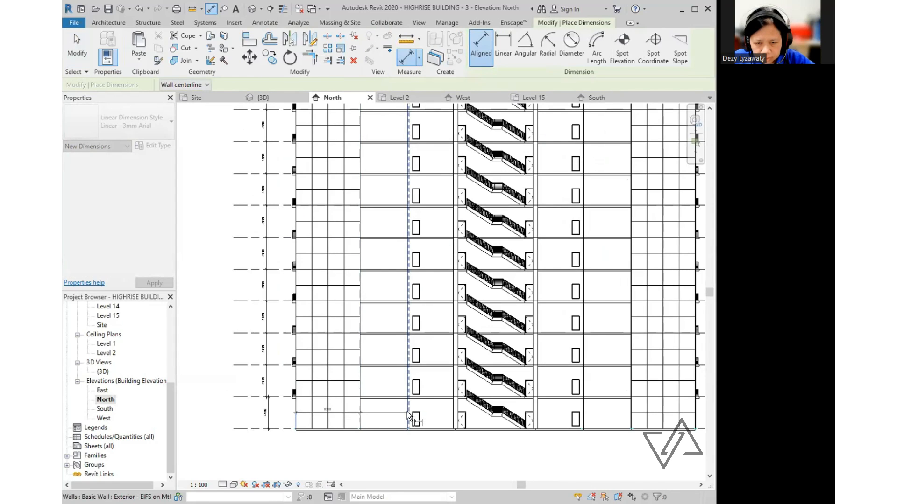
click(407, 414)
scroll(580, 416, up, 3)
scroll(570, 422, down, 2)
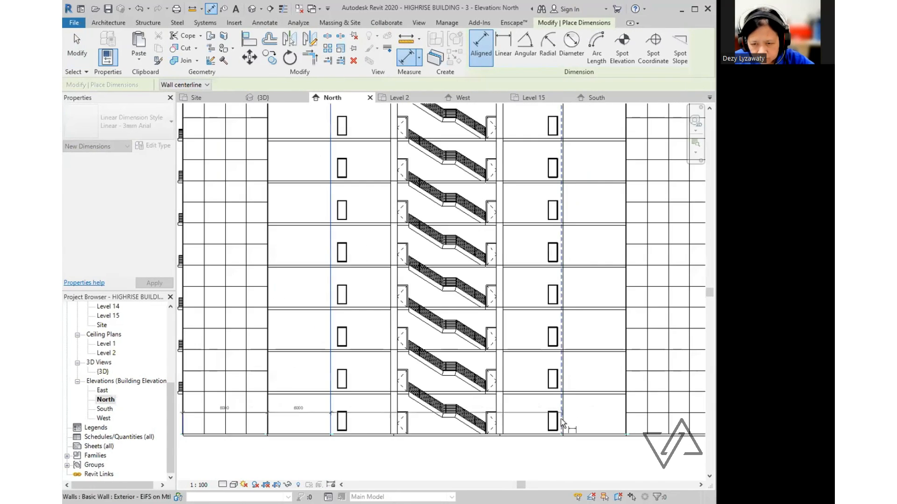
scroll(565, 423, down, 1)
key(Escape)
key(Escape)
scroll(319, 431, down, 1)
click(312, 422)
key(Escape)
- Line up the bottom 4000 dimension with the base width chain
click(105, 45)
key(Escape)
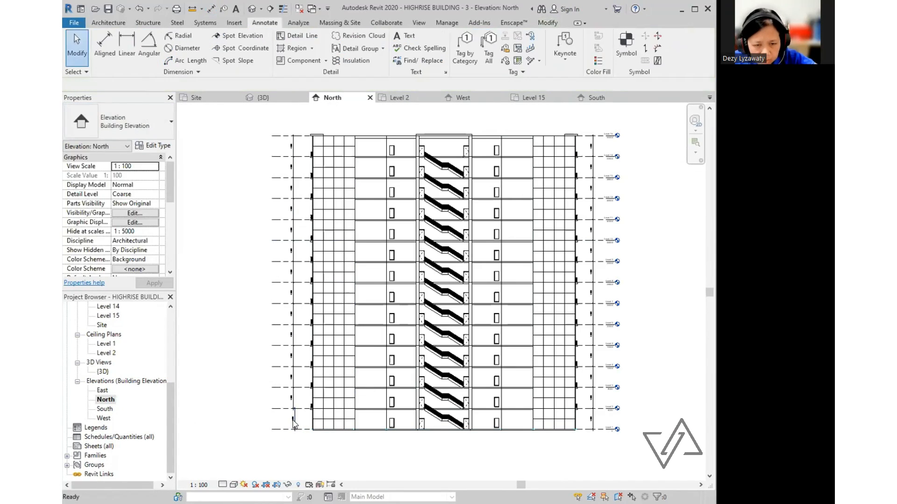
scroll(294, 415, up, 5)
click(292, 416)
drag(293, 416, 284, 416)
scroll(299, 358, down, 4)
key(Escape)
- Add an overall width dimension from the building's left to right edge below the base
click(105, 45)
scroll(311, 126, down, 1)
middle_drag(305, 116, 241, 171)
scroll(255, 367, up, 3)
click(256, 364)
scroll(243, 367, down, 2)
click(551, 368)
click(537, 381)
key(Escape)
scroll(439, 407, up, 2)
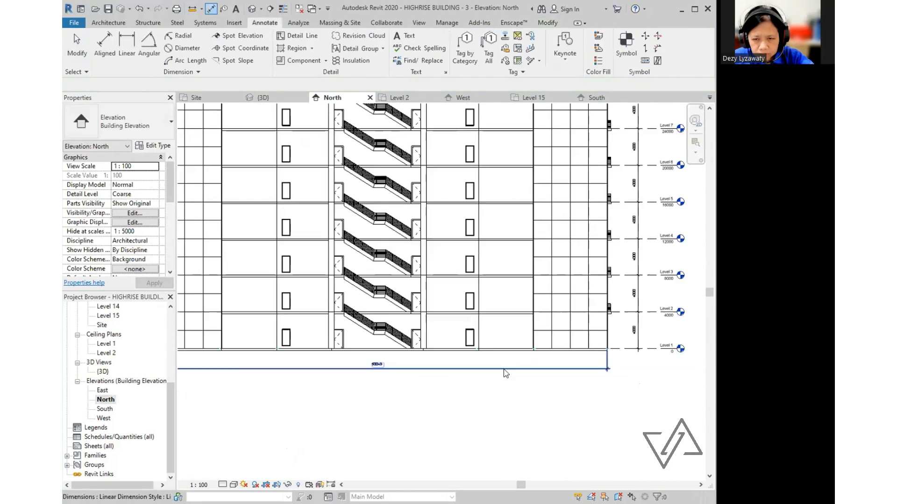
scroll(467, 381, down, 3)
- Open the West building elevation view and centre it
double_click(103, 418)
mouse_move(461, 384)
middle_down()
mouse_move(468, 376)
mouse_move(476, 392)
middle_up()
scroll(435, 341, down, 1)
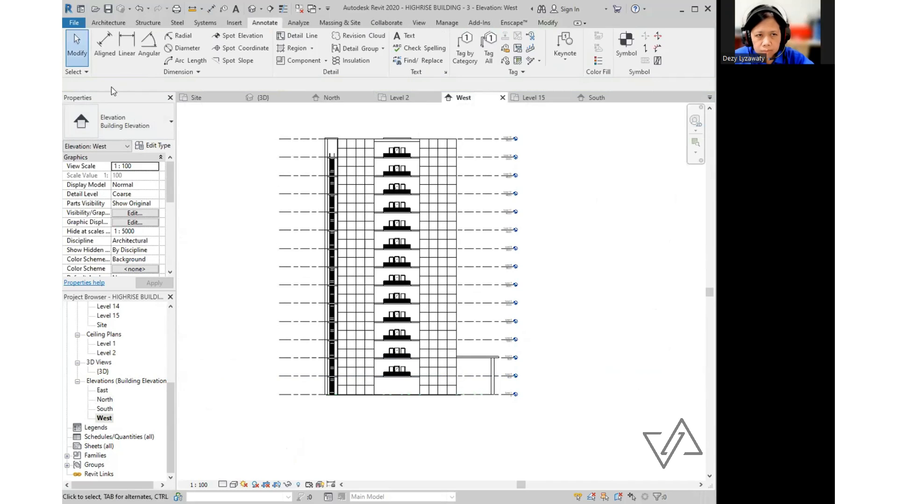
- Chain the West elevation's levels up to Level 15 into a height dimension string on the left
click(105, 46)
click(305, 322)
click(305, 303)
click(305, 285)
click(304, 267)
click(304, 249)
click(305, 229)
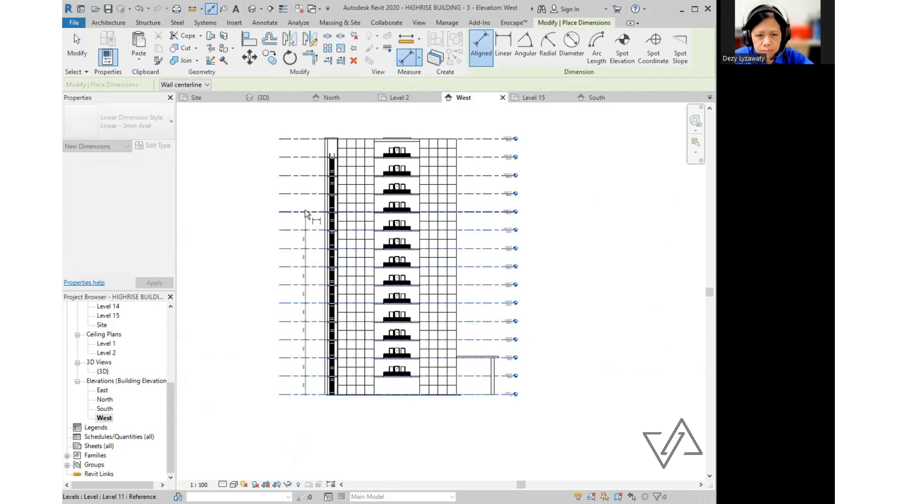
click(305, 212)
click(305, 194)
click(304, 127)
scroll(493, 402, up, 4)
- Dimension Level 1 to Level 3, then chain Levels 3 through 15 right of the building
click(508, 315)
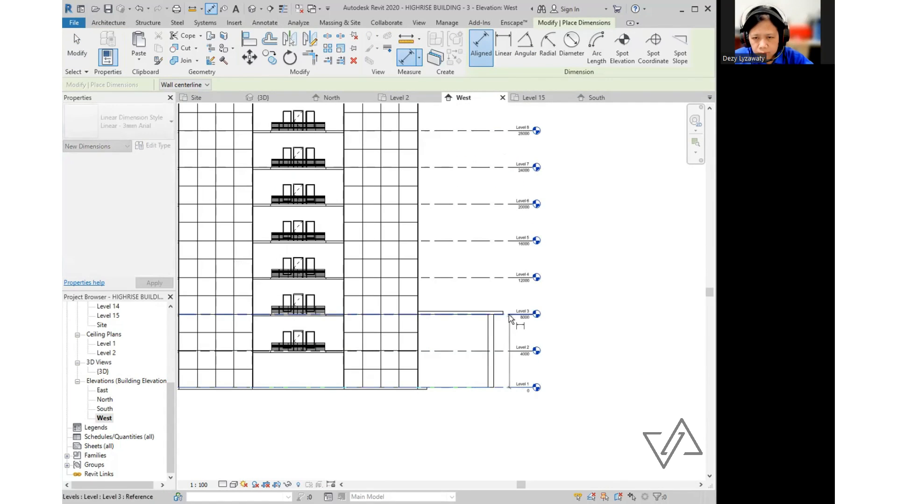
click(507, 388)
click(507, 393)
click(512, 316)
scroll(510, 325, down, 2)
click(507, 299)
click(507, 279)
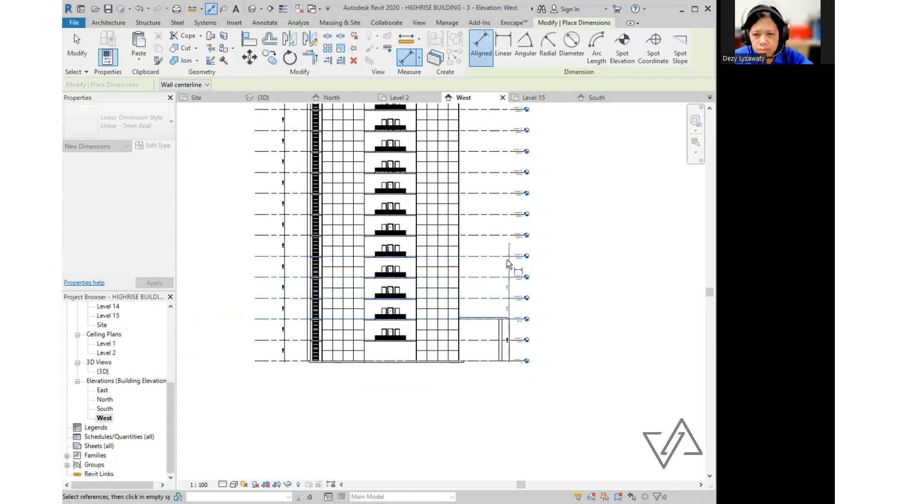
click(507, 258)
middle_drag(506, 254, 494, 367)
click(492, 348)
click(490, 326)
click(490, 264)
click(491, 244)
click(492, 222)
click(492, 202)
click(493, 180)
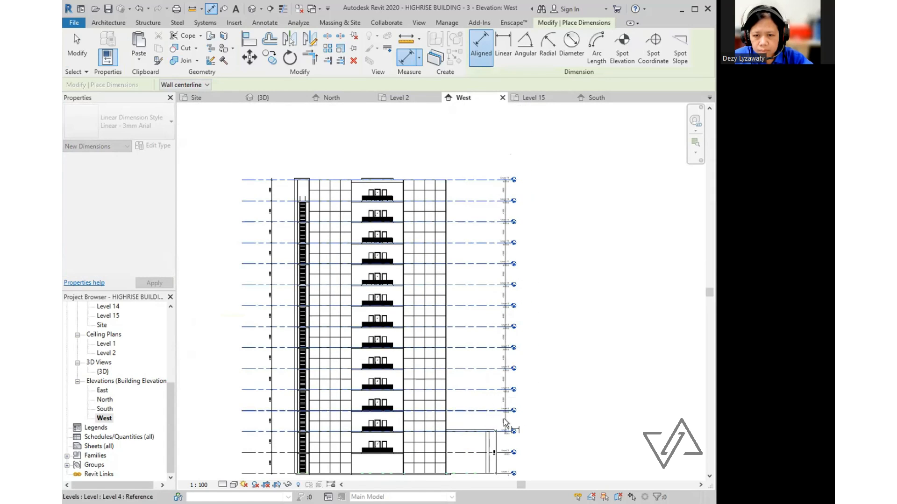
click(496, 424)
scroll(465, 341, down, 3)
key(Escape)
- Add a chained width dimension across six references along the building base, placed below it
click(105, 45)
scroll(333, 404, up, 4)
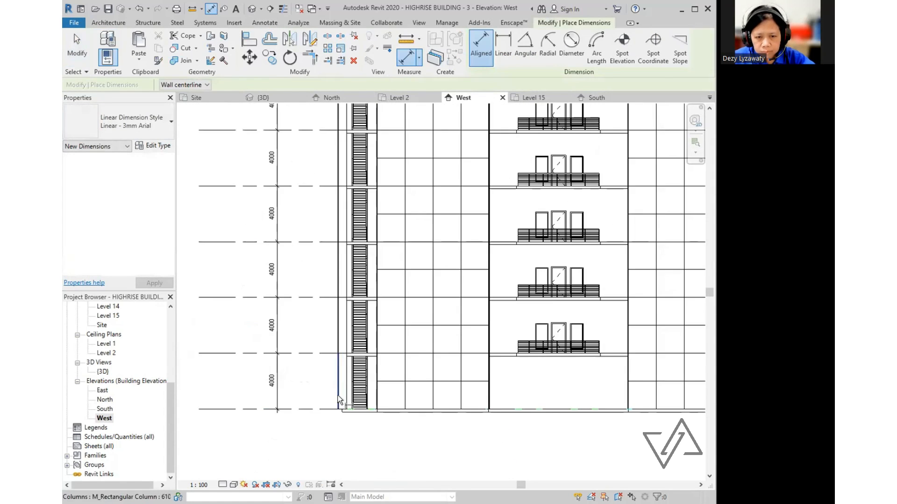
click(340, 403)
click(378, 404)
scroll(409, 395, down, 3)
click(446, 402)
click(506, 401)
click(556, 407)
click(604, 404)
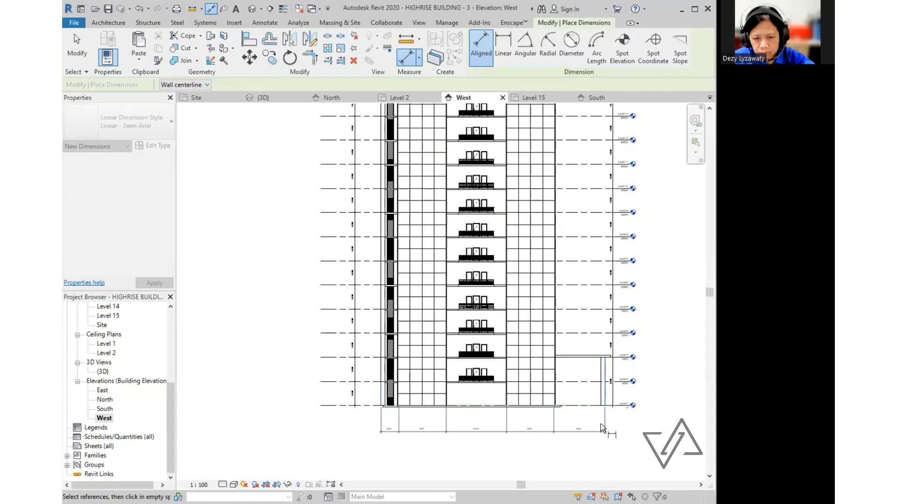
click(600, 425)
key(Escape)
scroll(598, 430, down, 3)
scroll(513, 377, up, 1)
middle_drag(569, 379, 514, 393)
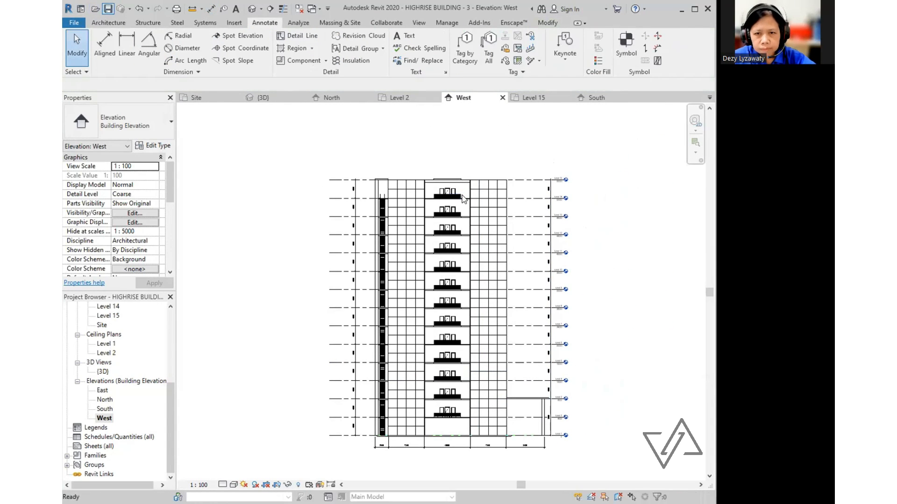
- Open the East elevation and chain its levels through Level 15 on the right side
double_click(105, 409)
double_click(103, 391)
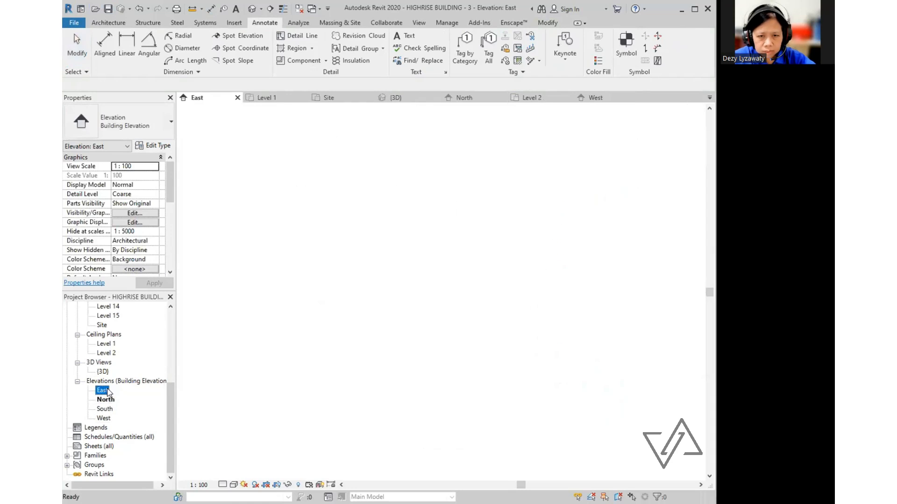
click(105, 45)
click(521, 295)
click(523, 279)
click(524, 260)
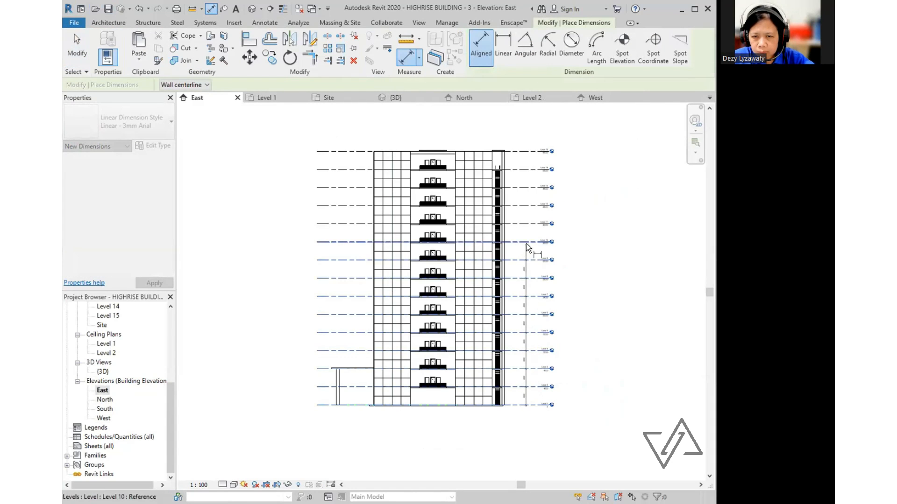
click(526, 242)
click(524, 224)
click(521, 206)
click(518, 187)
click(518, 169)
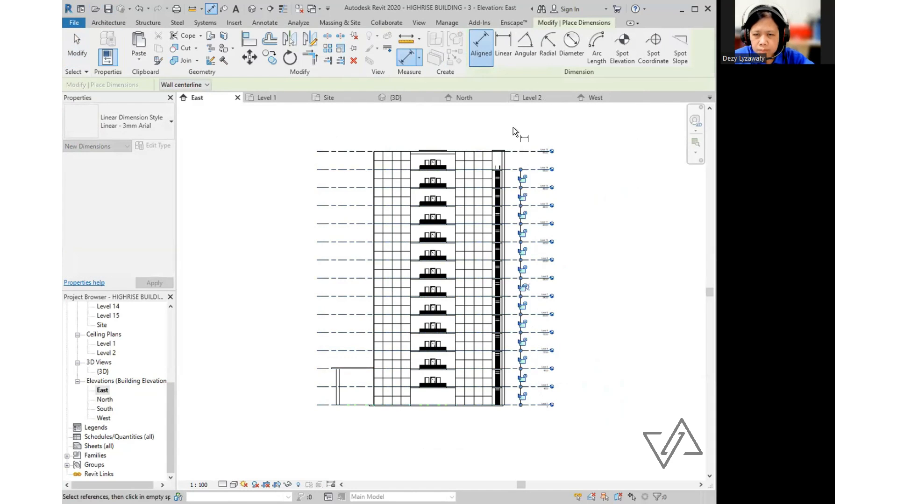
click(525, 170)
- Chain Levels 2 through 15 into a dimension string on the left side
click(525, 150)
click(522, 160)
click(320, 405)
click(323, 387)
click(326, 351)
click(329, 332)
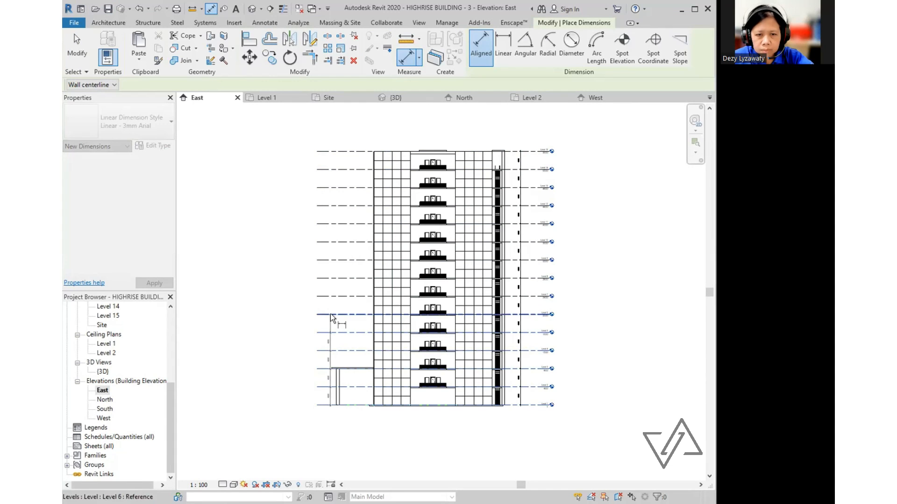
click(331, 314)
click(329, 297)
click(328, 278)
click(326, 261)
click(326, 242)
click(326, 224)
click(327, 169)
click(329, 152)
click(329, 160)
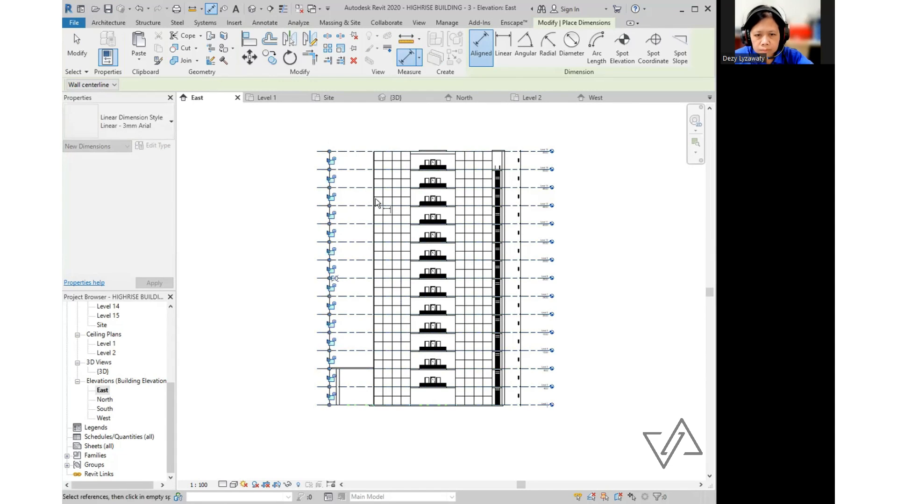
- Pan to the elevation's base, restart aligned dimensioning with DI, then exit dimensioning
middle_drag(374, 198, 355, 185)
key(Escape)
scroll(313, 410, down, 1)
key(d)
key(i)
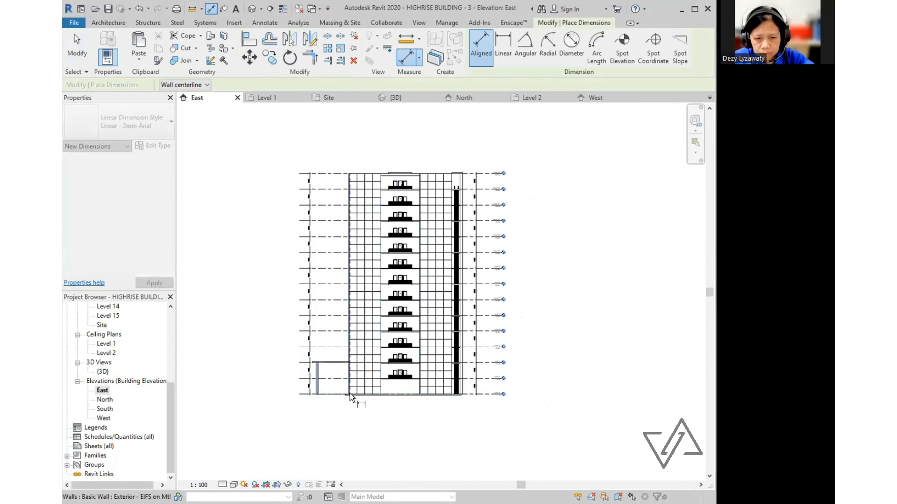
scroll(452, 393, up, 1)
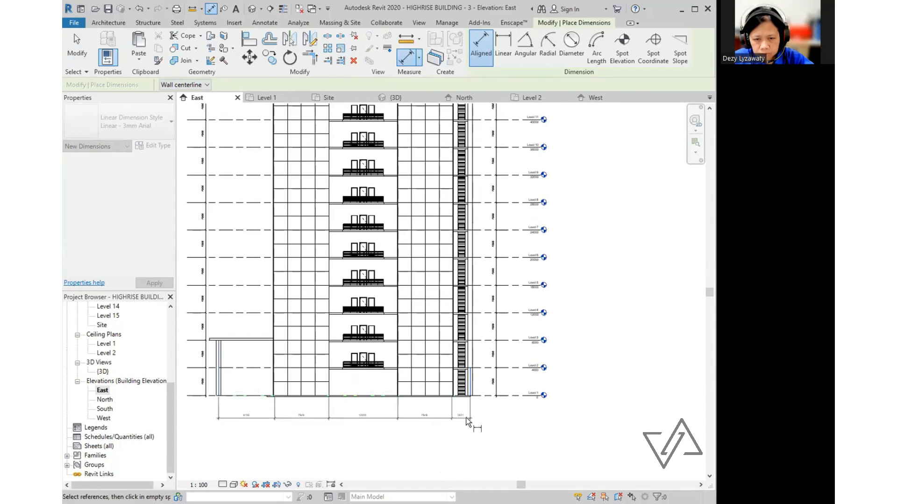
scroll(475, 410, down, 2)
key(Escape)
scroll(480, 421, up, 1)
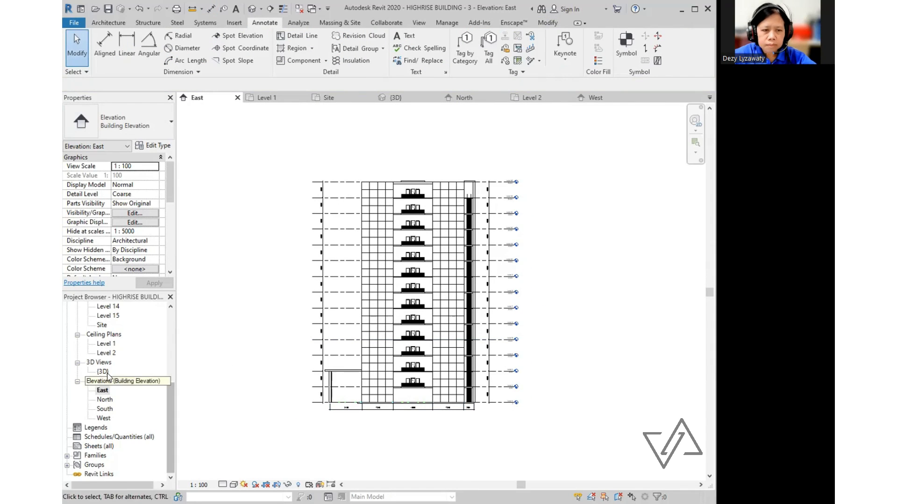
scroll(168, 355, up, 6)
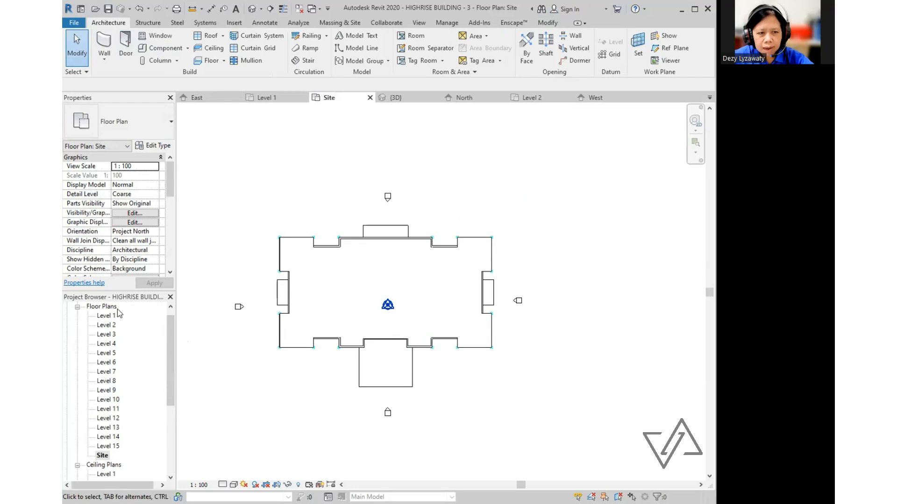
- From the Site plan, place a camera eye southeast of the building aimed at its centre
click(101, 456)
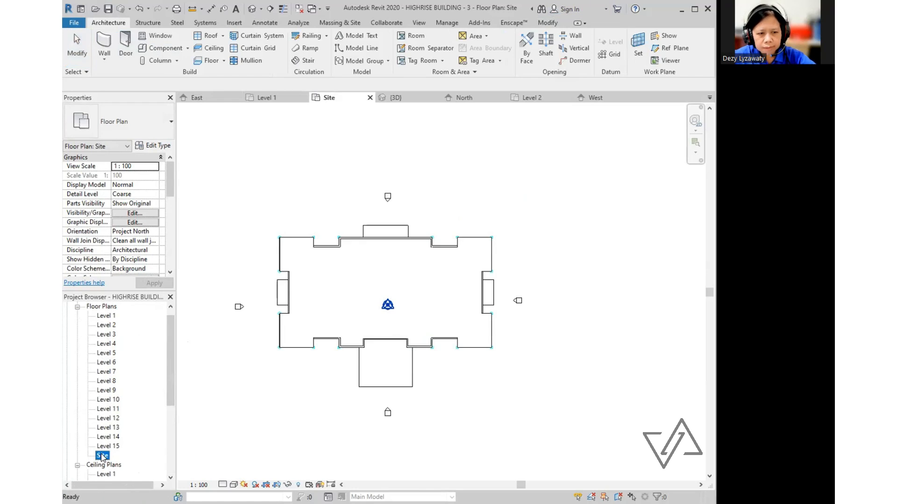
scroll(488, 308, down, 2)
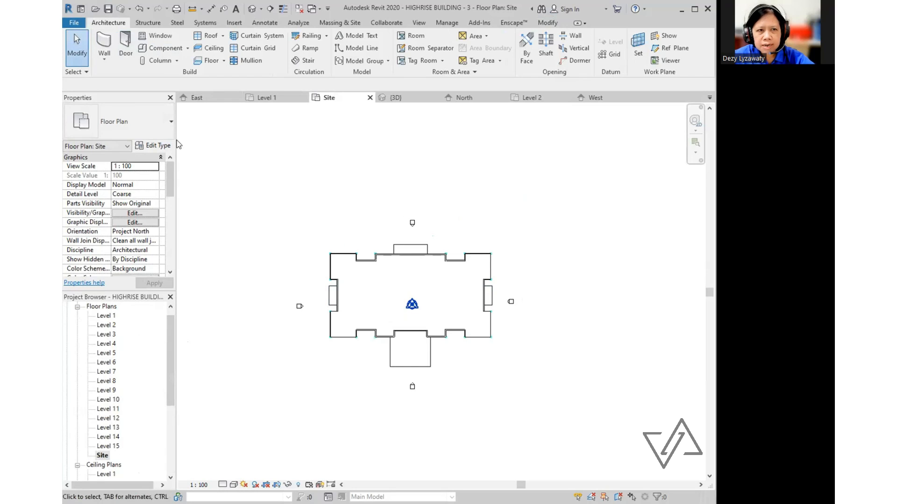
click(420, 23)
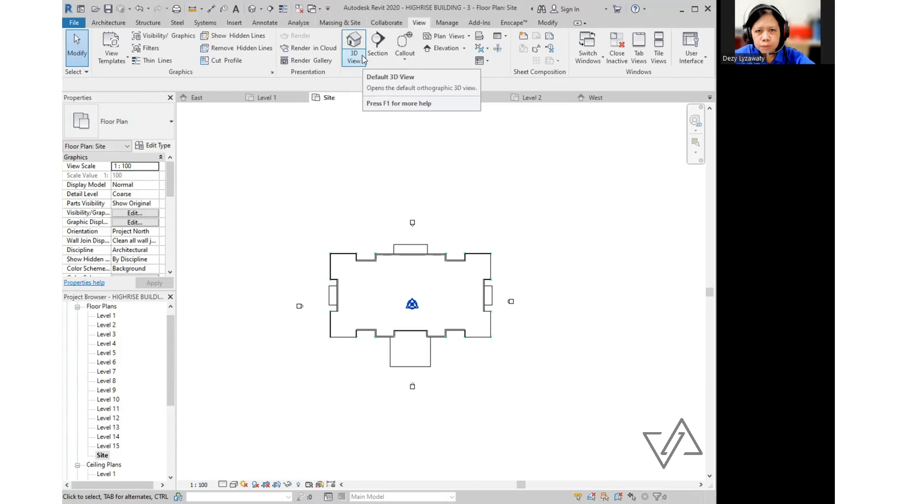
click(363, 60)
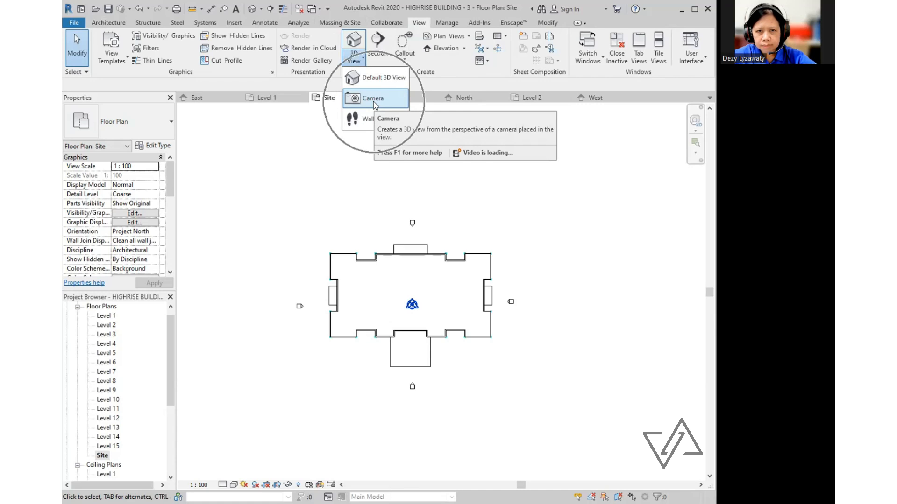
click(374, 102)
scroll(291, 177, down, 3)
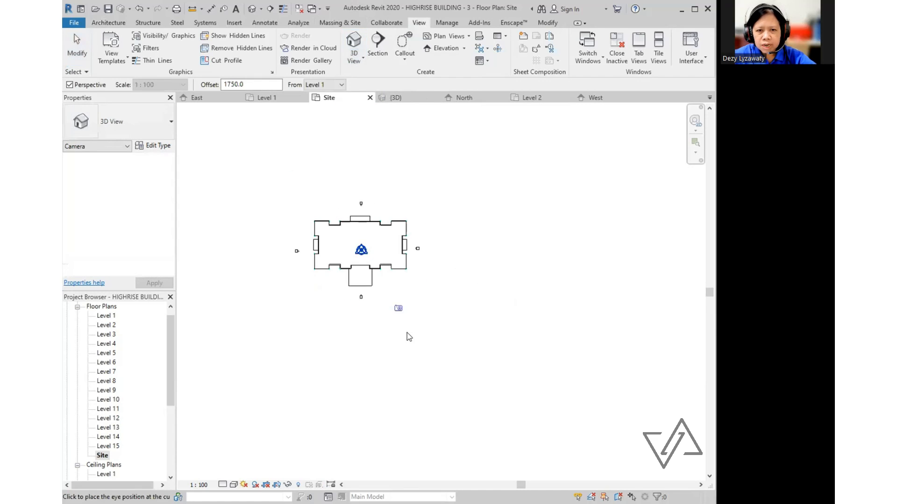
scroll(463, 350, up, 1)
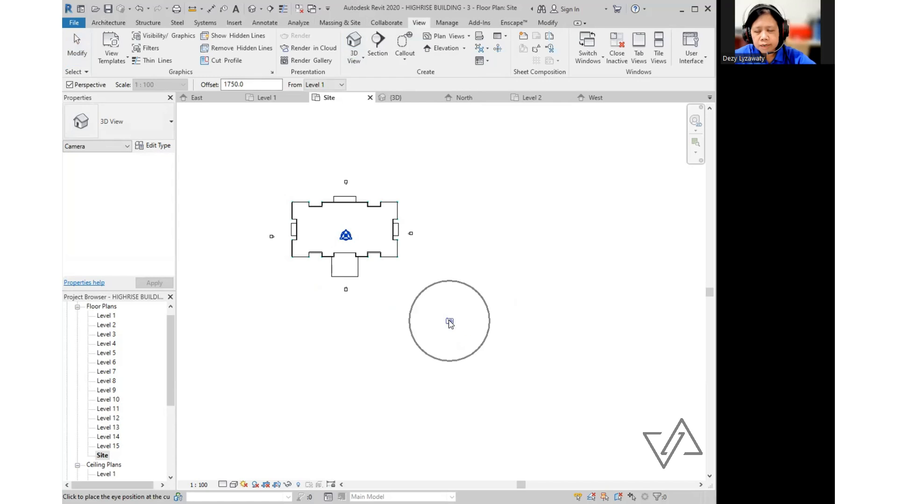
click(450, 323)
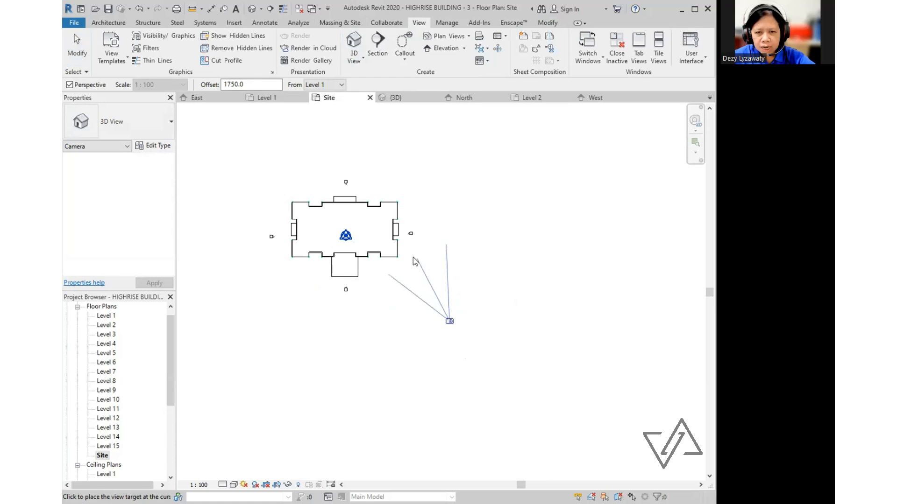
click(337, 226)
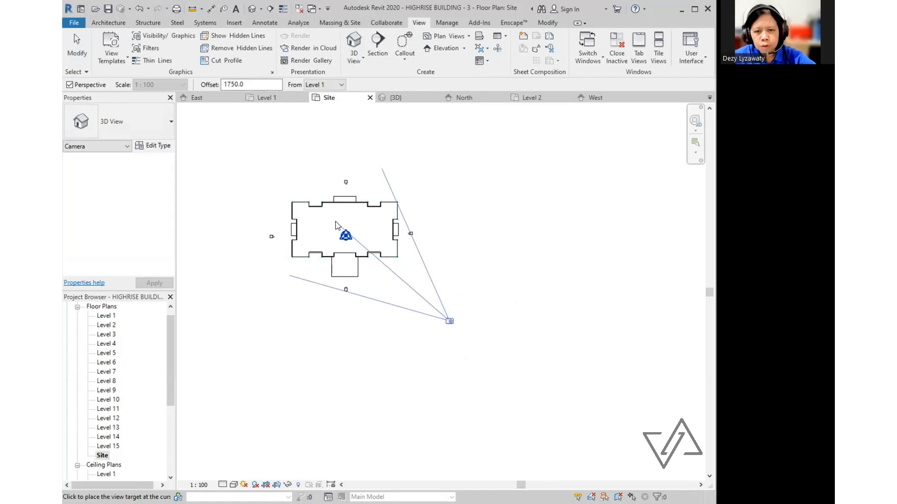
click(336, 224)
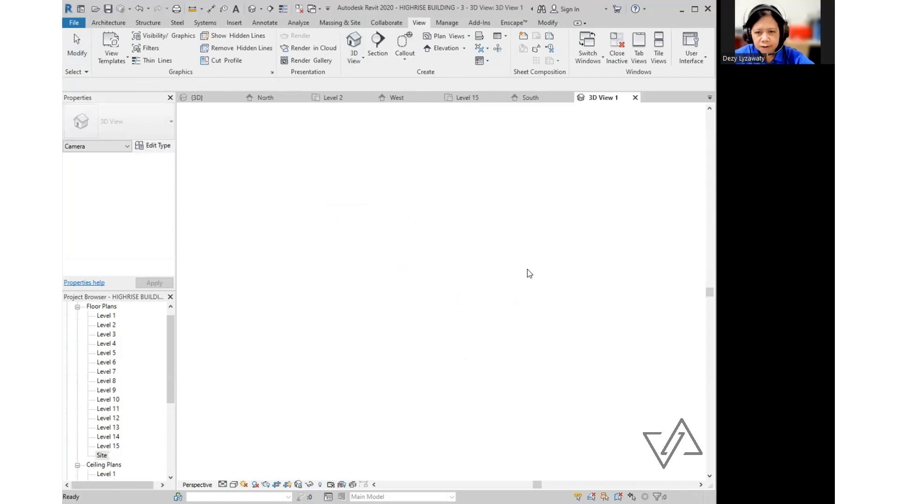
- Drag 3D View 1's crop edges (top, right, left, bottom) to frame the tower
middle_drag(502, 290, 486, 330)
scroll(482, 318, down, 1)
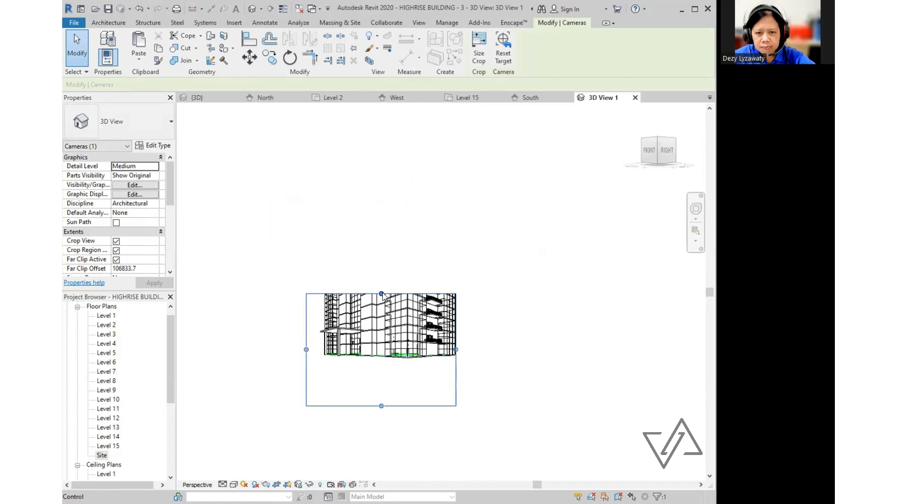
drag(384, 296, 385, 130)
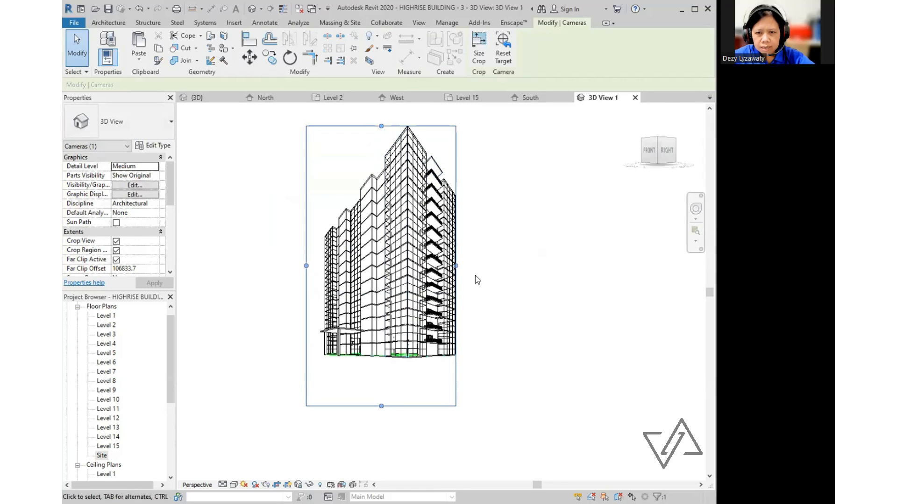
drag(455, 266, 486, 267)
drag(396, 126, 396, 113)
drag(486, 259, 477, 260)
drag(307, 260, 309, 260)
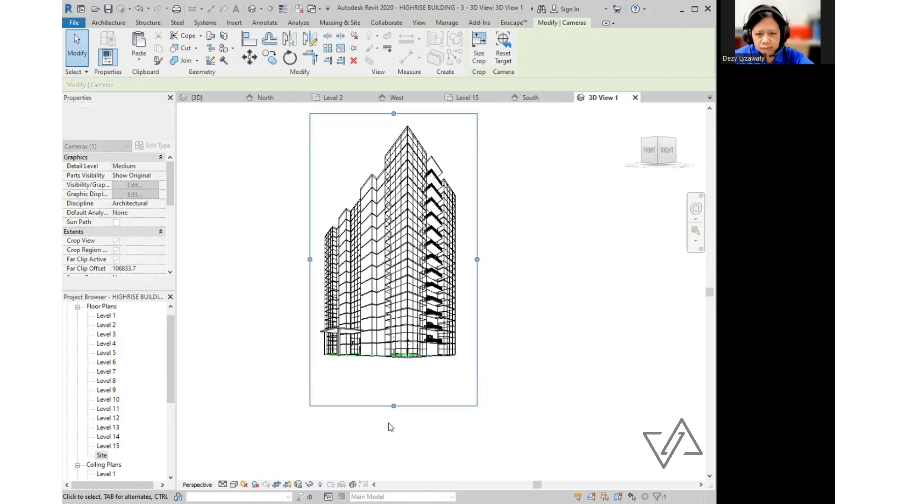
drag(394, 407, 394, 368)
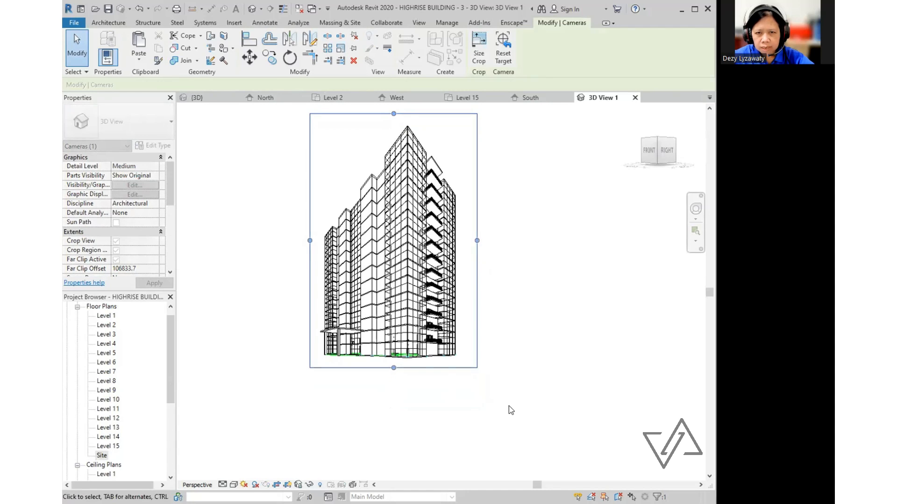
click(508, 406)
middle_drag(507, 407, 520, 441)
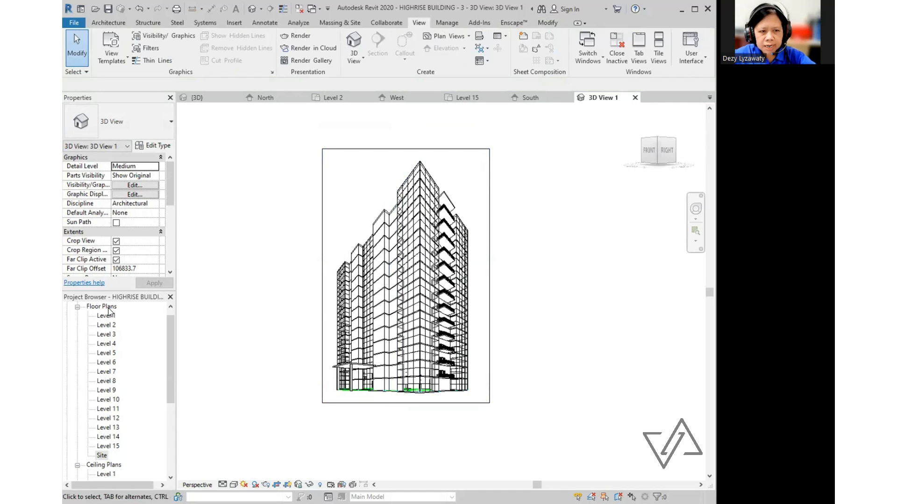
- From the Site plan, place a second camera eye southwest of the building, targeting beyond it
double_click(103, 456)
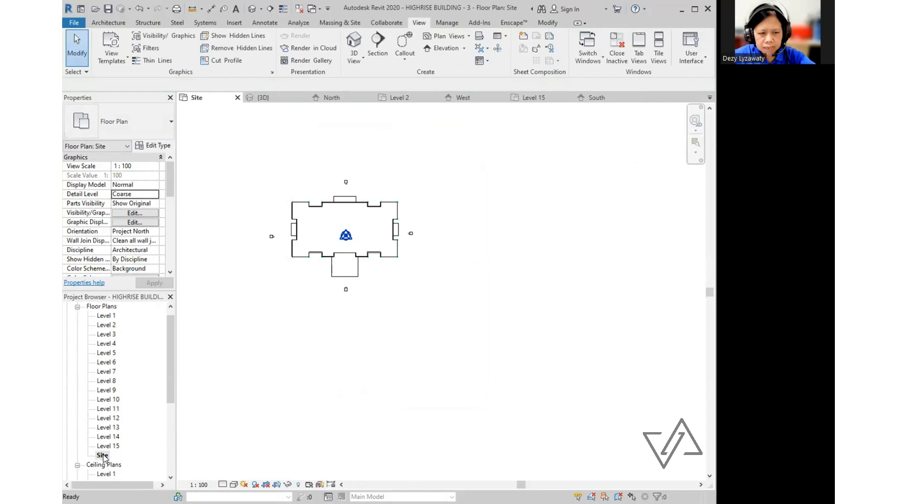
mouse_move(325, 375)
middle_down()
mouse_move(341, 401)
mouse_move(322, 391)
middle_up()
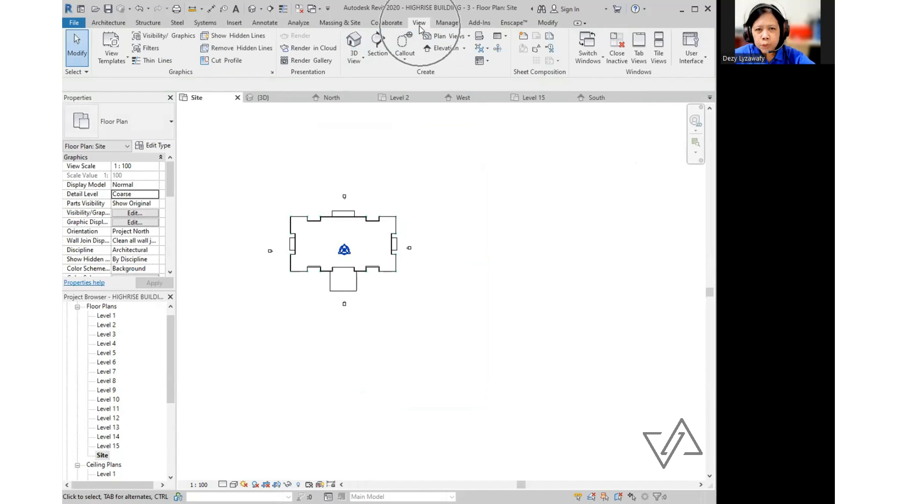
click(363, 60)
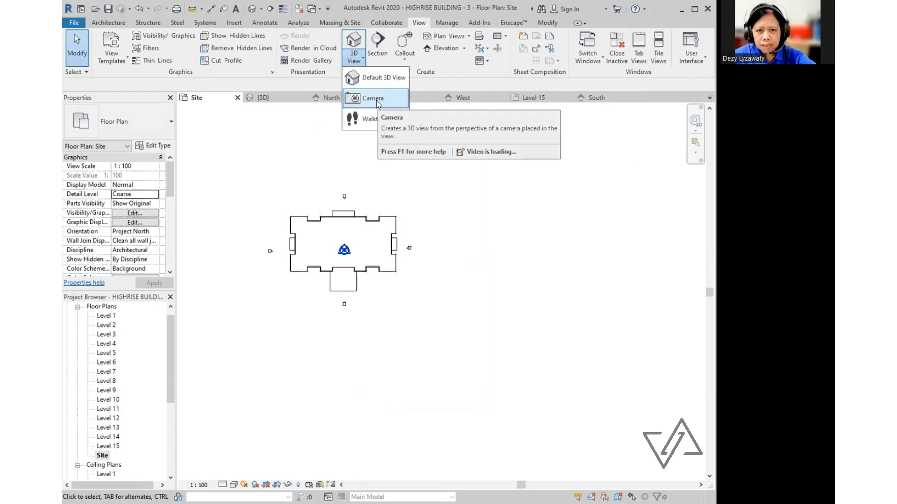
click(376, 100)
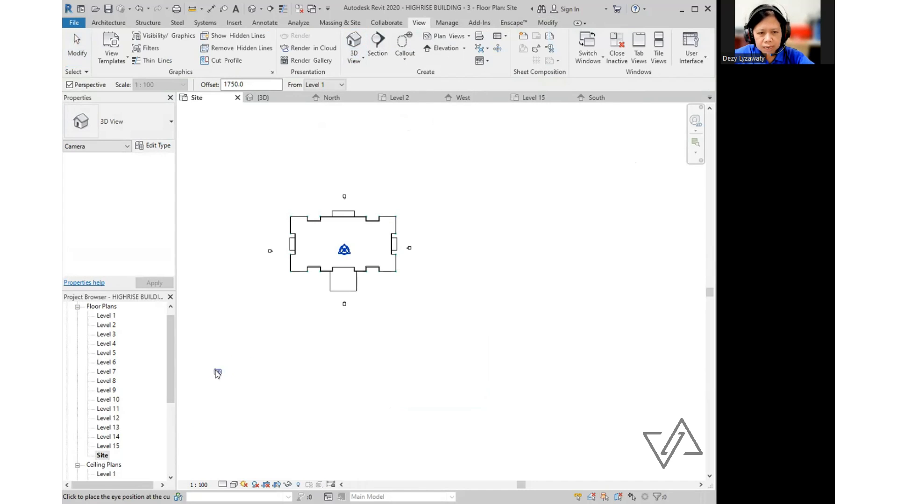
click(204, 380)
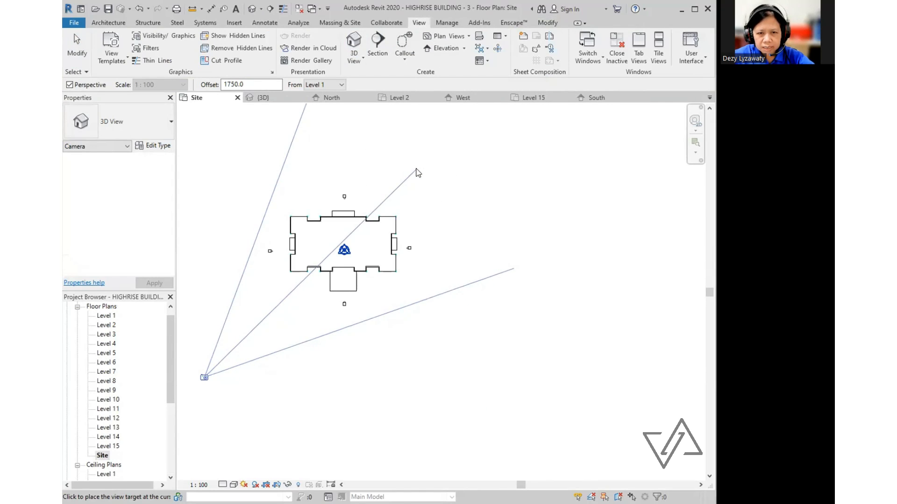
click(417, 173)
scroll(385, 322, down, 4)
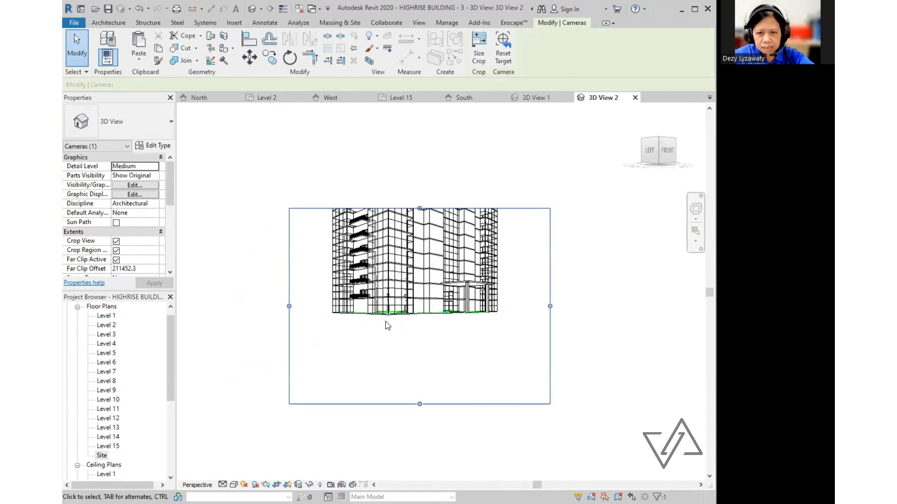
- Adjust 3D View 2's crop frame: raise the top, narrow the right, shorten the bottom
drag(411, 236, 413, 123)
middle_drag(464, 222, 440, 285)
drag(386, 187, 386, 180)
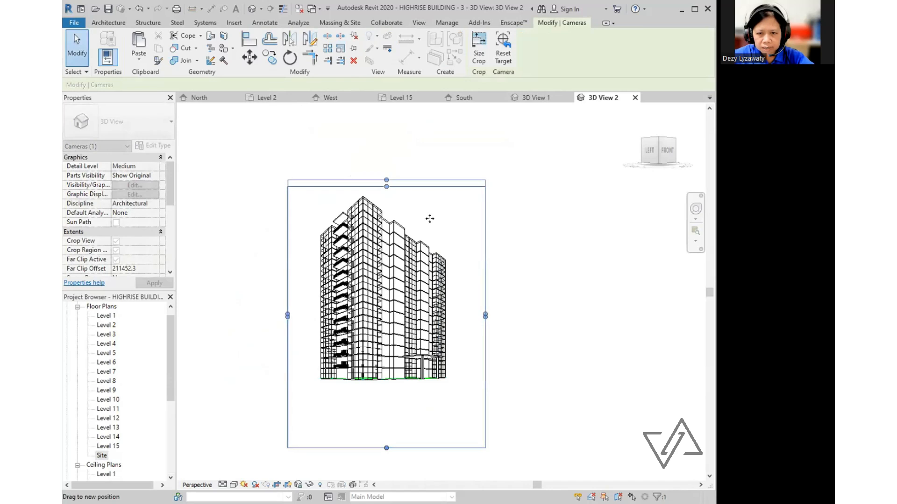
drag(486, 320, 469, 314)
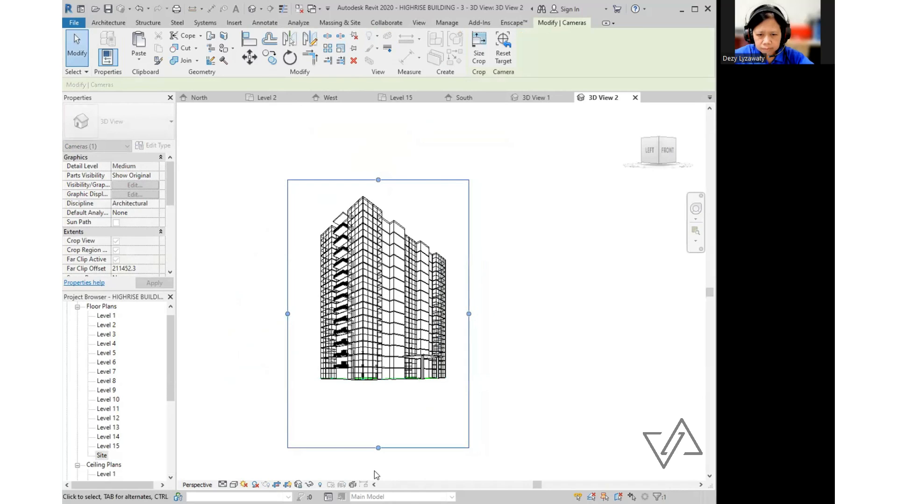
drag(379, 448, 379, 411)
middle_drag(481, 386, 486, 394)
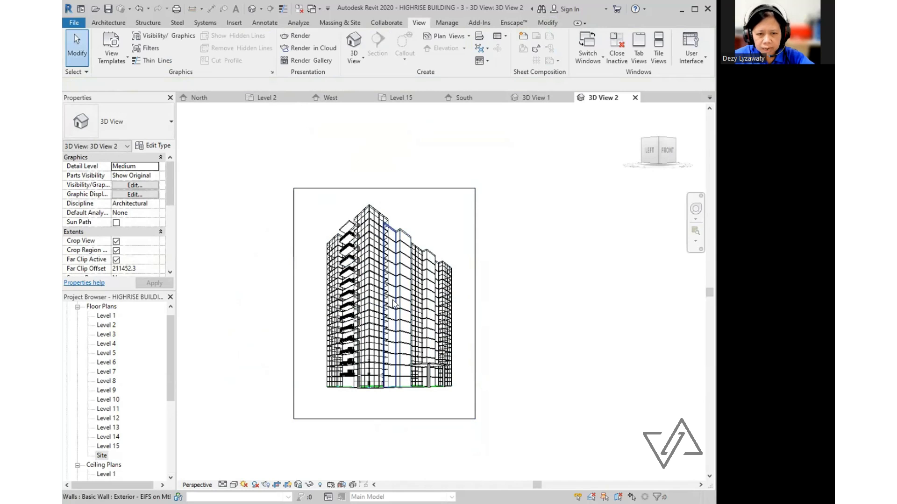
middle_drag(400, 303, 446, 311)
- Orbit the tower down to reveal its roof, then extend the crop frame upward and rightward
click(419, 188)
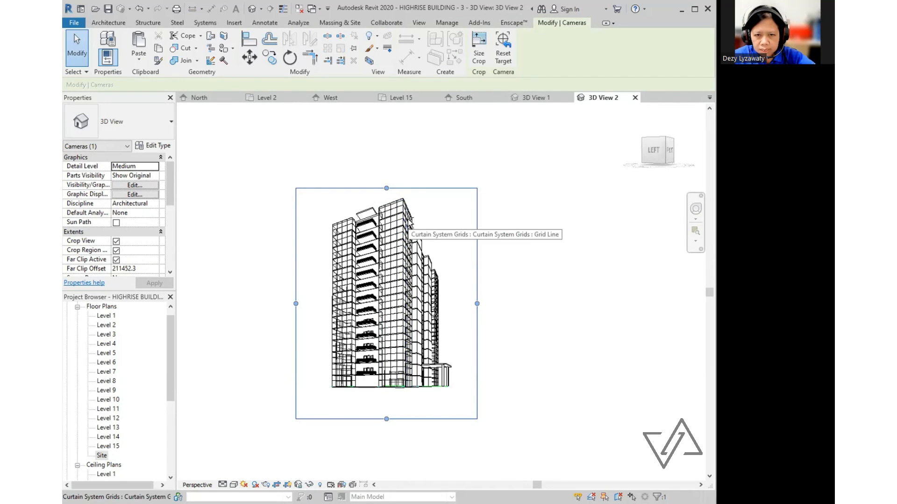
shift+middle_drag(410, 224, 411, 430)
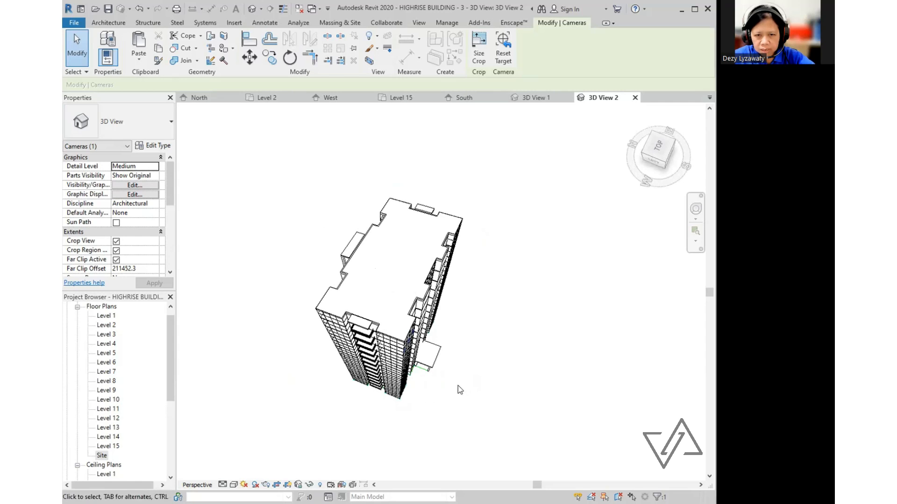
click(513, 373)
click(408, 188)
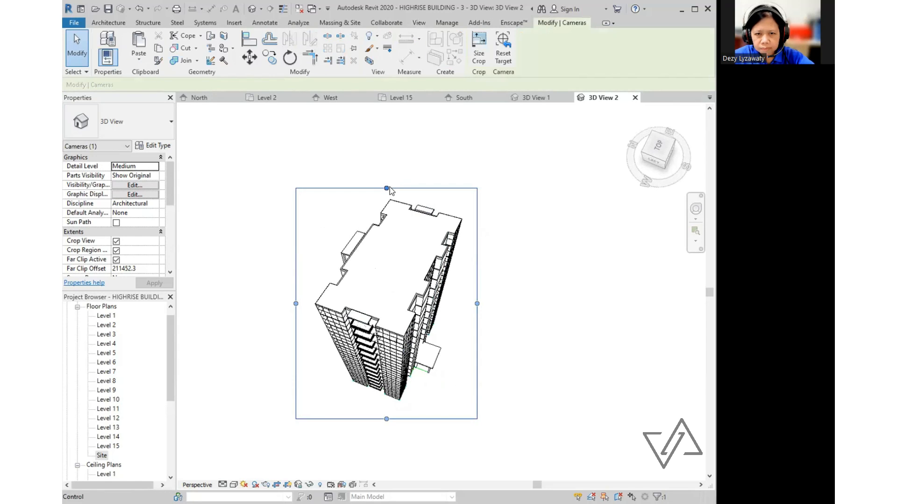
drag(388, 188, 388, 181)
drag(477, 299, 486, 296)
click(495, 287)
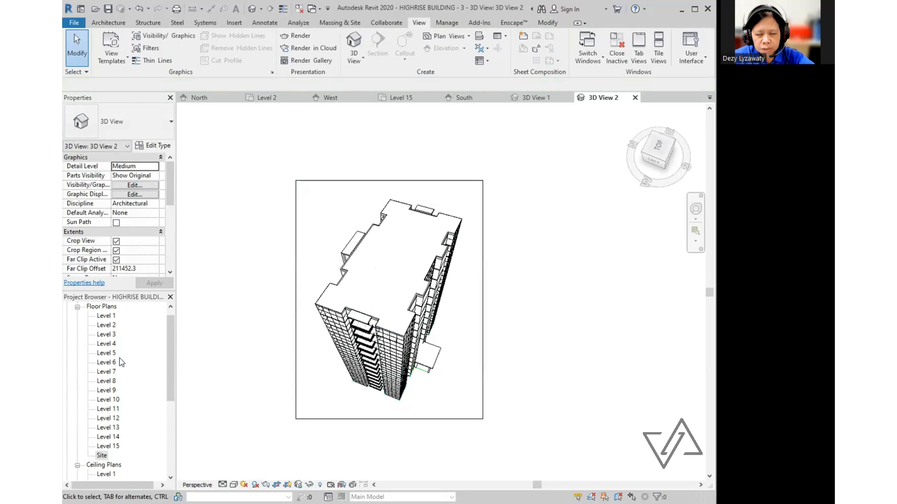
drag(173, 341, 168, 321)
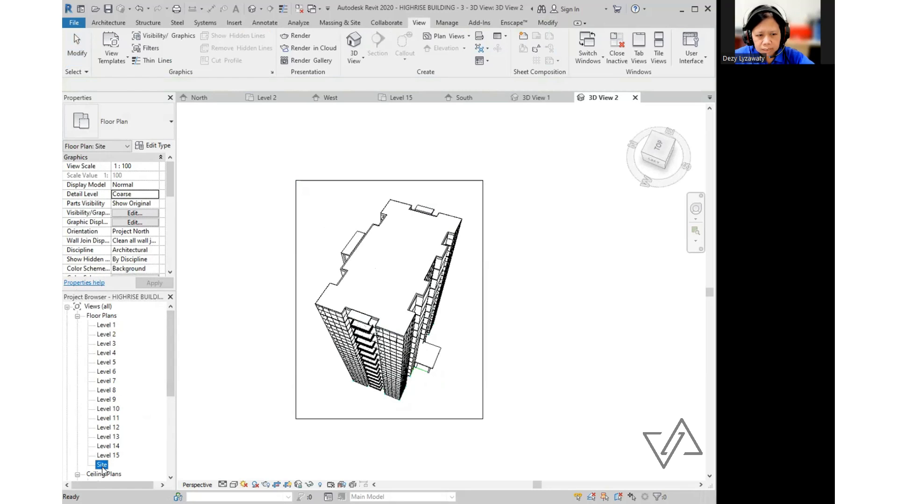
- From the Site plan, place a new camera aimed across the building and stretch its crop upward
double_click(103, 468)
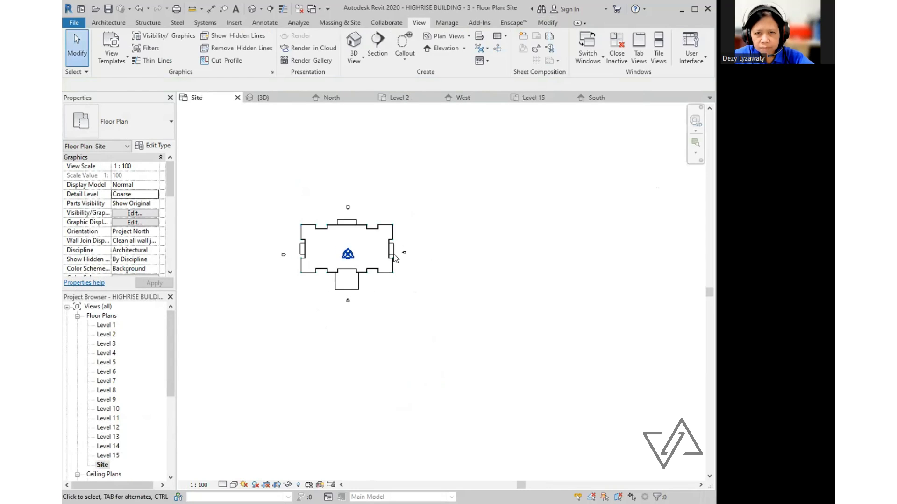
click(363, 62)
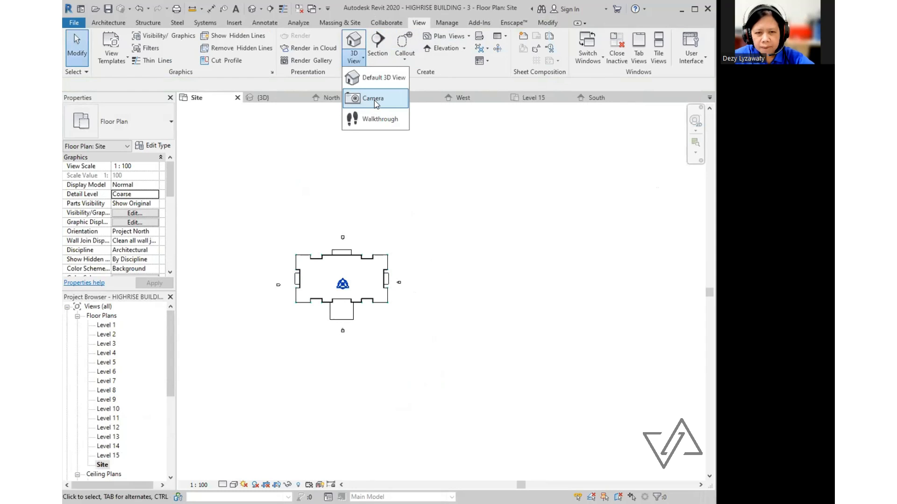
click(374, 98)
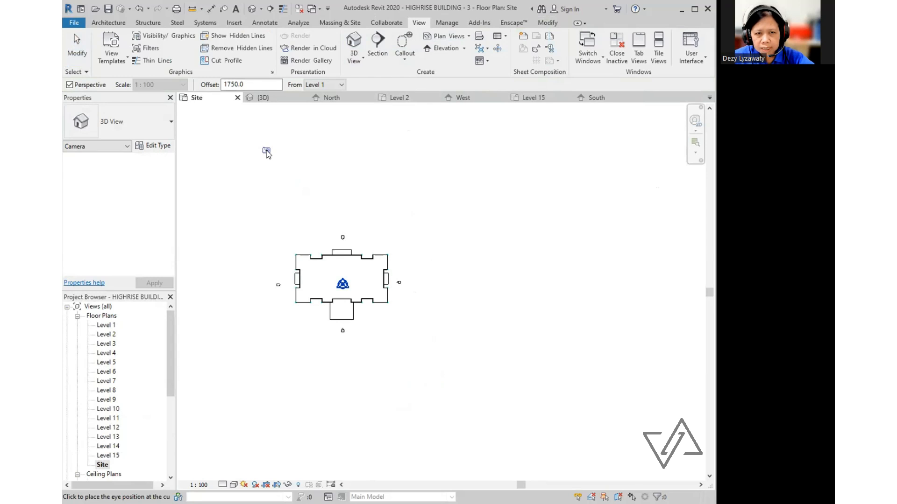
click(379, 344)
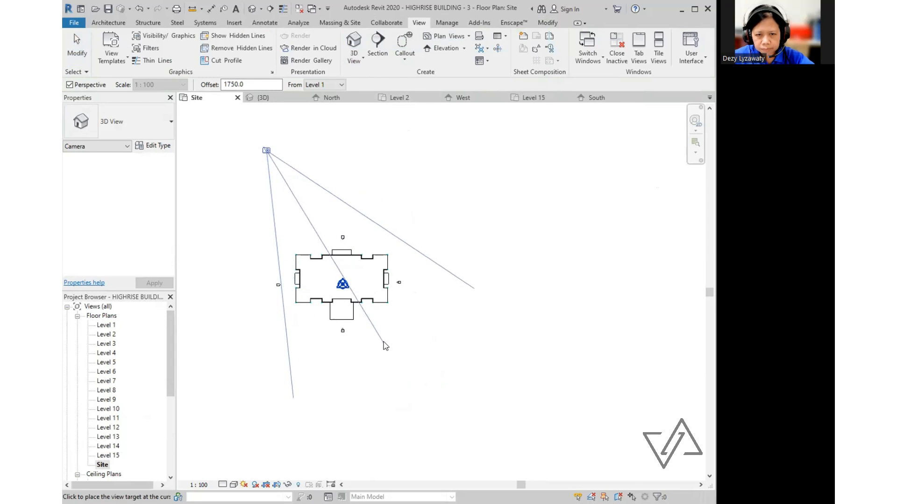
scroll(441, 327, down, 4)
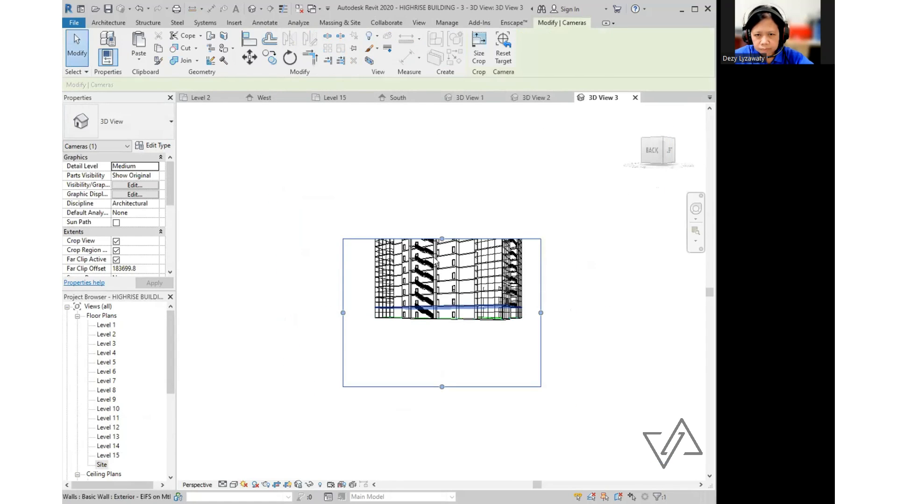
drag(444, 183, 442, 108)
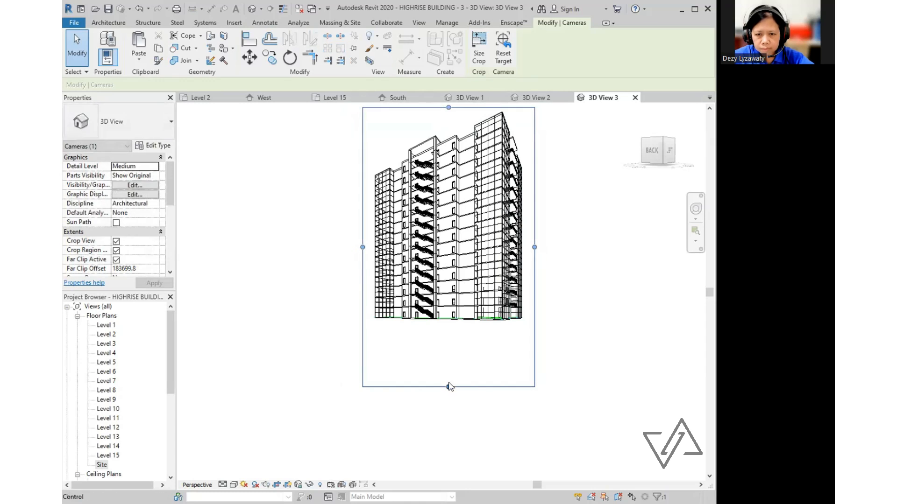
key(Escape)
- Orbit the tower to a new angle, widen and heighten the crop frame, and recentre it
shift+middle_drag(536, 324, 440, 326)
click(490, 294)
drag(491, 270, 498, 270)
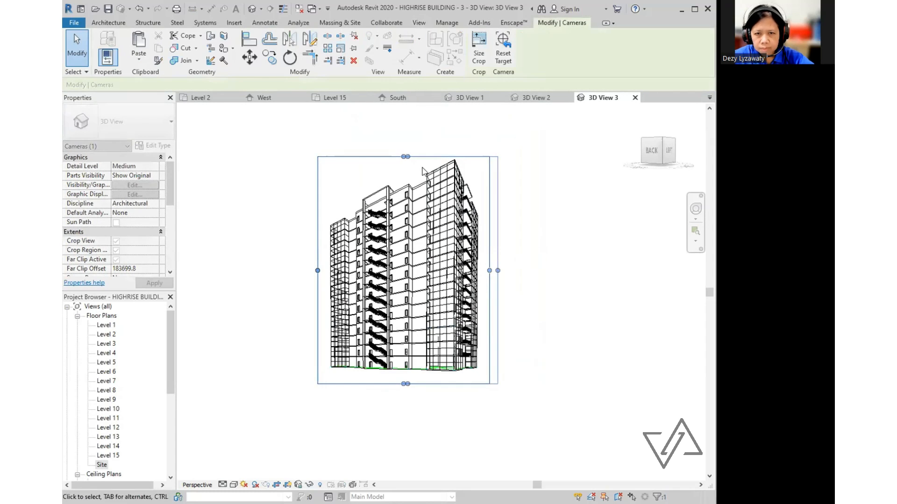
drag(405, 156, 405, 146)
click(512, 311)
scroll(523, 283, up, 1)
middle_drag(523, 281, 527, 296)
scroll(124, 369, down, 6)
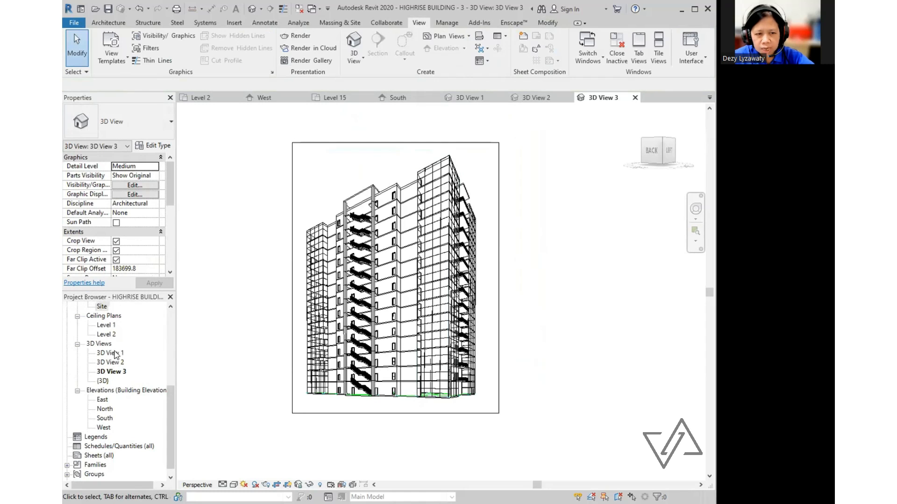
- Open the default {3D} view and orbit the tower to show the roof from a frontal angle
key(ctrl)
key(ctrl)
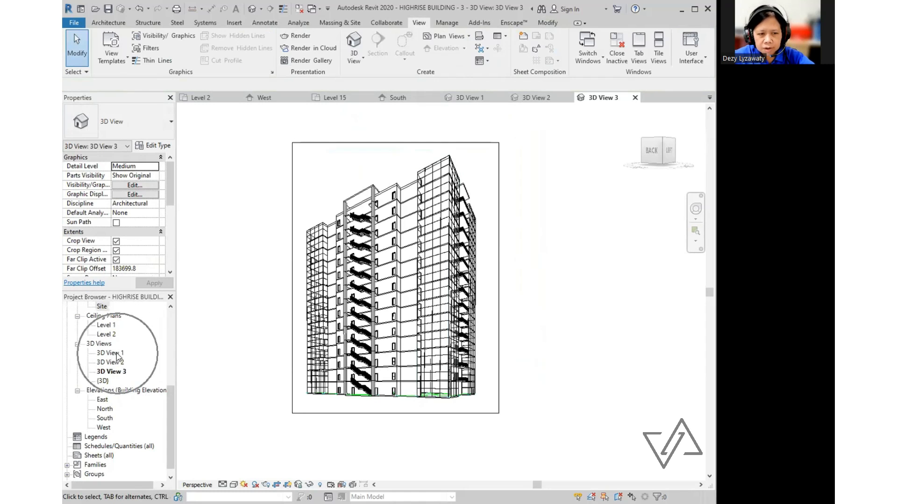
key(ctrl)
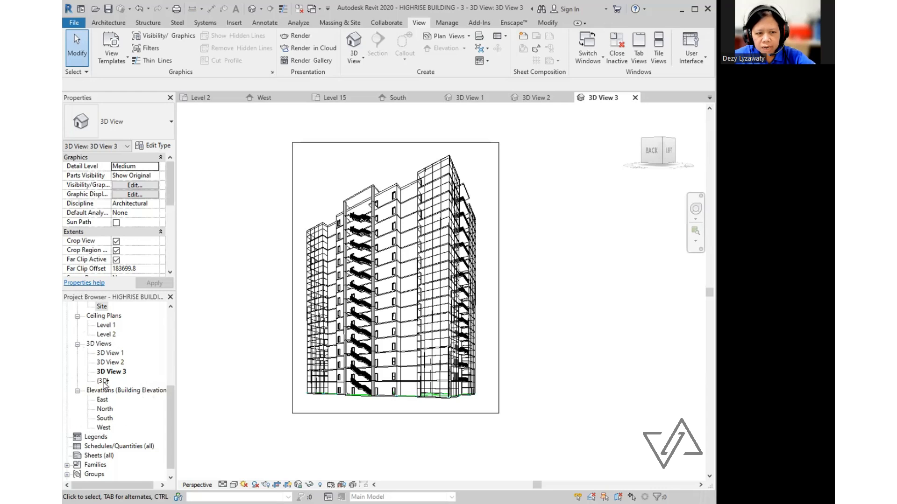
double_click(103, 381)
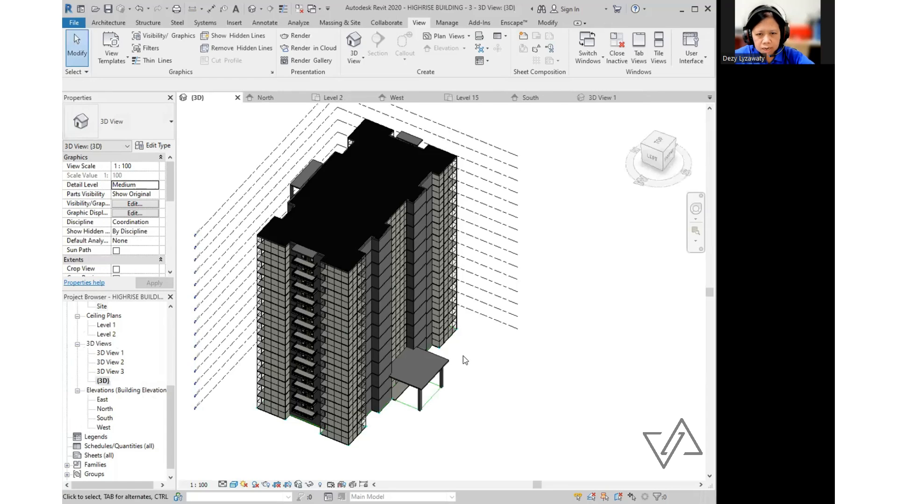
shift+middle_drag(310, 388, 316, 409)
shift+middle_drag(357, 343, 364, 369)
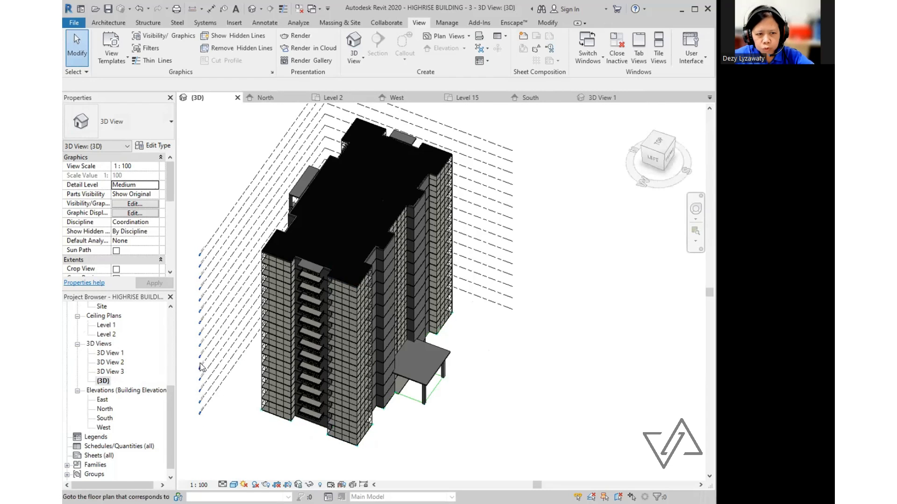
- Review 3D View 1, 3D View 2 and 3D View 3, then return to {3D}
double_click(117, 354)
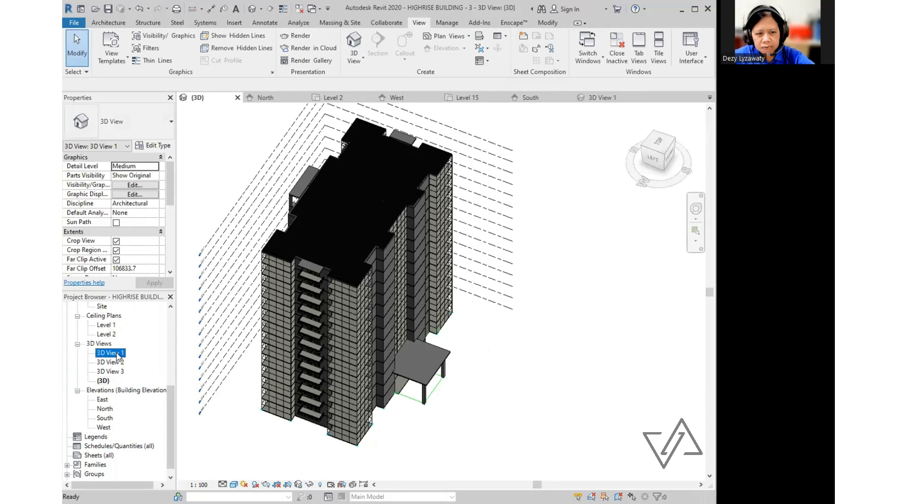
click(115, 363)
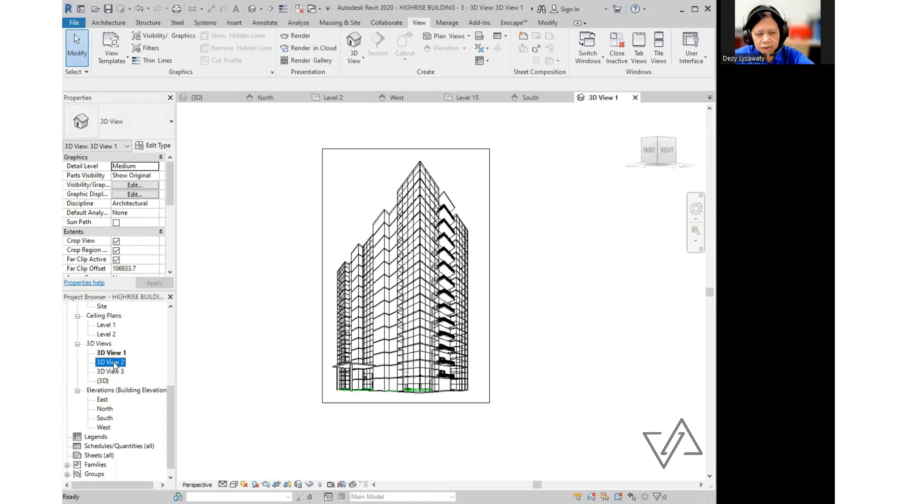
double_click(115, 363)
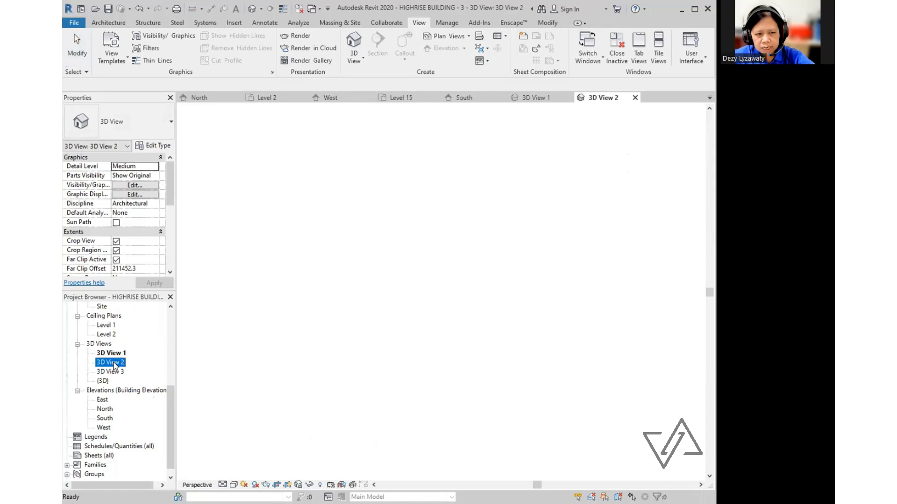
double_click(112, 371)
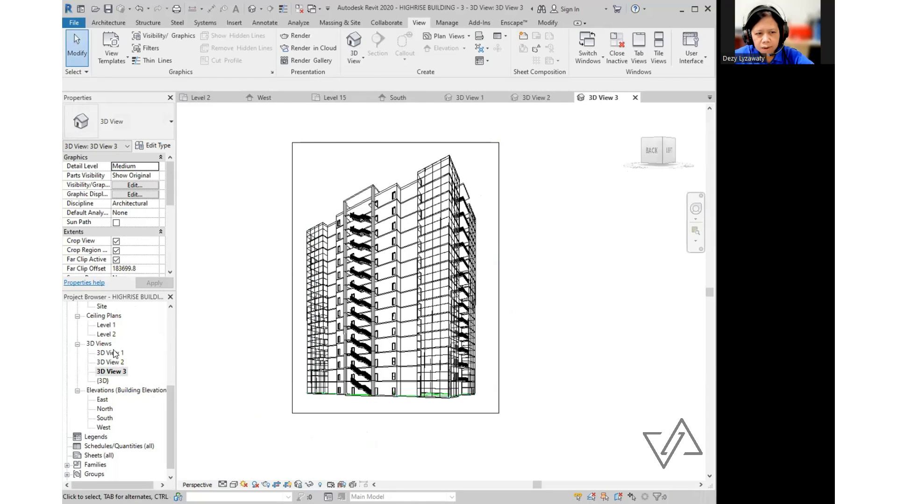
double_click(103, 381)
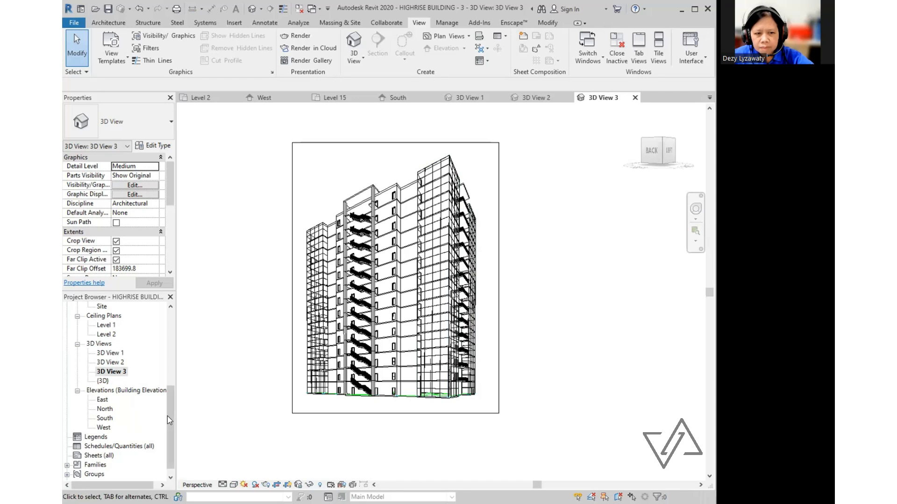
- Open the Level 1 floor plan and set its visual style to Hidden Line
scroll(126, 341, up, 5)
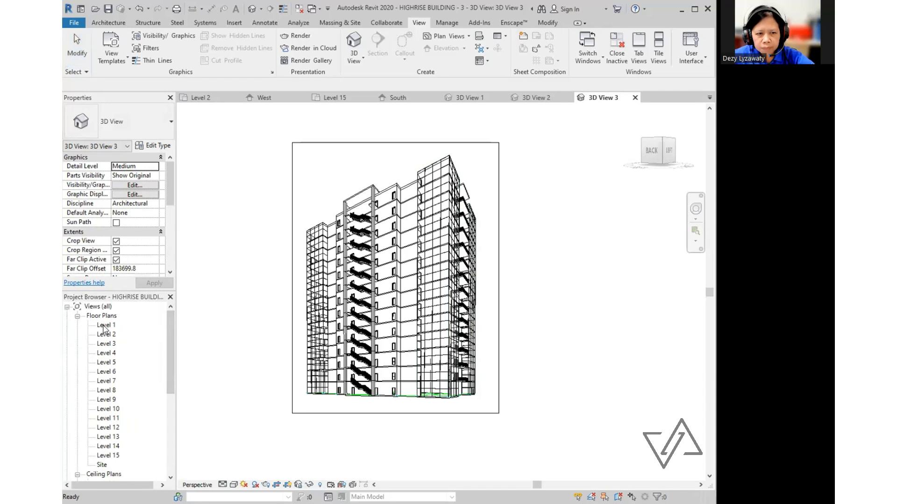
double_click(104, 326)
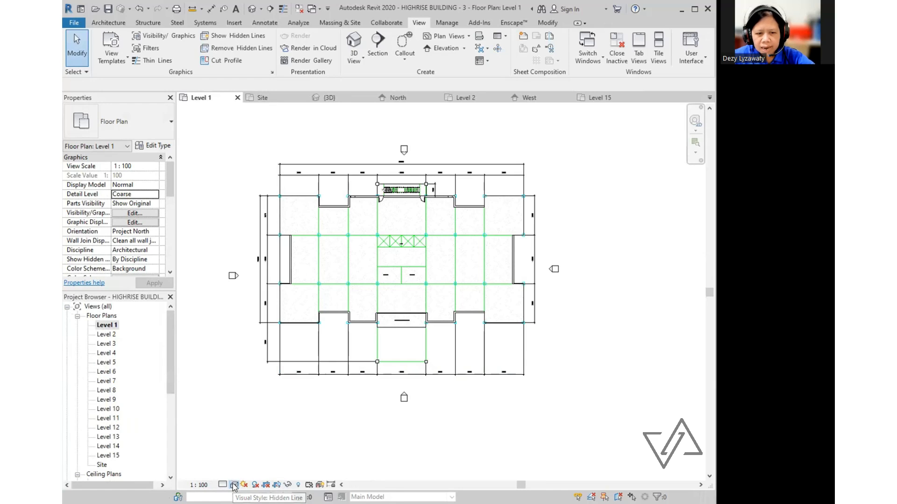
click(234, 485)
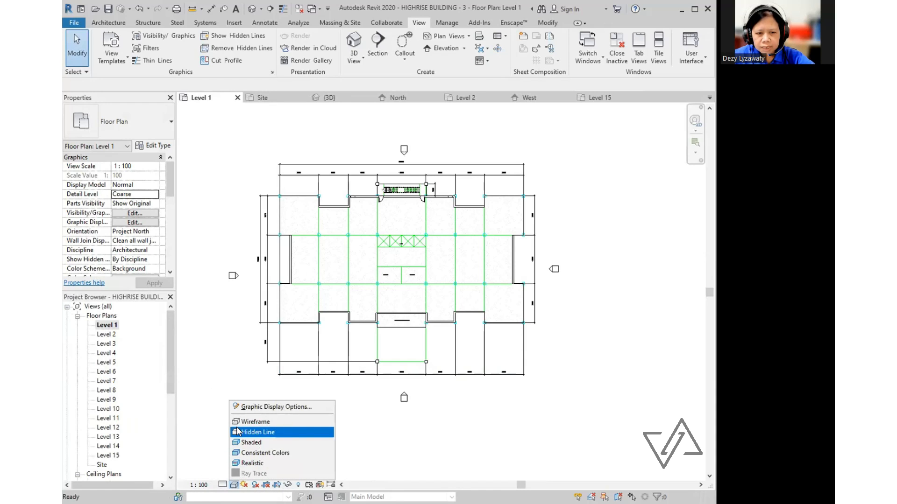
click(234, 486)
click(235, 487)
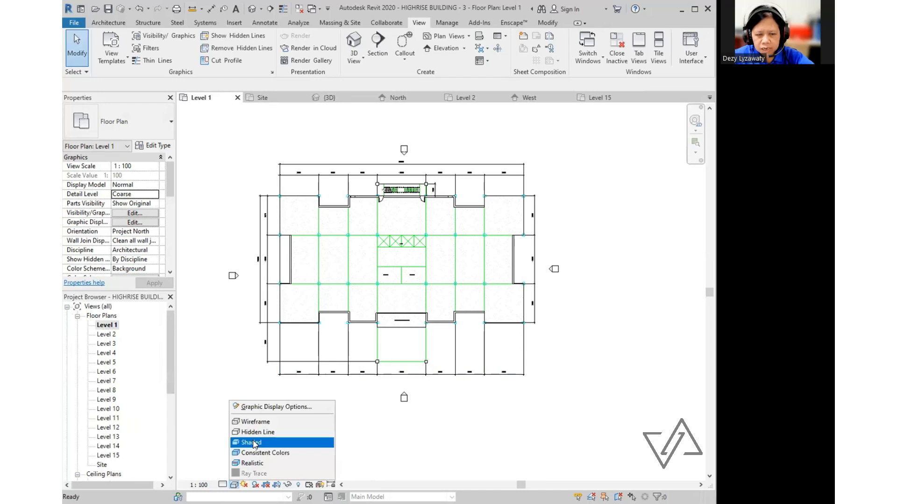
click(255, 444)
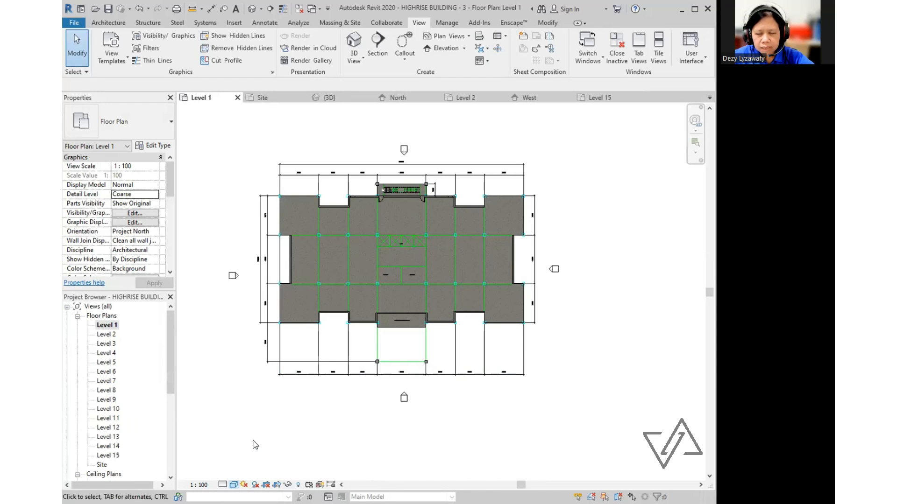
click(234, 485)
click(253, 426)
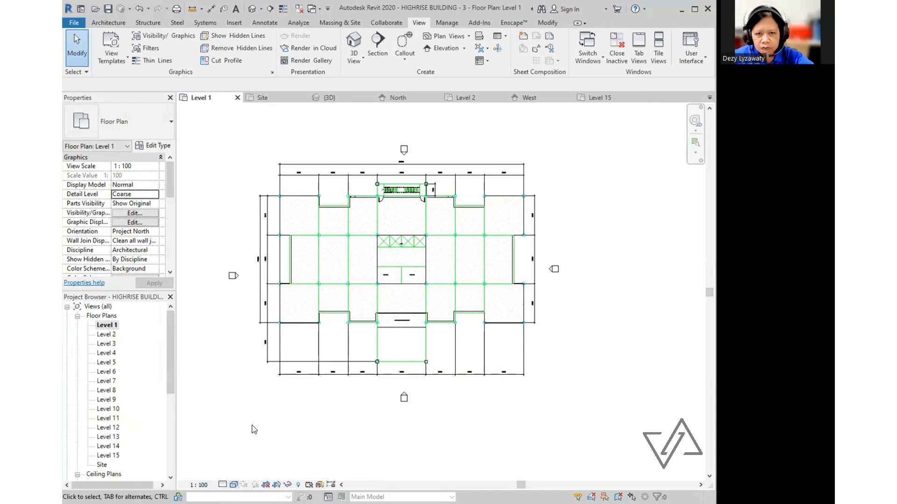
click(234, 485)
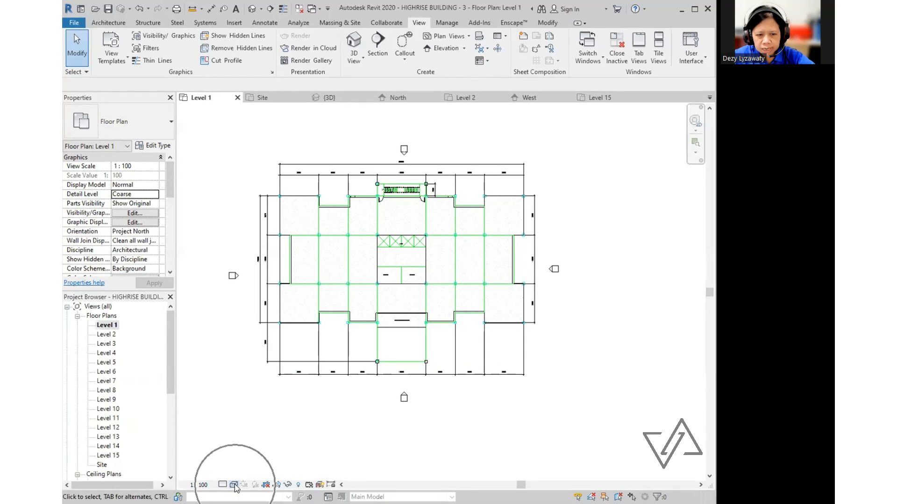
click(253, 433)
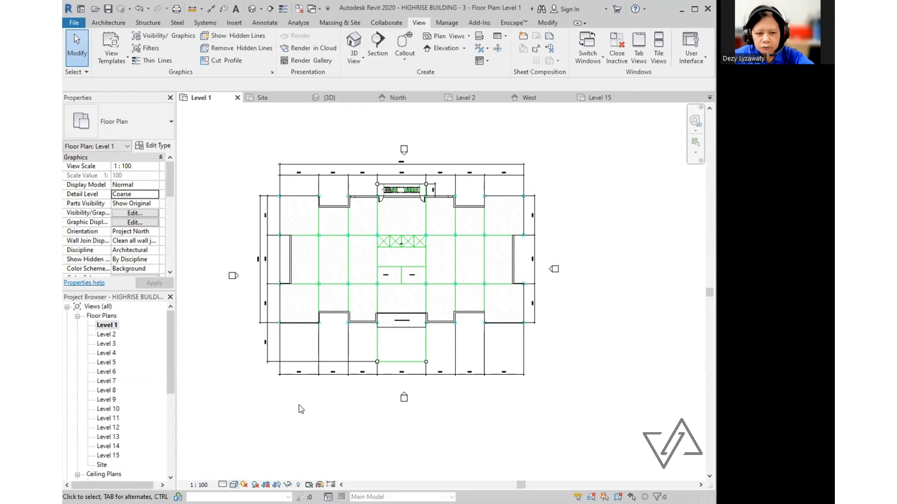
- Turn on shadows so the walls cast shadows across the Level 1 plan
click(254, 486)
click(255, 486)
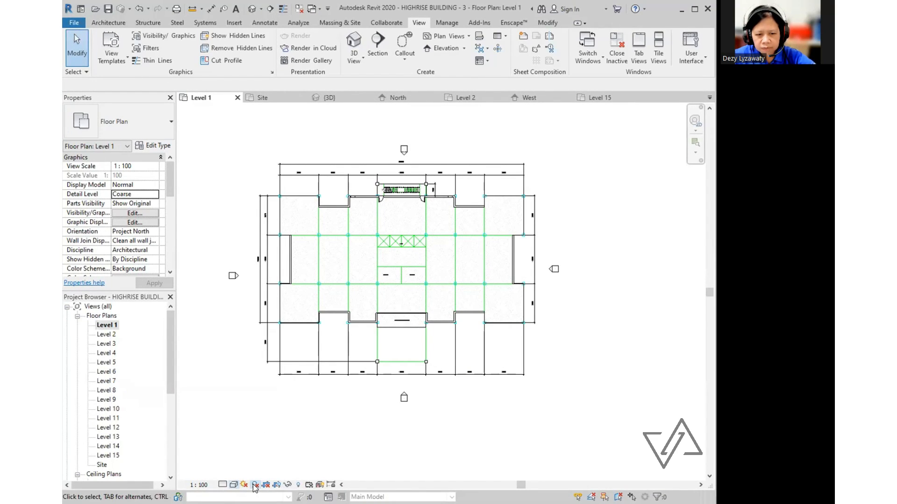
click(254, 487)
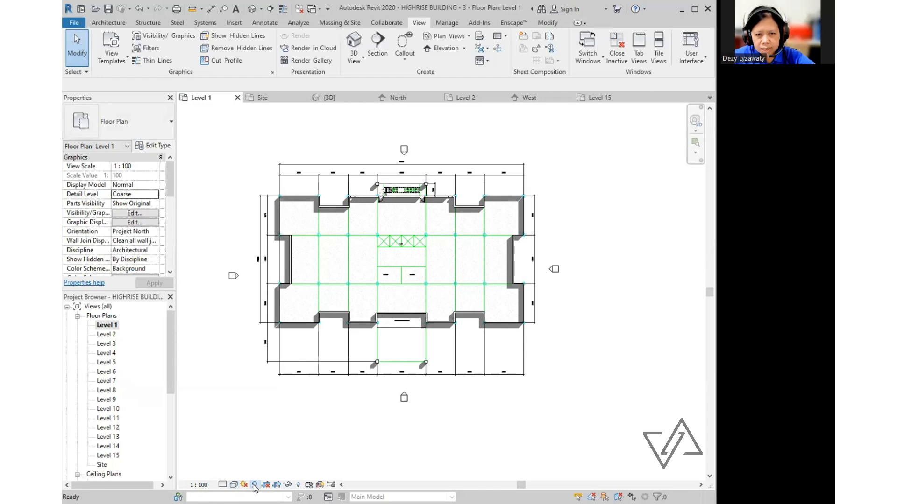
click(255, 486)
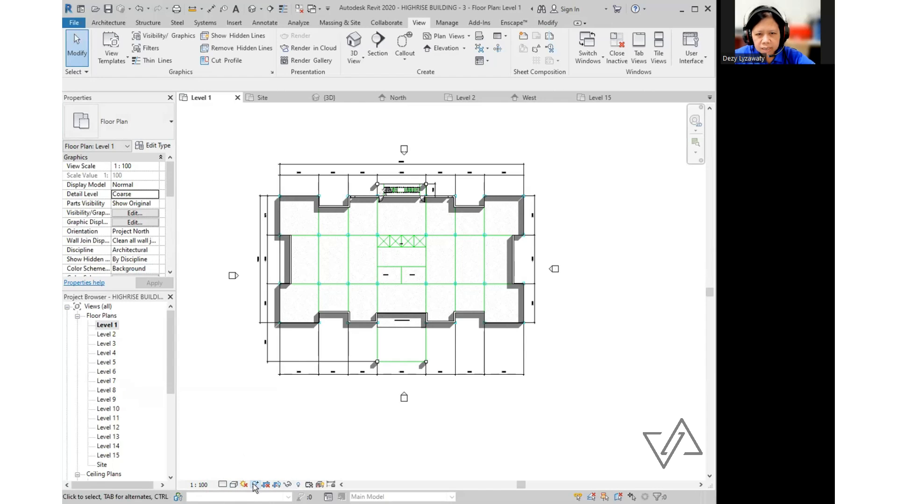
click(254, 487)
click(255, 487)
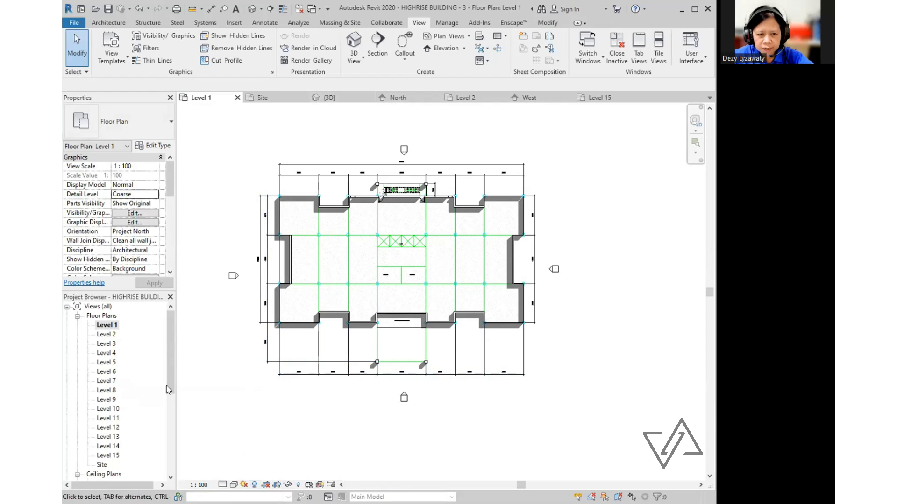
drag(167, 377, 168, 405)
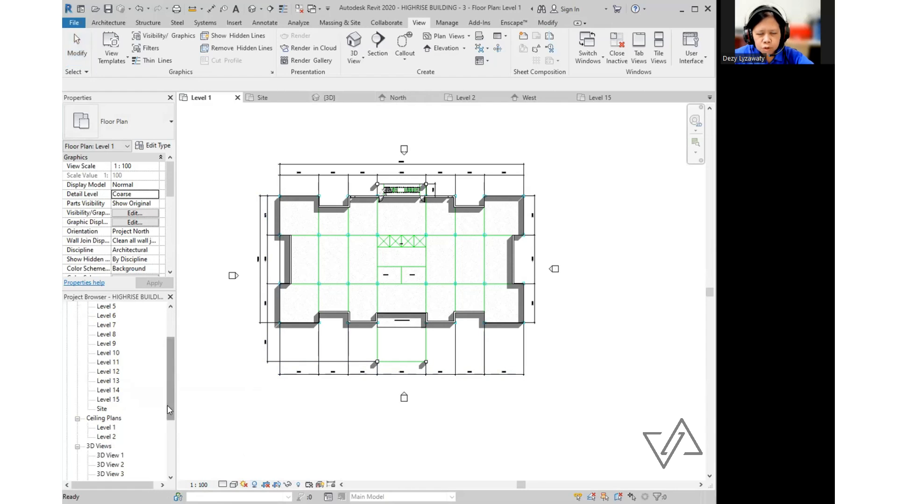
- Open the Site plan and set its visual style to Shaded
double_click(102, 409)
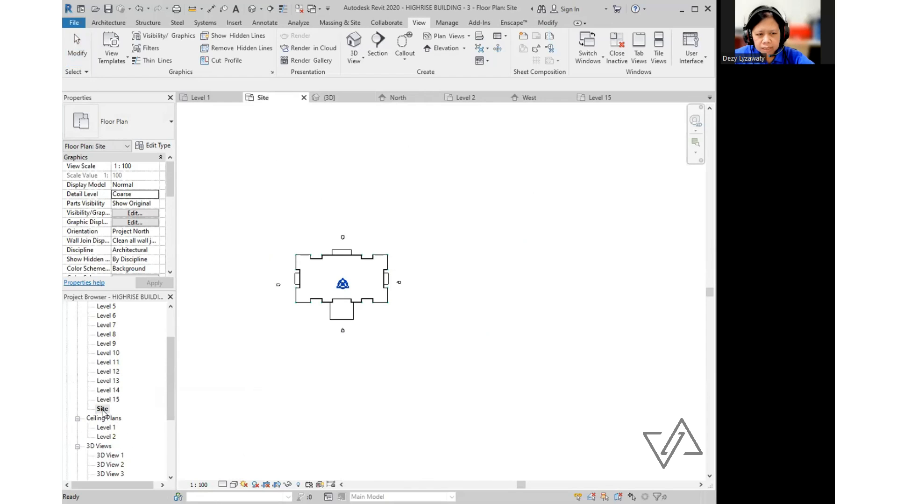
scroll(286, 311, up, 3)
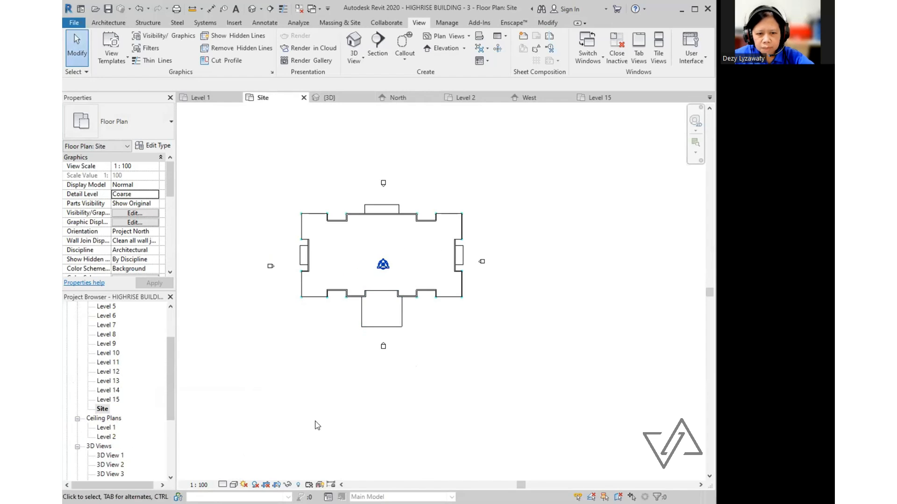
click(235, 486)
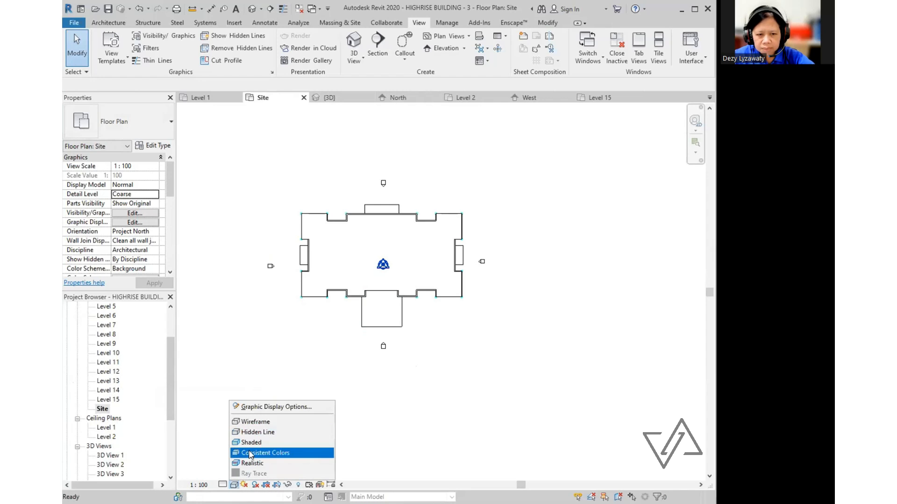
click(252, 444)
scroll(483, 209, up, 1)
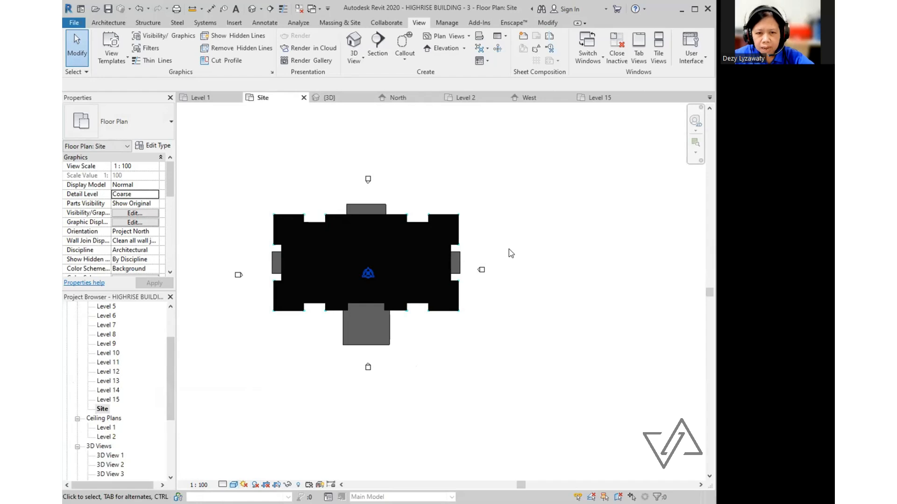
- Toggle the Site plan shadows on and back off, then recentre the building
click(256, 485)
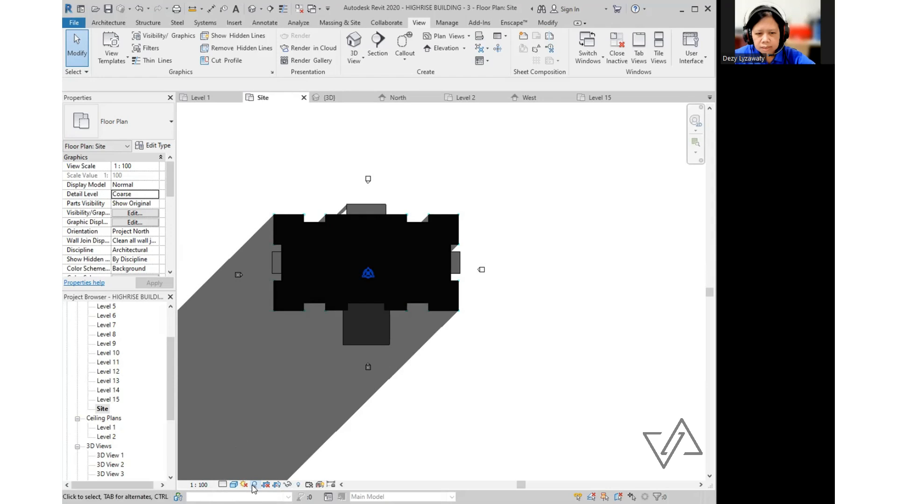
click(255, 485)
scroll(457, 345, up, 1)
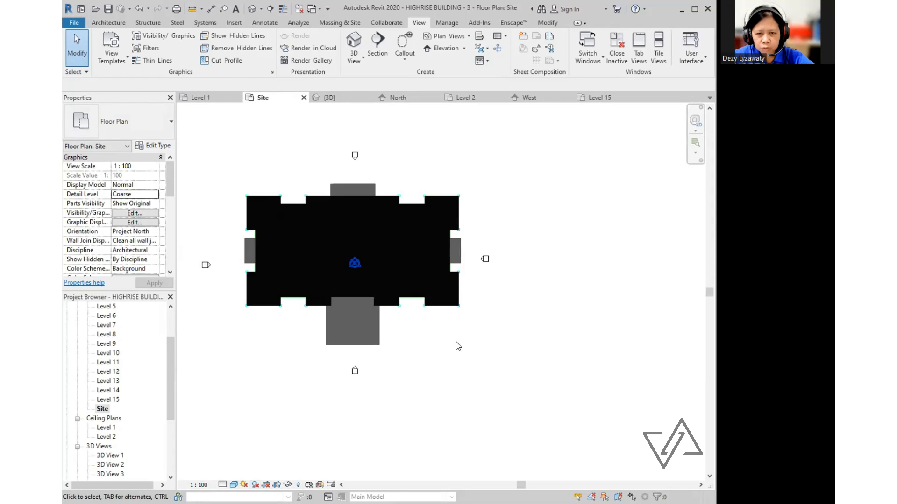
middle_drag(465, 348, 469, 368)
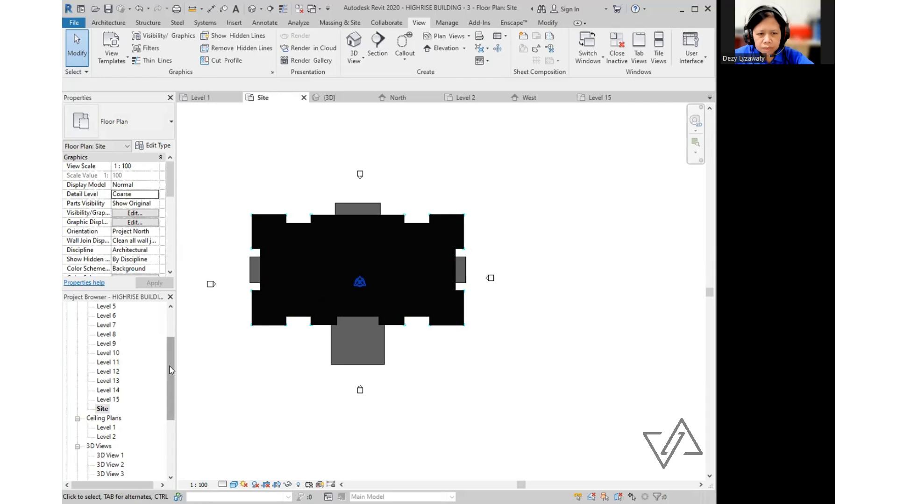
- Open the South elevation and set its visual style to Shaded
drag(171, 393, 178, 416)
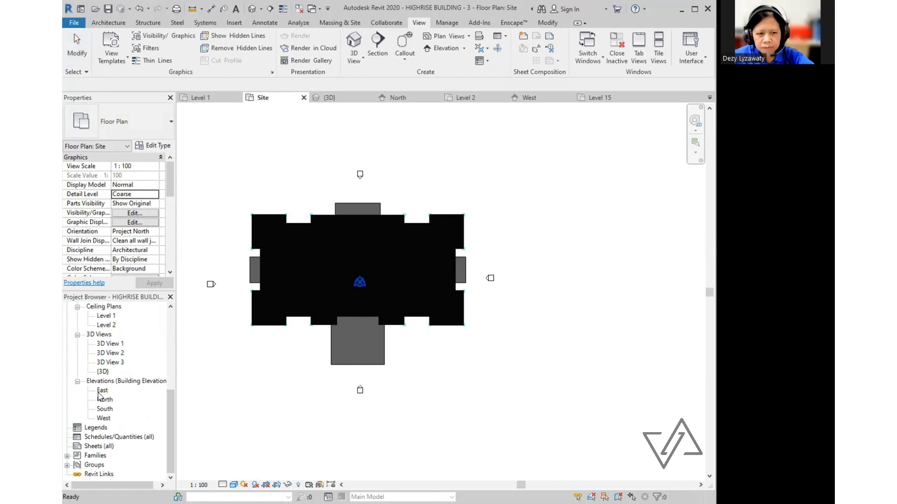
double_click(105, 409)
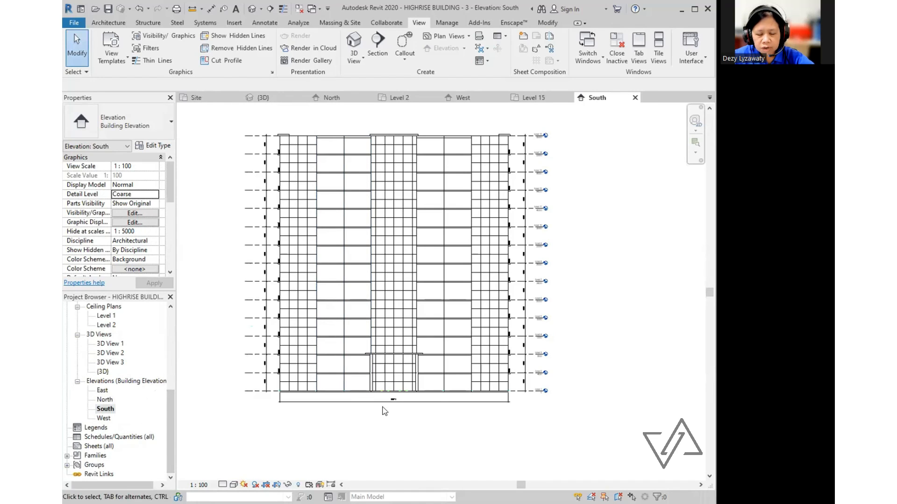
click(234, 486)
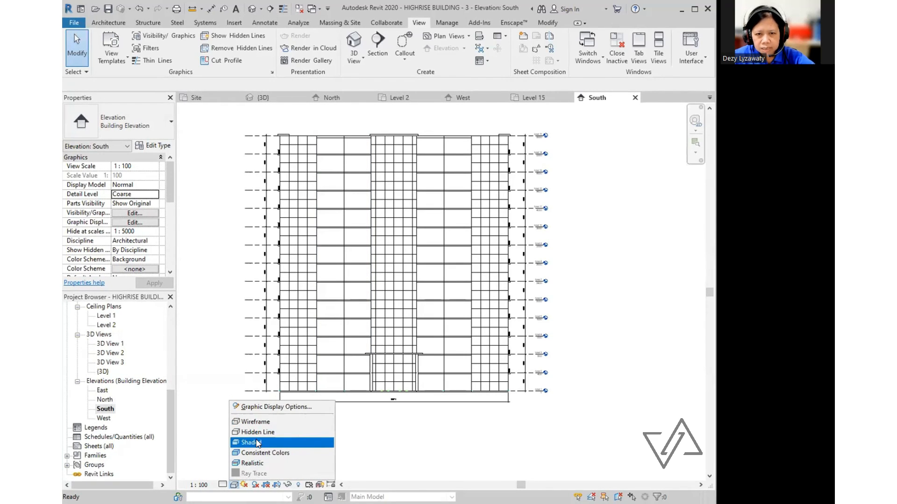
click(257, 442)
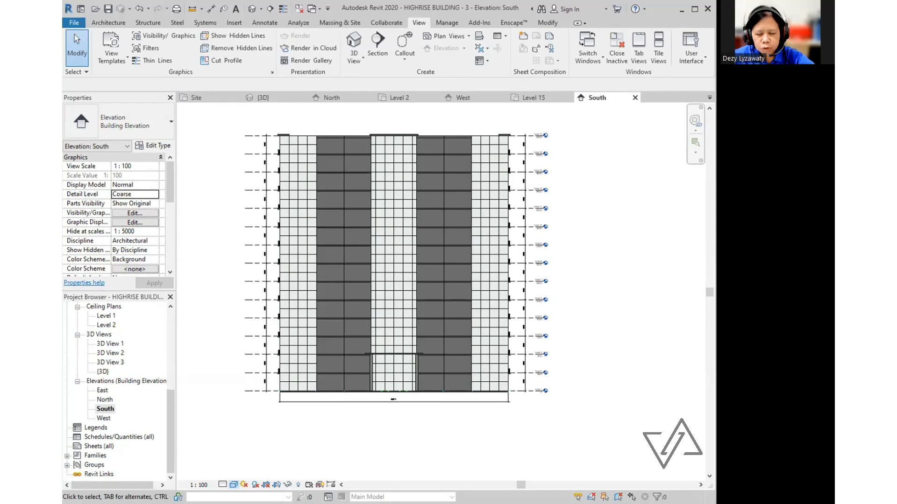
- Turn on cast shadows in the South elevation, then move to the North elevation
click(256, 486)
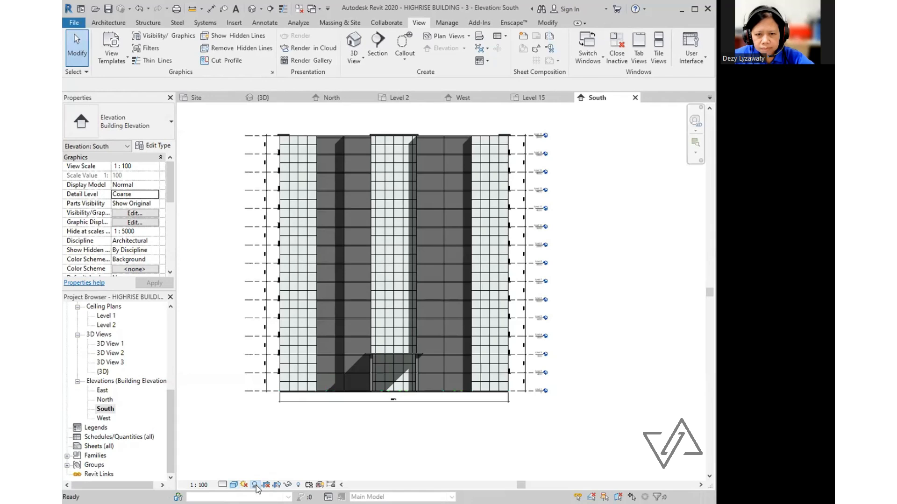
click(256, 486)
click(256, 486)
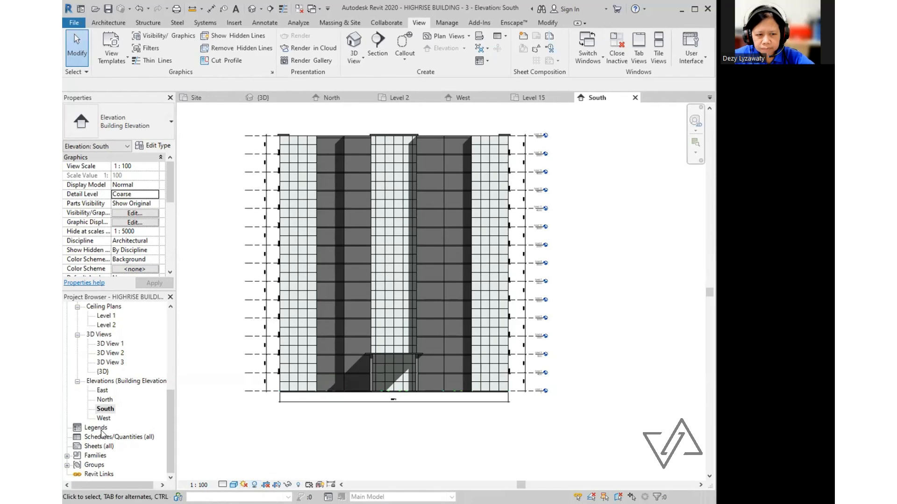
double_click(105, 400)
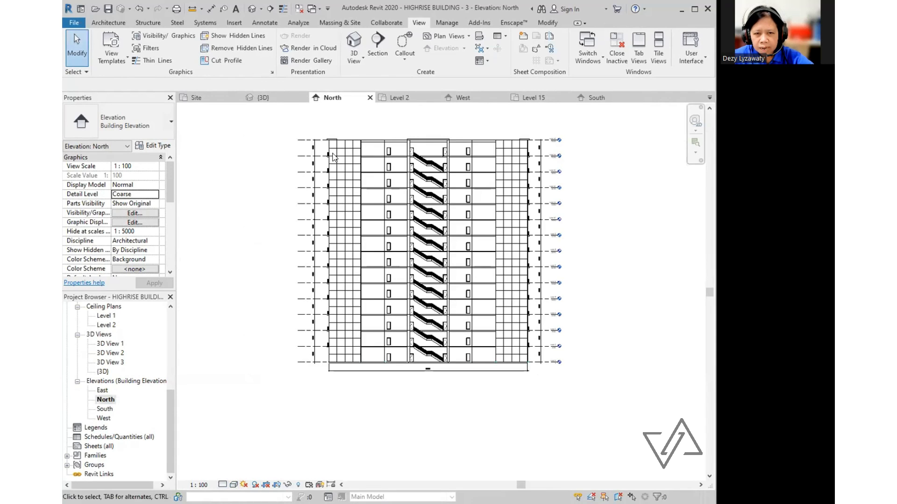
click(233, 486)
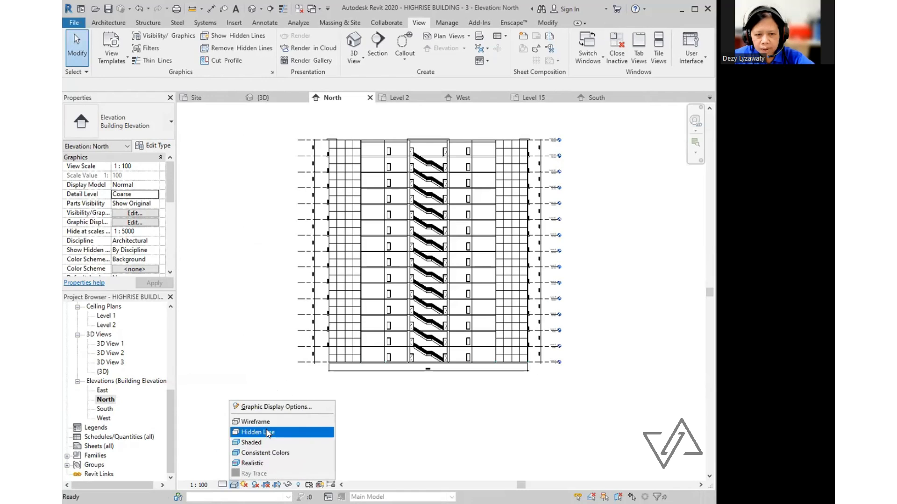
- Turn on shadows for North, and give the East elevation Consistent Colors with shadows
click(256, 486)
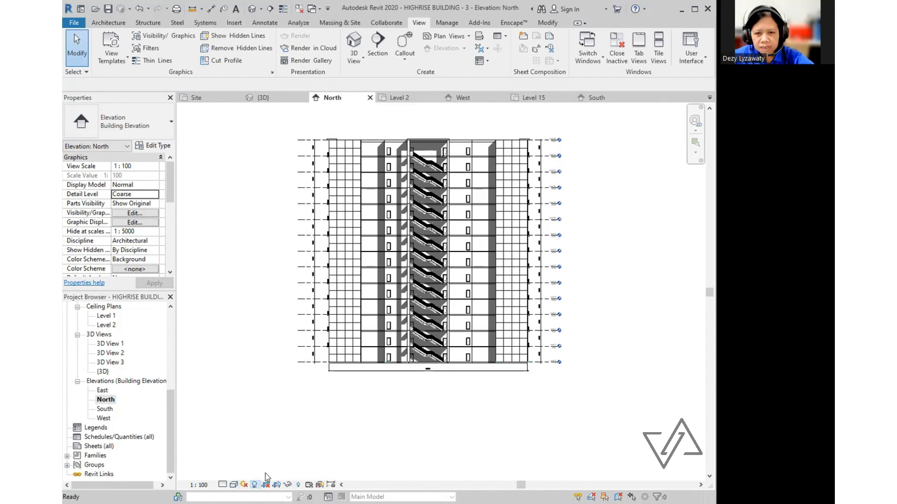
double_click(102, 390)
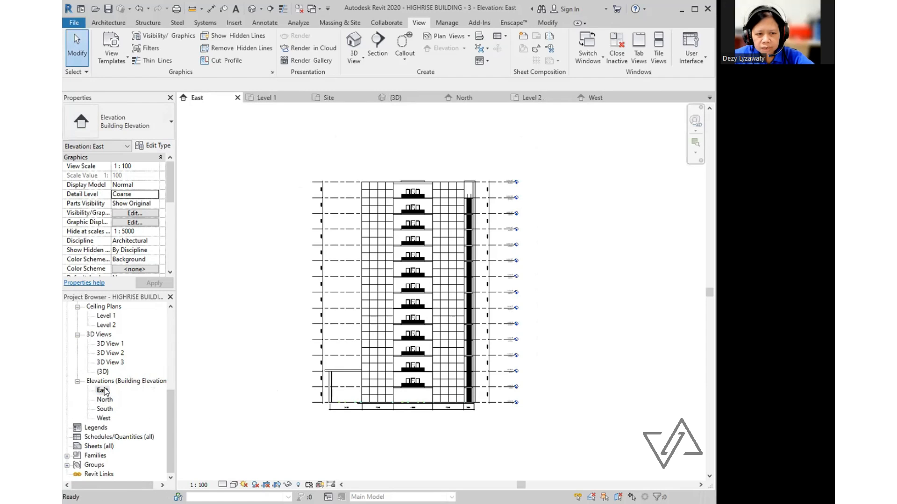
click(234, 485)
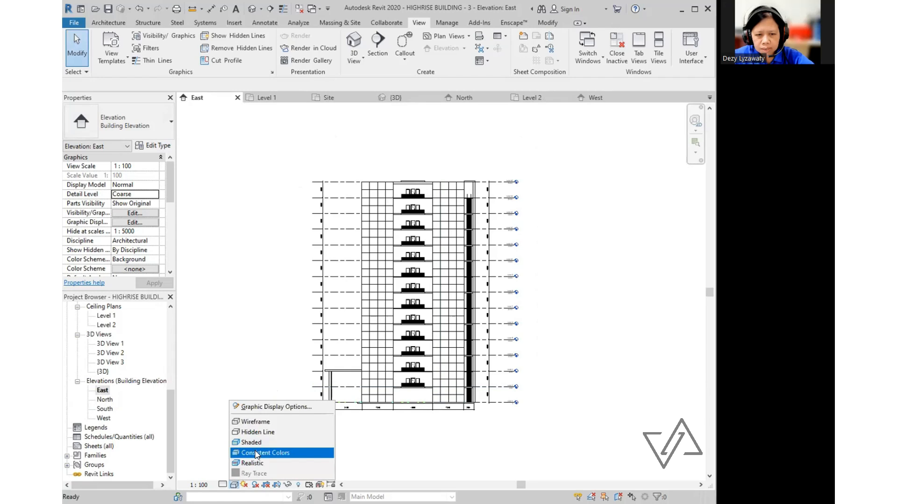
click(255, 453)
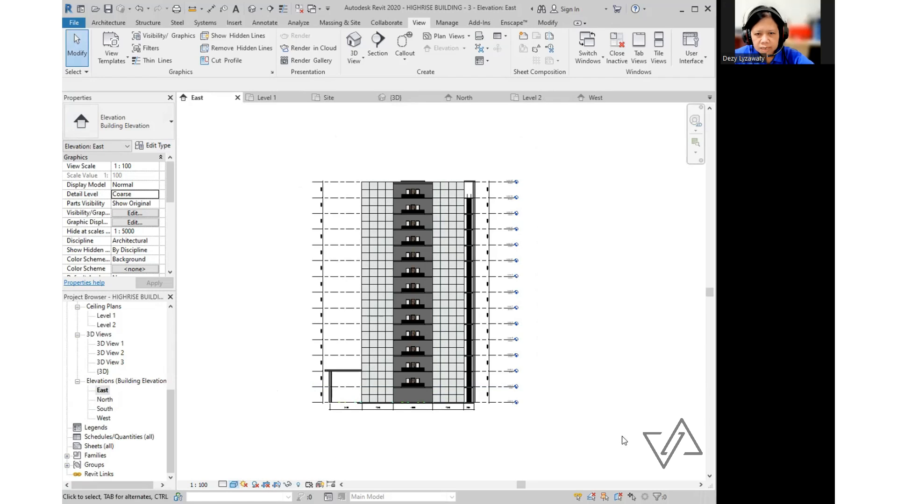
click(255, 484)
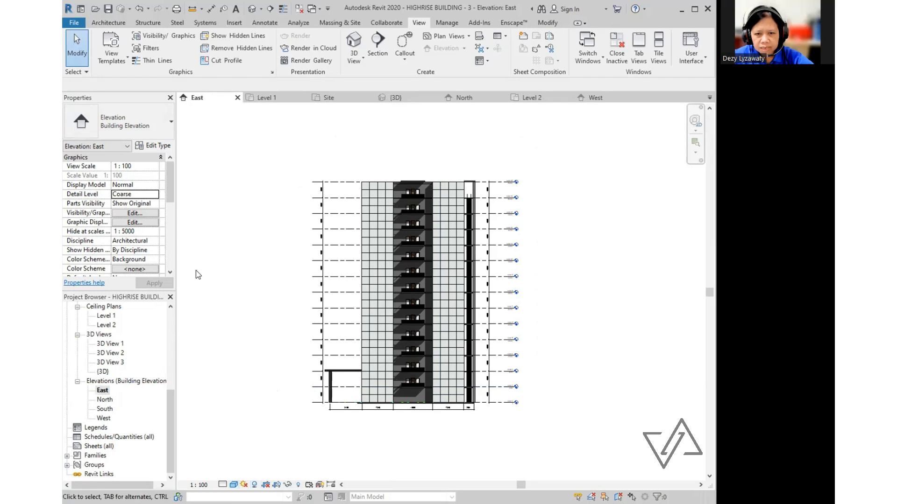
- Open the West elevation
double_click(103, 418)
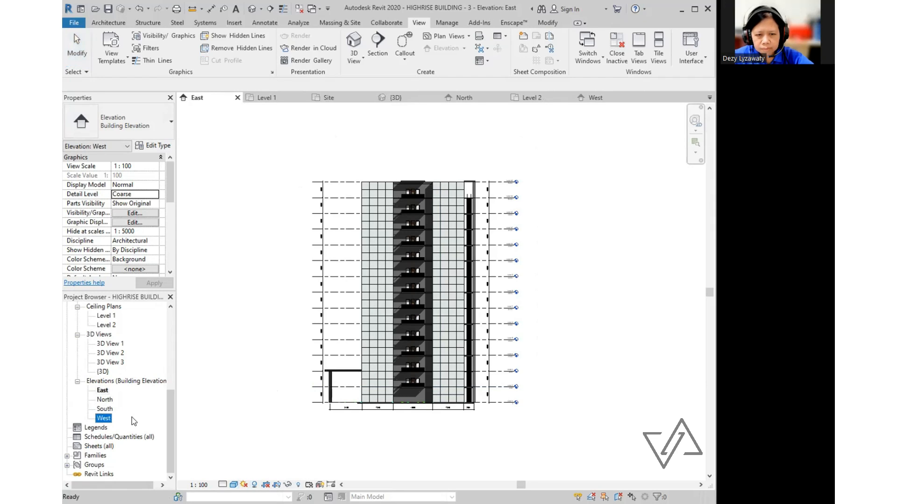
scroll(168, 413, up, 3)
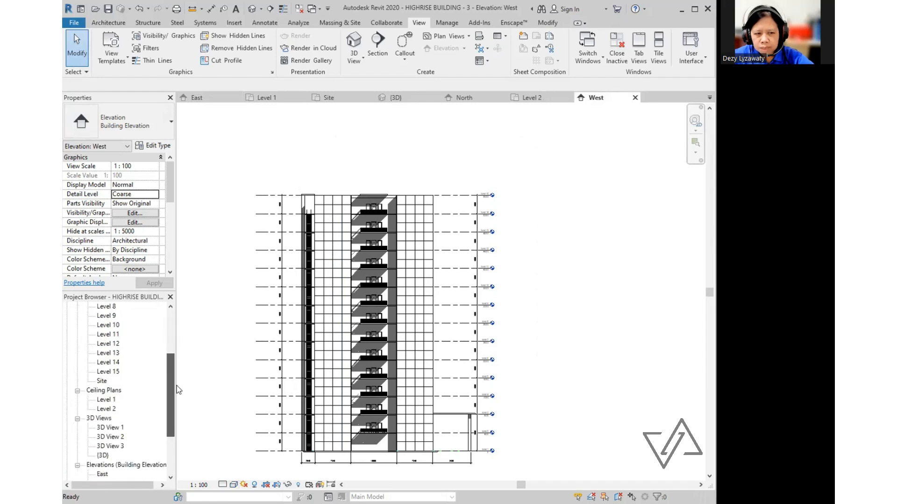
scroll(176, 390, down, 3)
scroll(140, 397, up, 1)
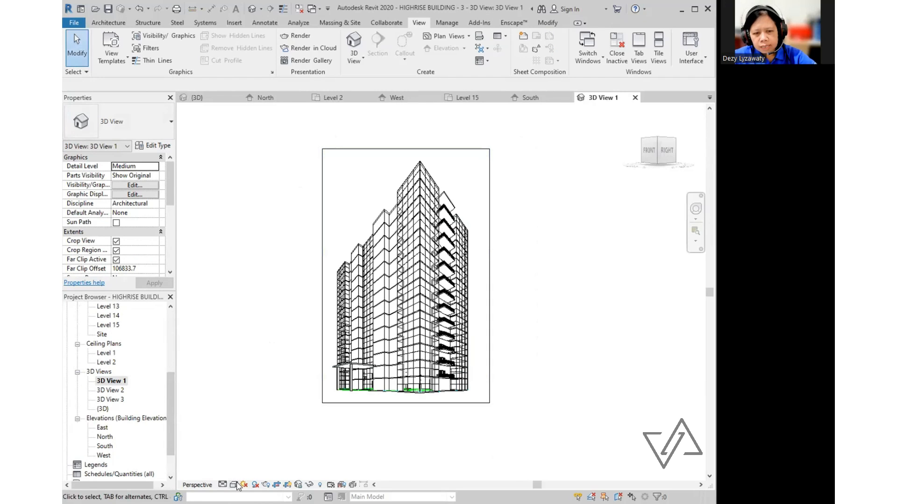
- Preview 3D View 1 in Shaded, Consistent Colors and Realistic styles, leaving Ray Trace unused
click(234, 485)
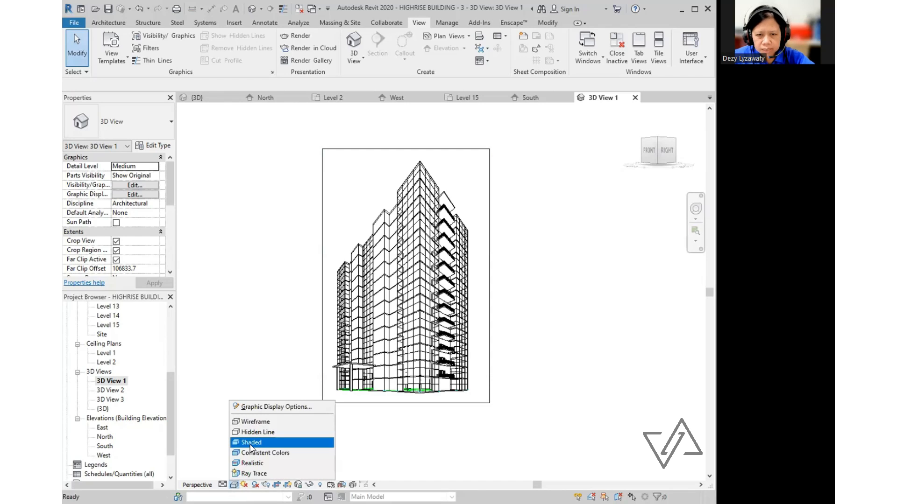
click(251, 442)
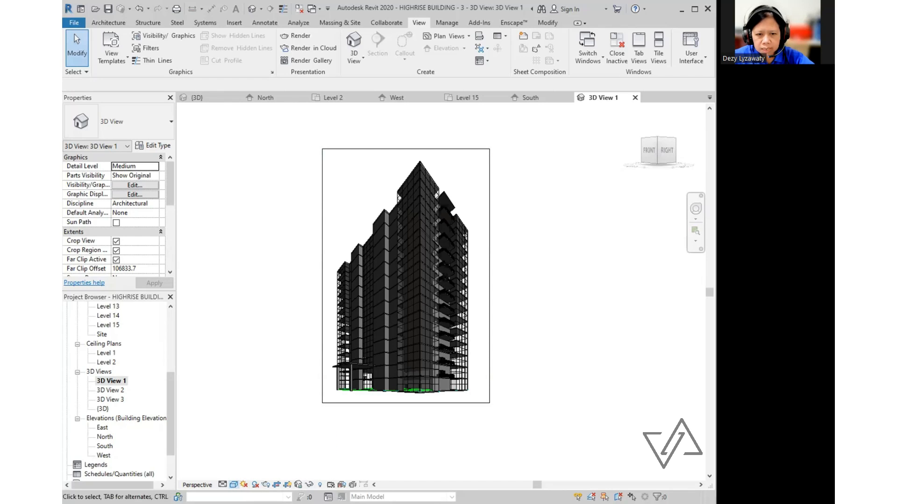
click(234, 486)
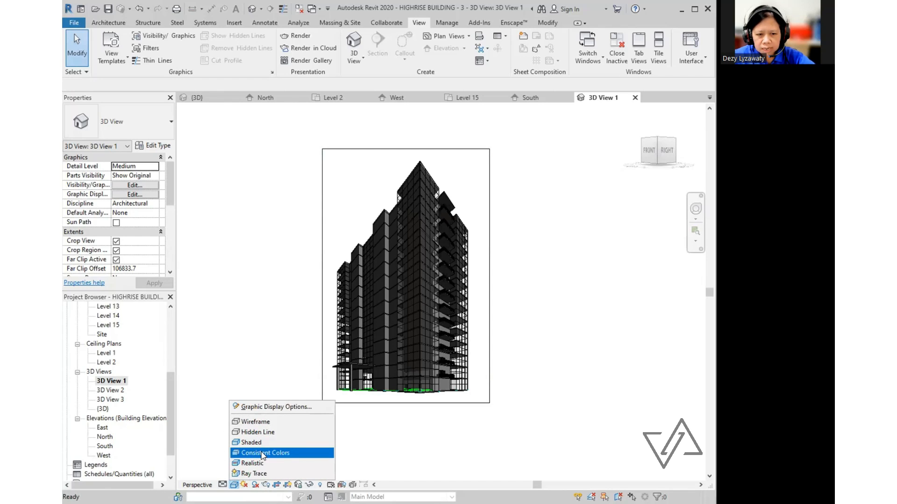
click(262, 454)
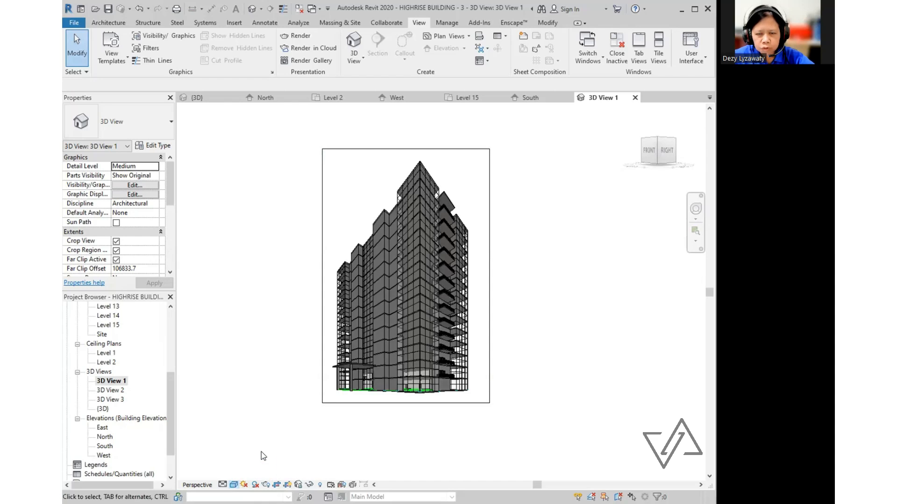
click(234, 486)
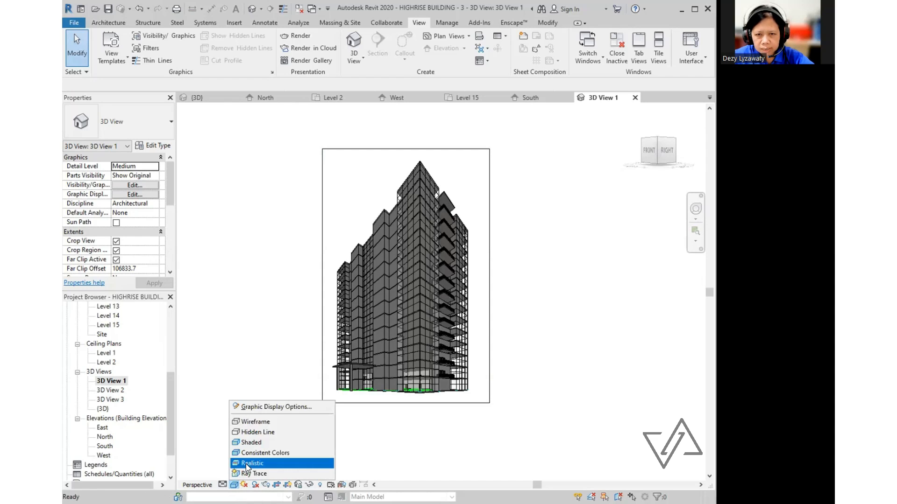
click(246, 464)
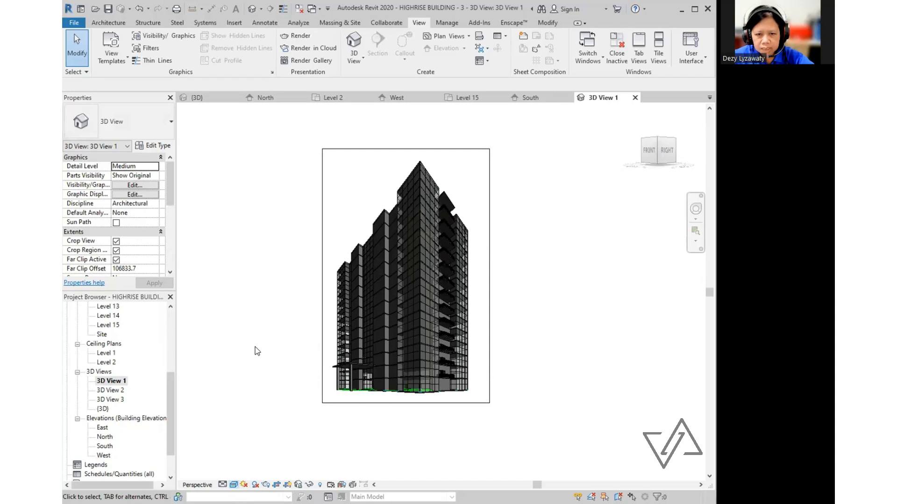
click(235, 486)
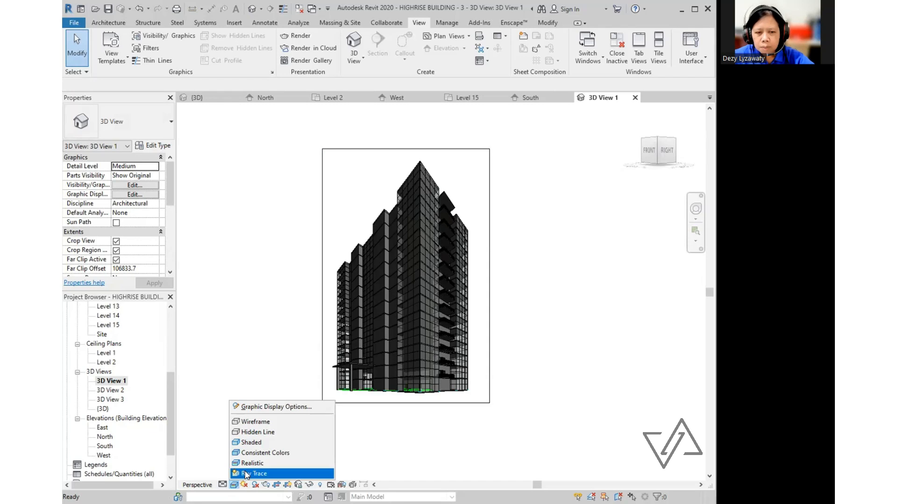
click(266, 326)
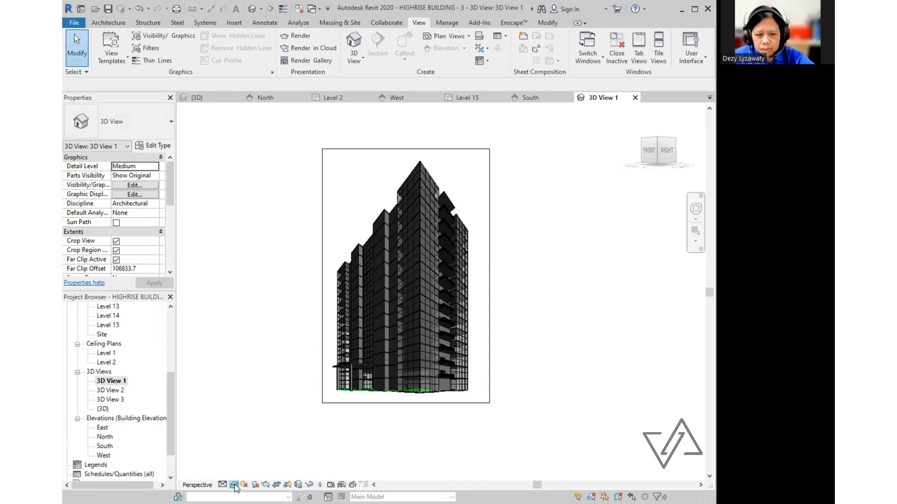
- Return 3D View 1 to Shaded display and pan the tower lower in the frame
click(235, 484)
click(249, 443)
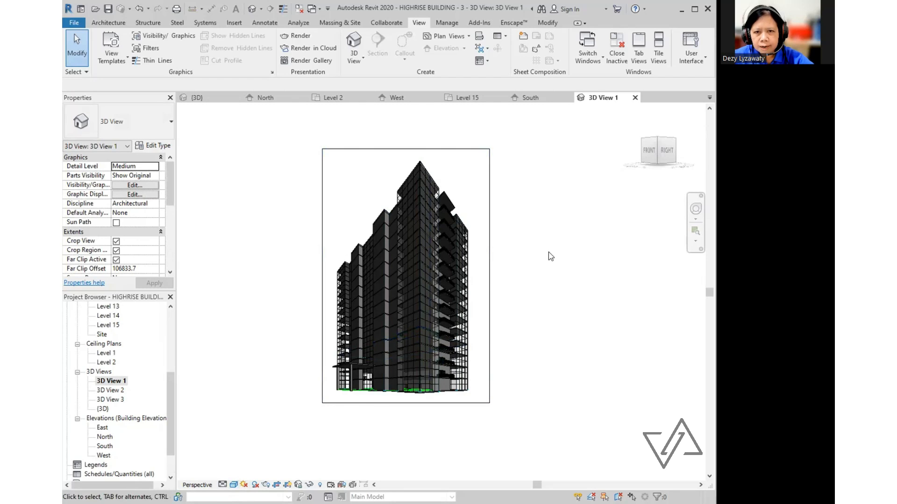
middle_drag(549, 254, 552, 288)
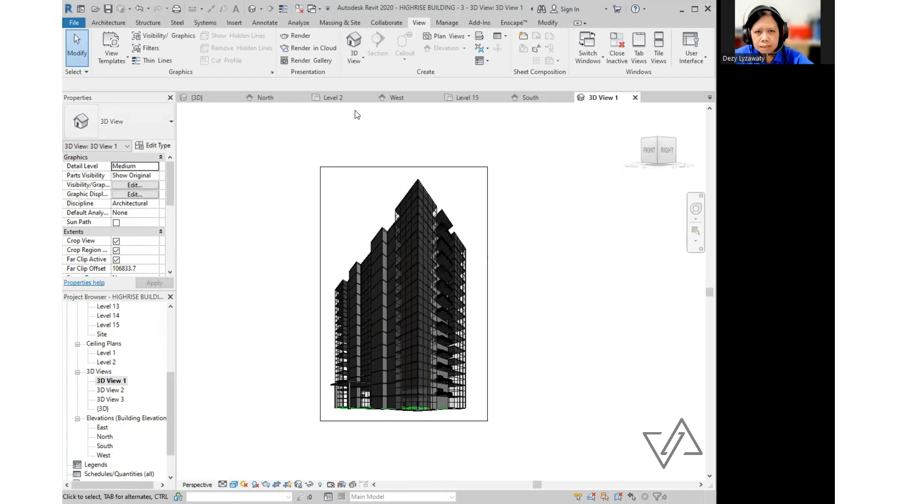
click(112, 384)
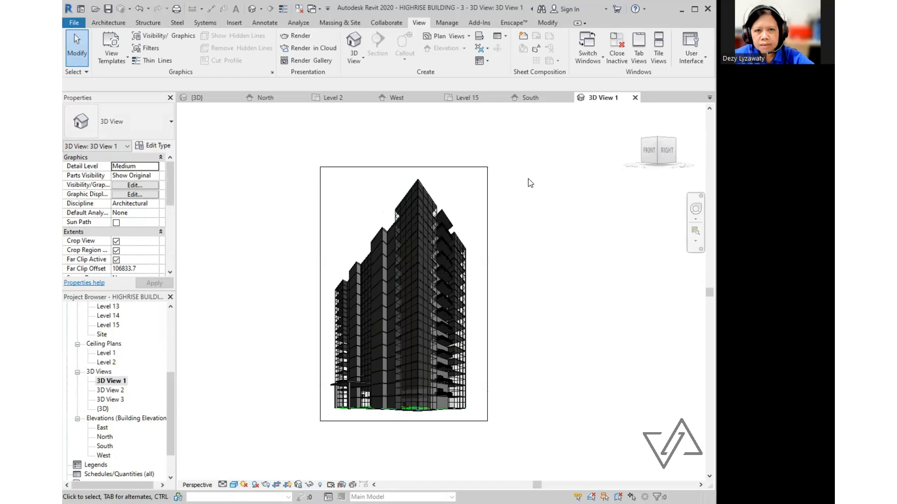
click(421, 23)
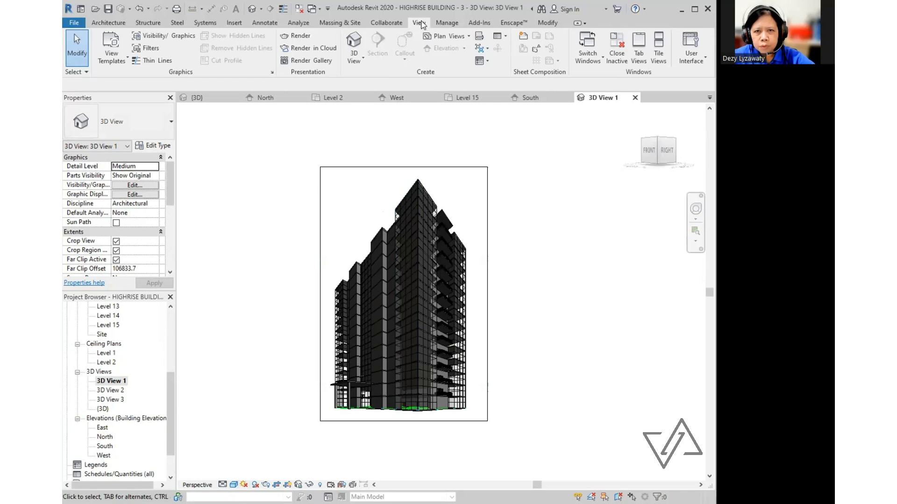
- Render 3D View 1 at Medium quality with Exterior: Sun only lighting and a Few Clouds sky
click(296, 37)
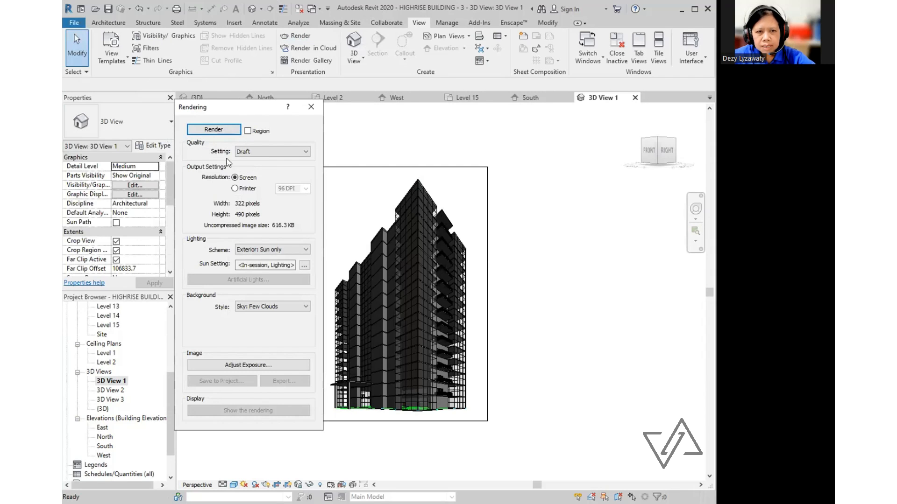
click(303, 152)
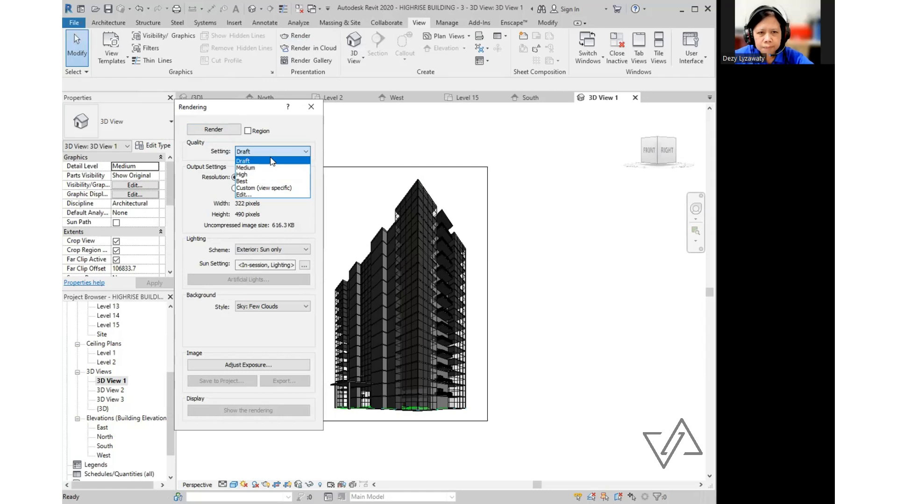
click(272, 169)
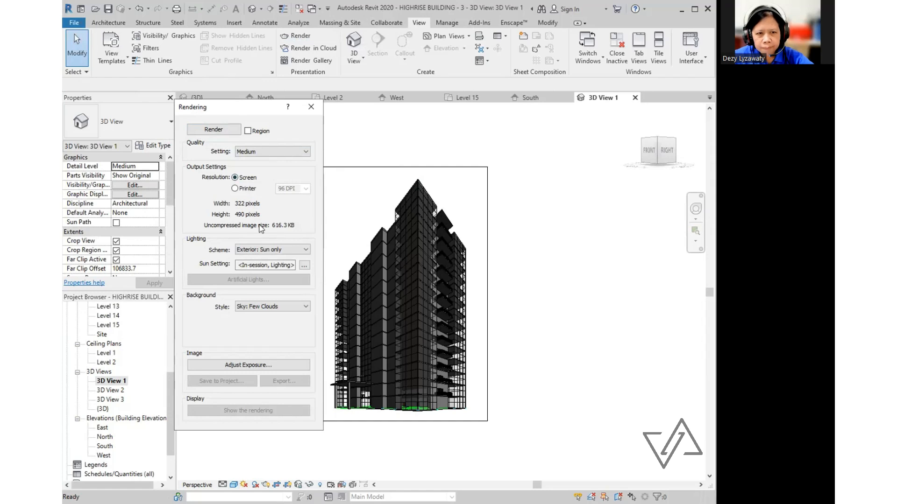
click(195, 244)
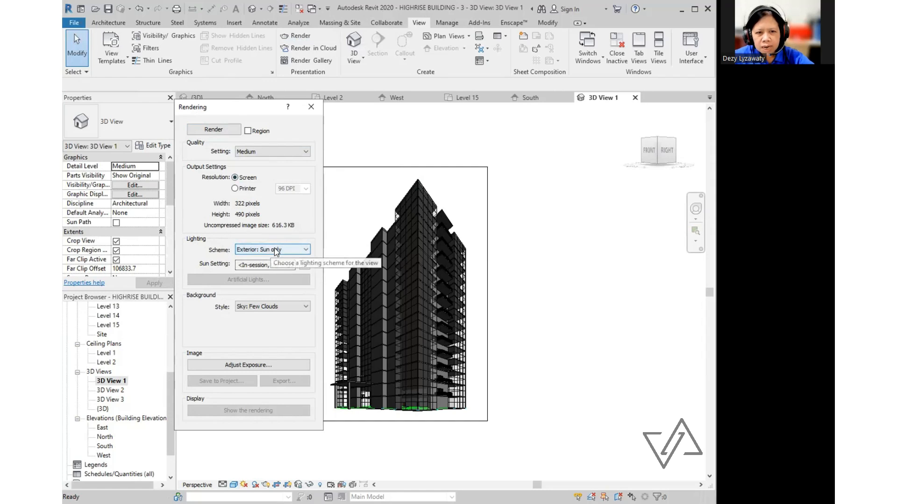
key(ctrl)
key(ctrl)
key(ctrl)
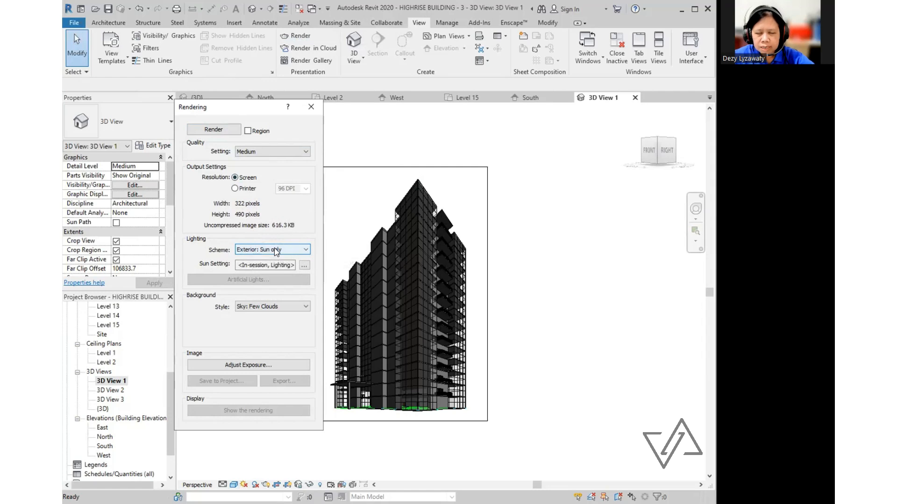
key(ctrl)
key(ctrl)
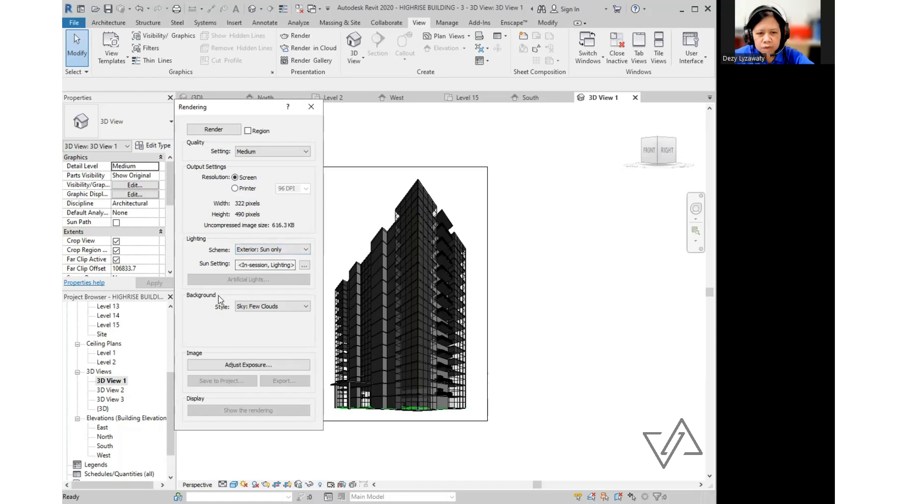
key(ctrl)
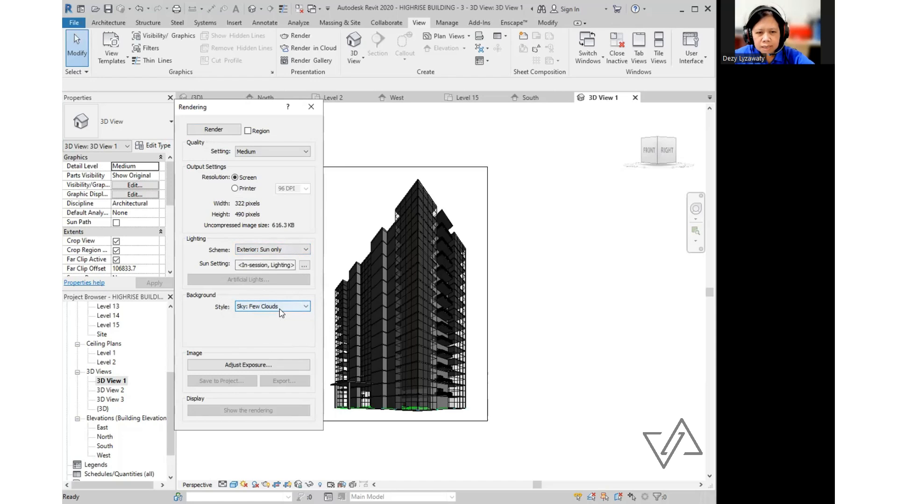
key(ctrl)
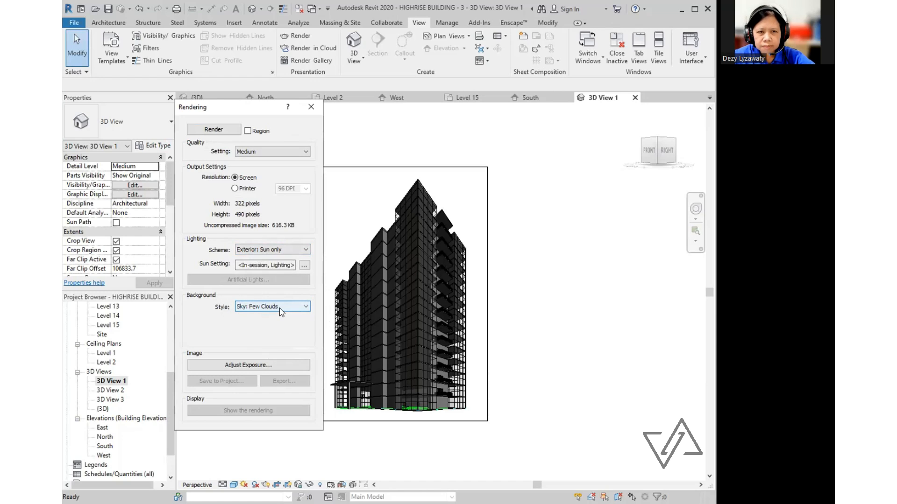
click(213, 129)
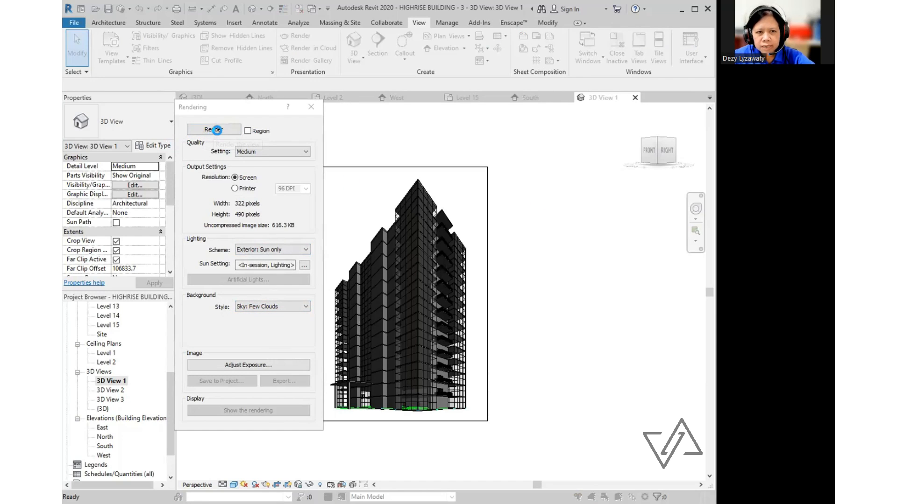
- Let the render finish and move the Rendering dialog further left
key(ctrl)
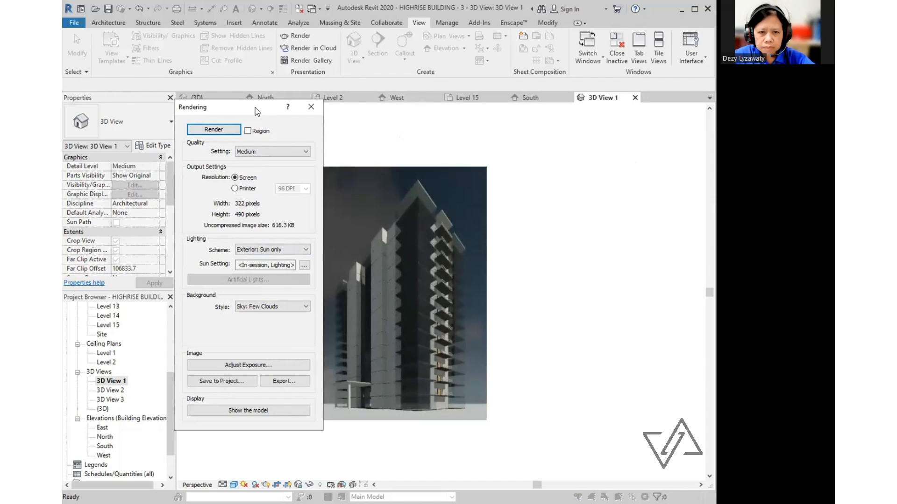
drag(255, 107, 219, 100)
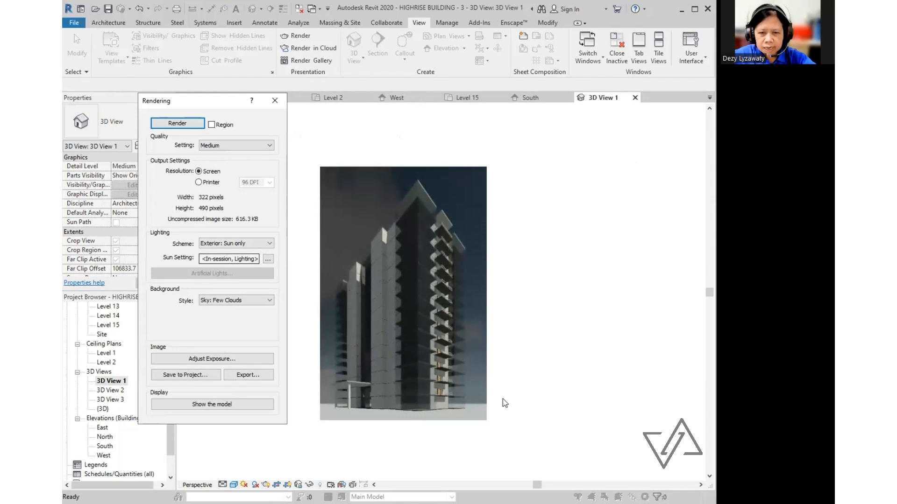
- Experiment with highlight and exposure values in Exposure Control, applying each trial
click(228, 362)
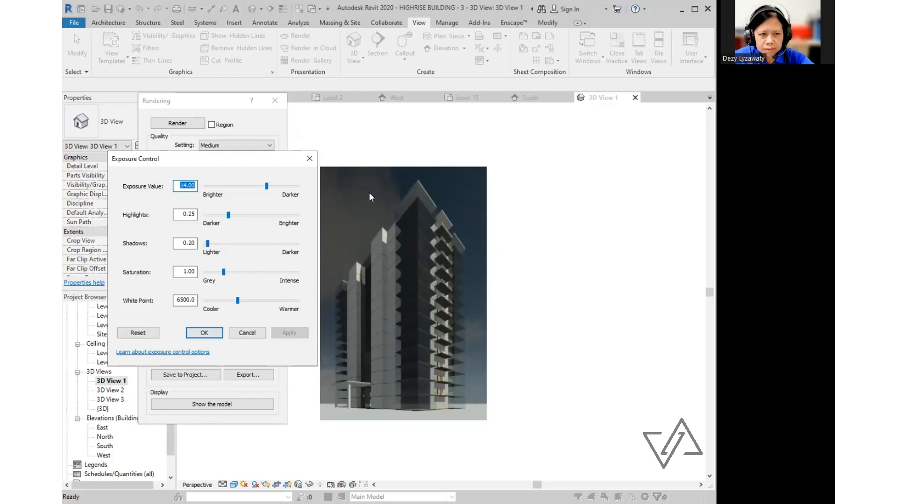
drag(228, 218, 240, 220)
click(298, 334)
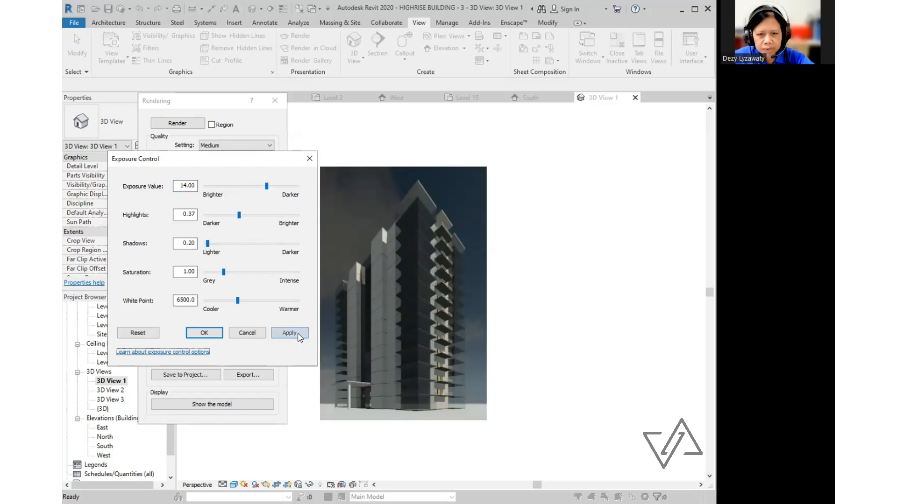
drag(266, 186, 255, 187)
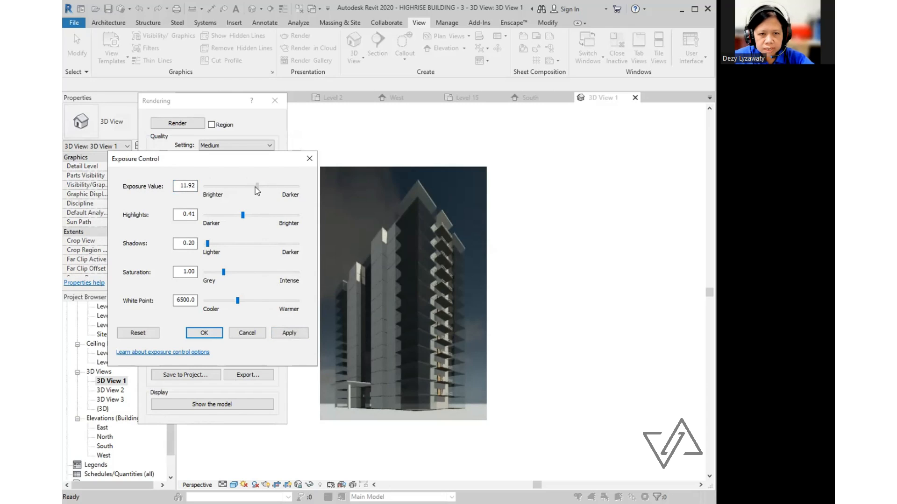
click(290, 337)
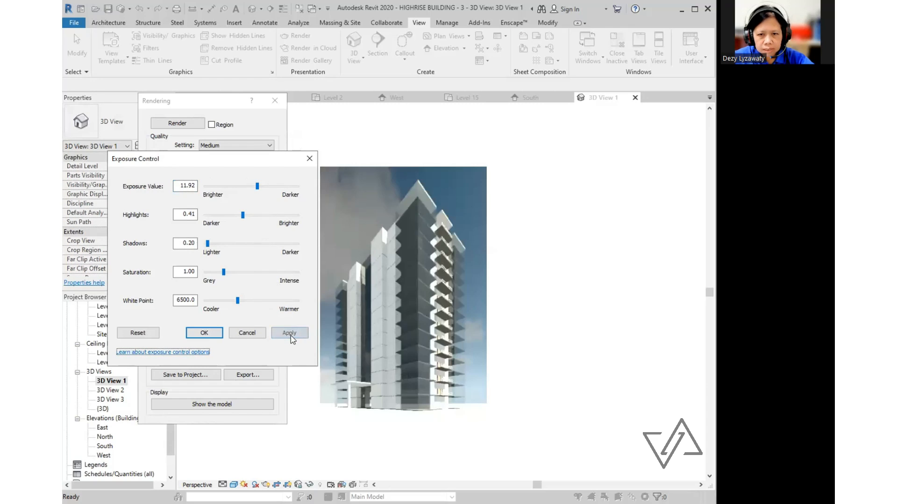
drag(257, 185, 252, 188)
click(255, 187)
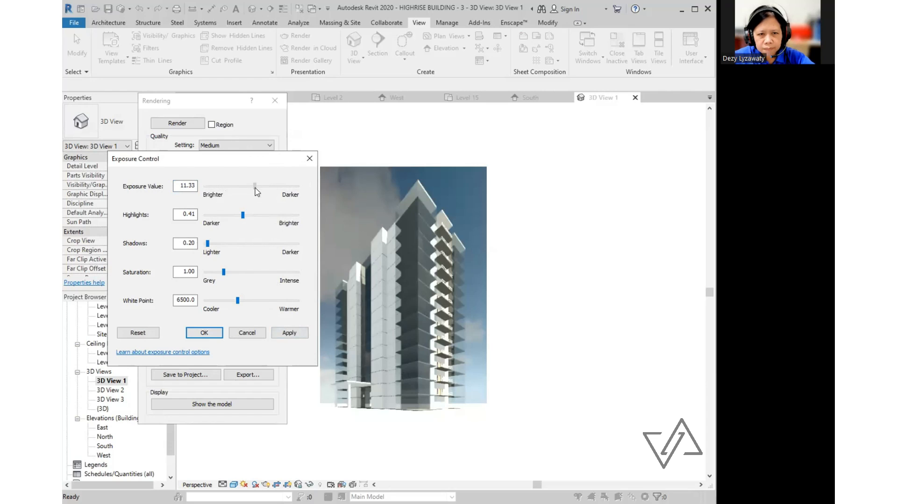
drag(255, 188, 260, 187)
click(293, 333)
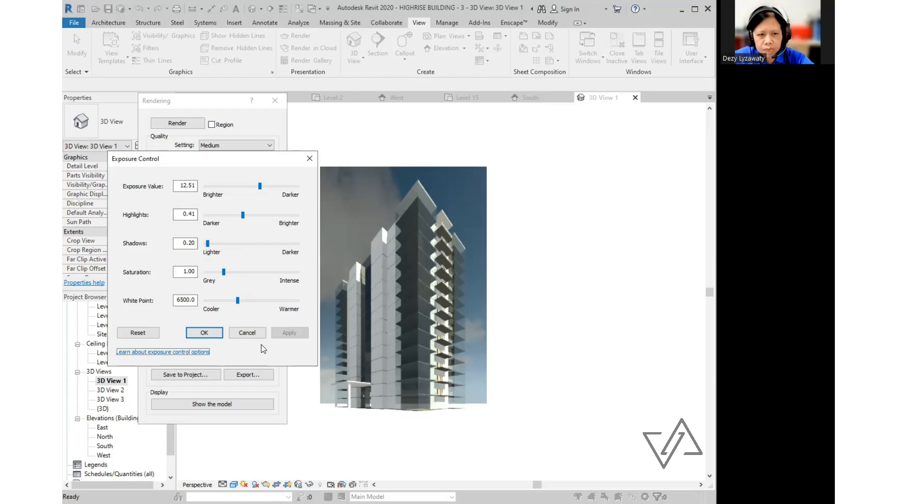
- Reset exposure, then apply exposure value 11.92 and shadows 0.49
click(138, 333)
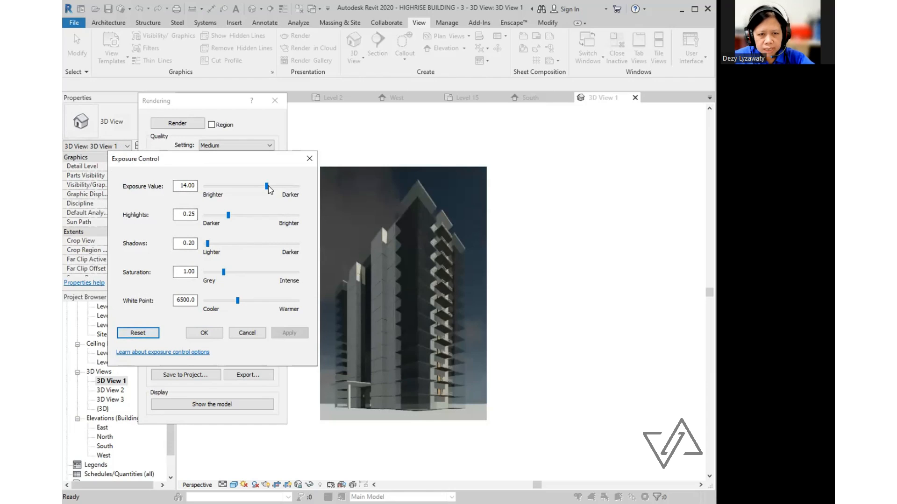
drag(267, 187, 257, 187)
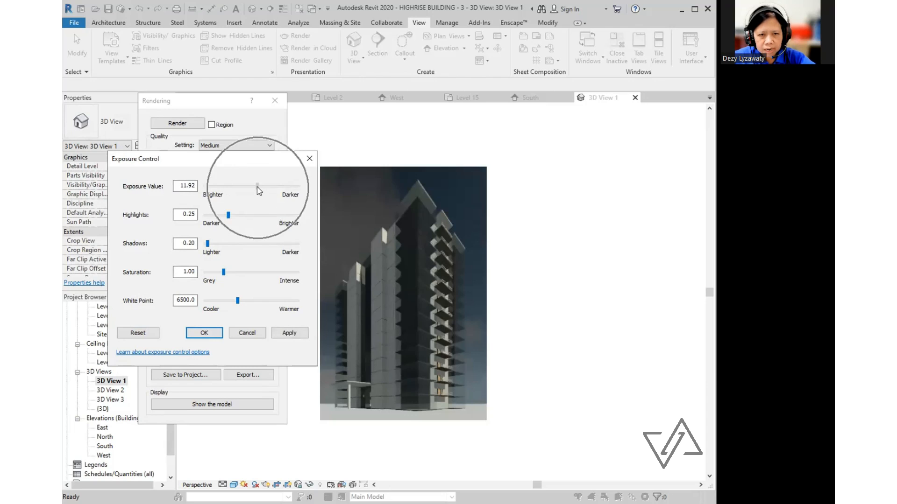
click(296, 334)
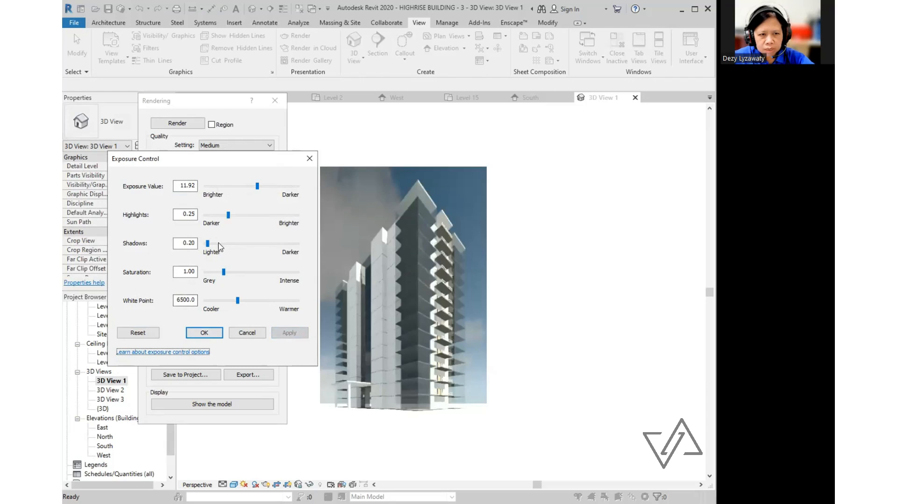
drag(208, 244, 221, 248)
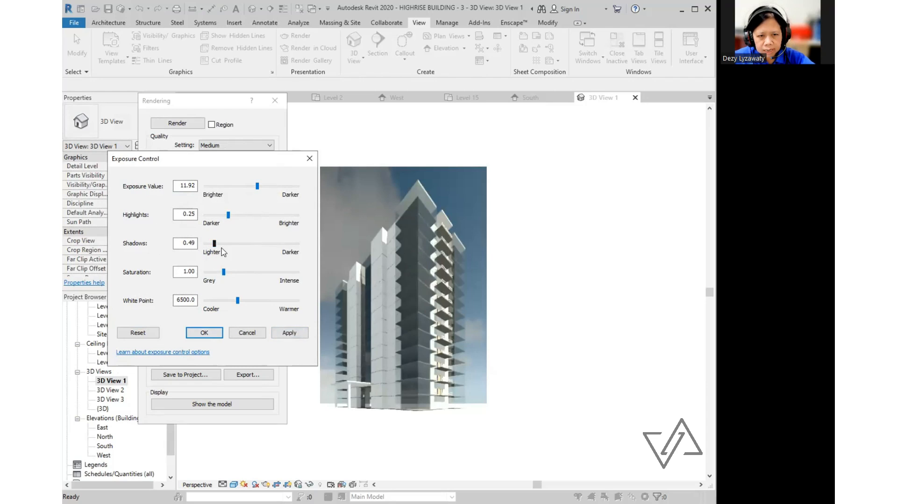
click(290, 332)
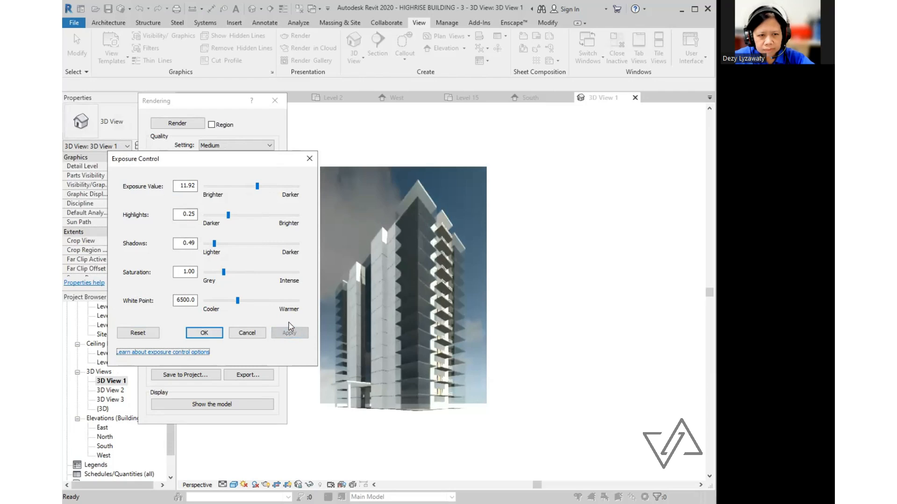
- Export the adjusted render as JPEG '3D View 1' to 03 REVIT and close the Rendering dialog
click(214, 335)
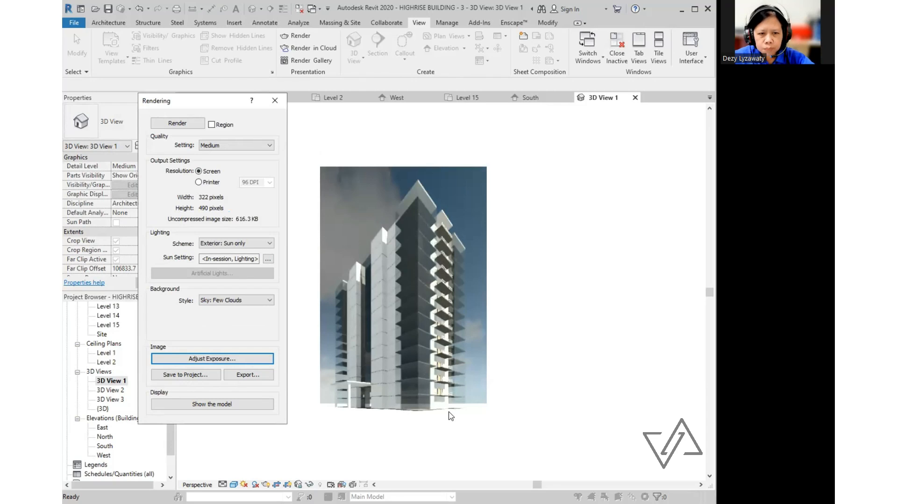
click(246, 375)
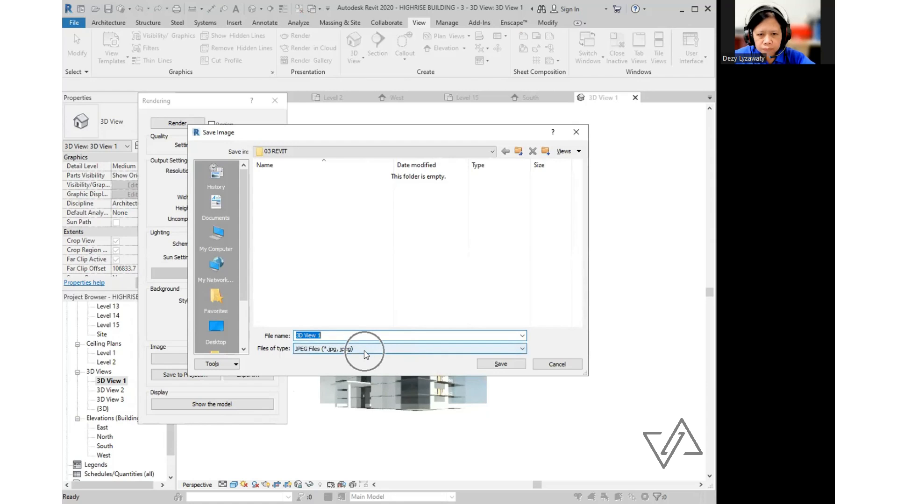
click(364, 351)
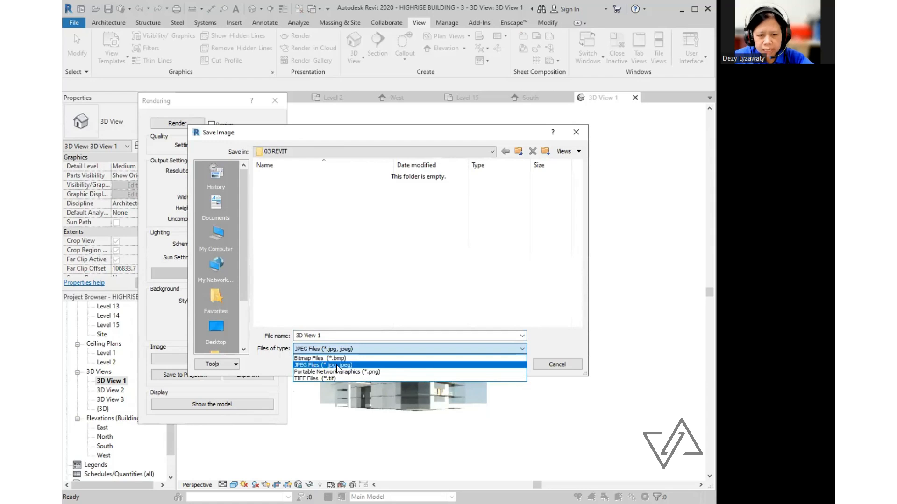
click(338, 365)
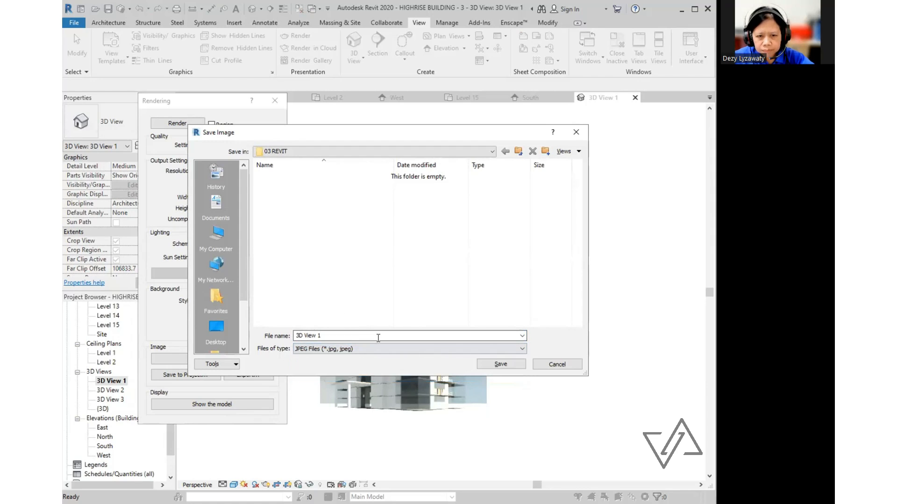
click(502, 365)
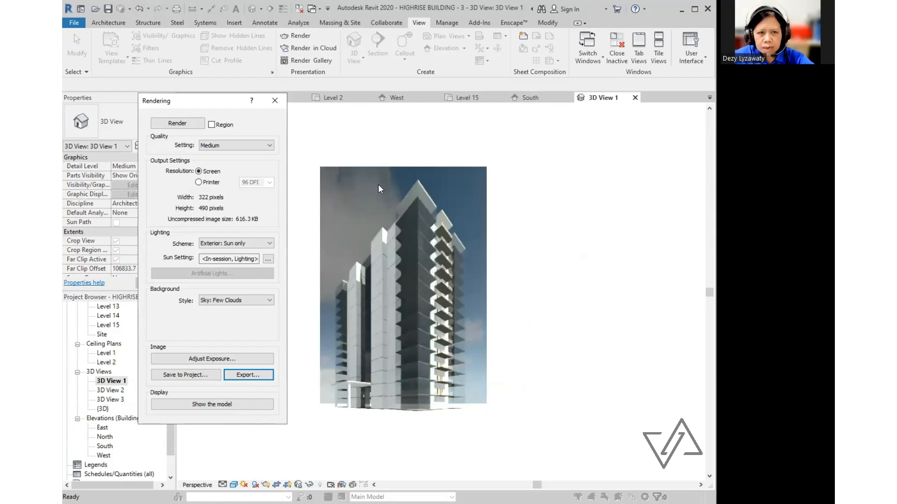
click(282, 107)
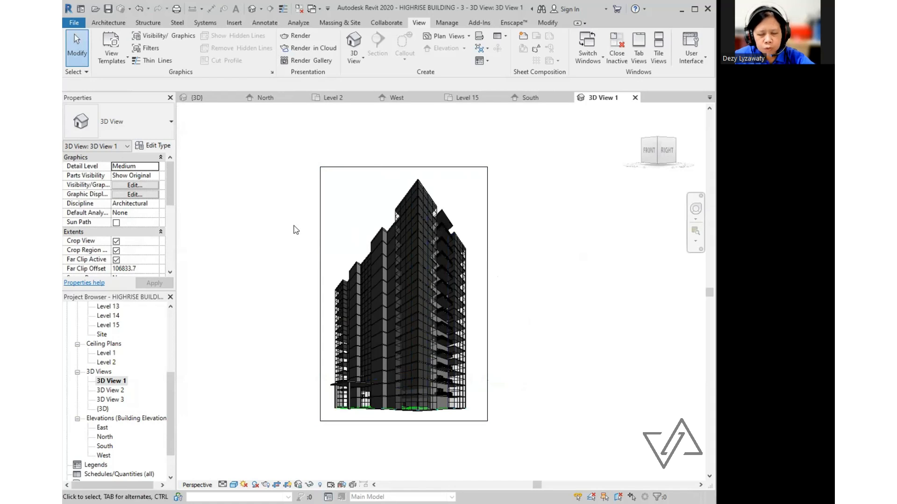
- Open 3D View 3 and orbit the building to a corner view with a slightly widened crop
double_click(117, 390)
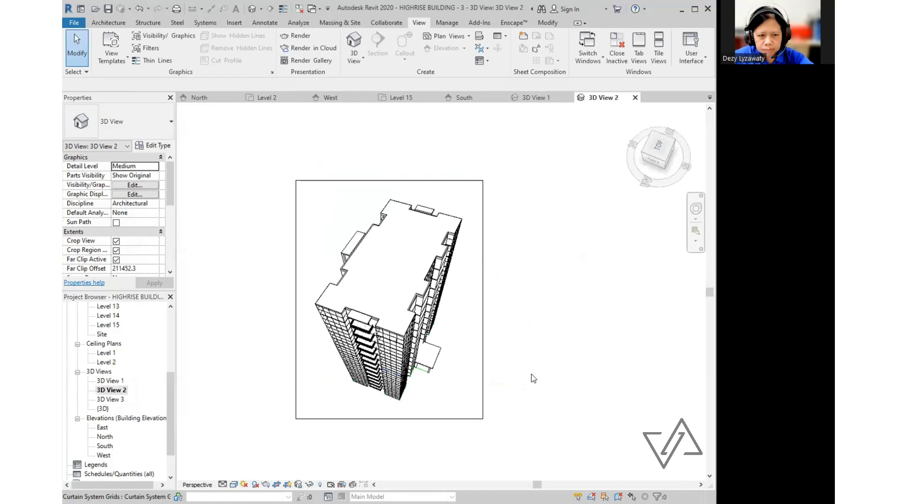
double_click(110, 399)
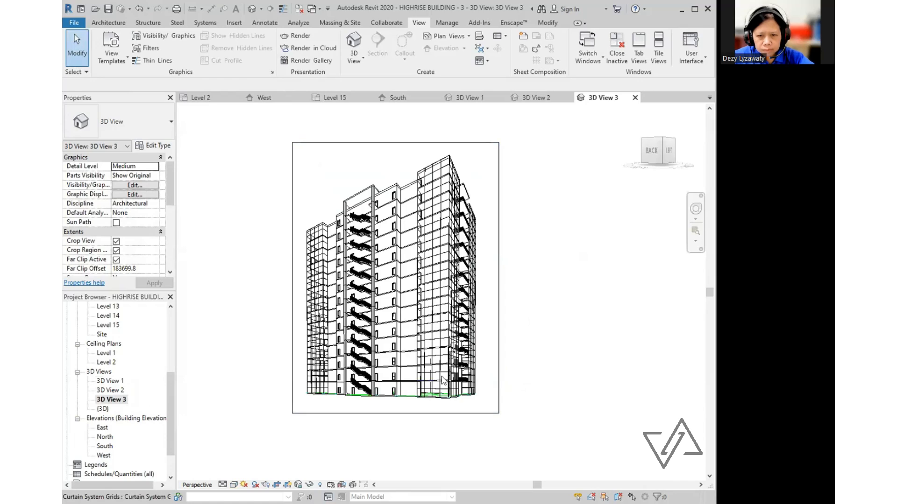
shift+middle_drag(443, 381, 481, 280)
click(484, 276)
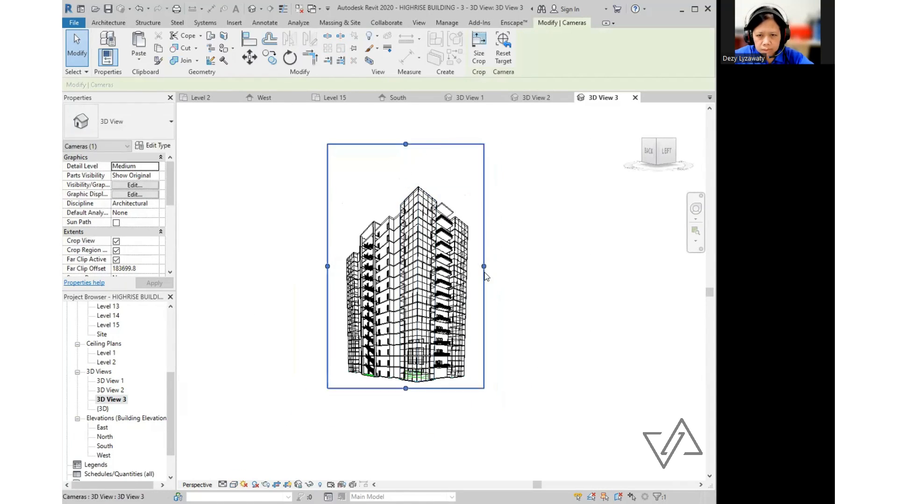
drag(485, 274, 492, 273)
key(Escape)
- Render 3D View 3 at Medium, lower exposure to 12.27, and save it as JPEG '3D View 3'
click(296, 36)
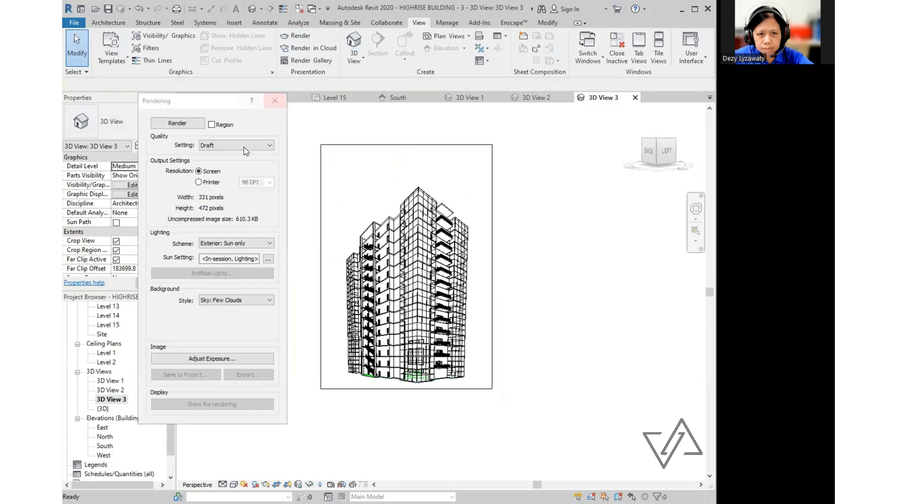
click(244, 145)
click(220, 160)
click(177, 123)
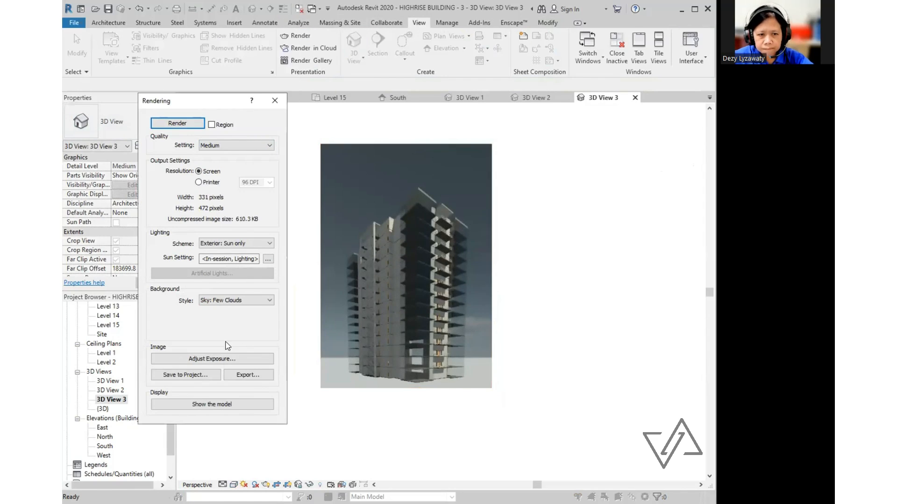
click(212, 358)
drag(266, 186, 259, 186)
click(290, 333)
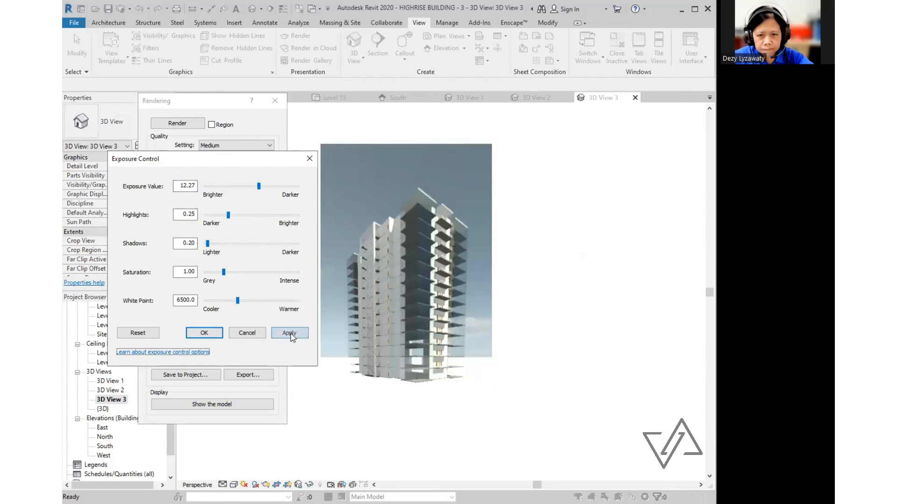
click(204, 333)
click(249, 375)
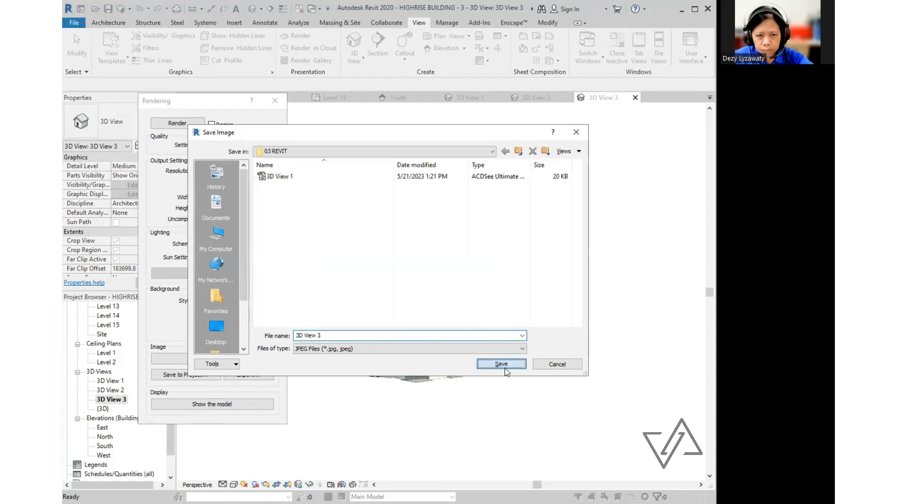
click(502, 367)
click(279, 102)
- Switch to 3D View 2 and render it at Medium quality
click(535, 97)
click(300, 36)
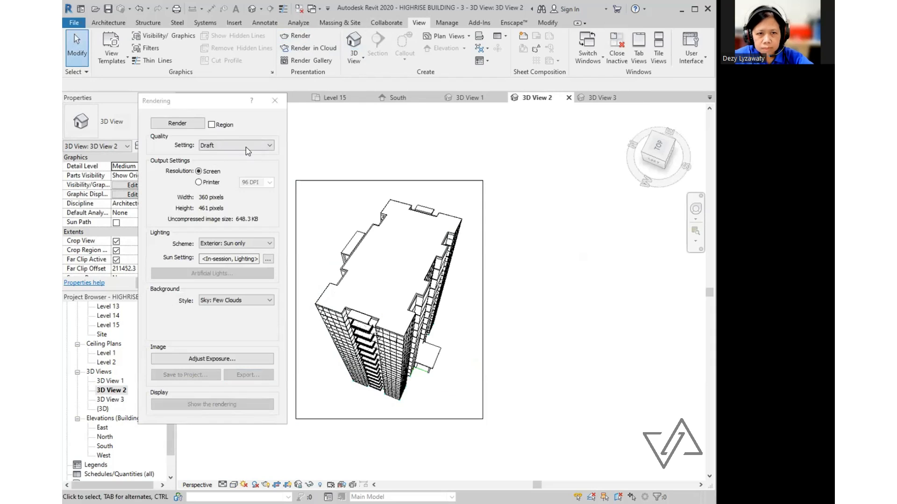
click(246, 146)
click(224, 161)
click(177, 124)
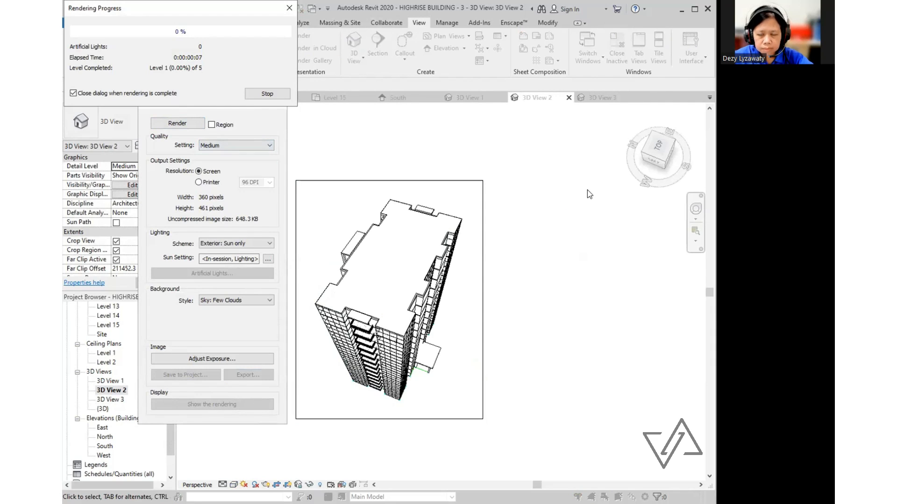
- Set 3D View 2's highlights to 0.29 and exposure to 12.15, then save it as JPEG '3D View 2'
click(246, 358)
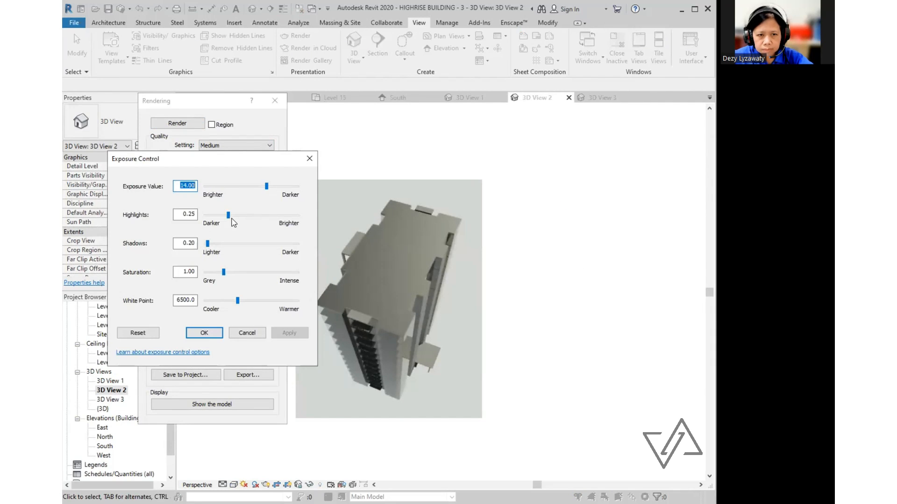
drag(229, 216, 232, 216)
click(296, 332)
drag(267, 187, 259, 187)
click(283, 332)
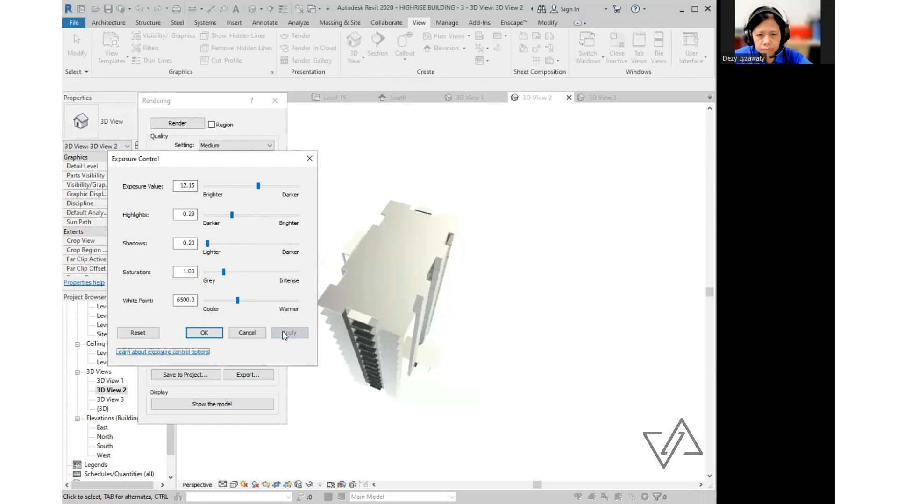
key(Return)
click(246, 376)
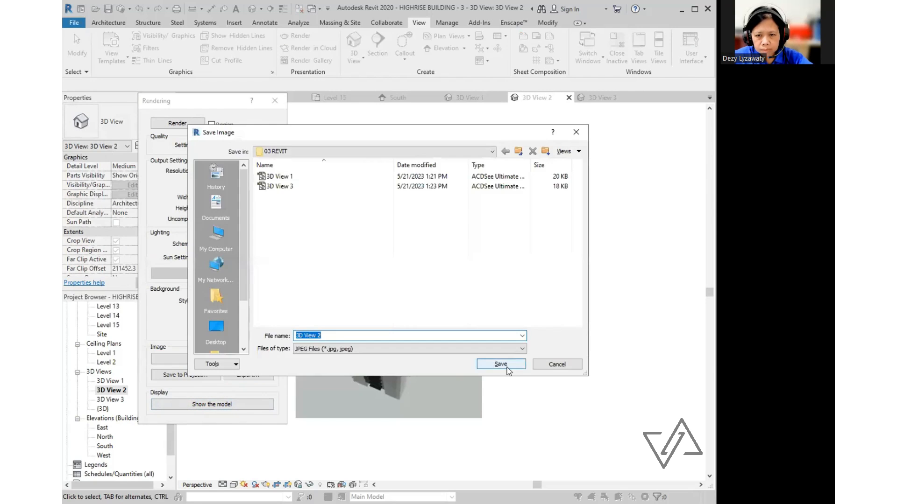
click(500, 364)
click(275, 101)
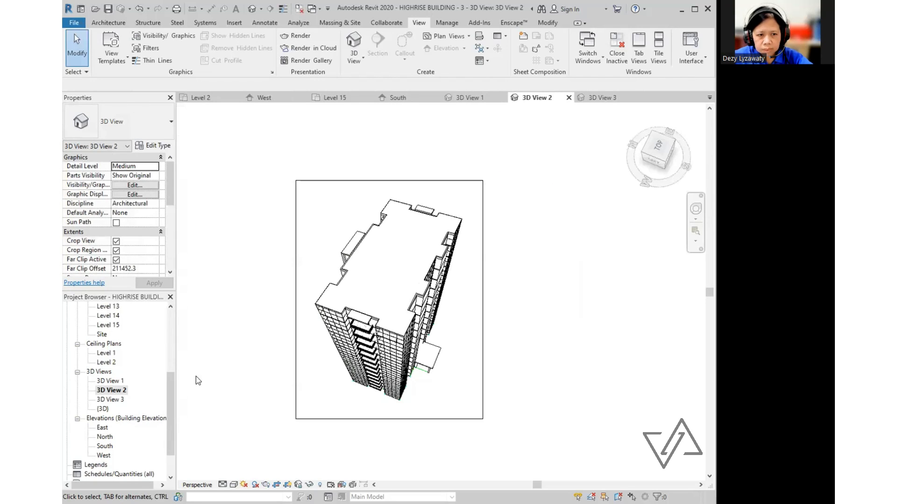
- Open the default {3D} view and orbit the building into position
double_click(103, 409)
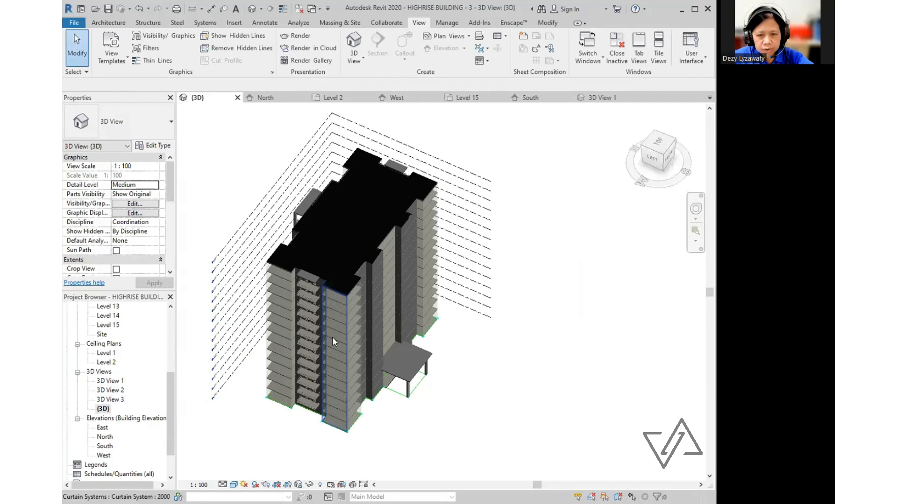
scroll(332, 342, down, 2)
shift+middle_drag(324, 346, 371, 315)
scroll(328, 313, up, 1)
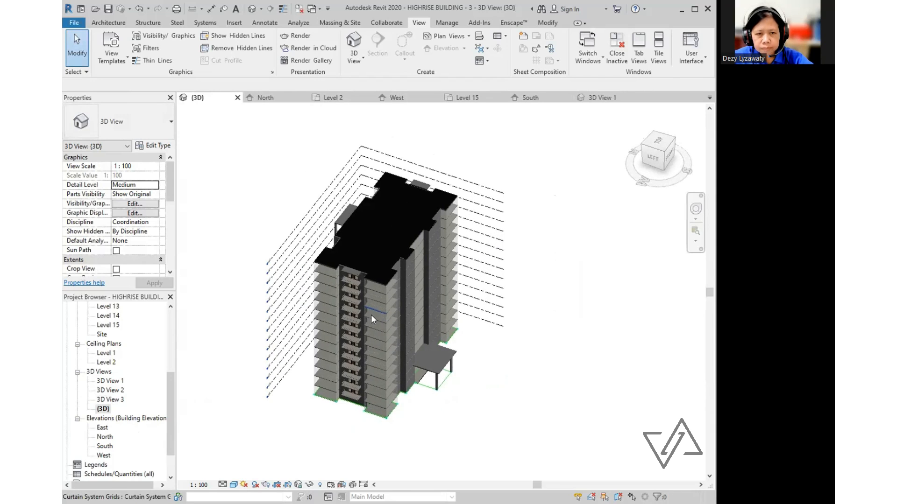
click(424, 27)
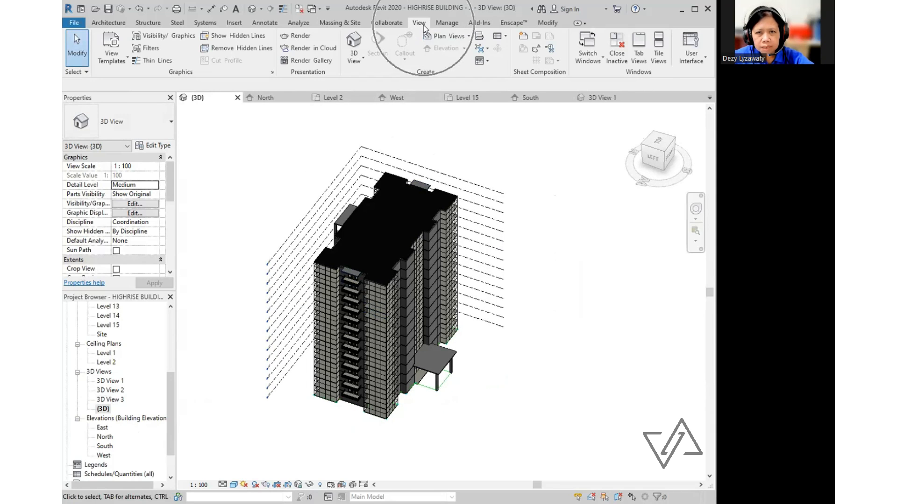
- Render {3D} at Medium quality, keep the default exposure, and save it as JPEG '{3D}'
click(297, 35)
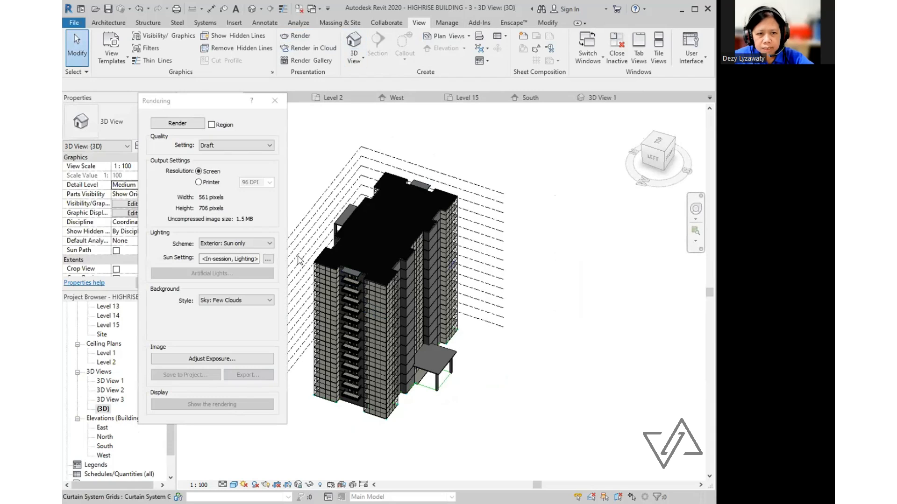
click(265, 144)
click(241, 162)
click(202, 123)
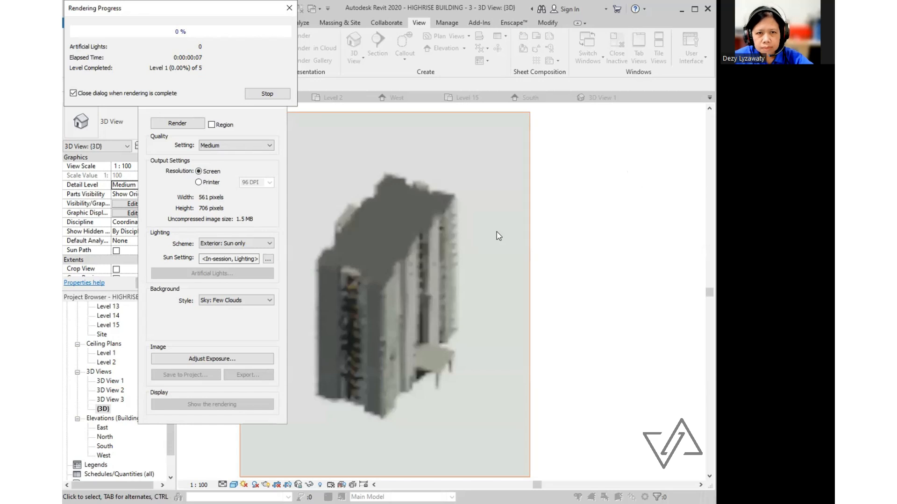
click(208, 358)
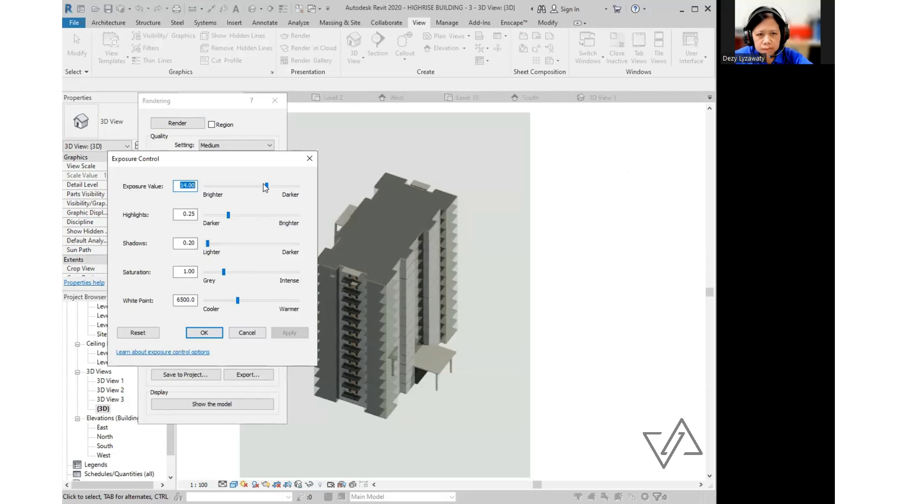
click(248, 333)
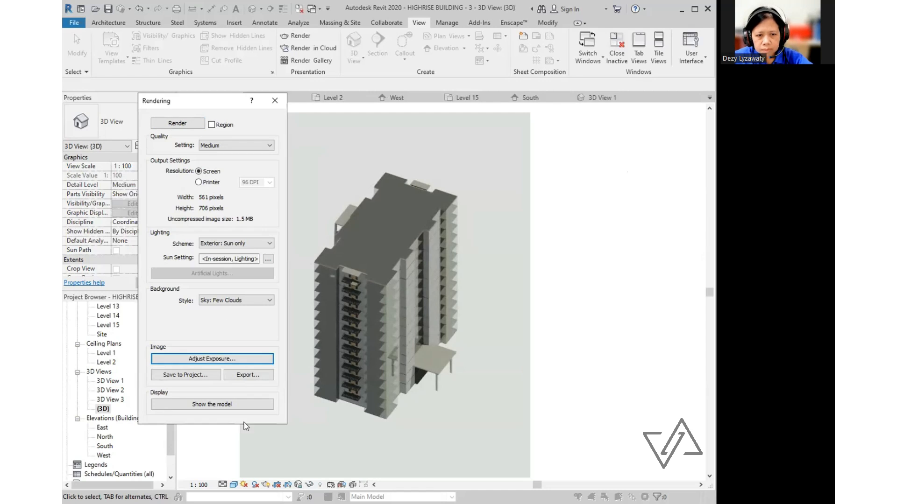
click(248, 375)
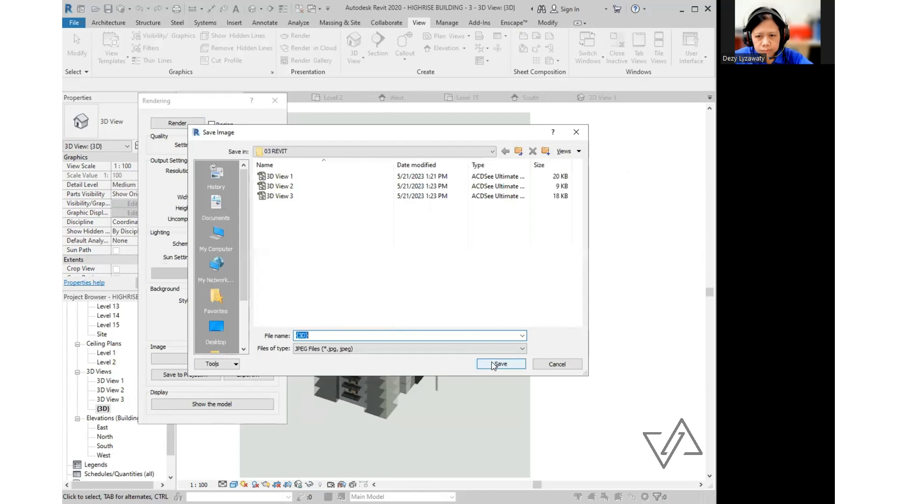
click(499, 364)
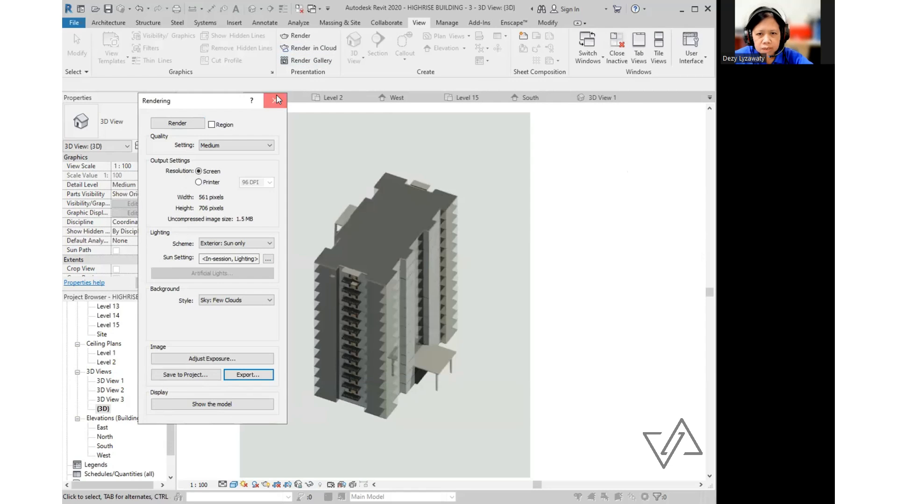
click(276, 94)
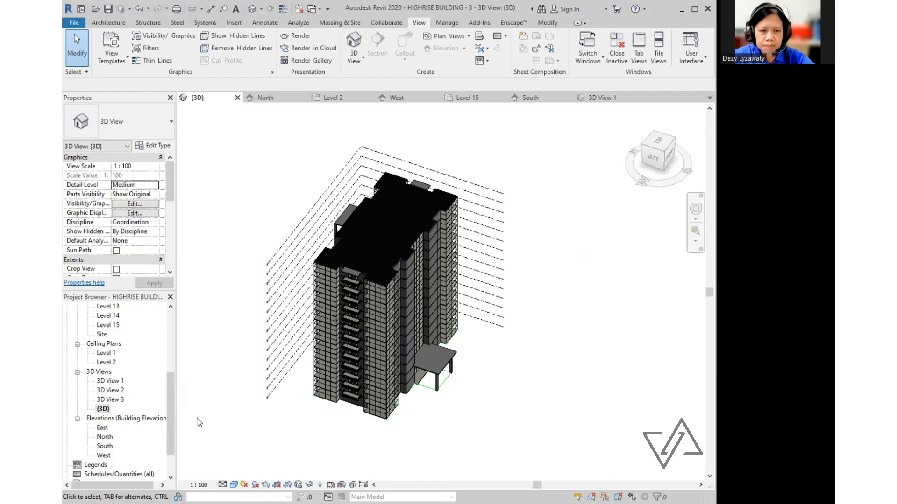
- Create a new sheet from Sheets (all) using the A0 metric titleblock, producing A101 - Unnamed
drag(172, 409, 174, 429)
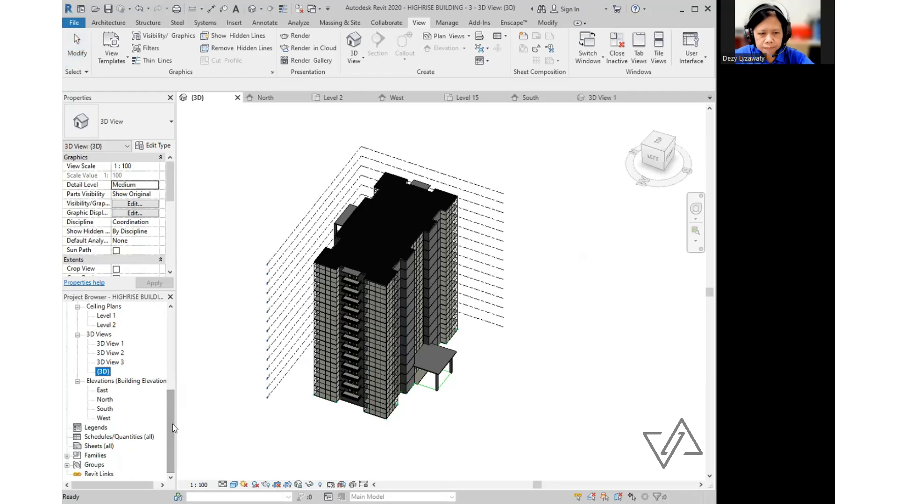
click(98, 303)
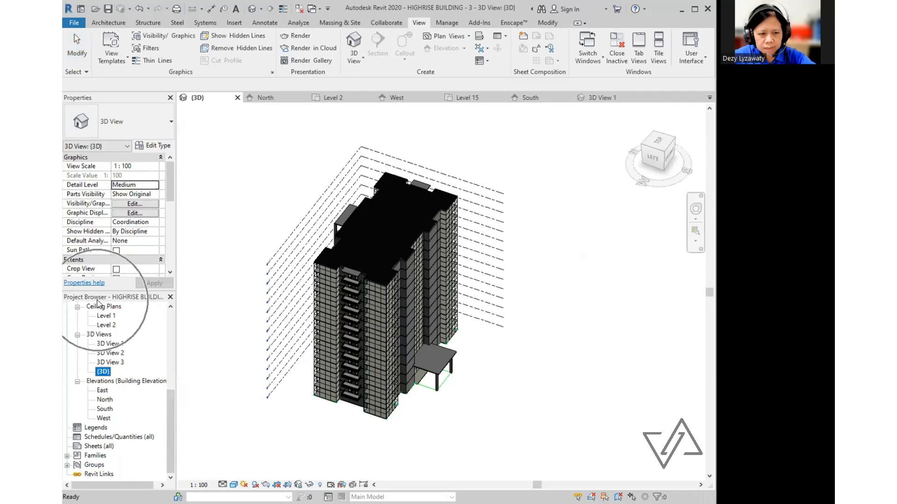
click(96, 447)
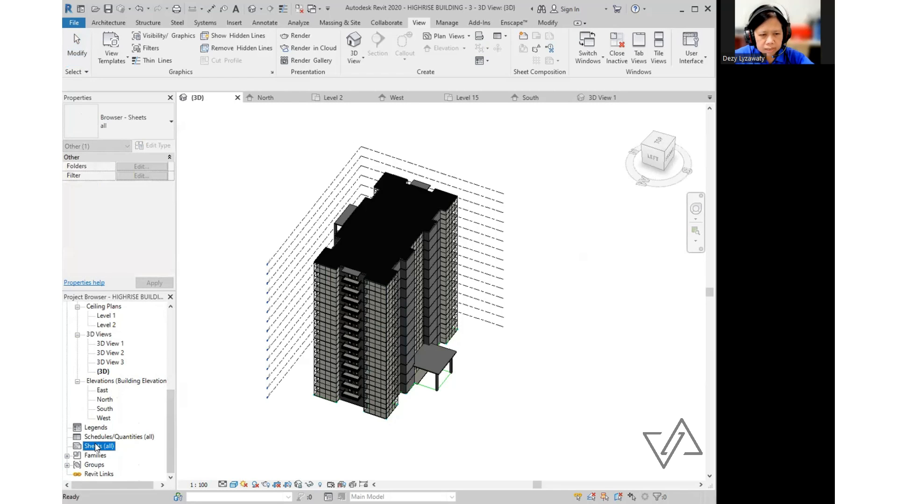
right_click(96, 447)
click(146, 446)
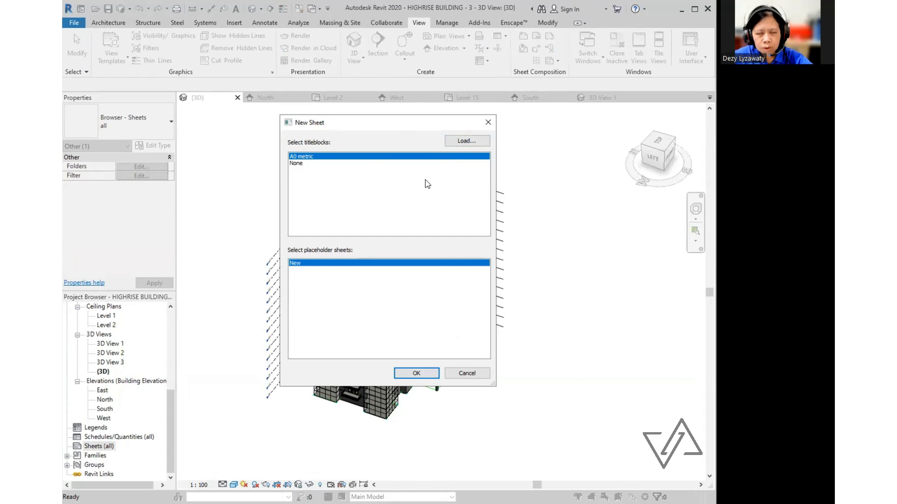
click(313, 158)
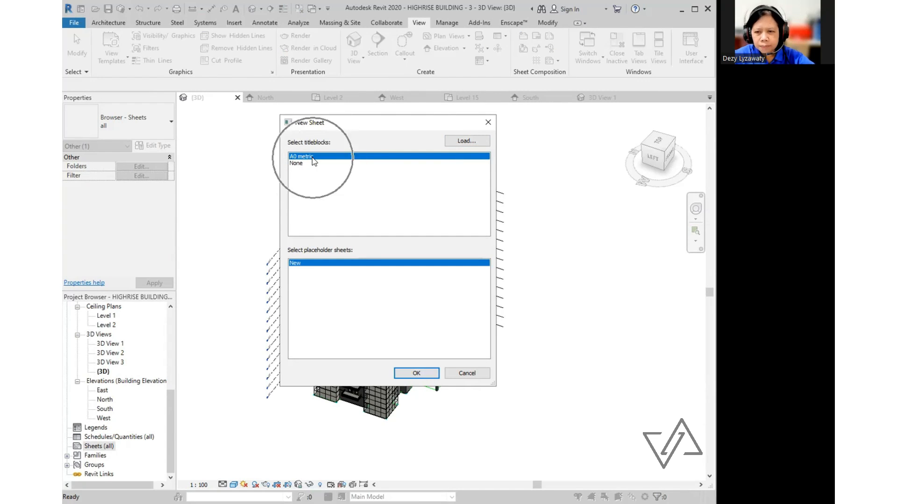
click(424, 377)
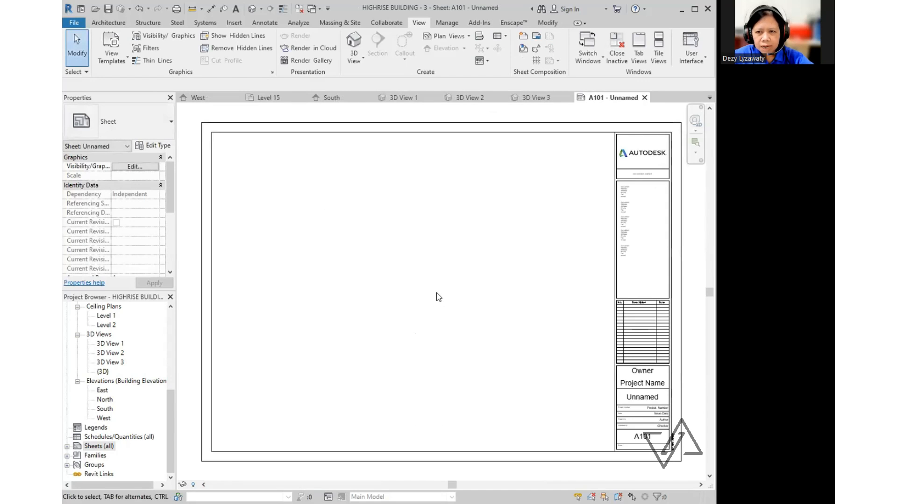
- Drag the Level 1 floor plan onto sheet A101 and place its viewport inside the titleblock
middle_drag(436, 296, 412, 297)
scroll(242, 267, down, 2)
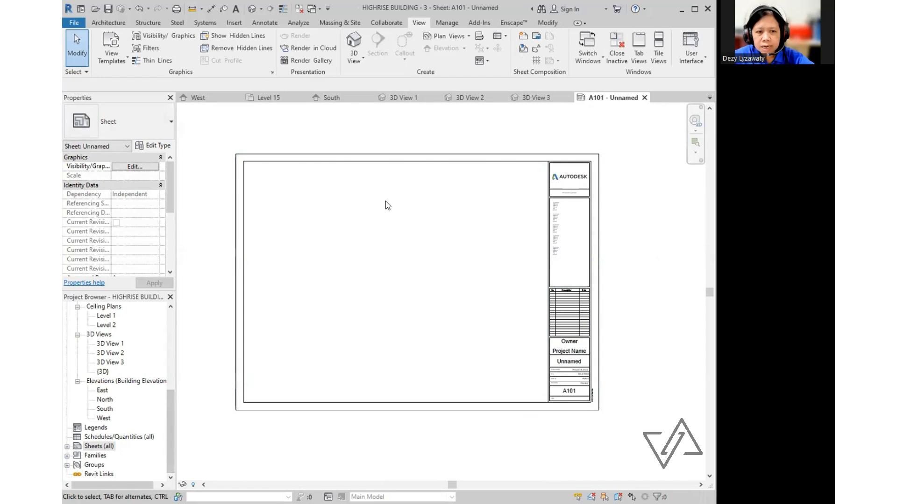
click(169, 474)
click(98, 446)
scroll(130, 350, up, 6)
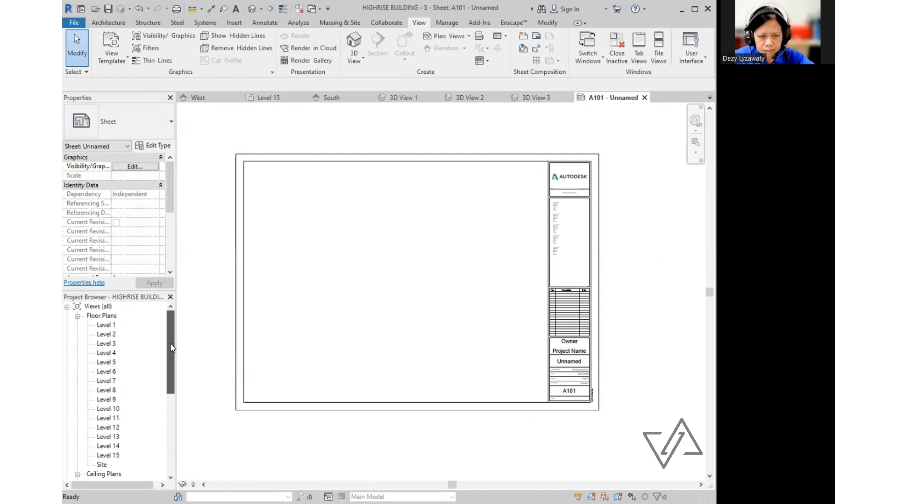
click(109, 325)
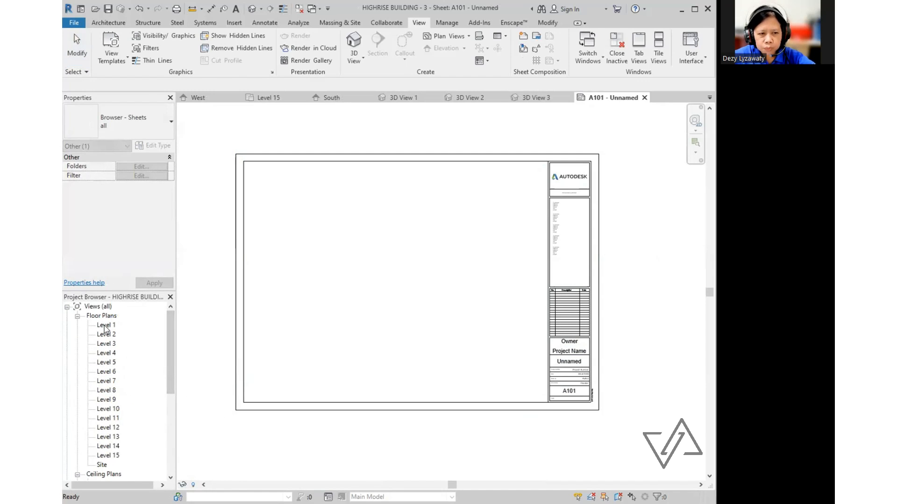
key(ctrl)
key(ctrl)
key(ctrl)
key(ctrl)
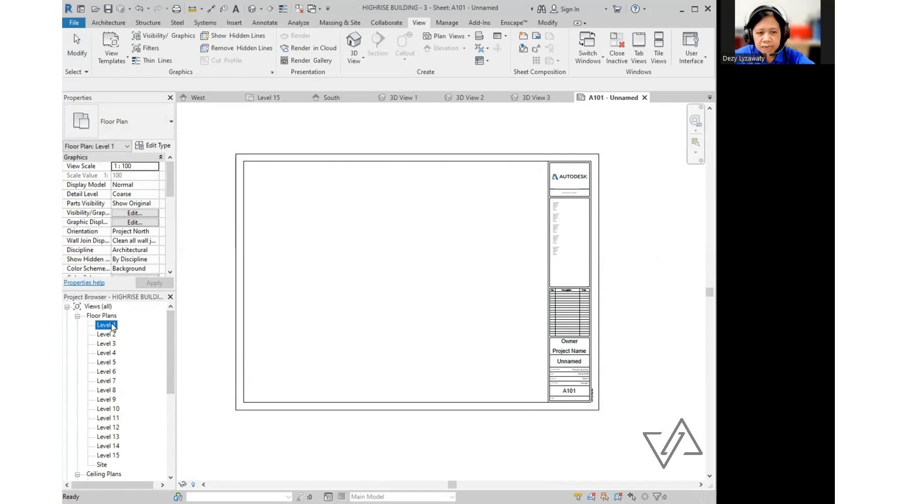
key(ctrl)
key(ctrl)
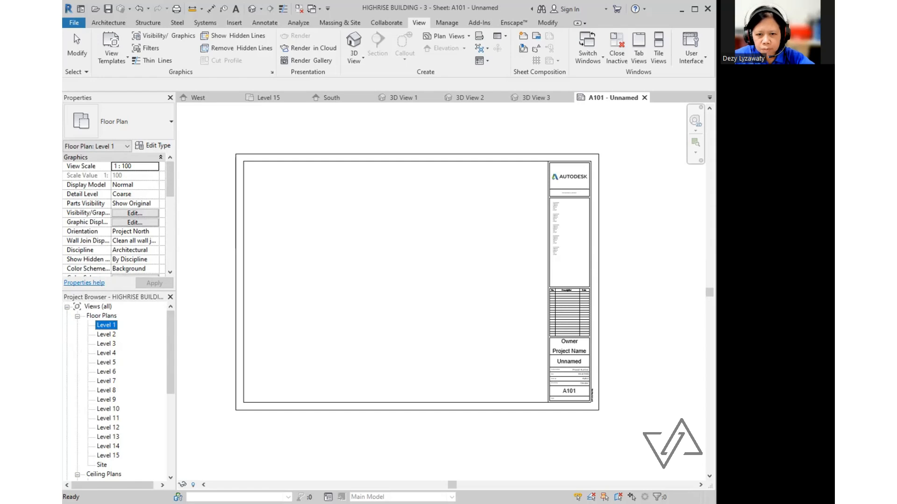
key(ctrl)
drag(107, 325, 458, 314)
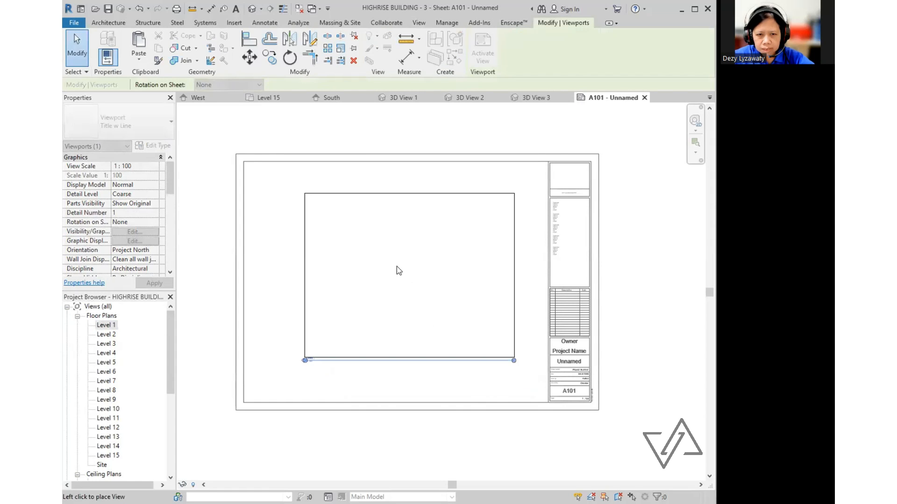
click(388, 284)
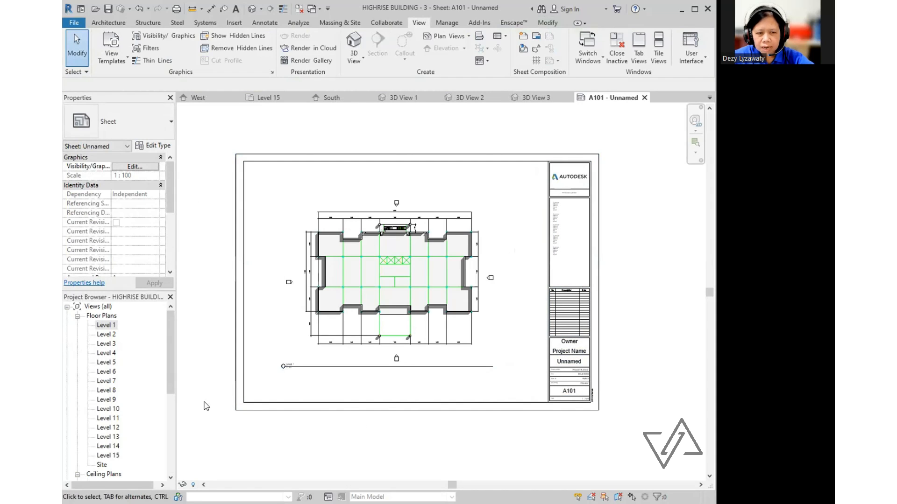
- Expand Sheets (all) in the Project Browser to show A101 - Unnamed
drag(171, 351, 173, 432)
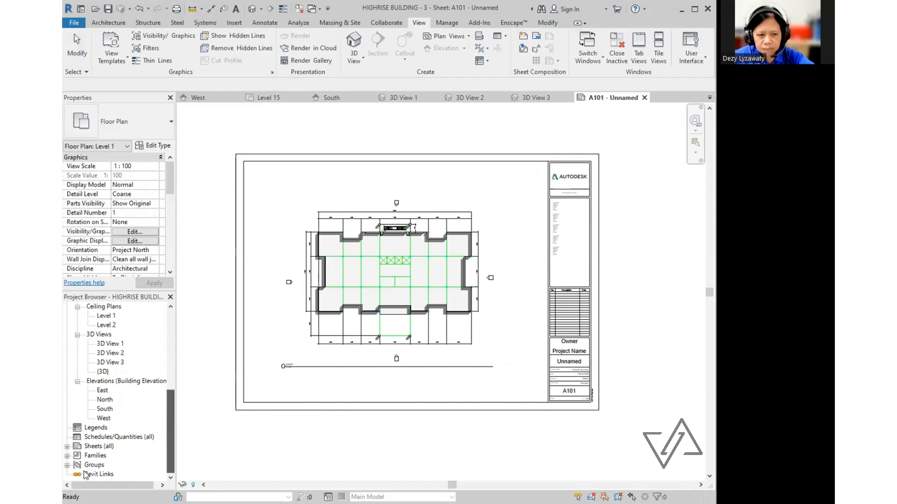
click(95, 447)
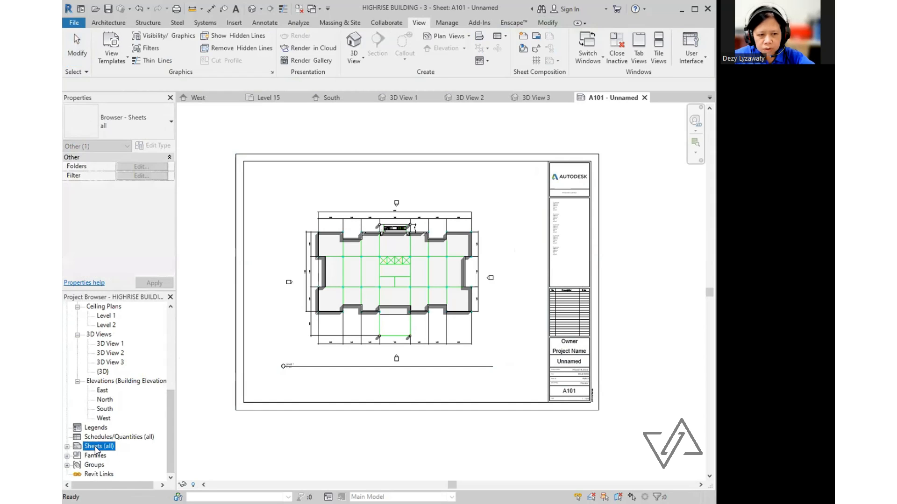
click(68, 447)
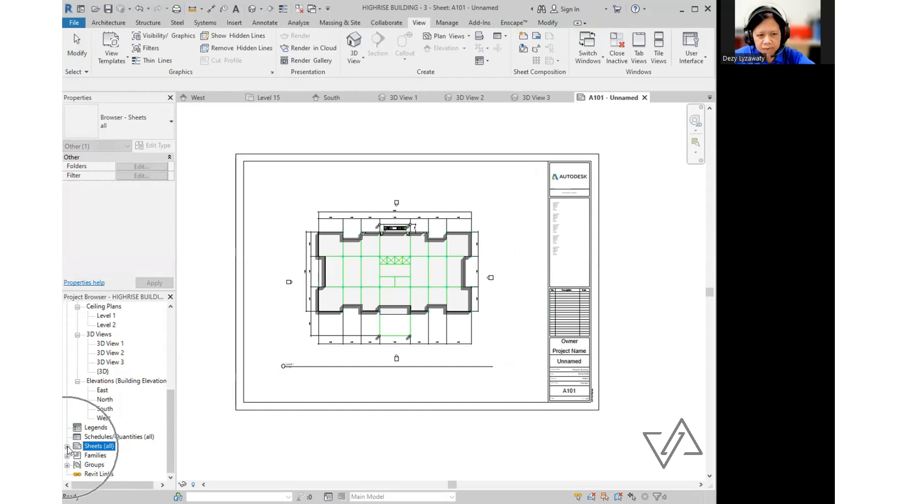
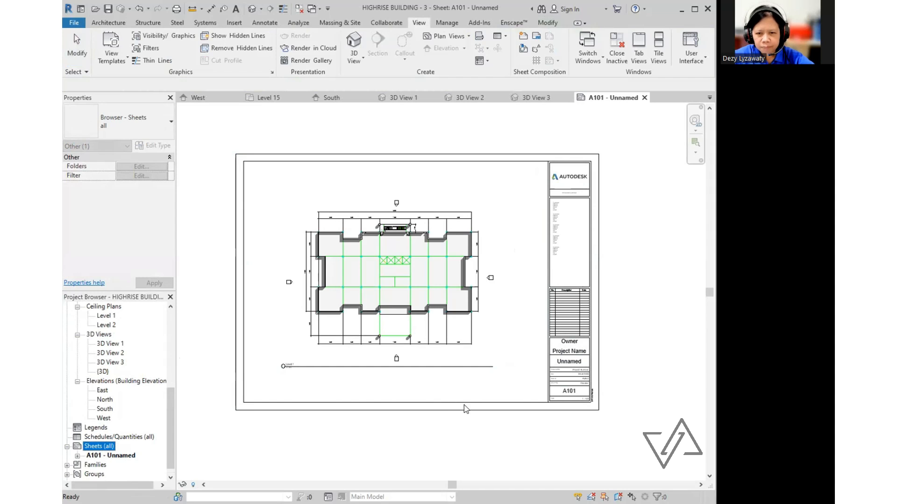
- Rename sheet A101 to Denah Tipikal in its title block
click(465, 427)
middle_drag(597, 427, 544, 411)
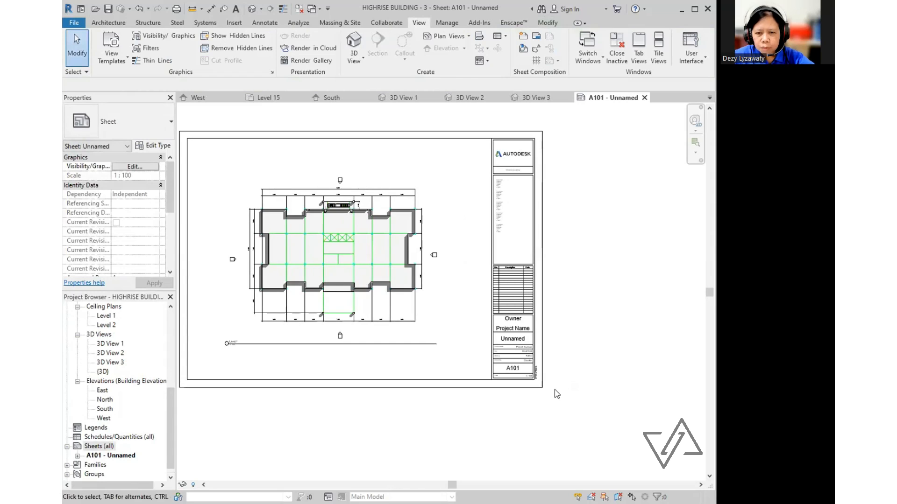
scroll(560, 380, up, 5)
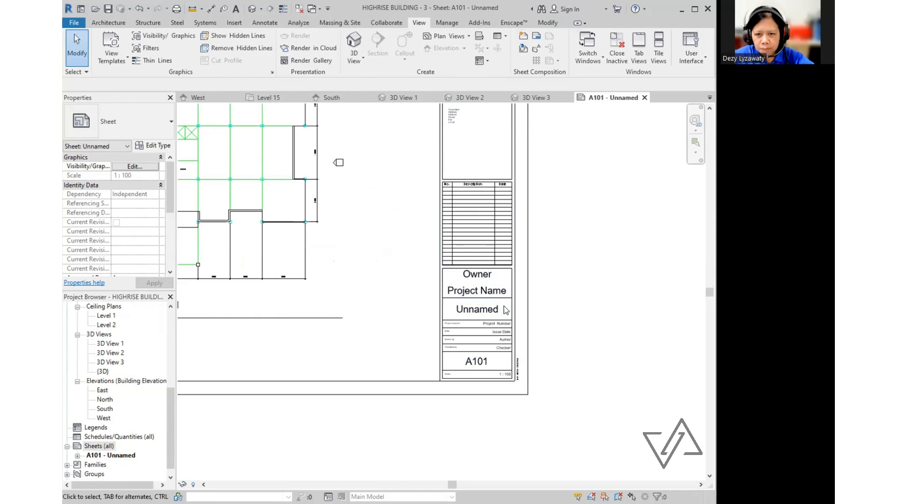
scroll(490, 275, down, 3)
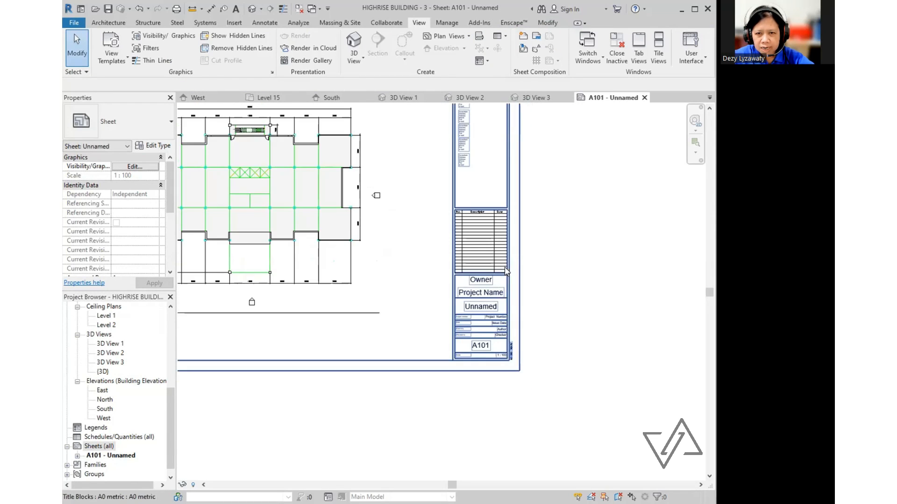
scroll(490, 275, up, 4)
key(ctrl)
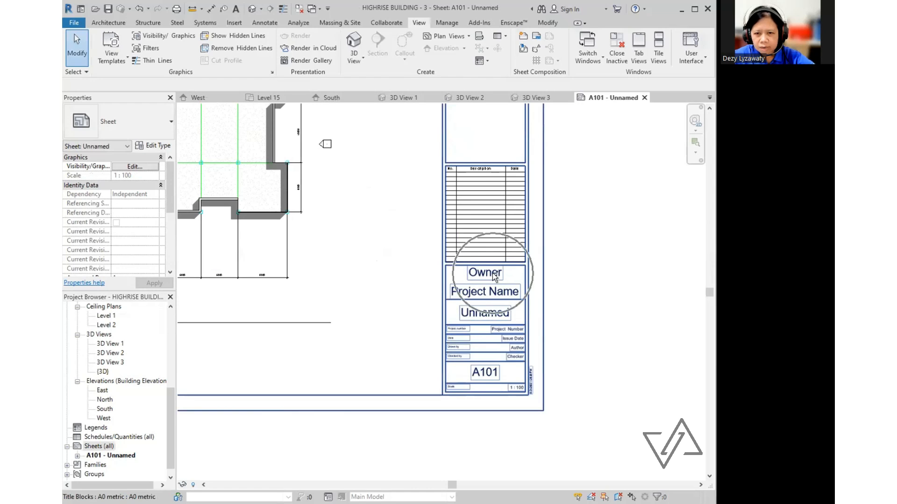
click(494, 275)
click(493, 274)
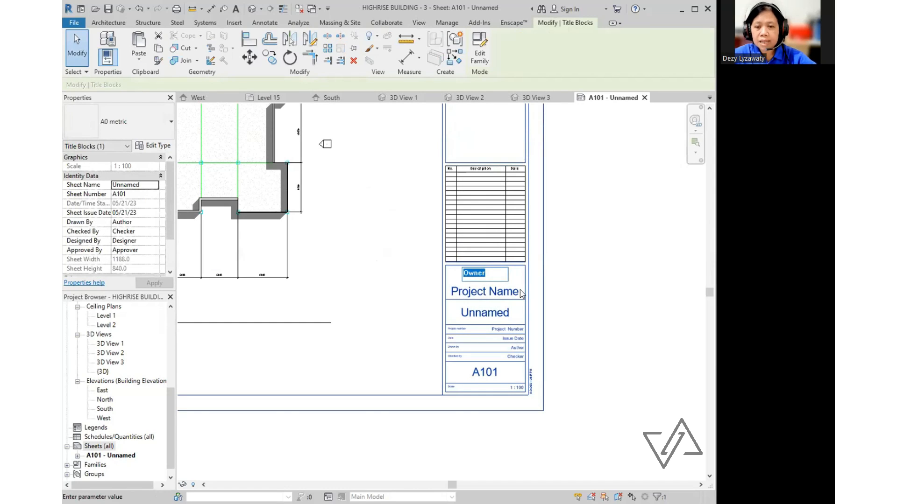
click(551, 276)
click(503, 317)
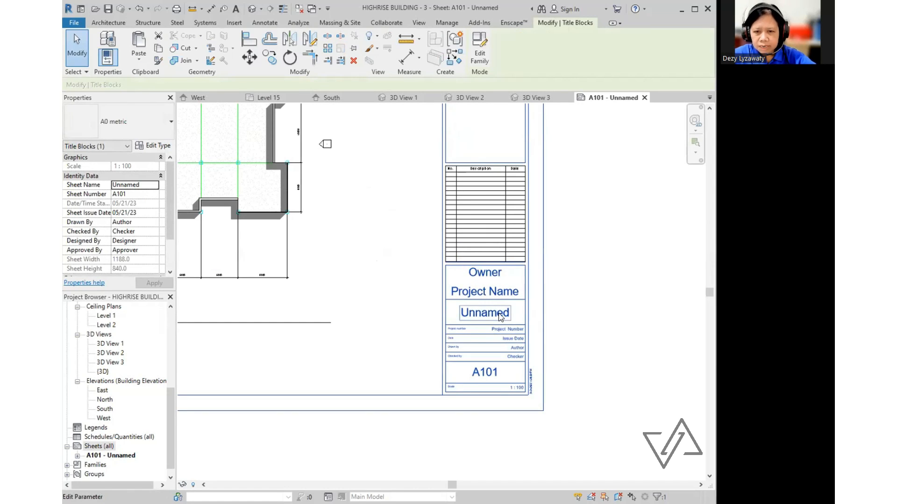
key(ctrl)
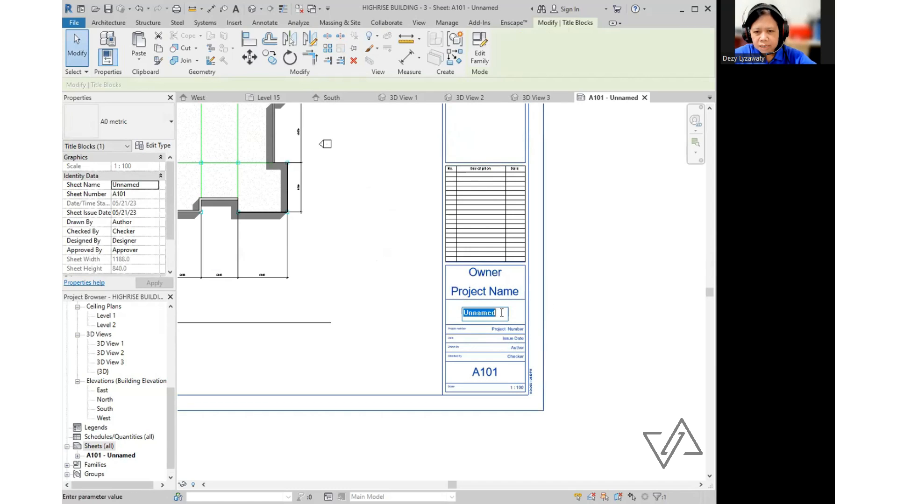
click(507, 315)
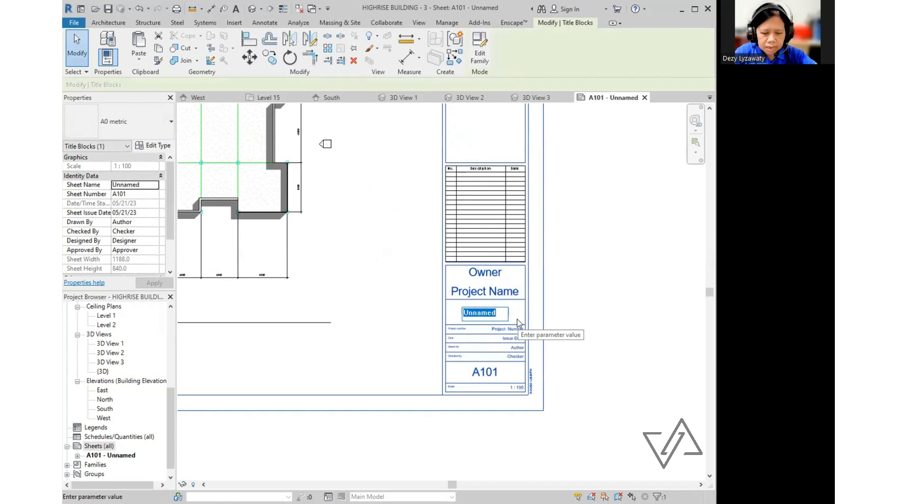
text(Lae)
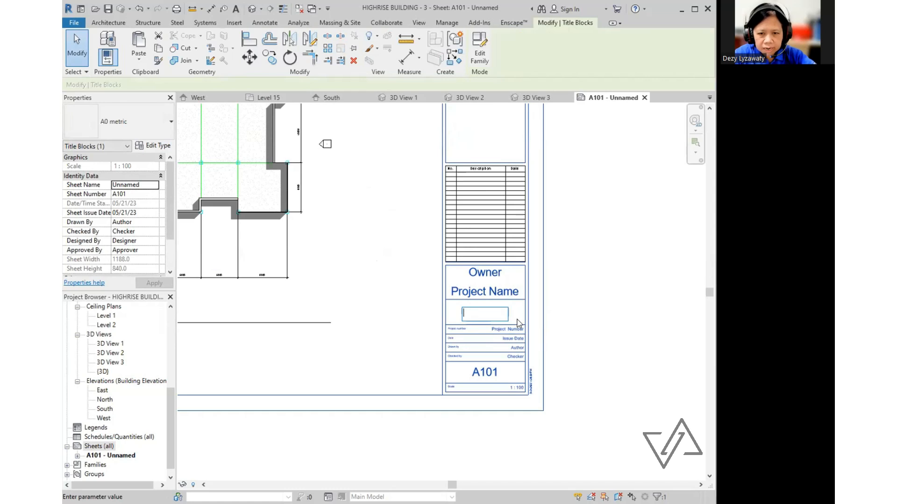
text(Denah)
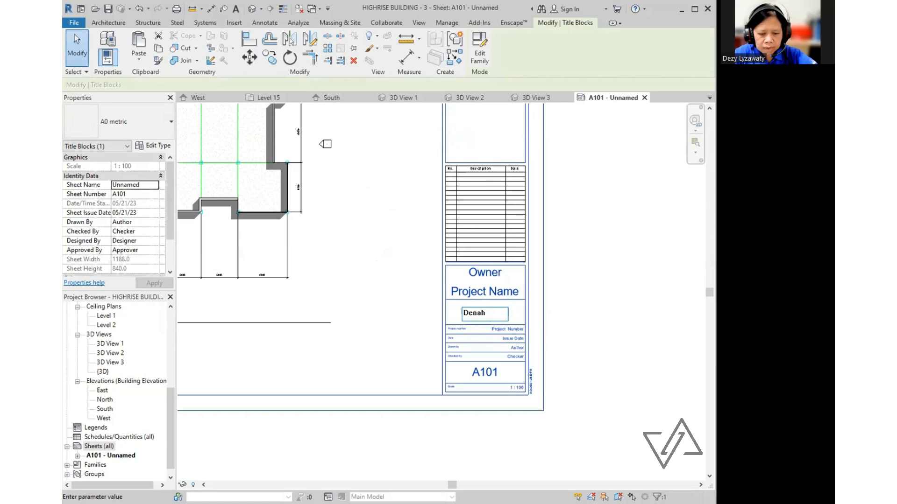
text( Tipikal)
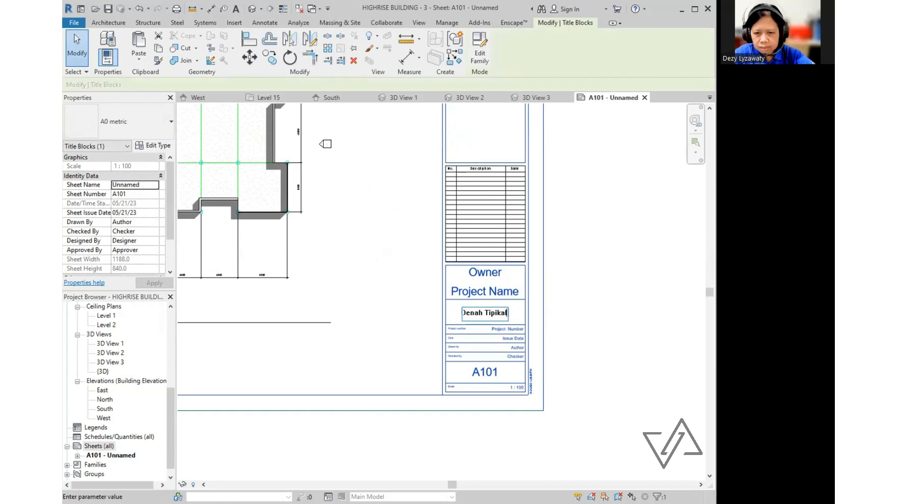
click(537, 357)
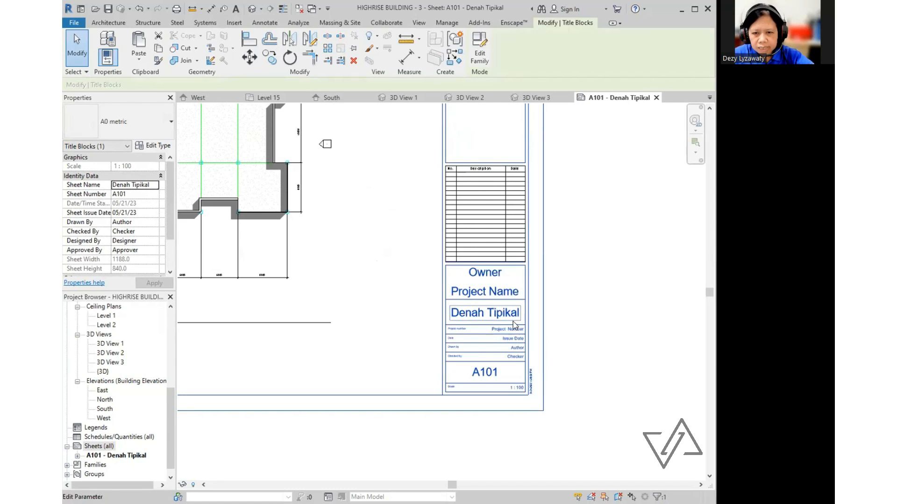
- Set the title block project name to Highrise, trimming the word Building
click(506, 294)
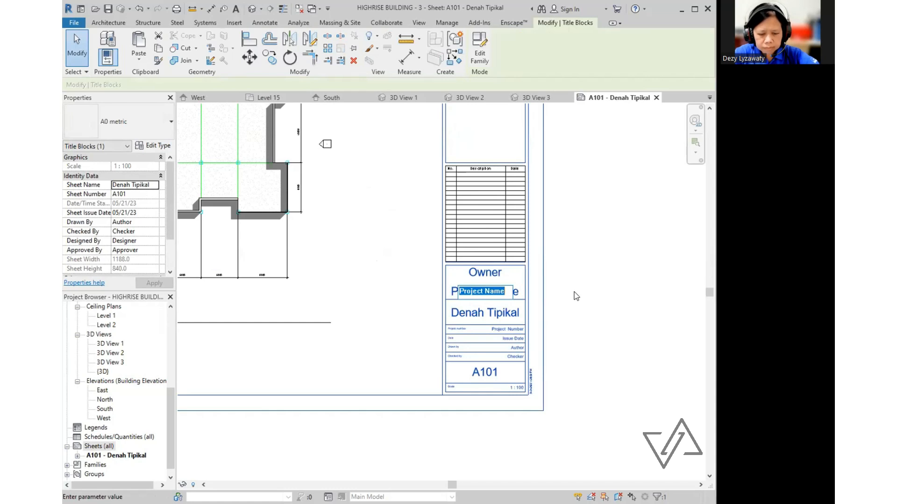
text(Hi)
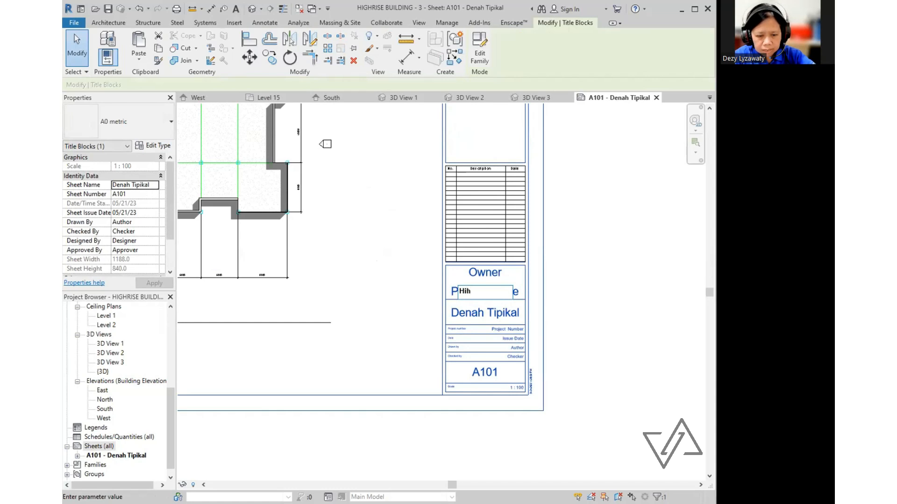
text(ghrise)
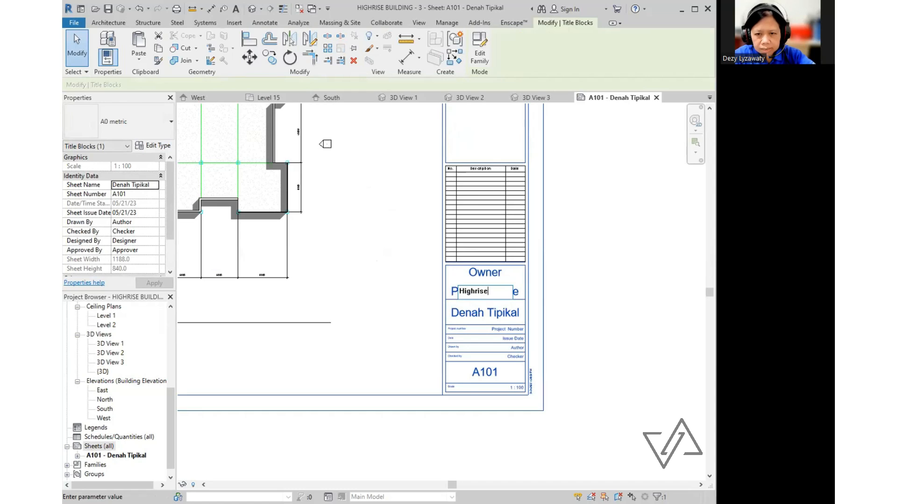
text( B)
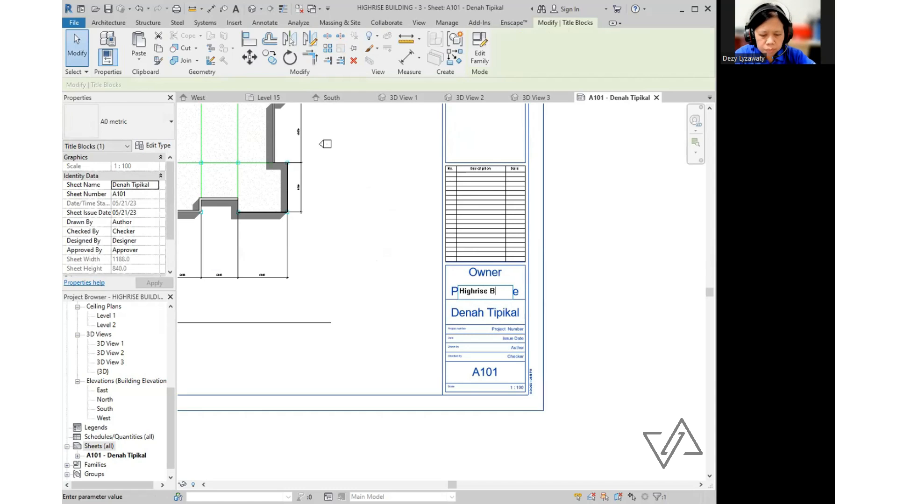
text(uilding)
click(573, 292)
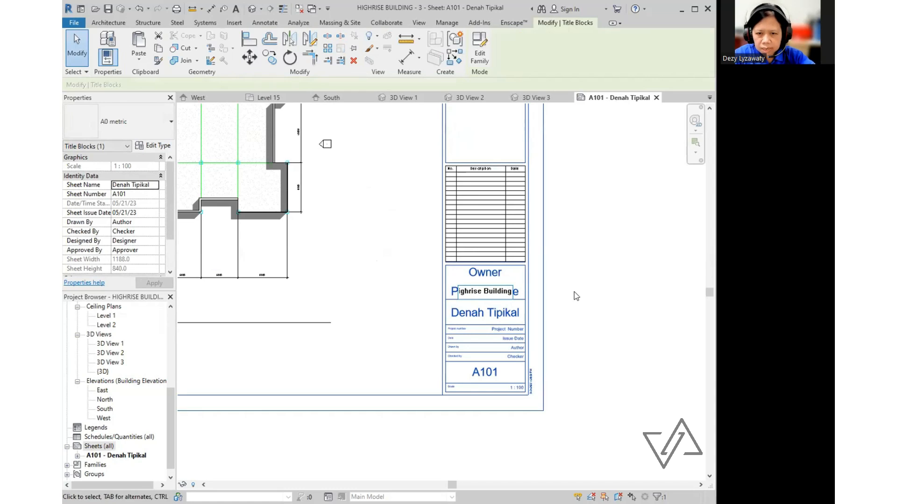
click(486, 289)
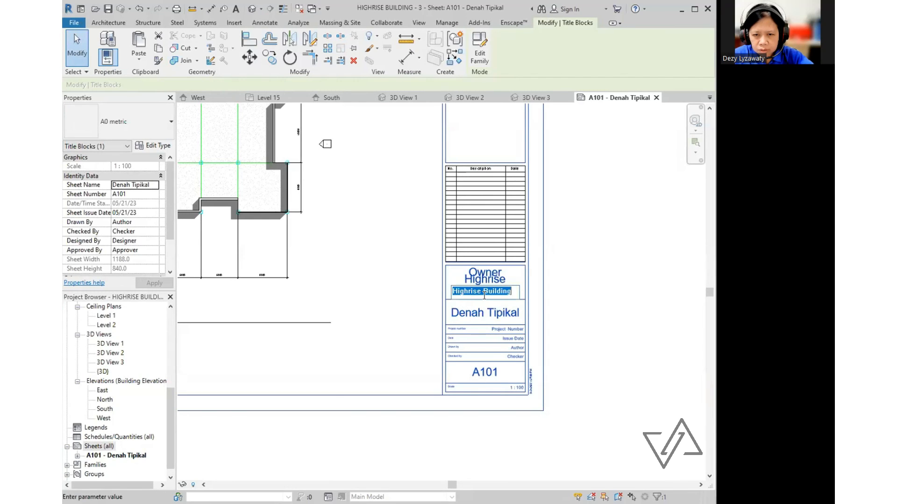
double_click(486, 290)
key(Delete)
click(585, 291)
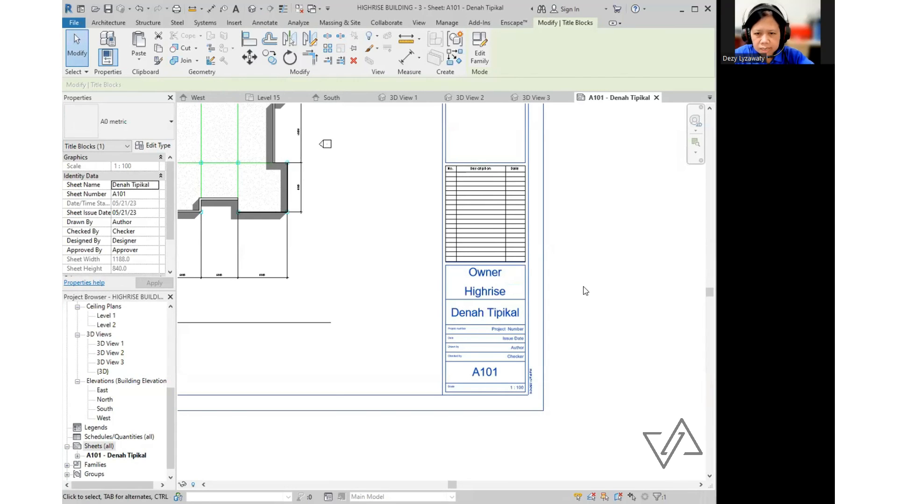
- Enter Universitas Ciputra as the owner in the title block
click(489, 275)
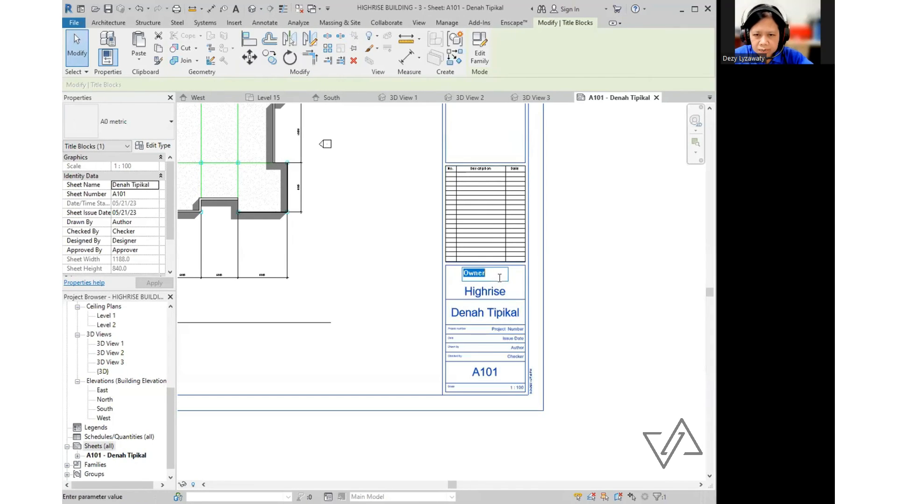
text(Universitas)
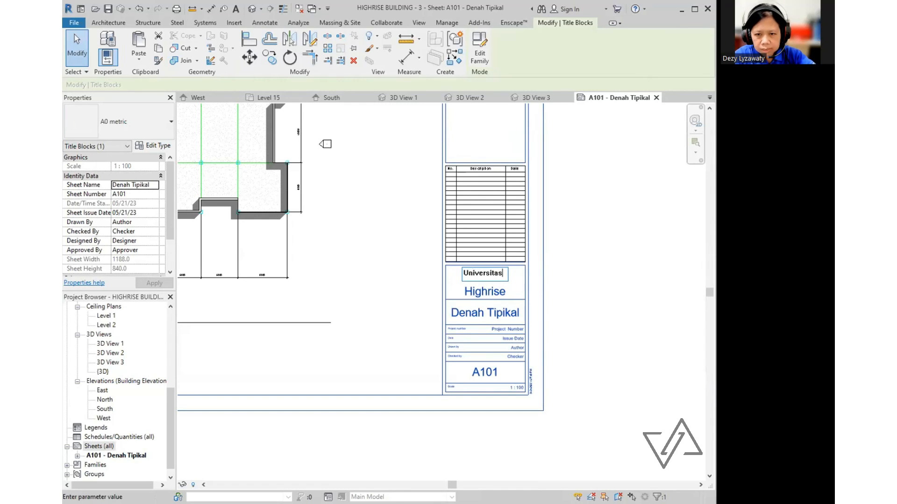
text( Ciputra)
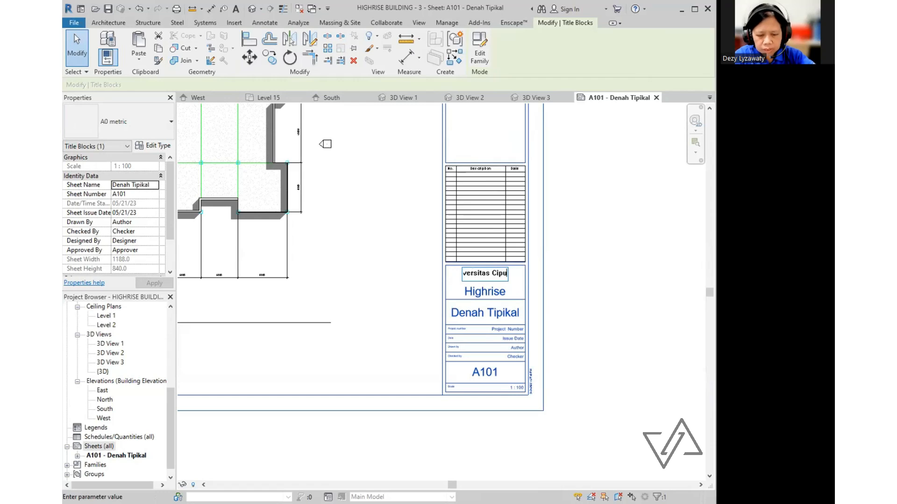
click(535, 278)
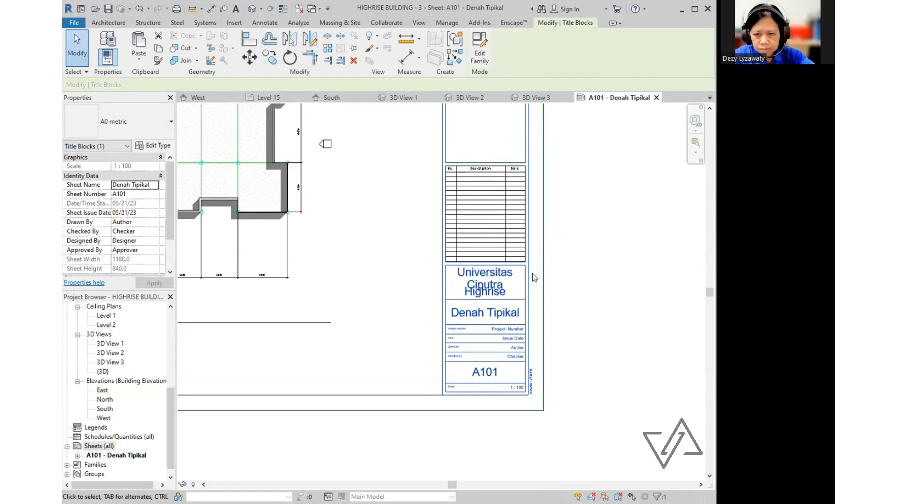
click(484, 292)
click(558, 276)
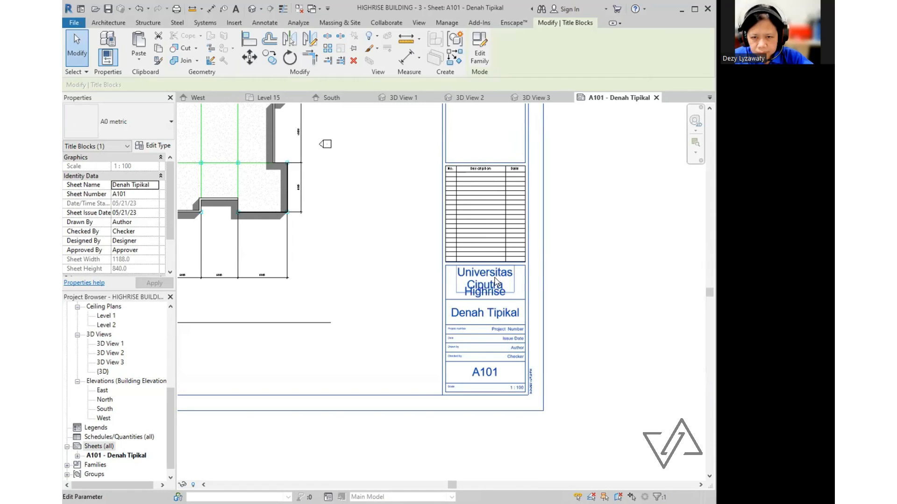
click(494, 276)
click(555, 276)
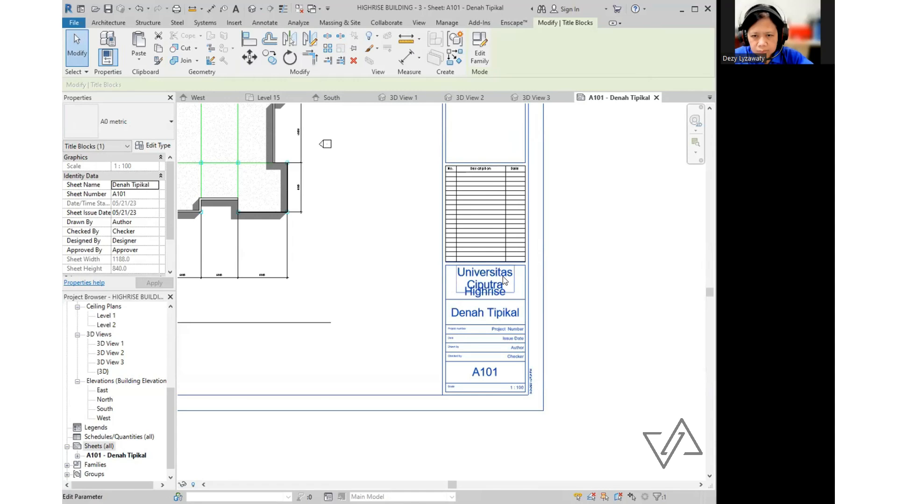
click(503, 276)
click(541, 286)
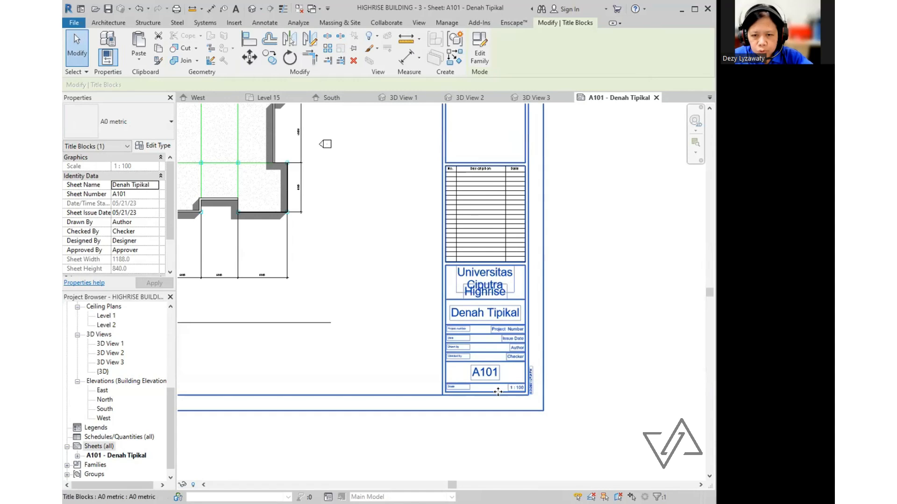
- Fill in Drawn by as Nama Mahasiswa and enter the checker's name in Checked by
scroll(532, 322, up, 2)
scroll(530, 336, down, 2)
scroll(528, 355, up, 2)
scroll(529, 358, up, 3)
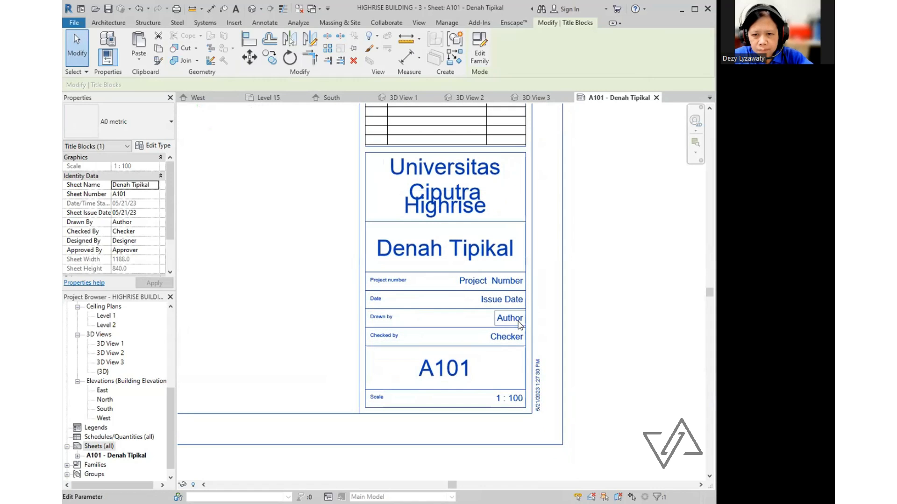
click(511, 319)
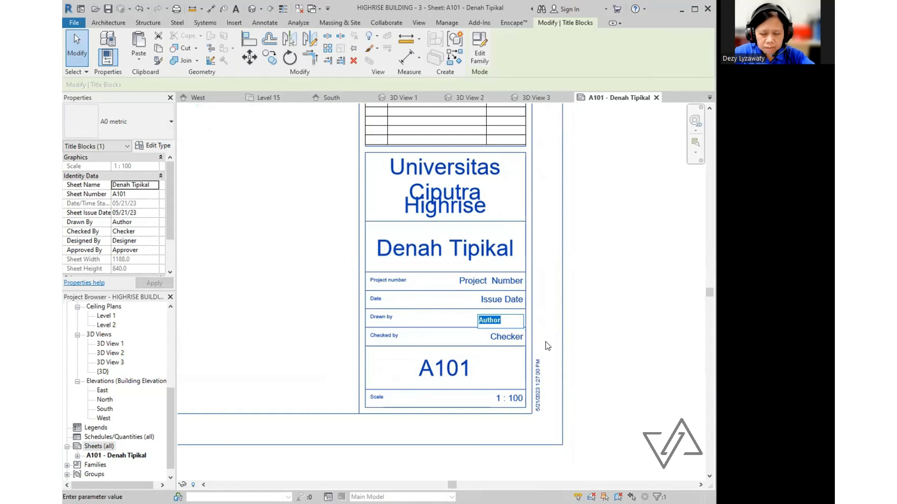
text(Nama)
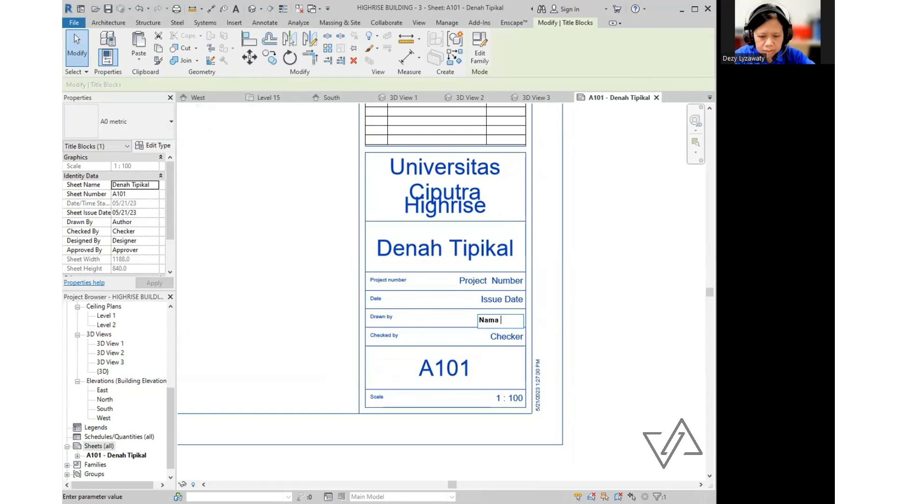
text( Mah)
text(a)
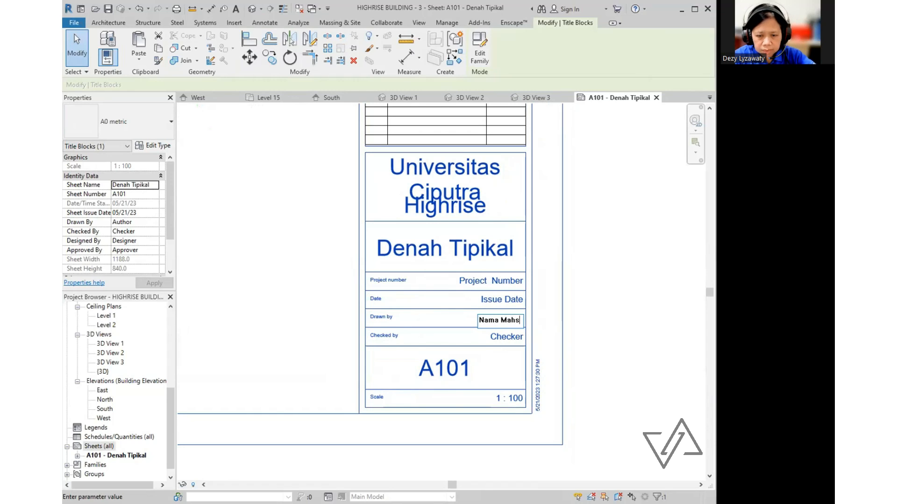
text(siswa)
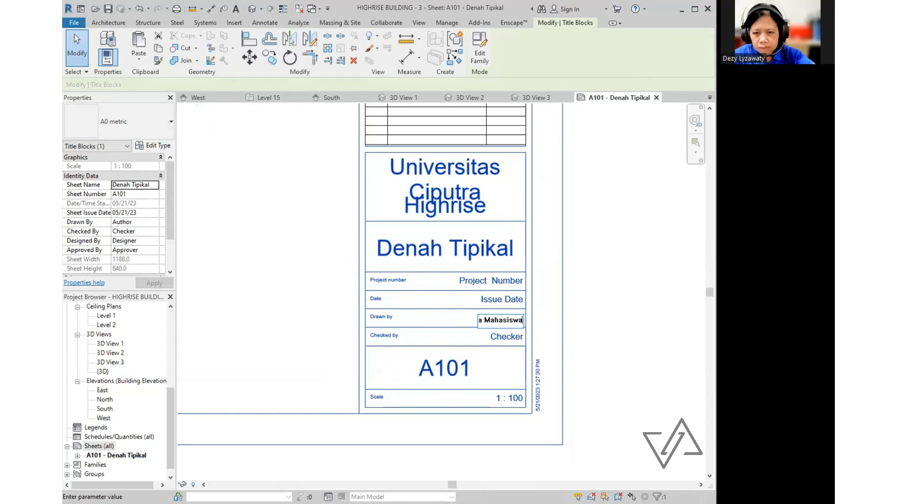
key(Return)
click(501, 340)
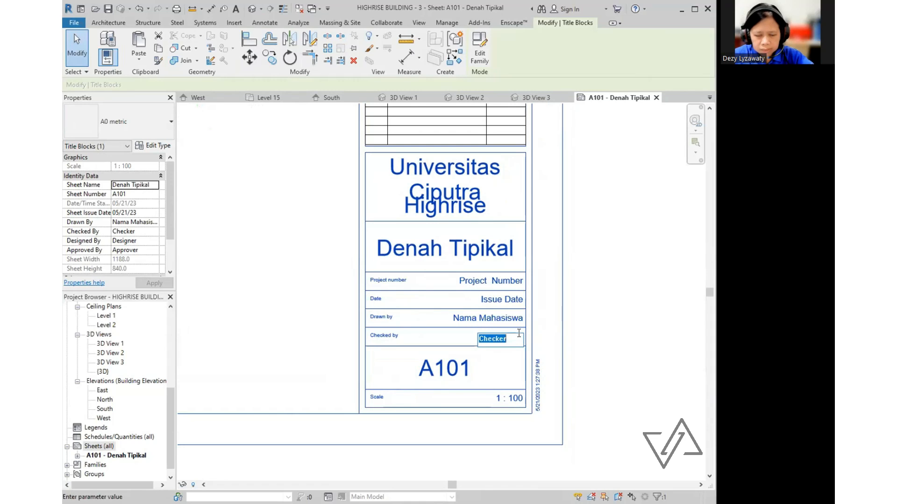
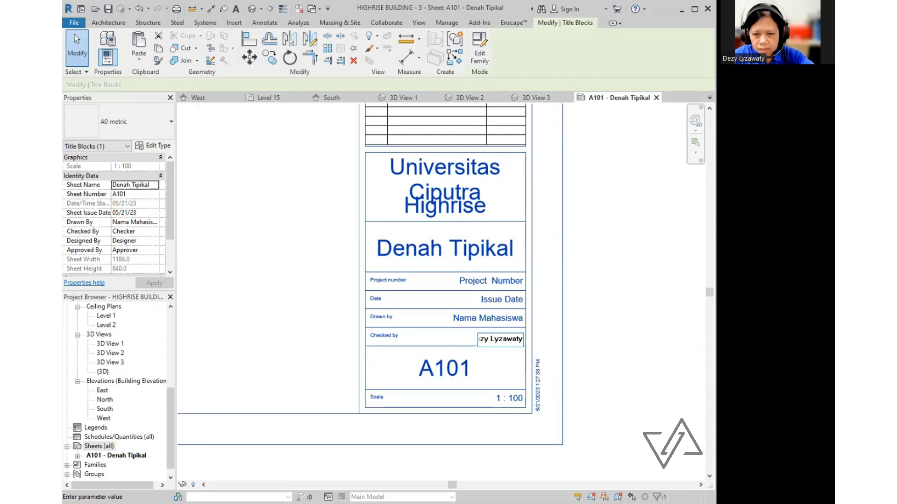
key(Return)
- Set the issue date to 29 Mei 2023 and the project number to 01
click(496, 302)
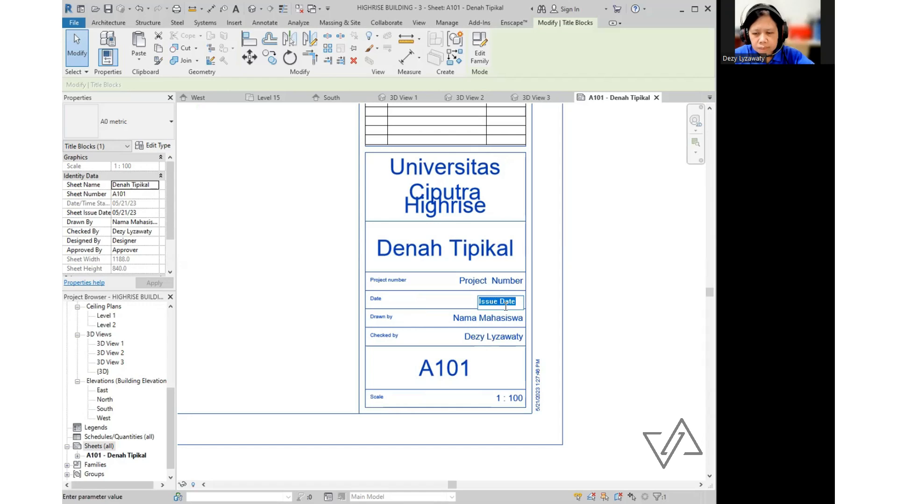
click(505, 302)
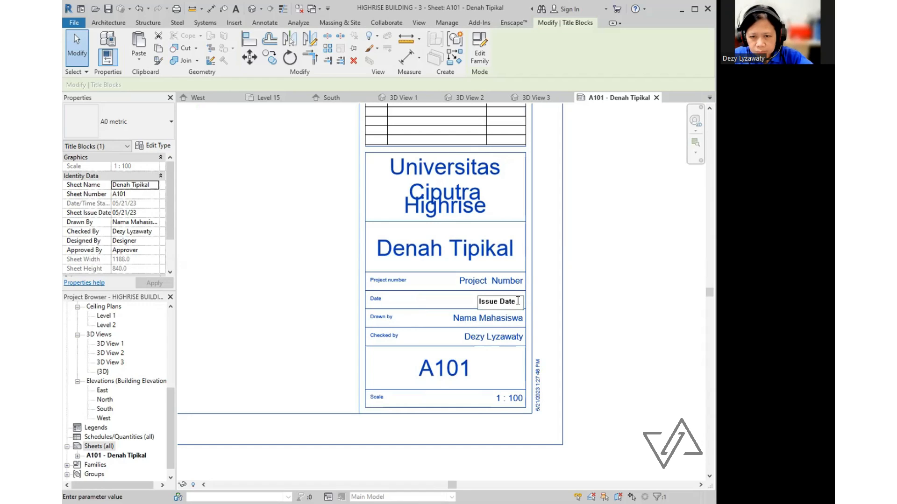
drag(518, 301, 444, 310)
text(29)
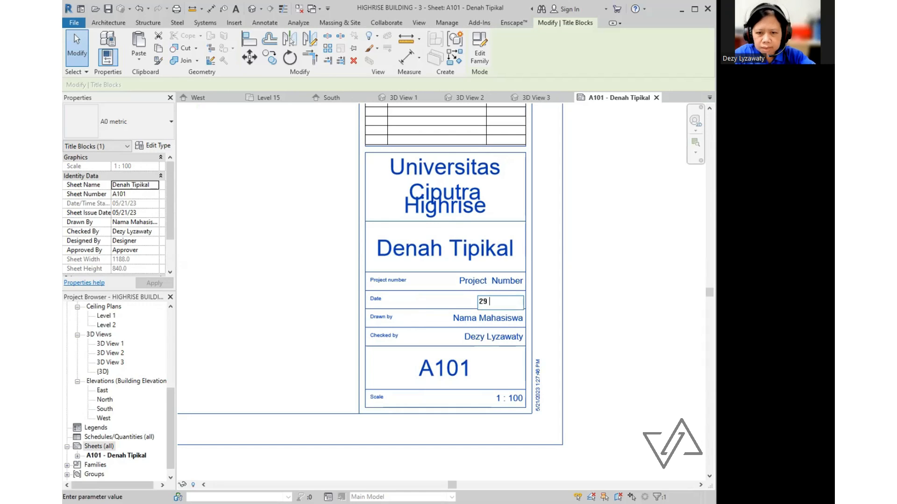
text( Mei 2023)
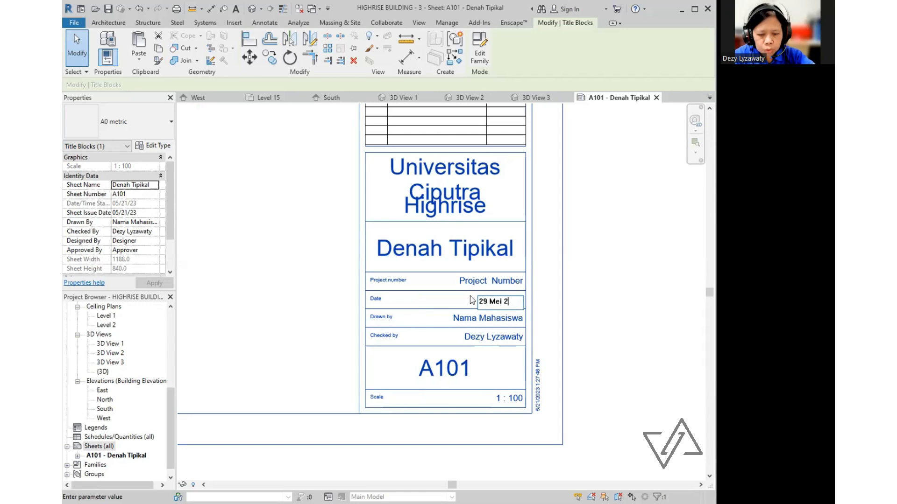
click(472, 299)
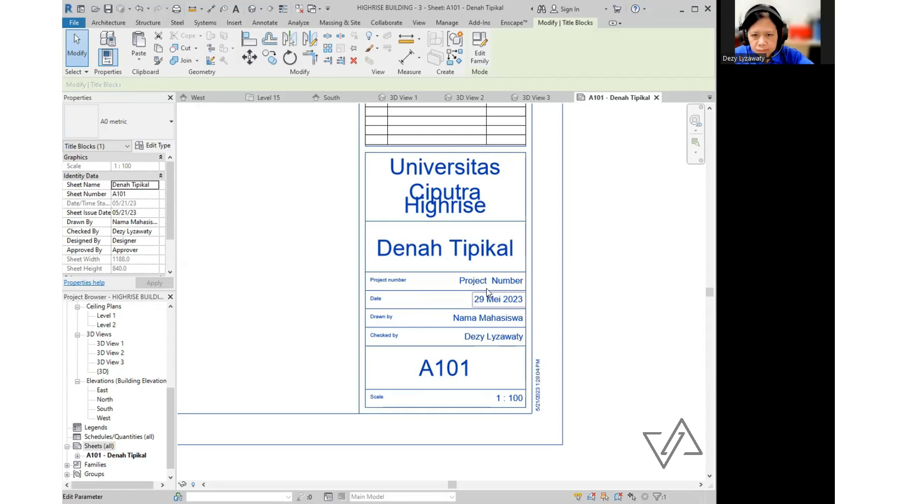
click(509, 280)
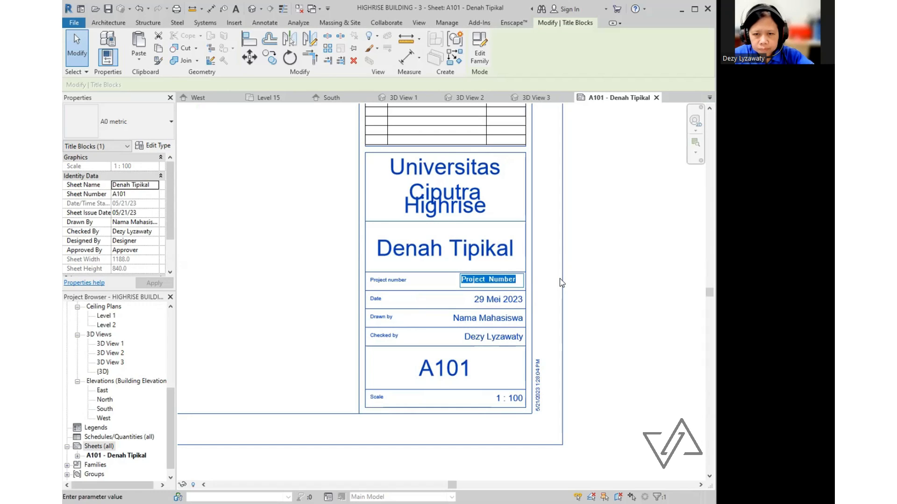
text(01)
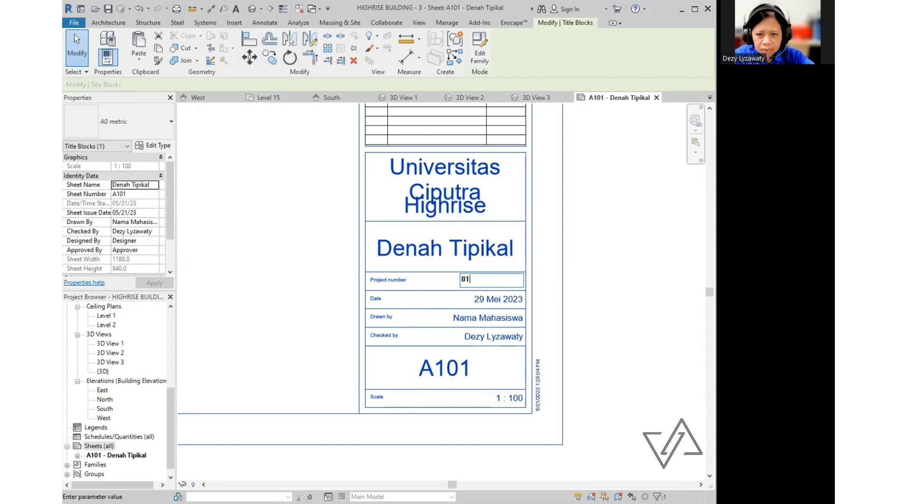
click(562, 283)
- Change the Universitas Ciputra owner heading to U C
click(580, 244)
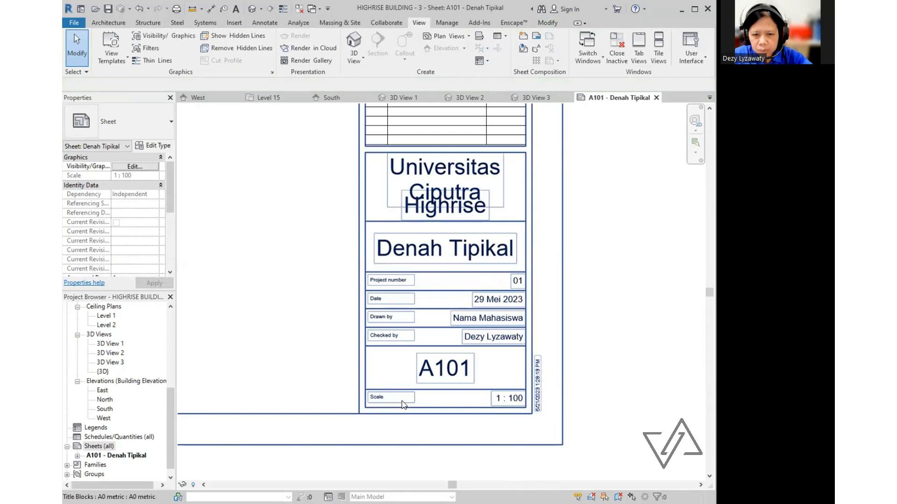
key(ctrl)
key(ctrl)
key(ctrl)
key(ctrl)
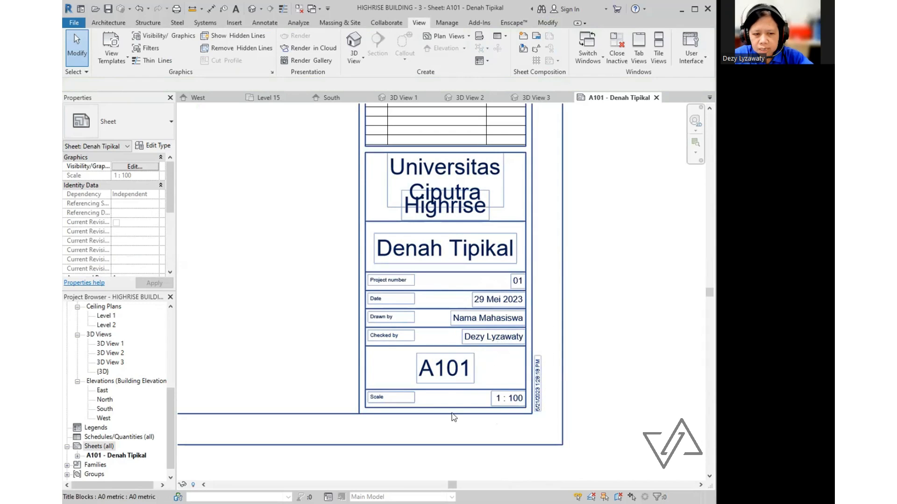
scroll(551, 320, down, 6)
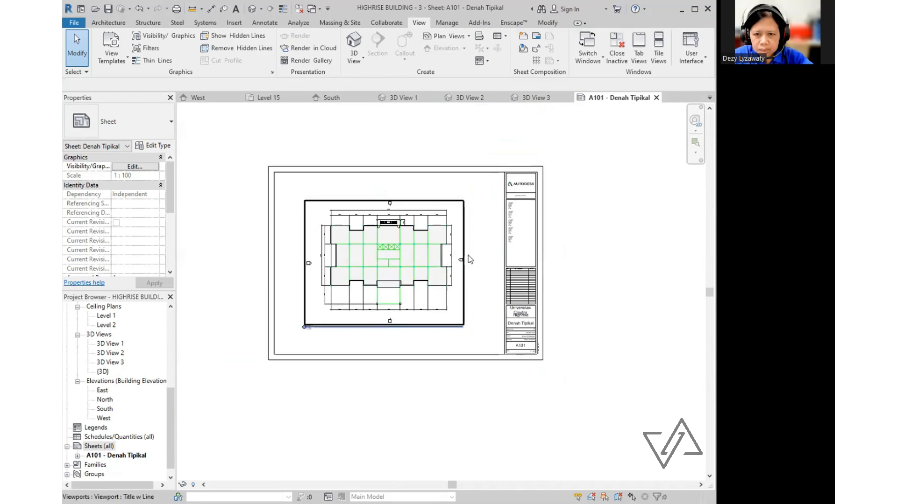
scroll(468, 255, up, 3)
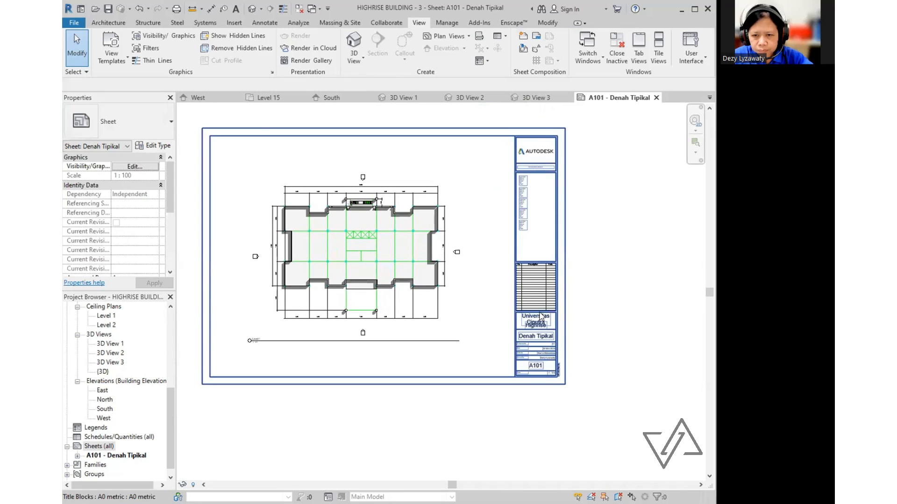
scroll(541, 316, up, 5)
click(535, 306)
click(535, 306)
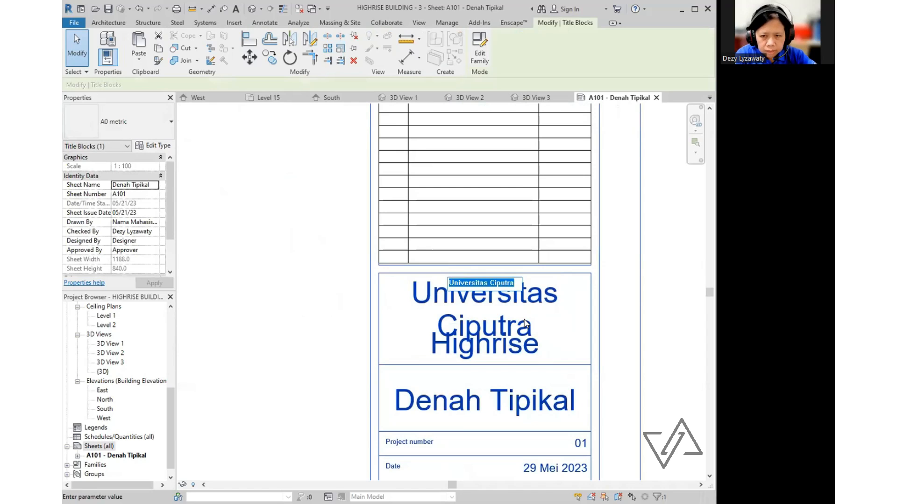
text(U)
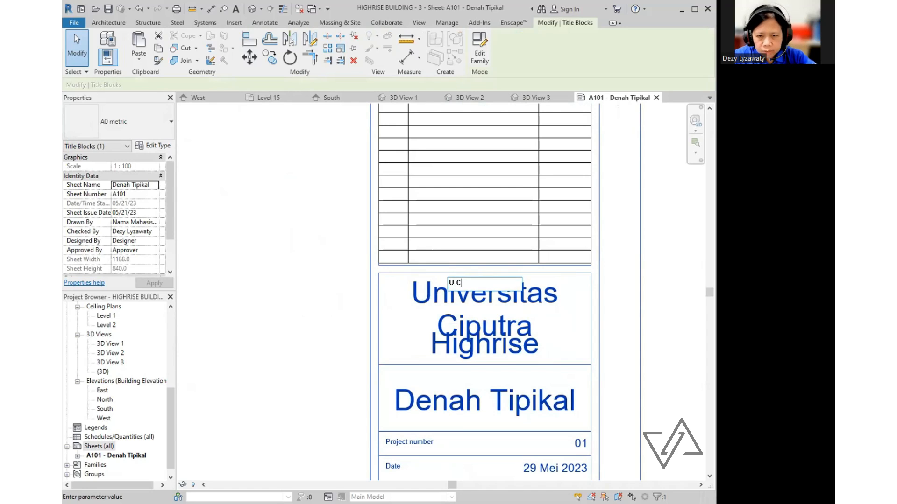
text( C)
click(614, 223)
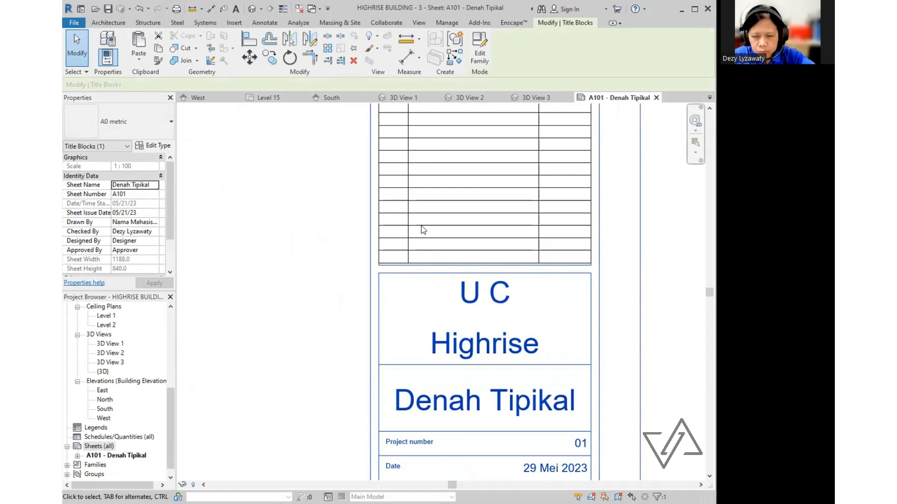
scroll(407, 222, down, 3)
scroll(498, 264, down, 3)
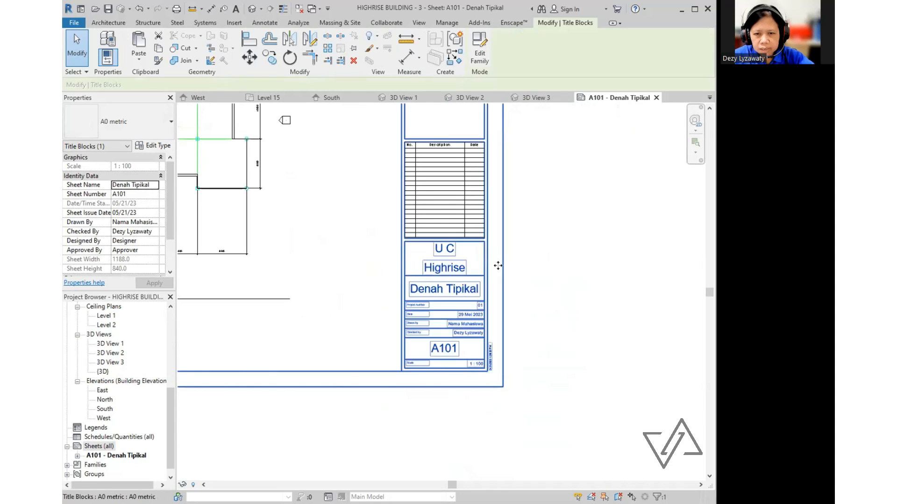
mouse_move(473, 308)
middle_down()
mouse_move(494, 335)
mouse_move(495, 359)
mouse_move(541, 383)
mouse_move(521, 376)
middle_up()
scroll(508, 361, up, 2)
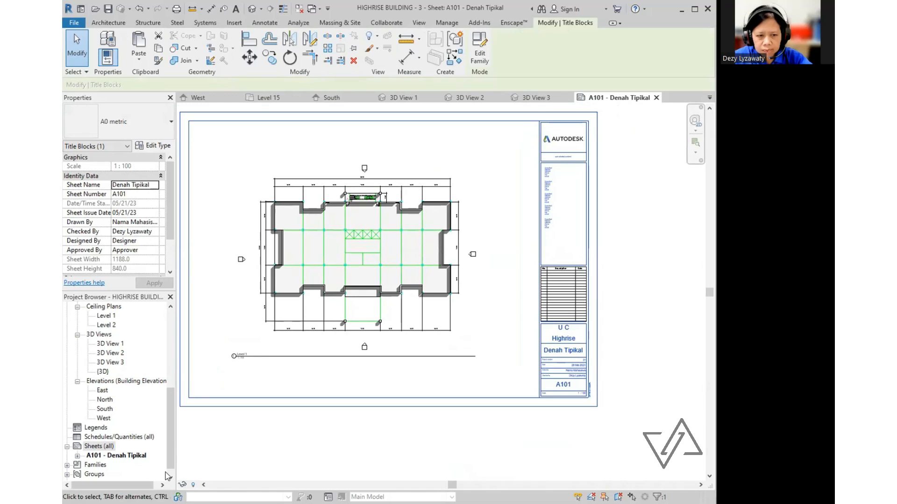
click(98, 447)
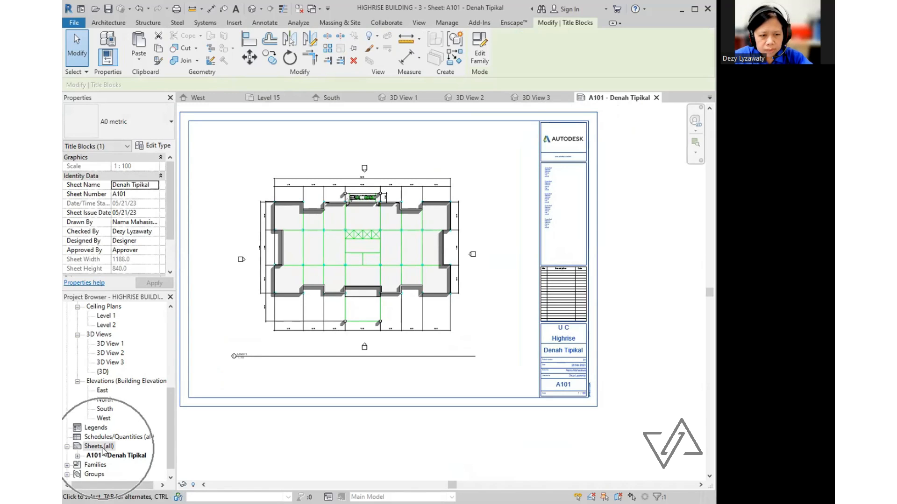
right_click(103, 450)
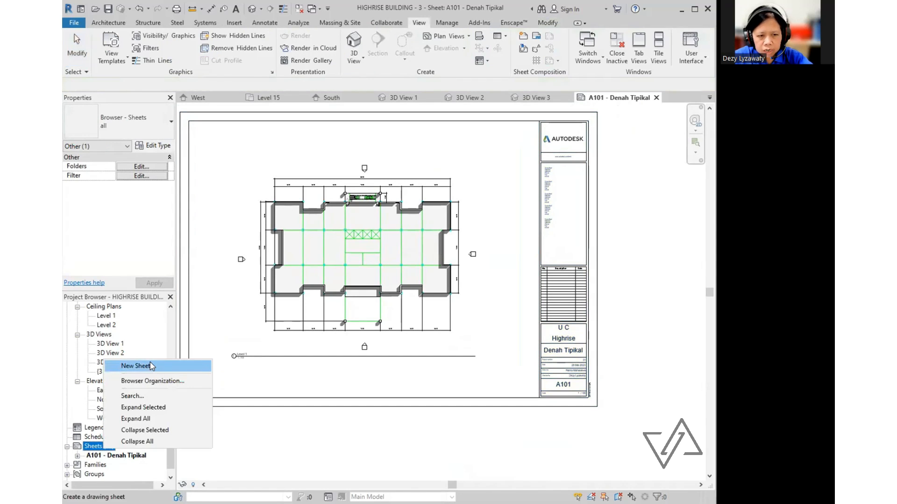
click(138, 366)
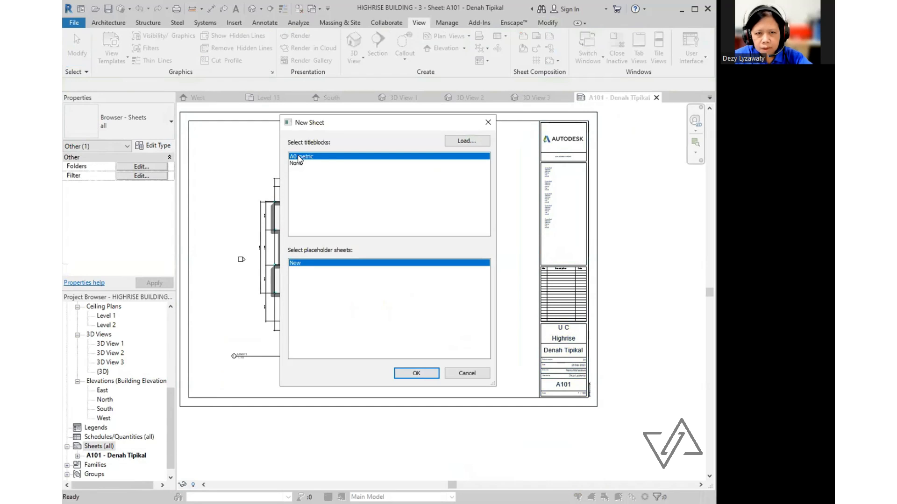
click(301, 159)
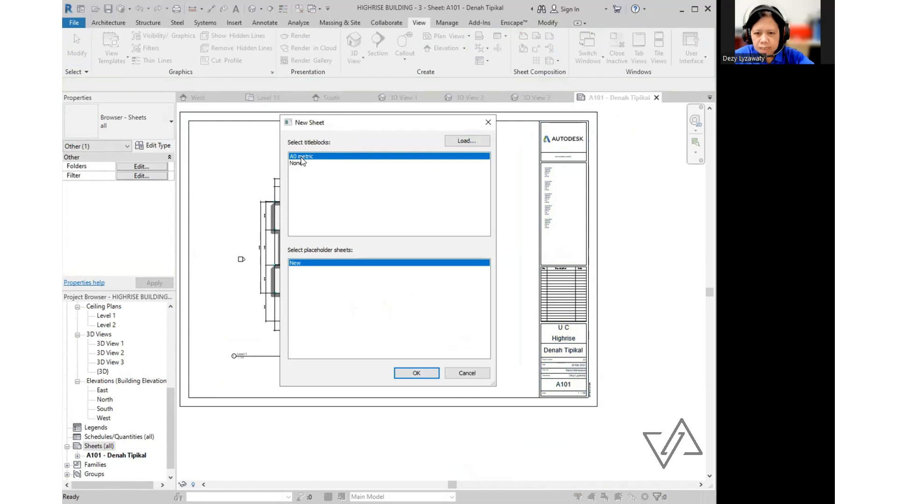
click(417, 373)
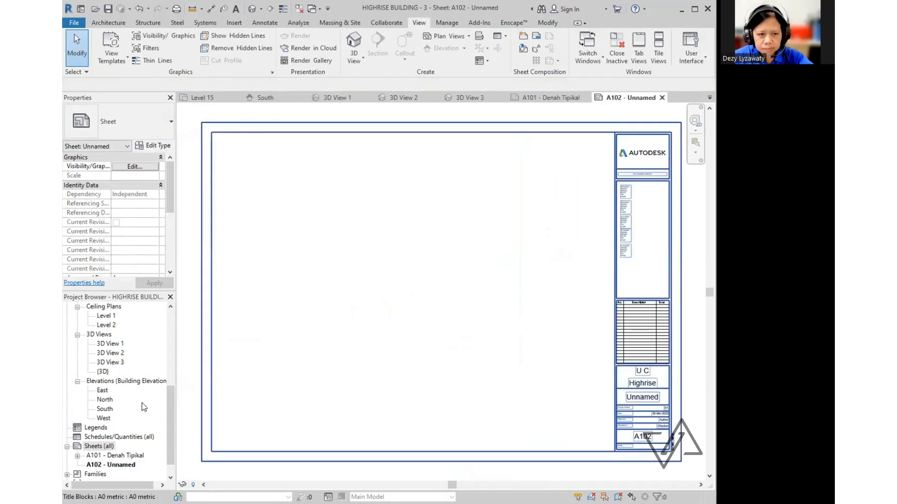
click(169, 407)
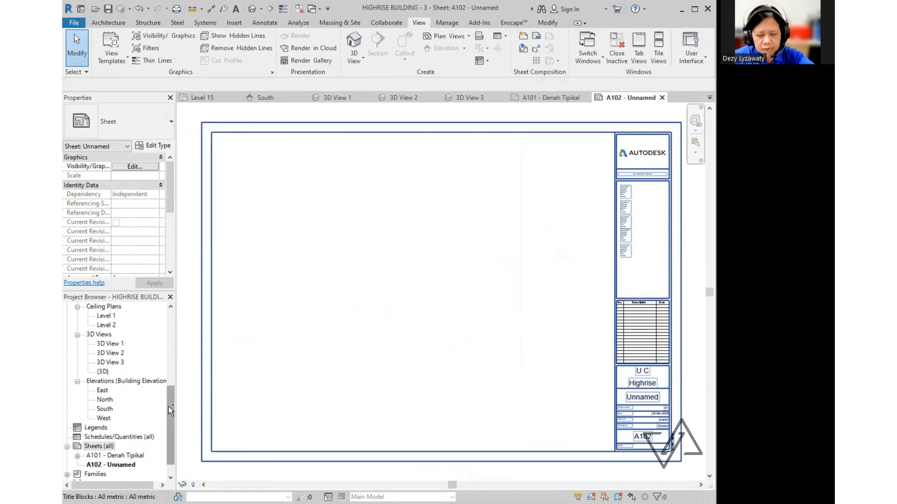
drag(169, 410, 177, 320)
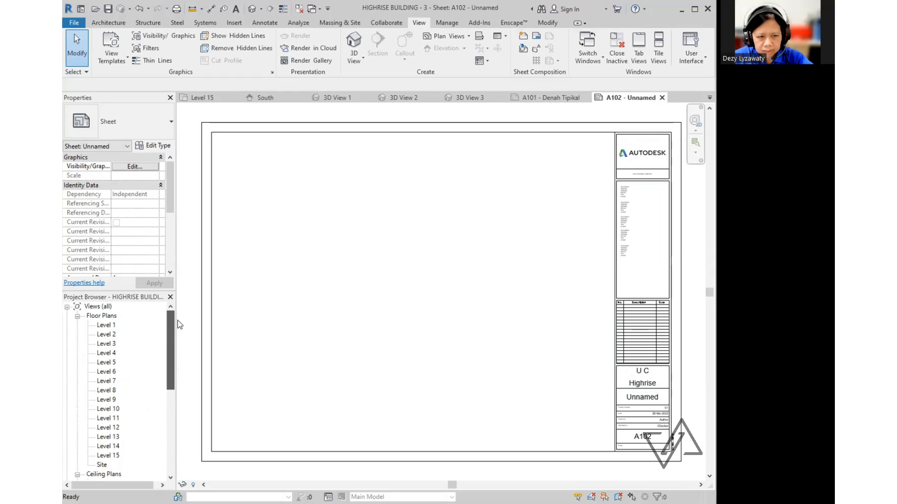
click(103, 465)
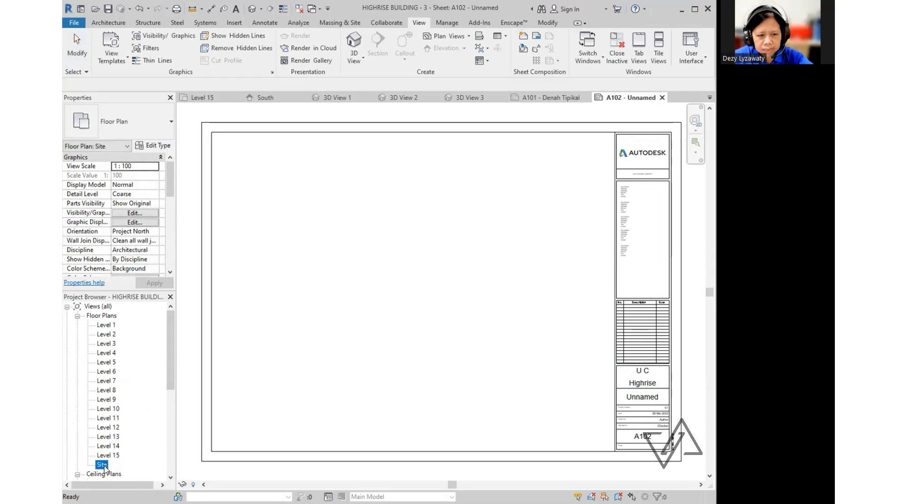
double_click(105, 468)
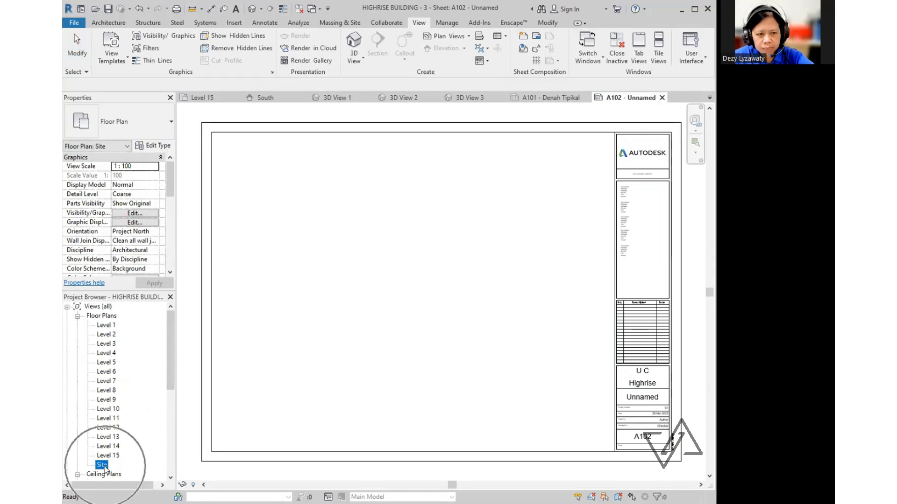
key(ctrl)
key(ctrl)
key(ctrl)
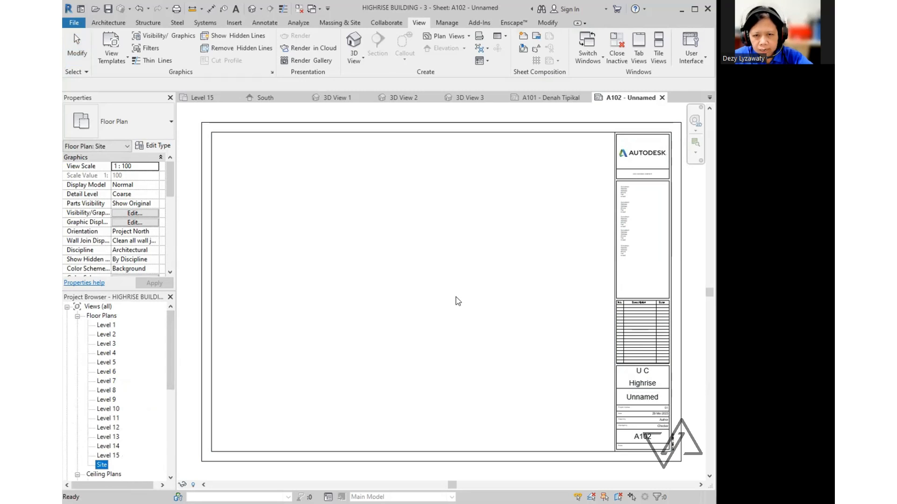
- Place the Site floor plan viewport on sheet A102
click(428, 282)
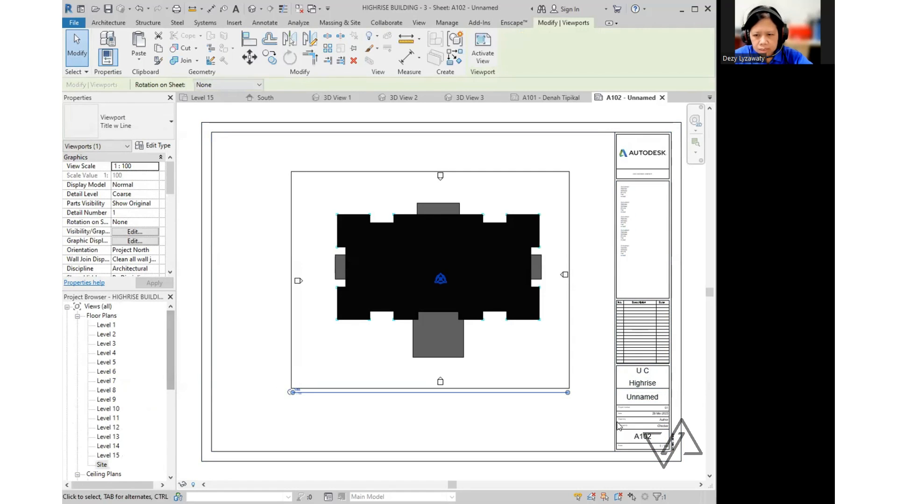
middle_drag(701, 407, 522, 352)
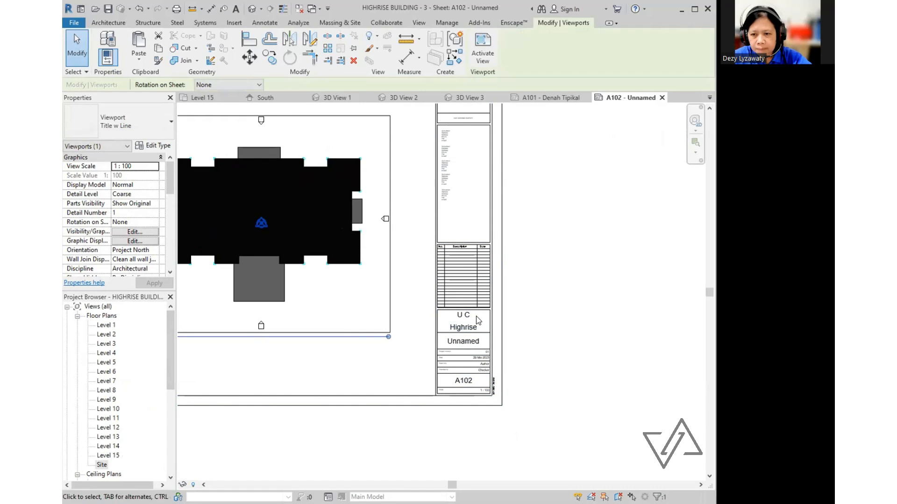
scroll(476, 322, up, 3)
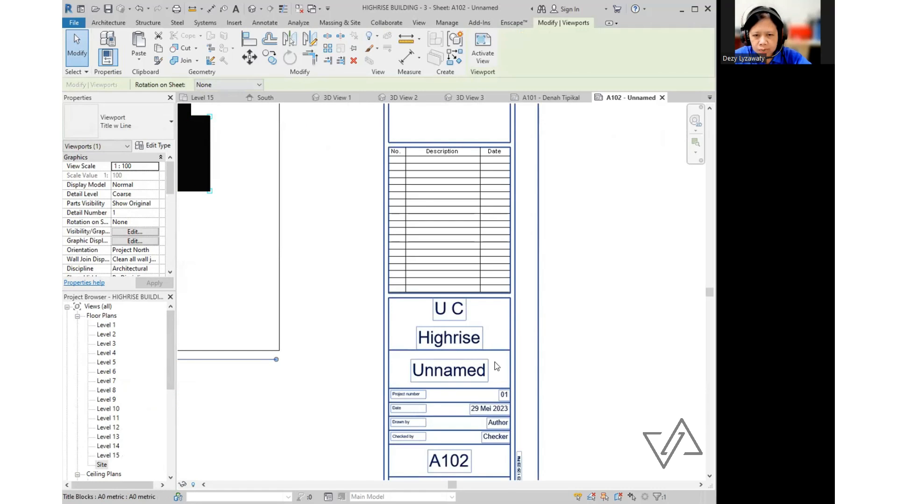
scroll(463, 366, down, 1)
- Rename sheet A102 to Site Plan in the title block
click(464, 370)
click(465, 370)
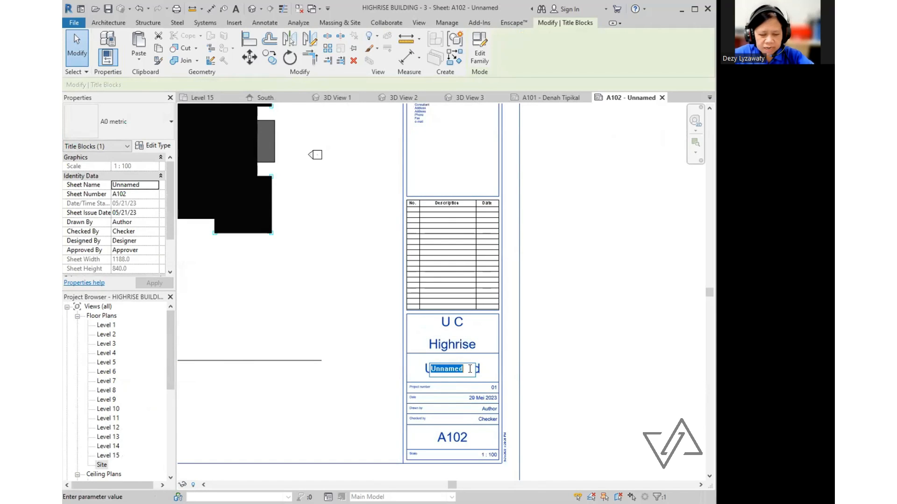
text(S)
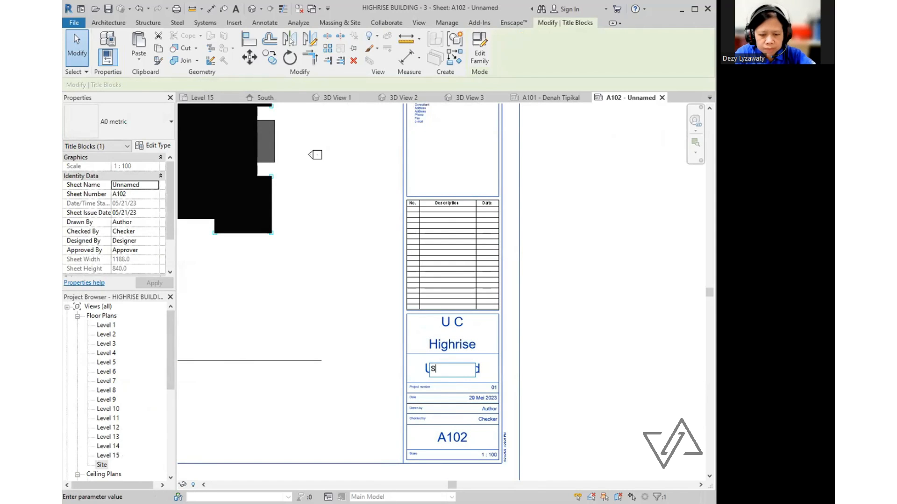
text(ite )
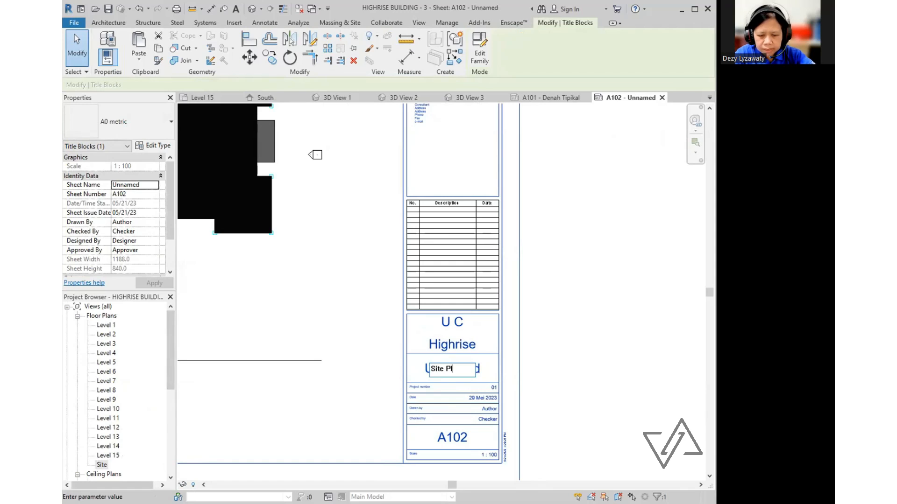
text(Plan)
key(Return)
scroll(496, 419, up, 3)
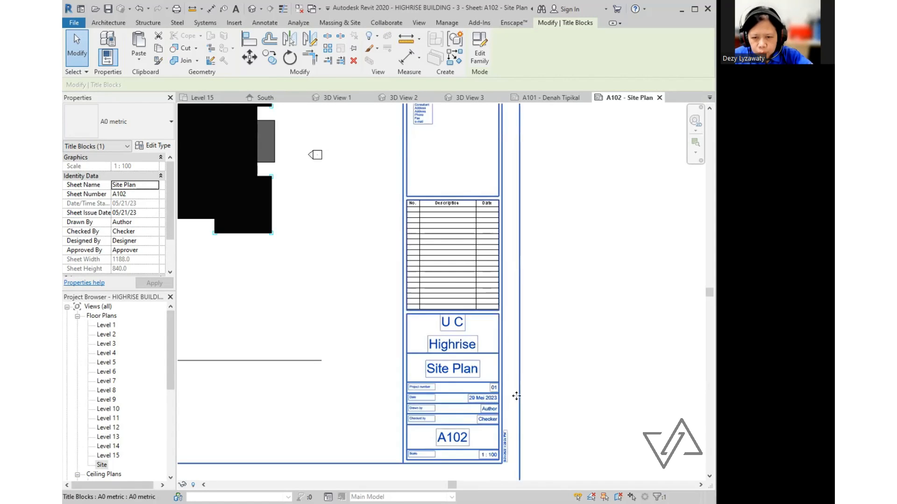
- Fill in Drawn by as Nama Mahasiswa and enter the checker's name
click(481, 409)
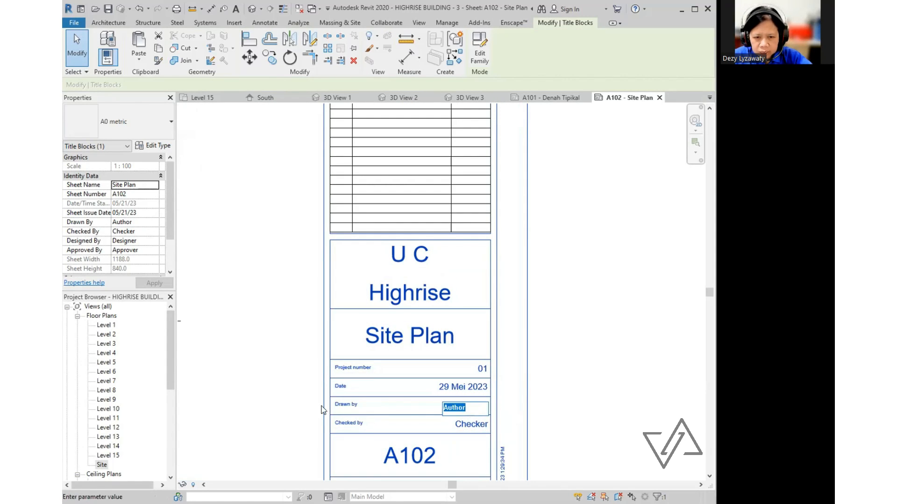
text(Na)
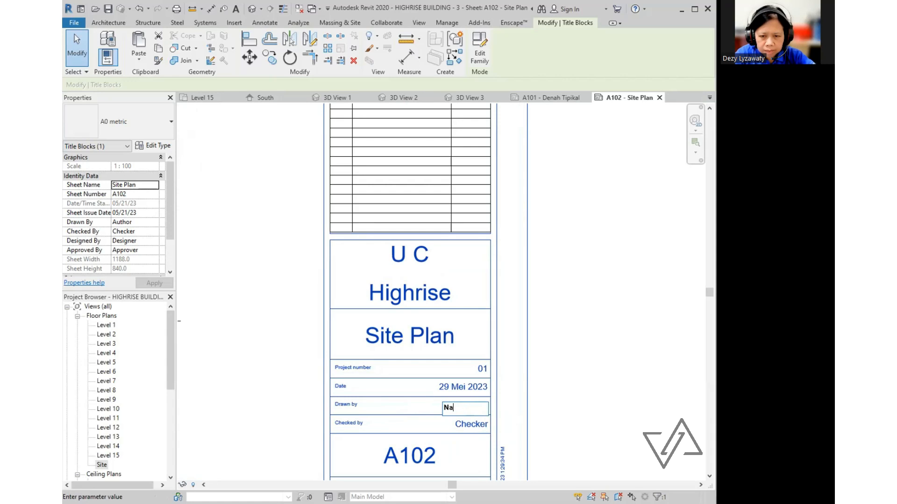
text(ma Mahasiswa)
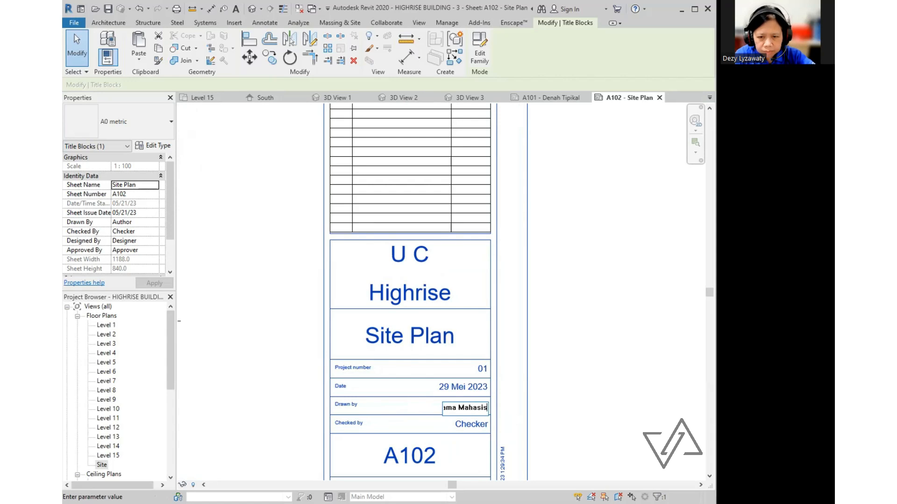
click(428, 390)
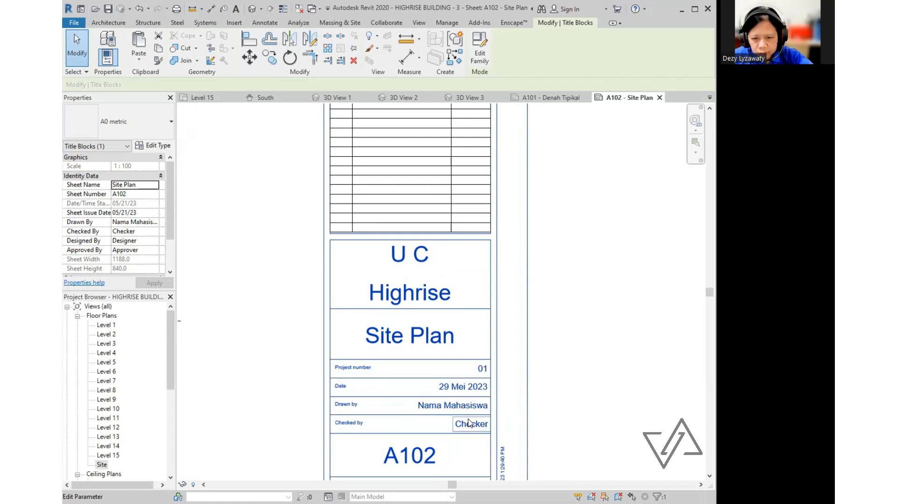
click(485, 425)
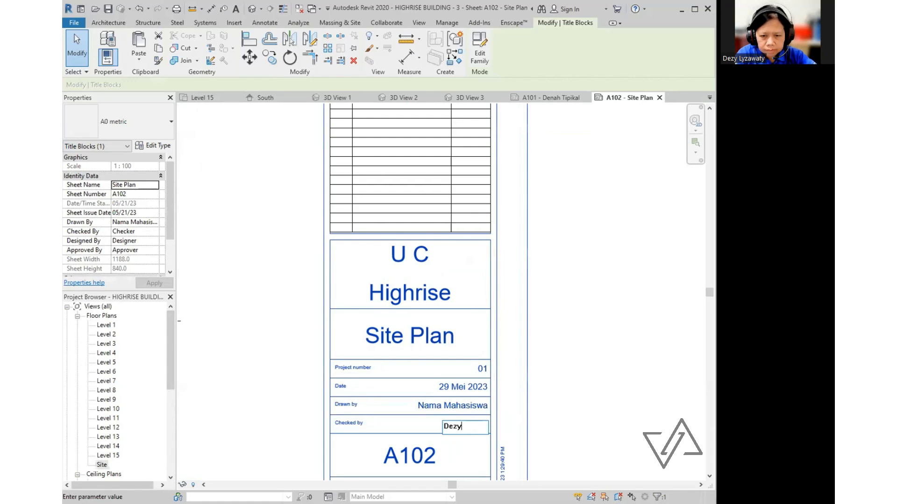
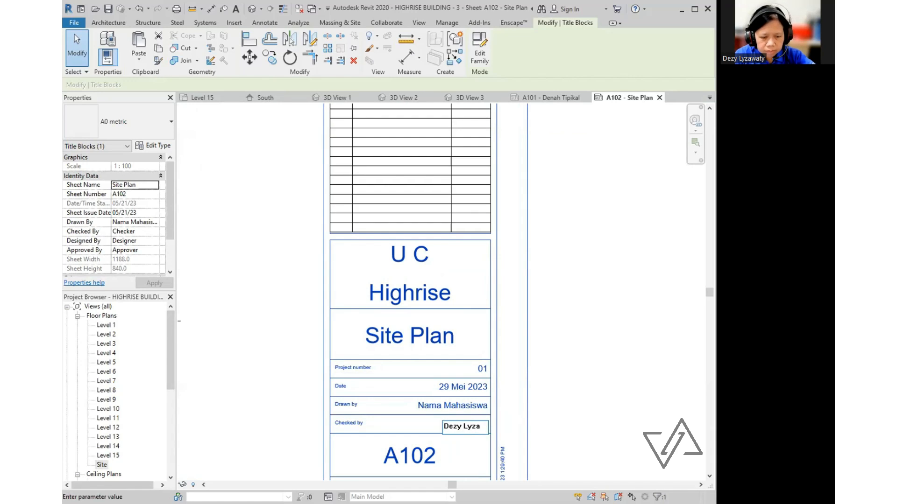
click(487, 400)
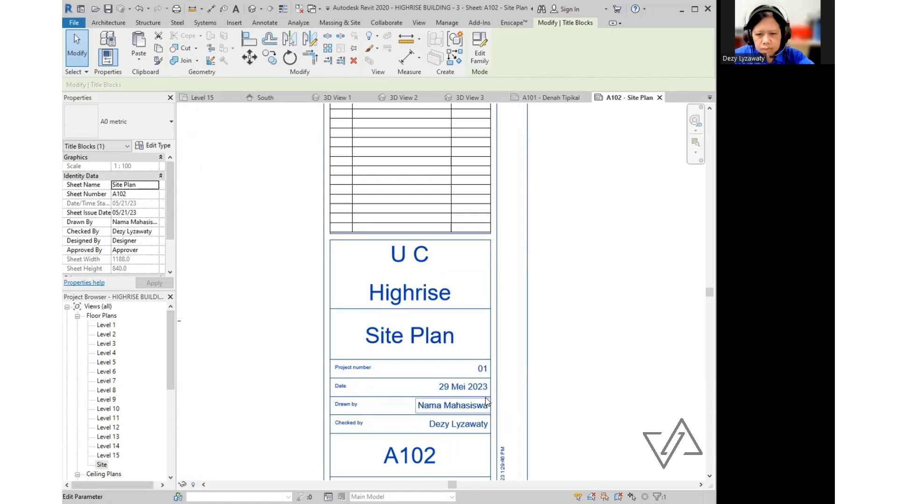
click(542, 396)
scroll(536, 356, down, 5)
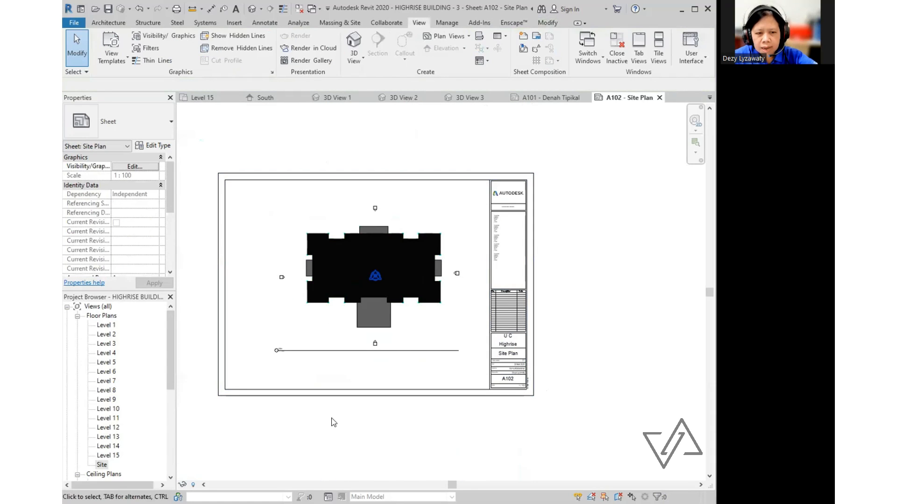
- Create a new sheet A103 with the A0 metric title block
scroll(173, 402, down, 7)
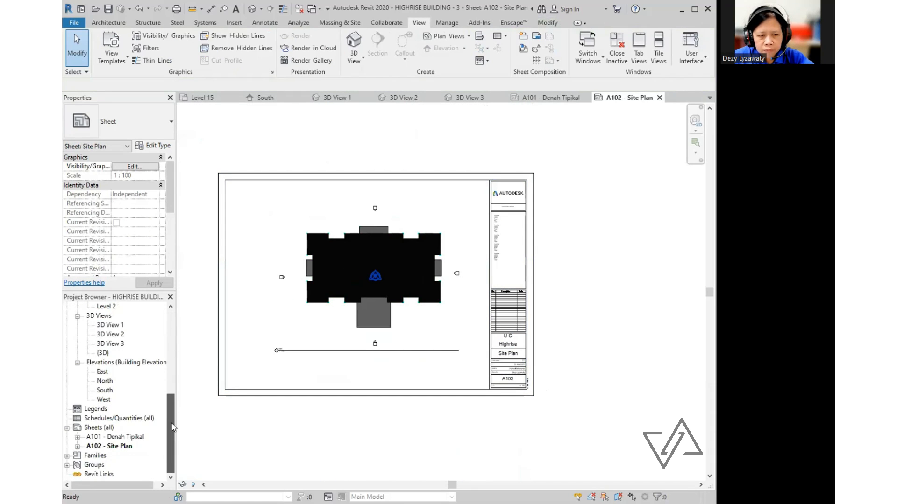
click(106, 430)
key(ctrl)
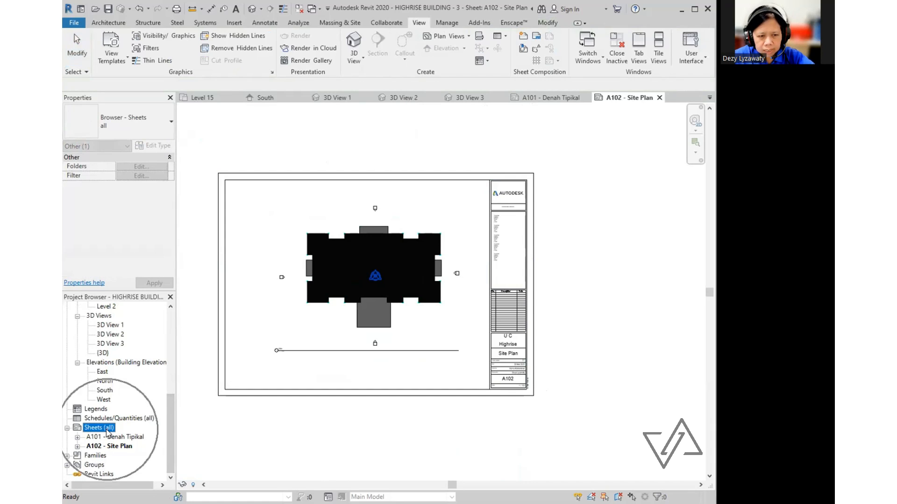
right_click(108, 429)
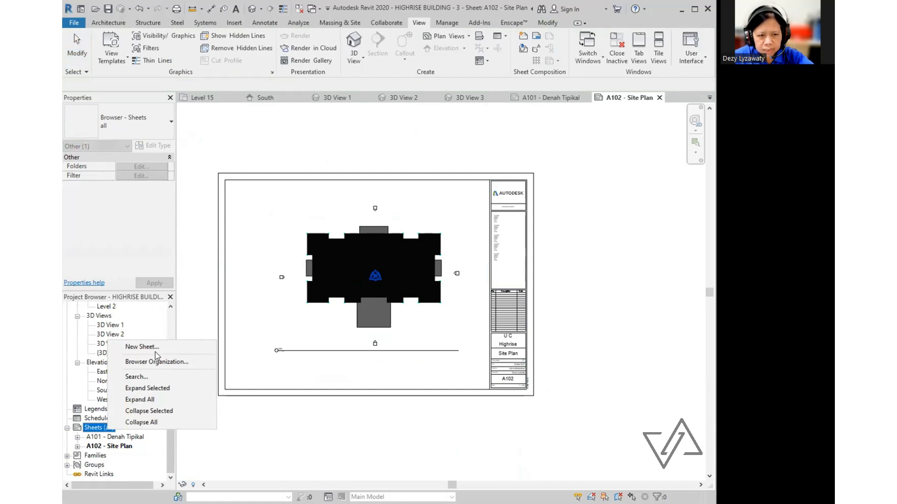
click(212, 347)
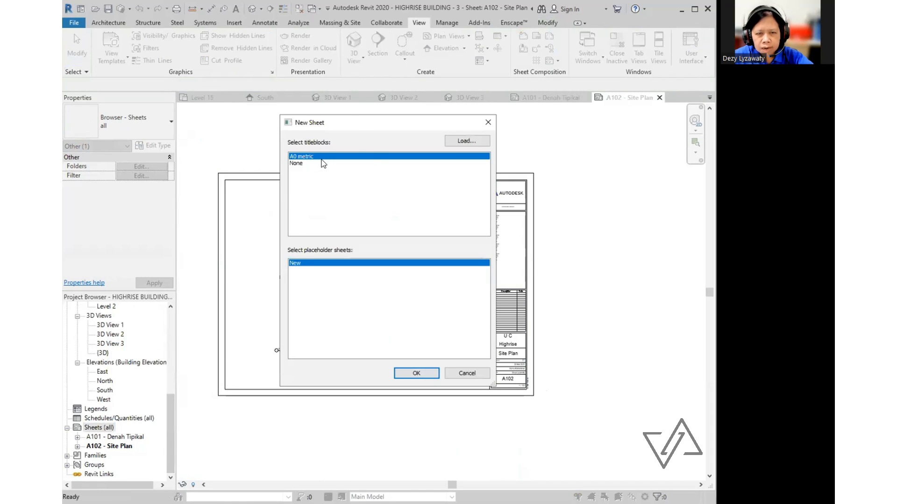
key(ctrl)
click(417, 373)
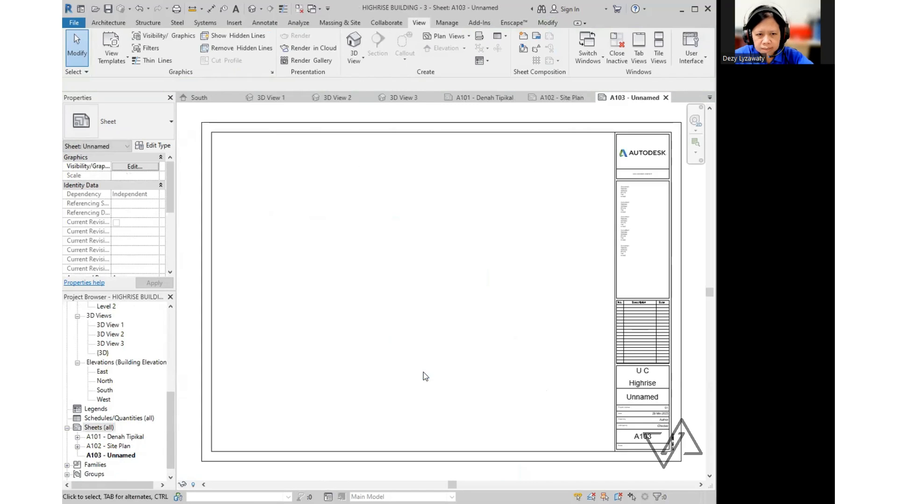
- Place the South elevation view on sheet A103
mouse_move(170, 403)
mouse_down()
mouse_move(170, 380)
mouse_move(169, 405)
mouse_up()
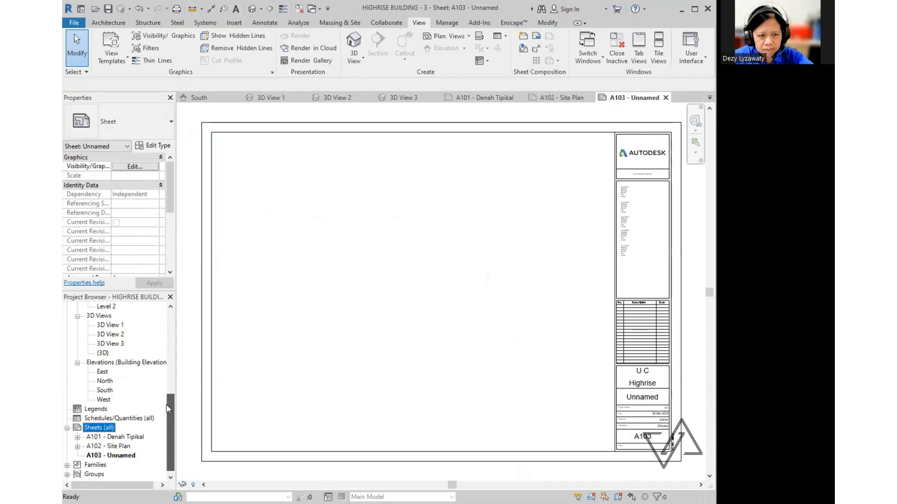
click(107, 392)
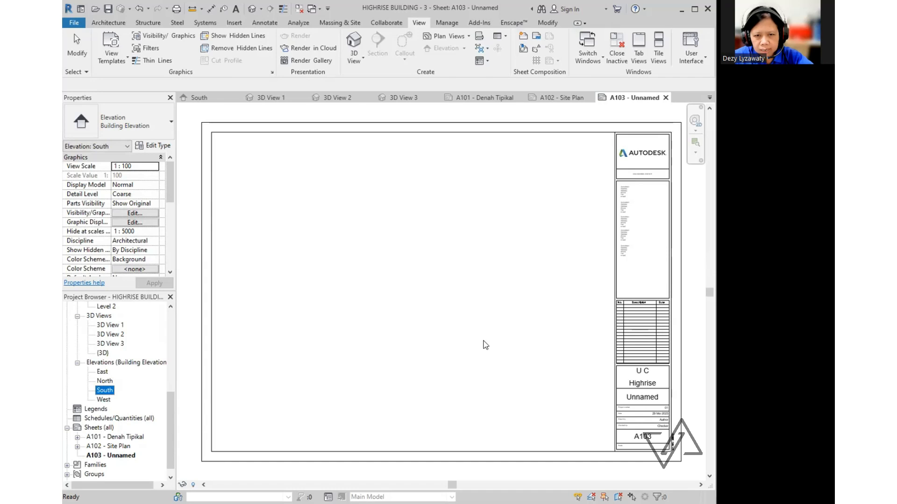
click(428, 298)
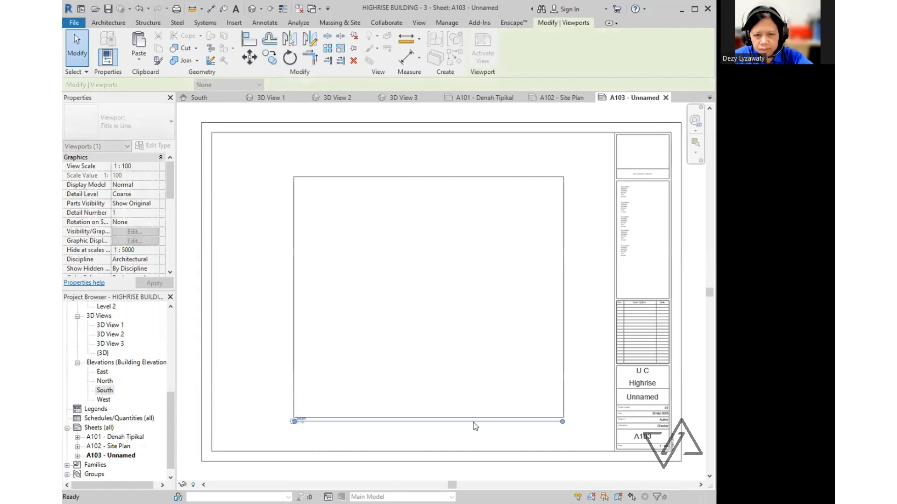
scroll(346, 227, down, 2)
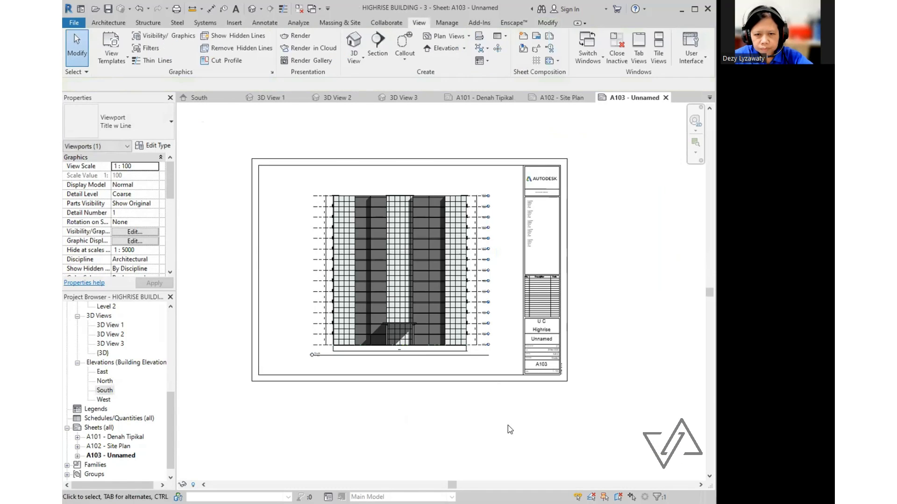
click(403, 415)
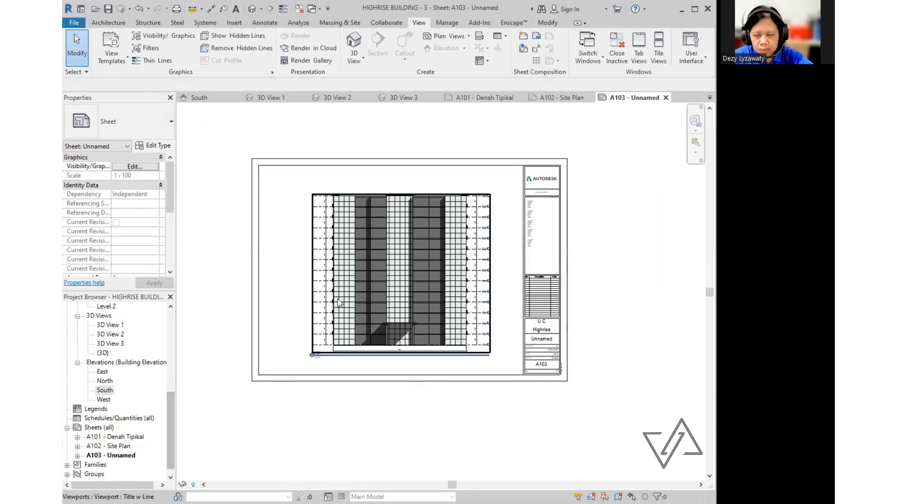
- Create sheet A104 and place the North elevation on it
click(98, 427)
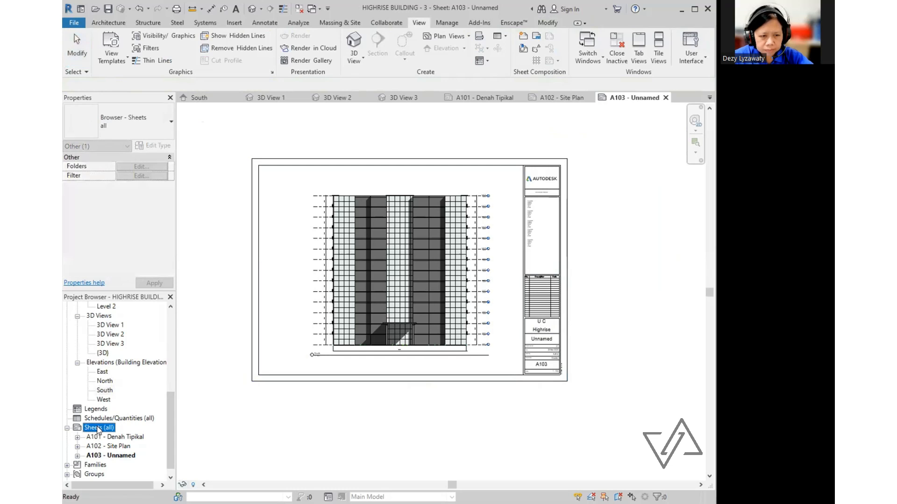
right_click(98, 428)
click(141, 344)
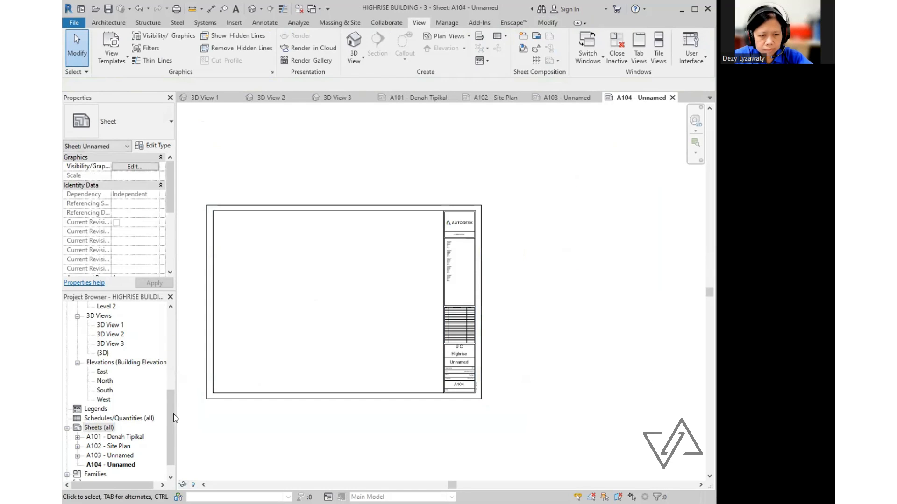
click(105, 382)
drag(107, 383, 340, 307)
click(330, 302)
- Create sheet A105 and place the West elevation on it
click(99, 428)
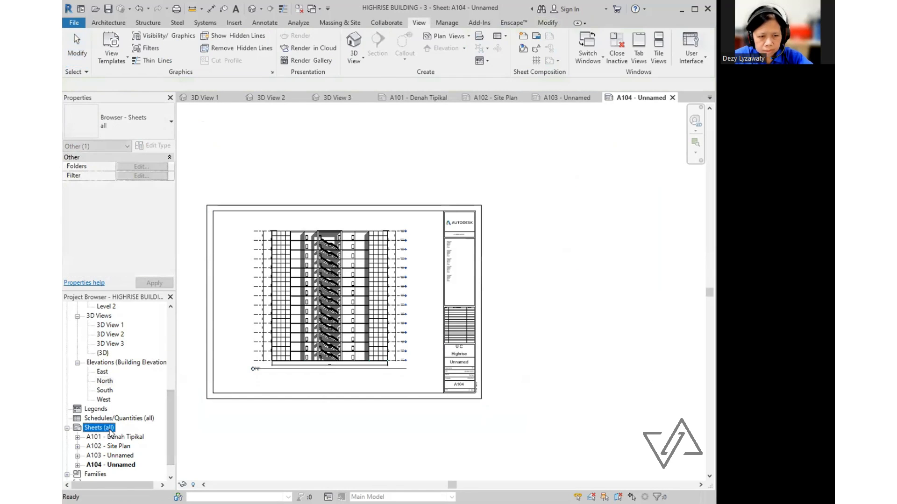
right_click(112, 428)
click(157, 351)
click(103, 399)
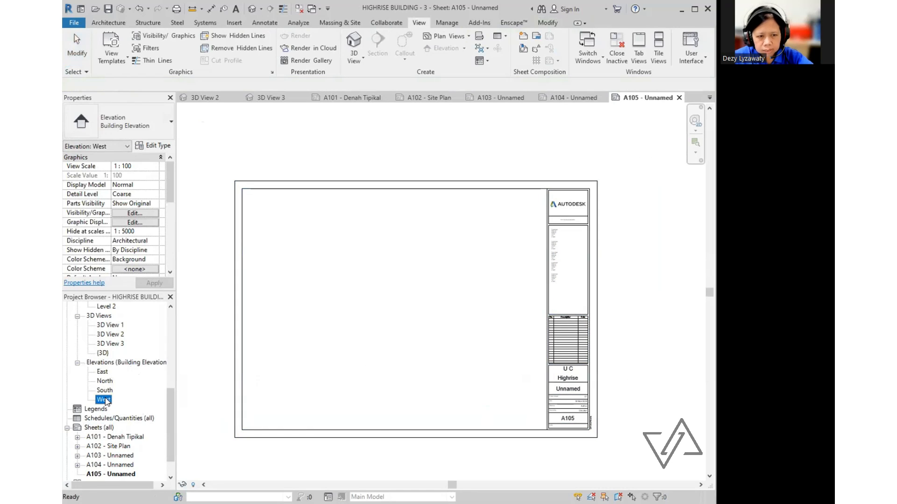
drag(103, 400, 339, 319)
click(395, 318)
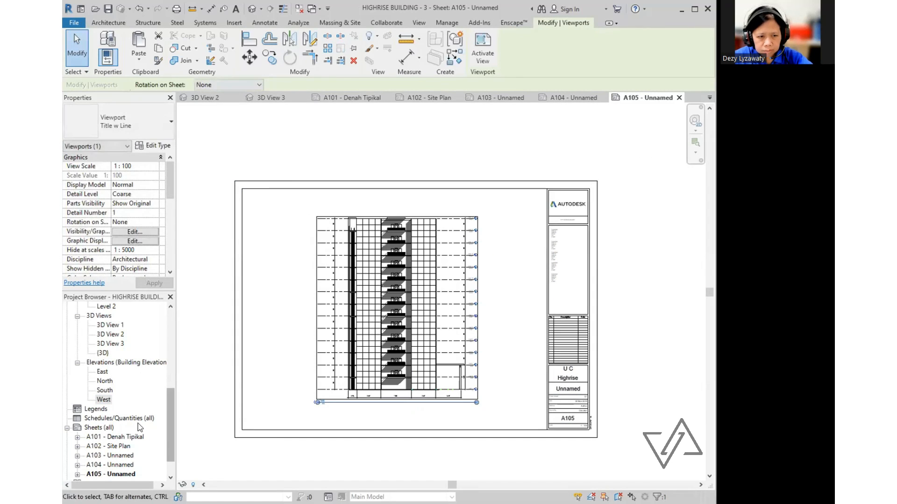
- Create sheet A106 and place the East elevation on it
click(109, 428)
right_click(109, 428)
click(156, 346)
click(103, 372)
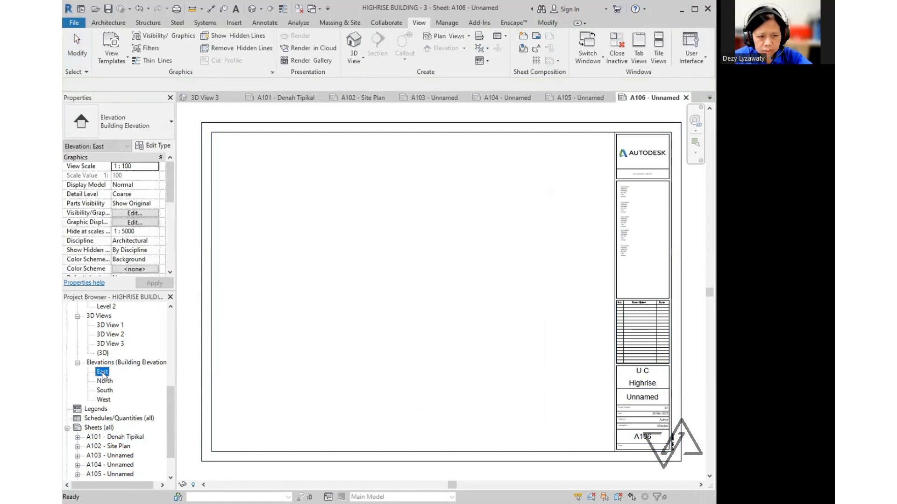
drag(102, 372, 429, 314)
click(429, 314)
scroll(396, 419, down, 2)
click(397, 345)
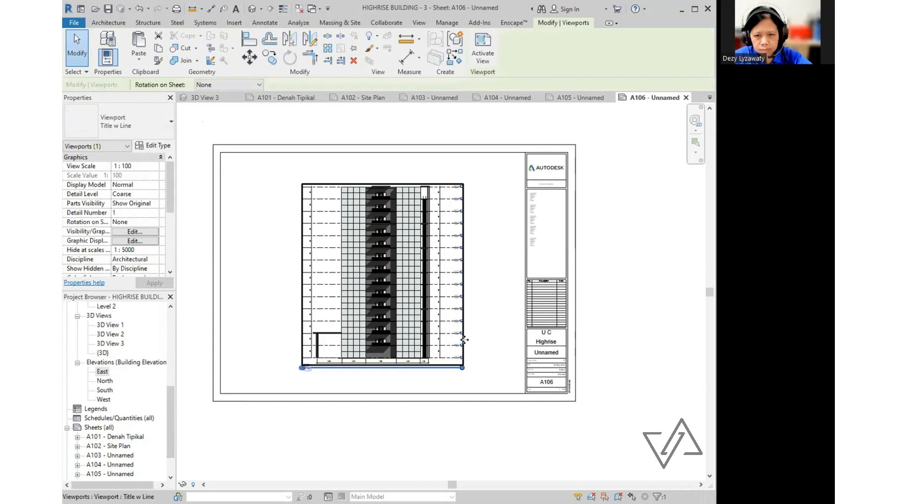
click(486, 387)
scroll(117, 397, down, 2)
- Rename sheets A103 and A104 to South Elev and North Elev
click(112, 400)
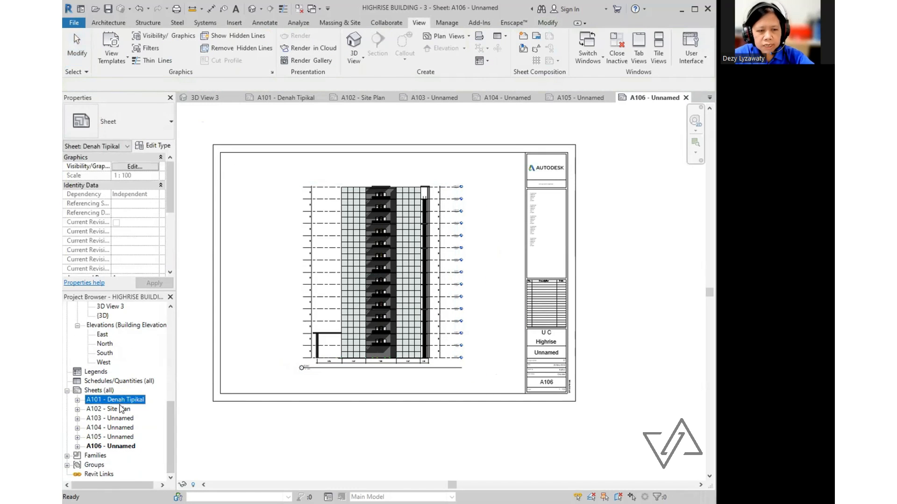
double_click(109, 418)
click(542, 340)
click(541, 341)
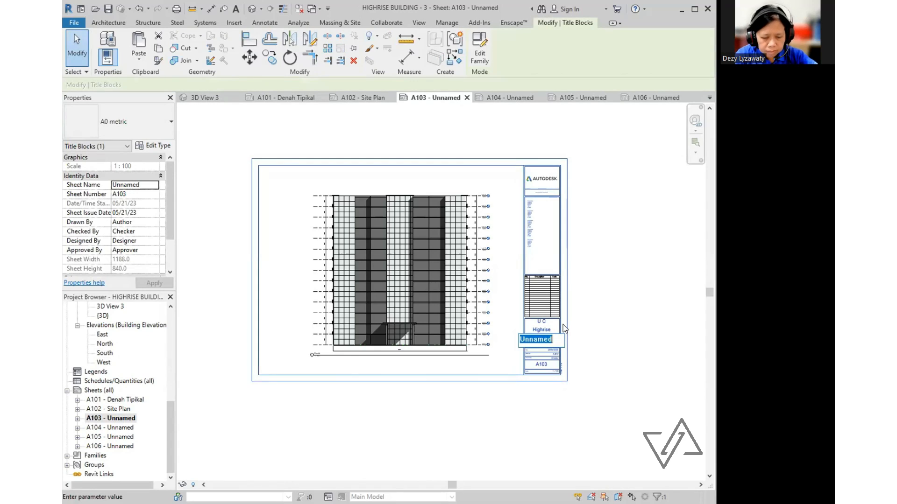
text(South Eleva)
key(Return)
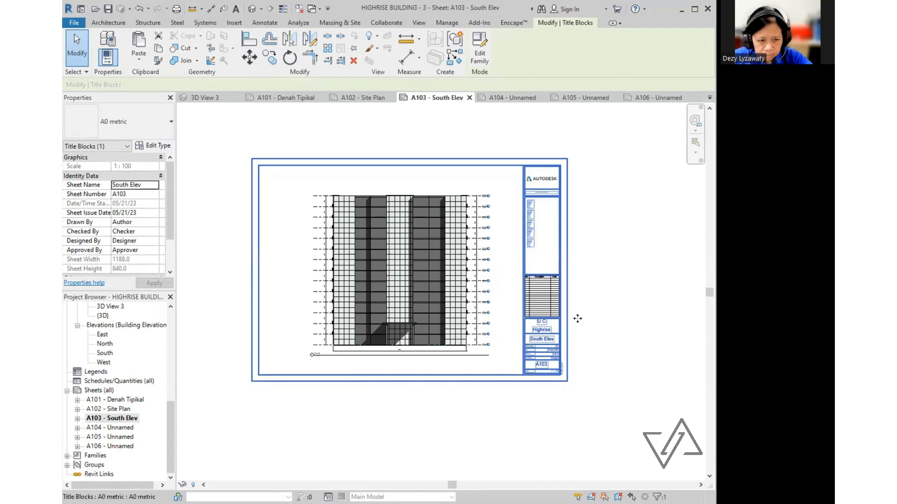
click(505, 97)
click(458, 363)
click(459, 363)
text(North Elev)
key(Return)
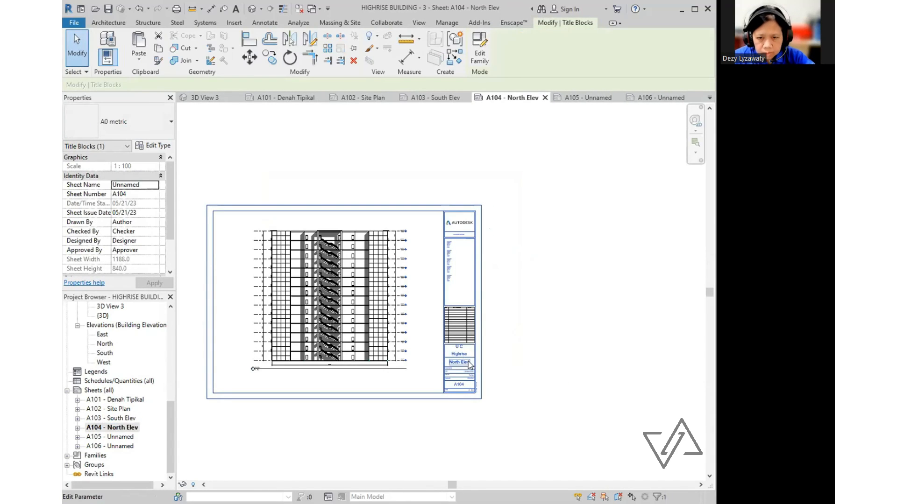
- Rename sheets A105 and A106 to West Elev and East Elev
click(585, 97)
click(563, 389)
click(562, 389)
text(West Elev)
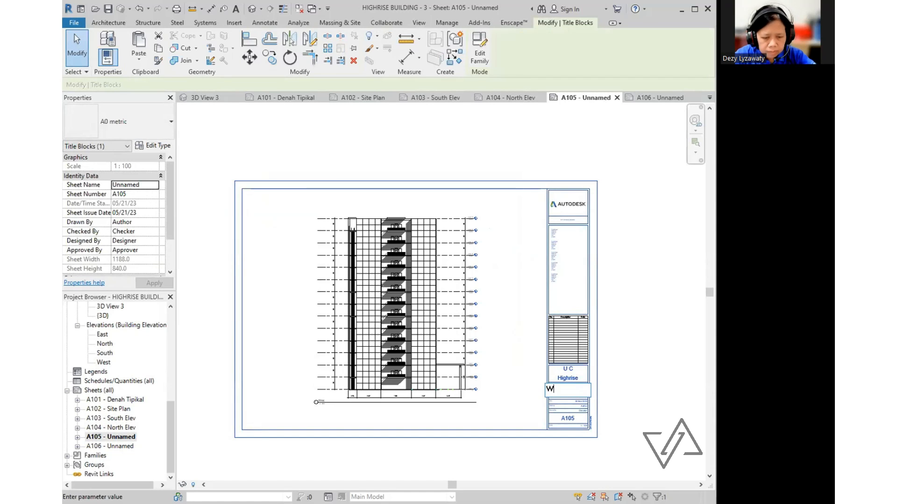
key(Return)
key(ctrl+Tab)
click(557, 357)
click(557, 357)
text(Es)
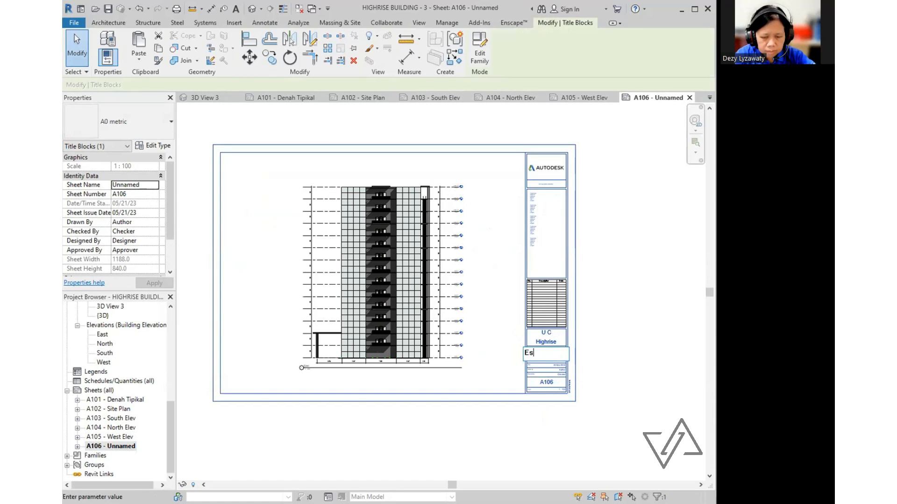
key(Return)
click(111, 393)
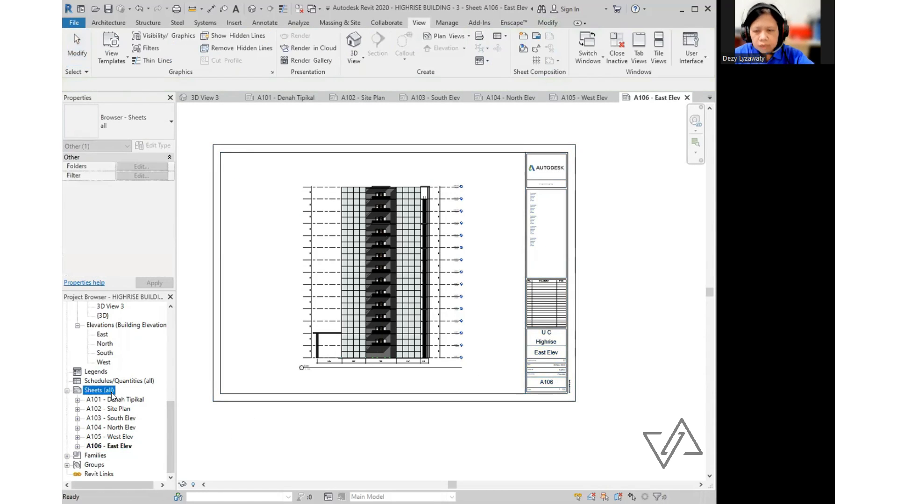
right_click(112, 397)
- Create the new sheet A107
click(140, 401)
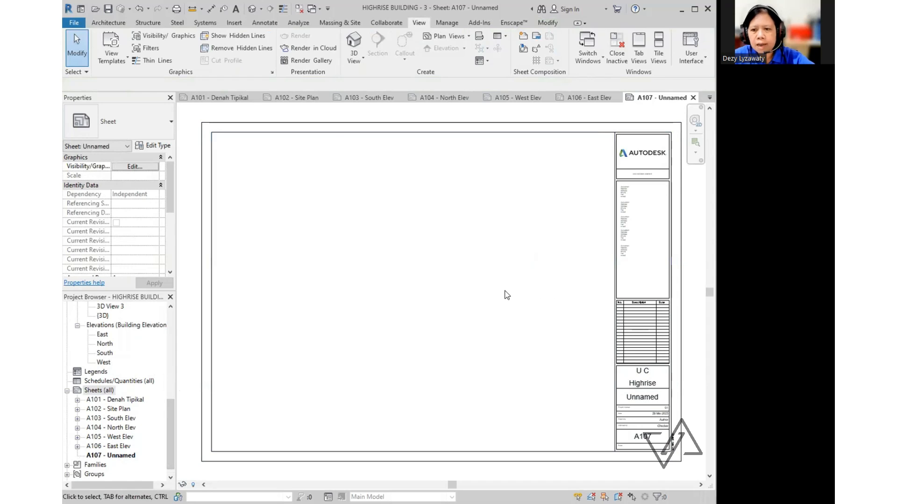
drag(171, 425, 175, 366)
scroll(169, 336, down, 3)
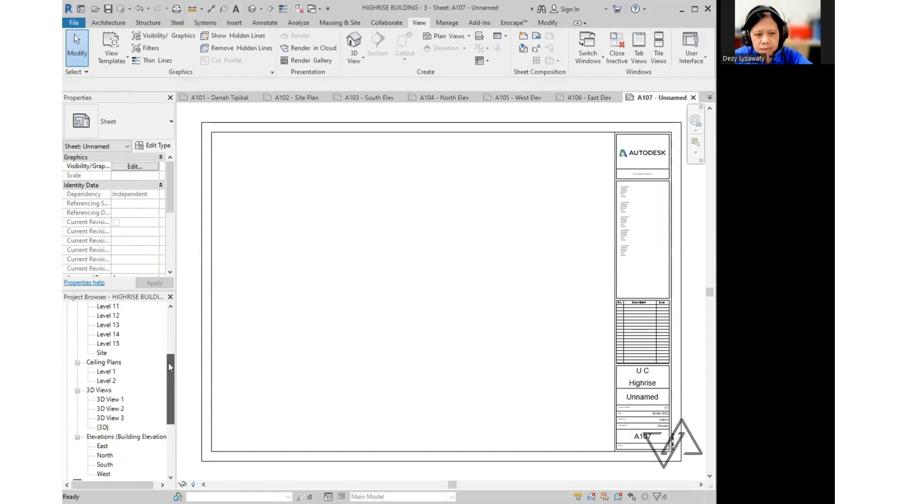
click(168, 378)
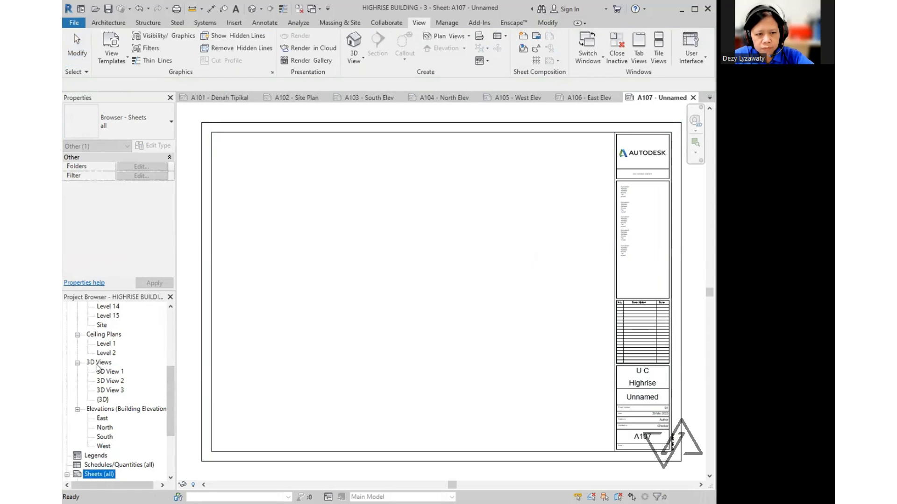
- Place 3D View 1, 3D View 2 and 3D View 3 onto sheet A107
click(116, 373)
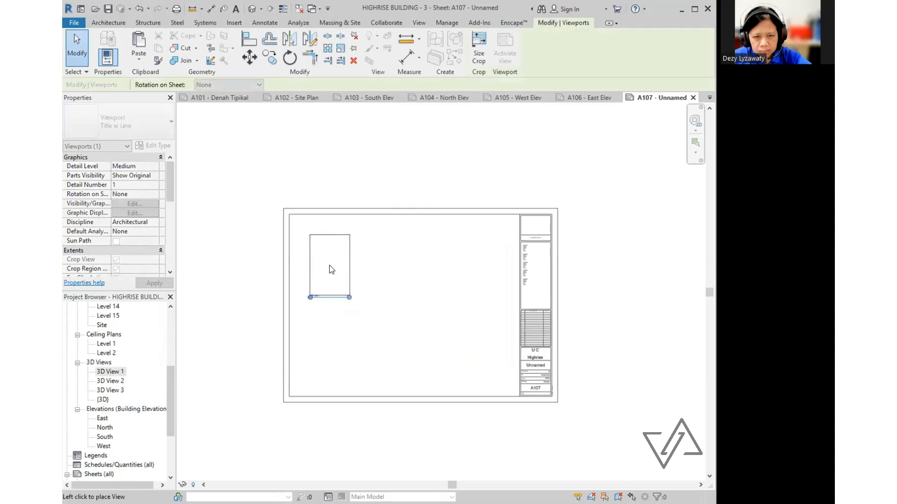
click(329, 266)
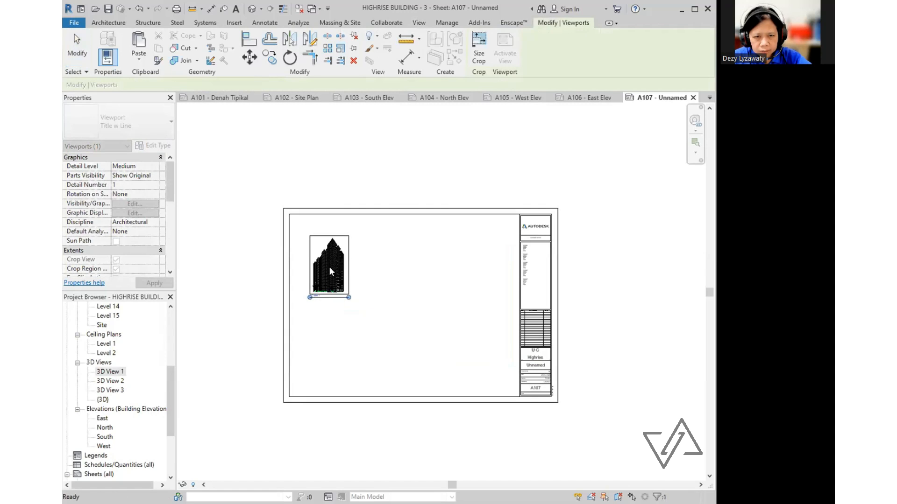
click(115, 381)
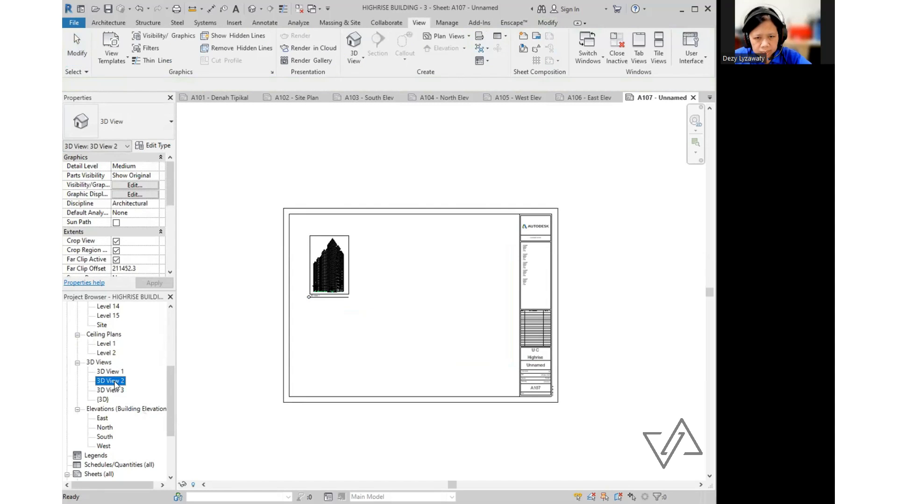
drag(114, 382, 358, 323)
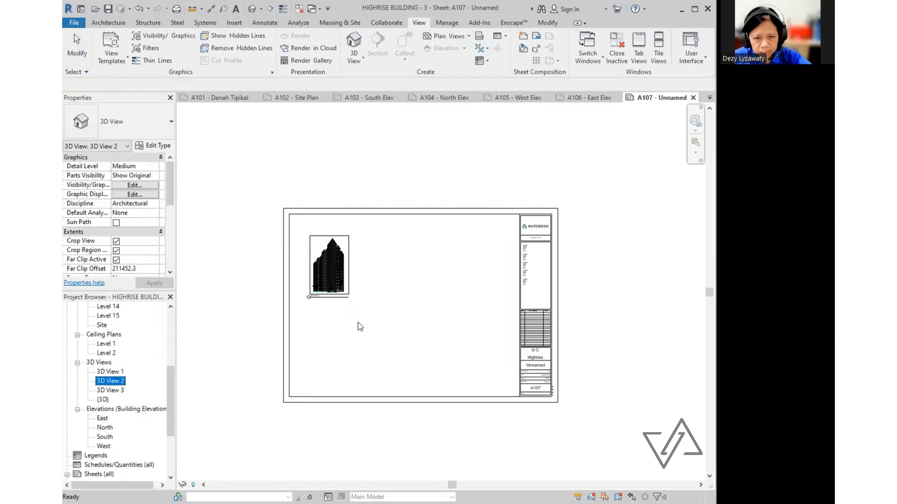
click(365, 358)
click(112, 390)
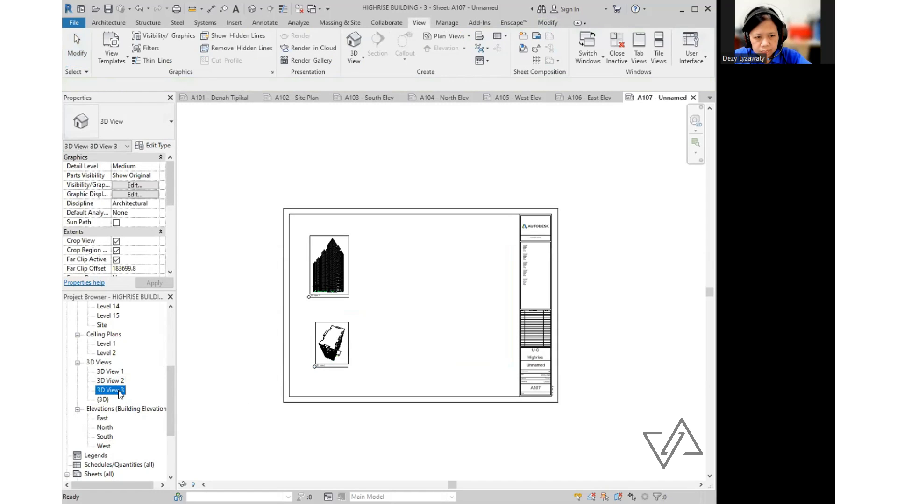
drag(119, 395, 416, 262)
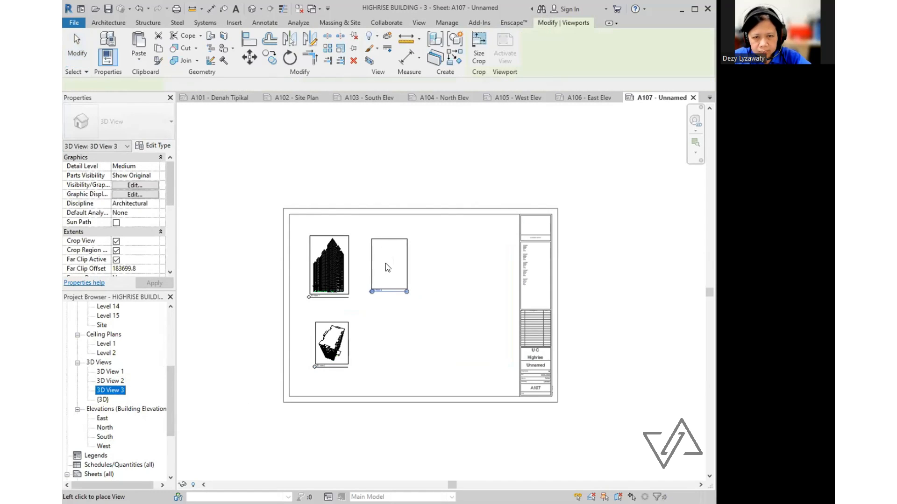
click(384, 267)
click(361, 314)
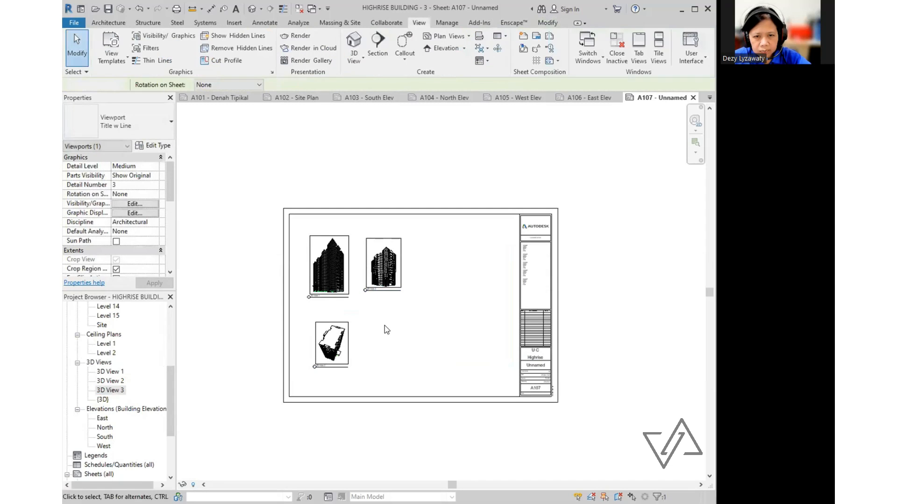
- Line the three 3D viewports up in one row near the top of the sheet
scroll(379, 295, up, 1)
scroll(379, 295, up, 2)
click(428, 256)
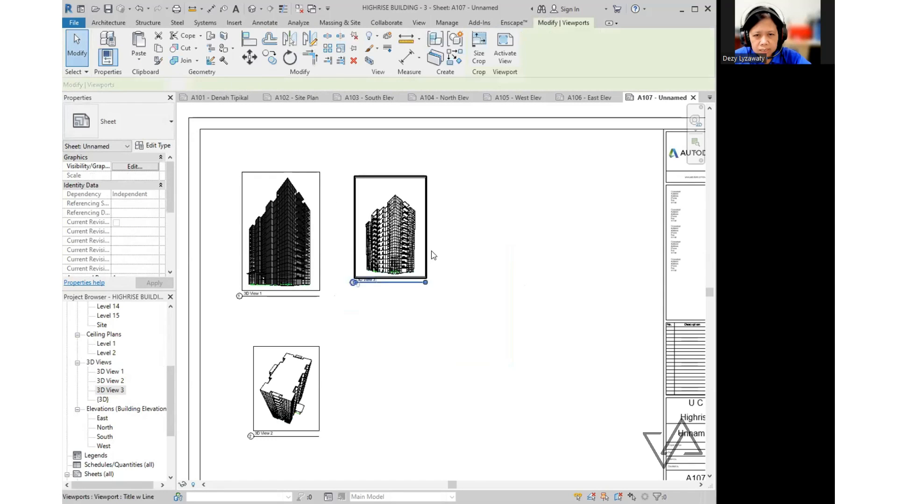
drag(427, 256, 406, 269)
scroll(406, 270, down, 1)
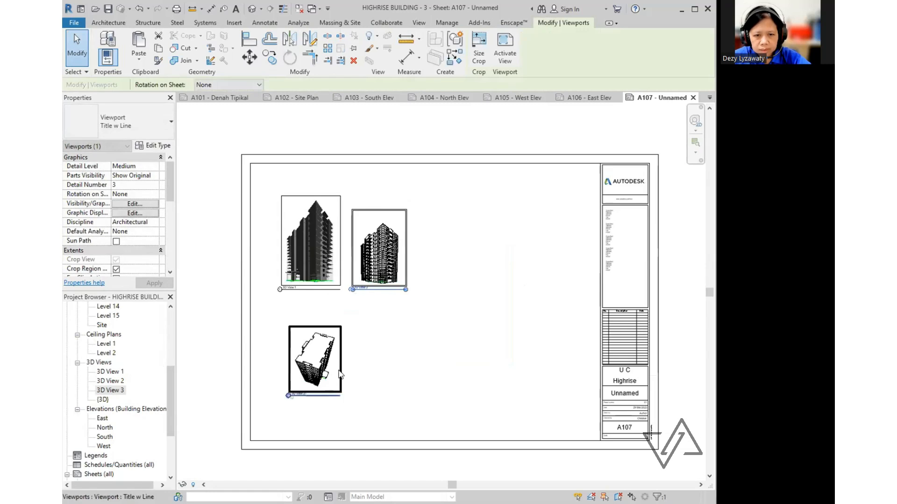
drag(341, 366, 475, 261)
click(476, 370)
scroll(445, 344, down, 1)
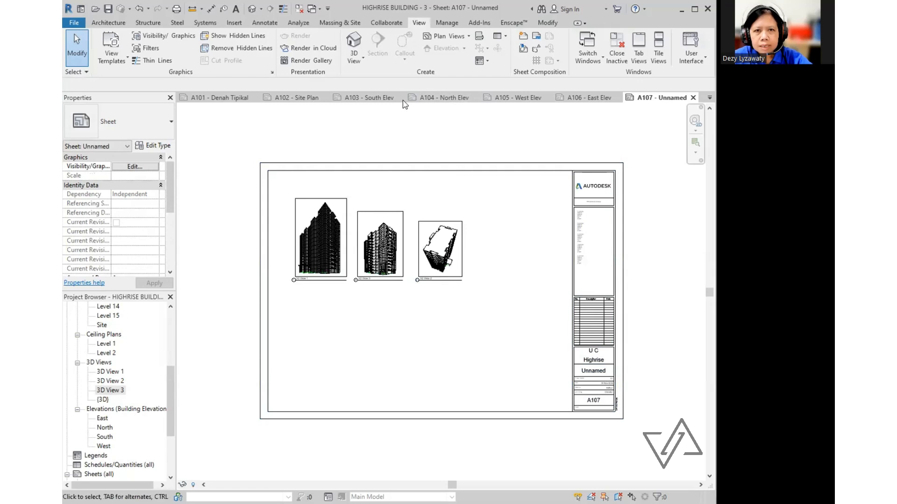
- Insert the 3D View 1 render image on sheet A107 and enlarge it
click(234, 22)
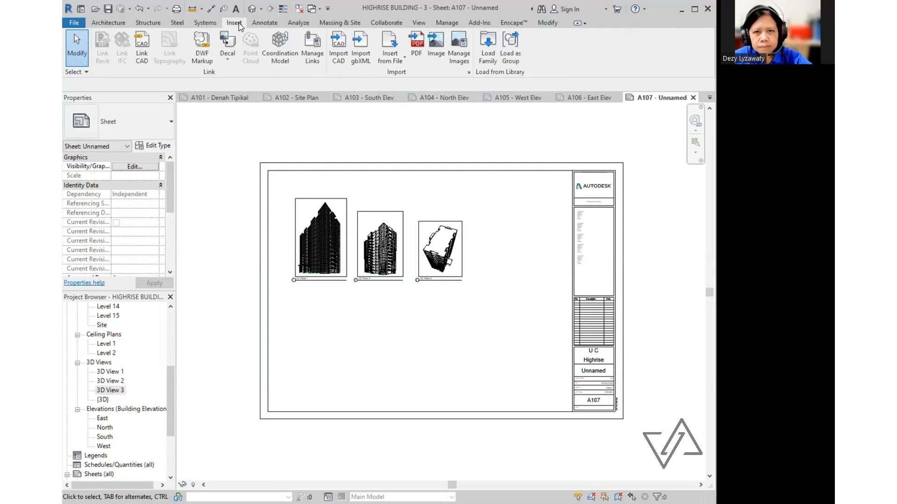
click(438, 49)
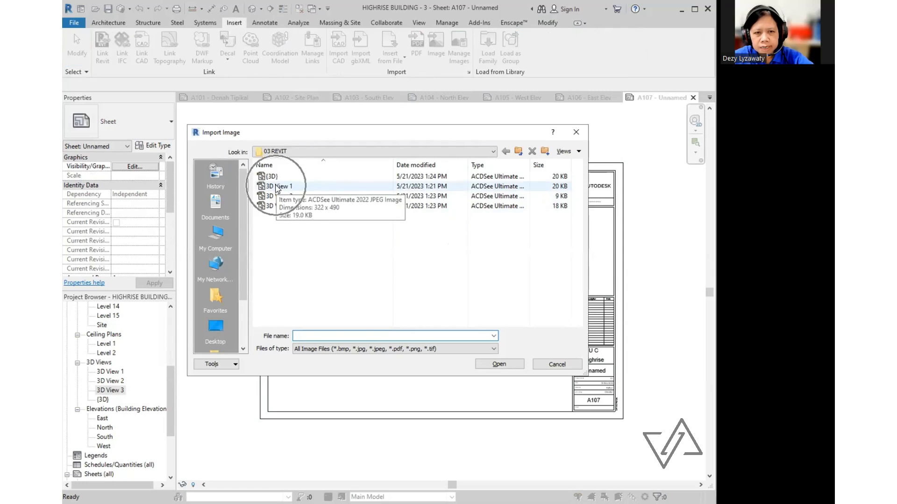
click(277, 187)
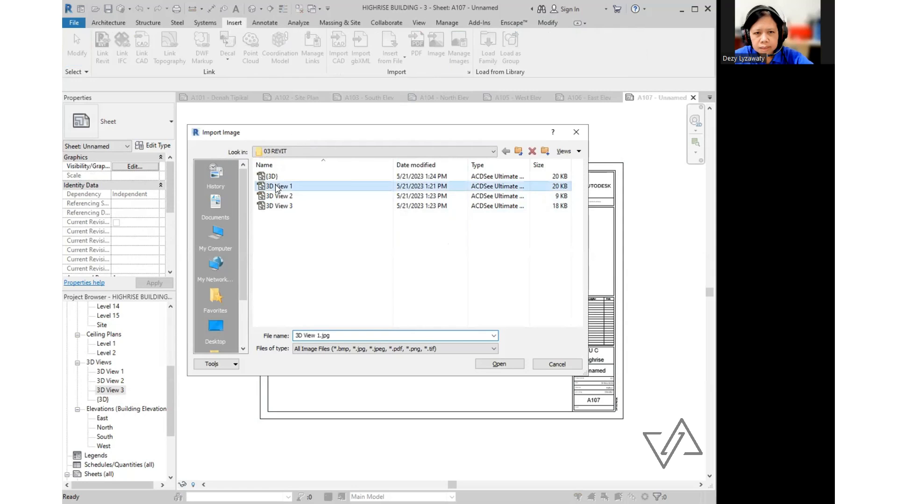
click(499, 364)
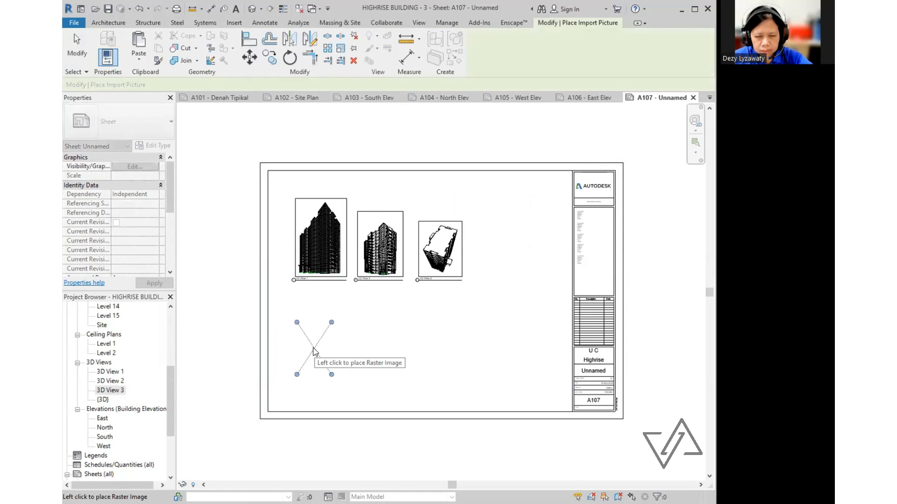
click(313, 355)
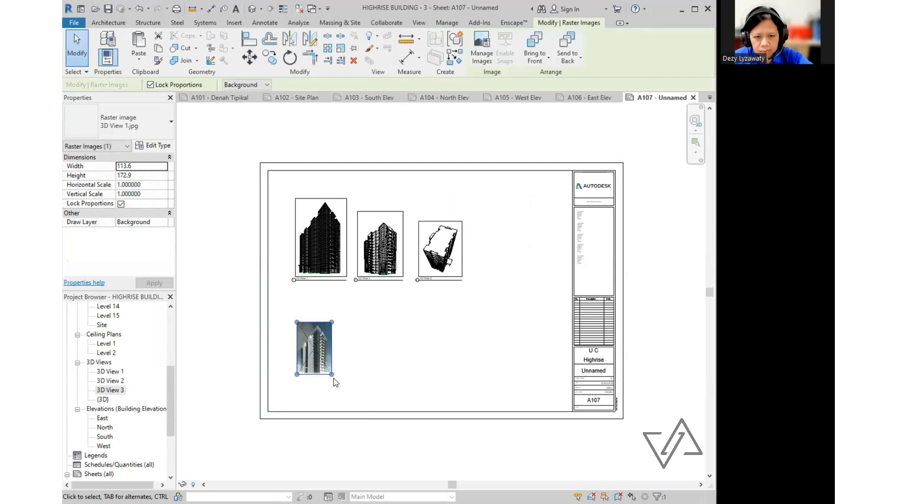
drag(332, 375, 324, 350)
click(459, 255)
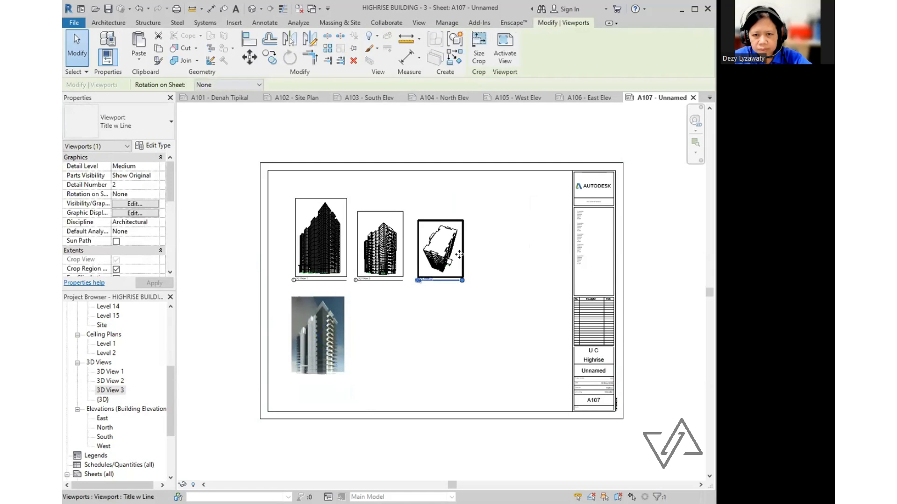
- Spread the second and third 3D viewports further to the right
drag(459, 255, 530, 245)
click(405, 248)
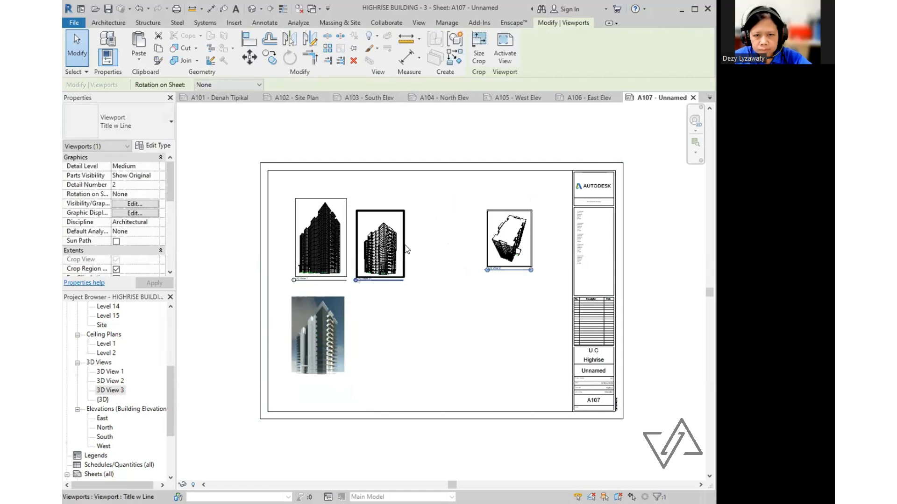
drag(406, 249, 439, 246)
click(528, 343)
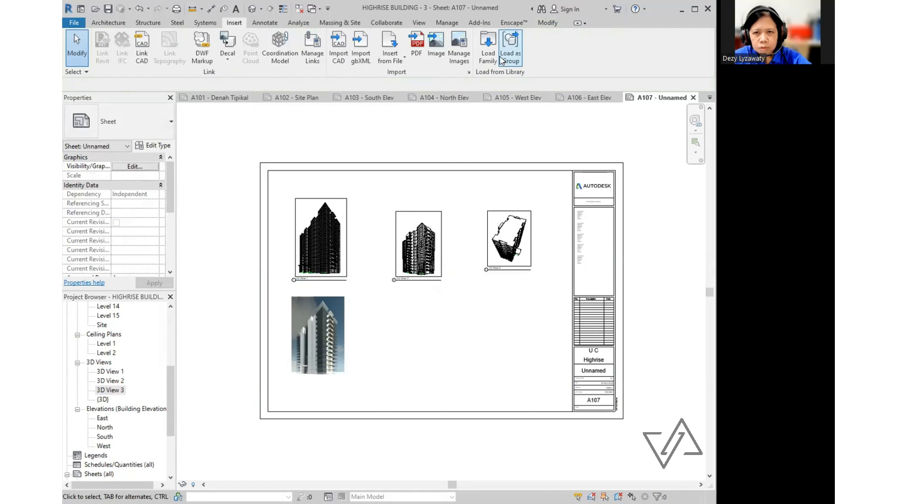
- Insert the 3D View 2 render at lower right and enlarge both renders
click(234, 24)
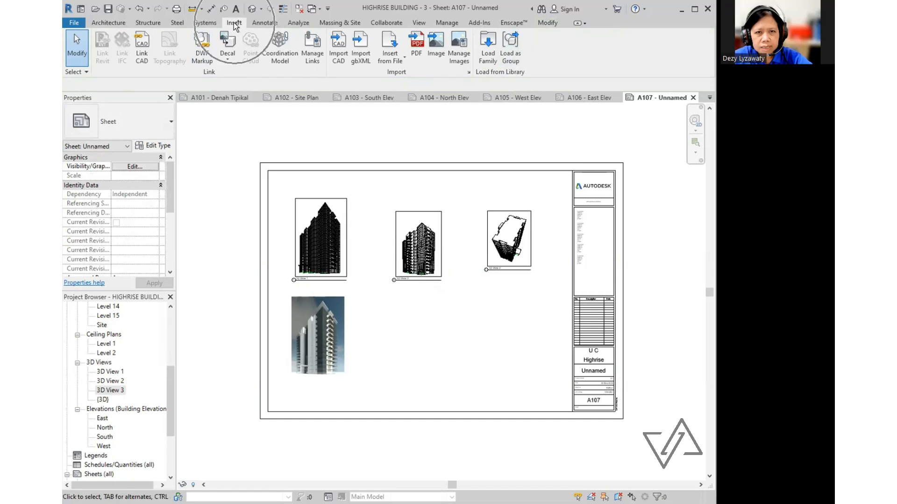
click(437, 53)
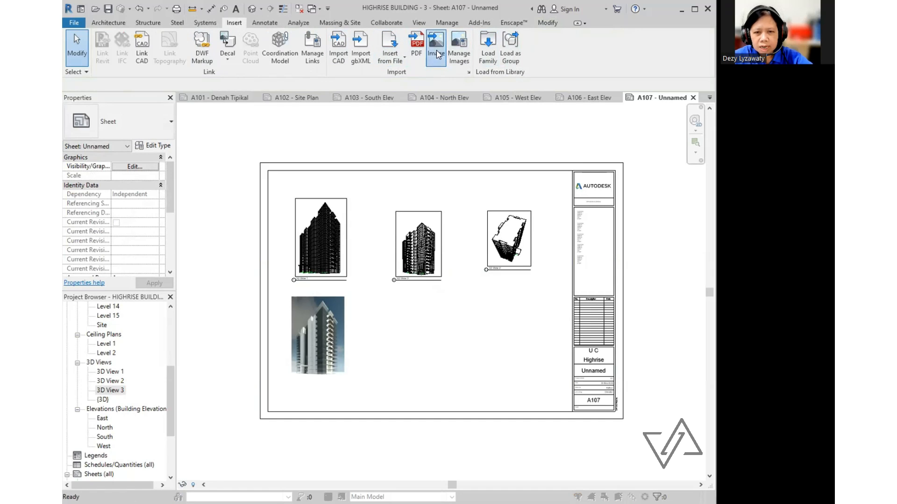
click(279, 197)
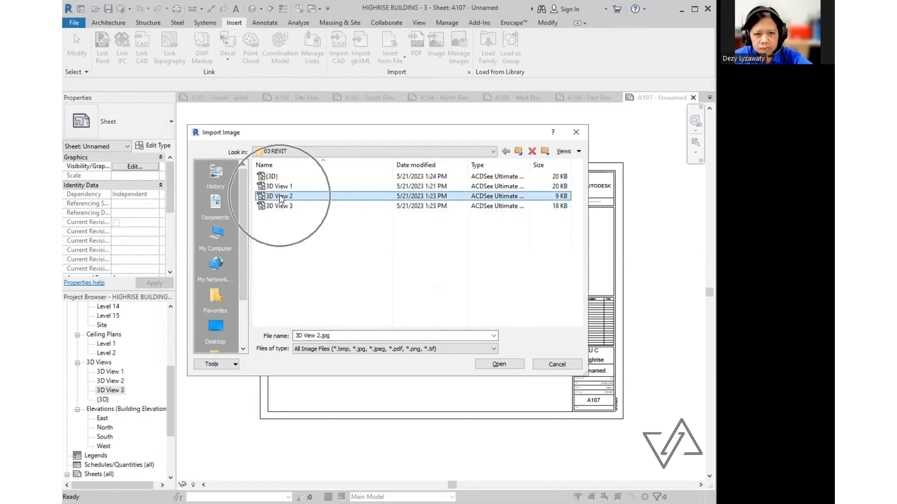
double_click(280, 197)
click(415, 334)
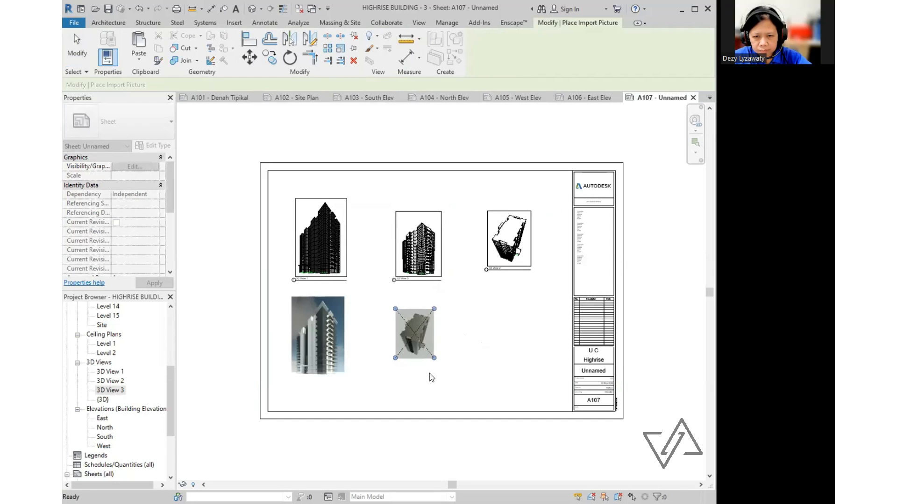
drag(420, 340, 515, 336)
mouse_move(529, 354)
mouse_down()
mouse_move(557, 391)
mouse_move(512, 358)
mouse_up()
click(375, 399)
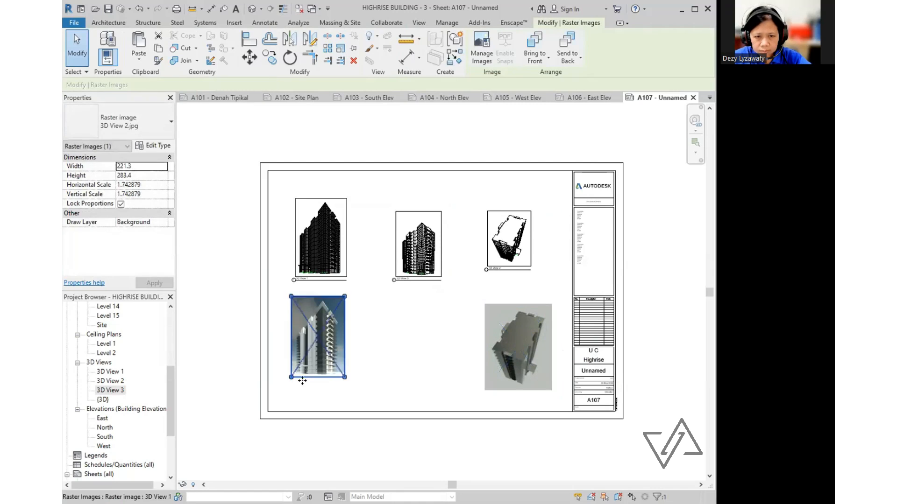
drag(344, 367, 354, 398)
click(528, 339)
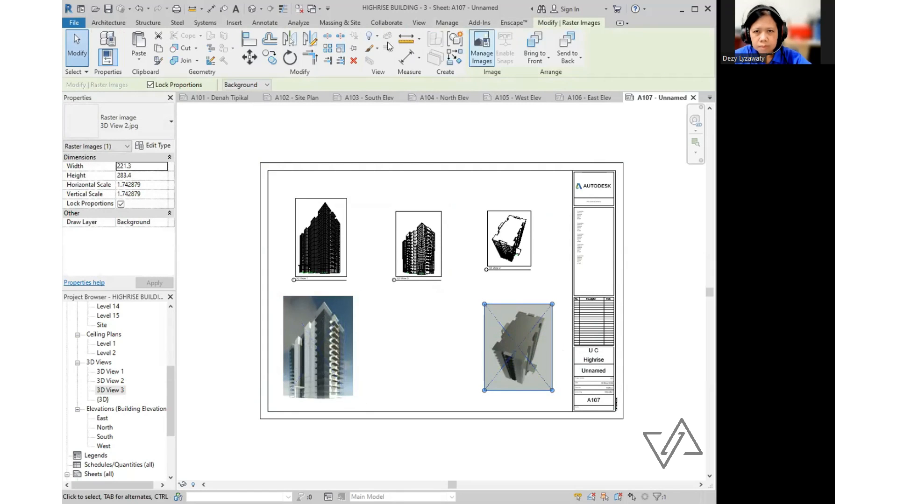
- Insert the 3D View 3 render mid-sheet and enlarge it
click(240, 24)
click(436, 47)
double_click(295, 209)
click(420, 341)
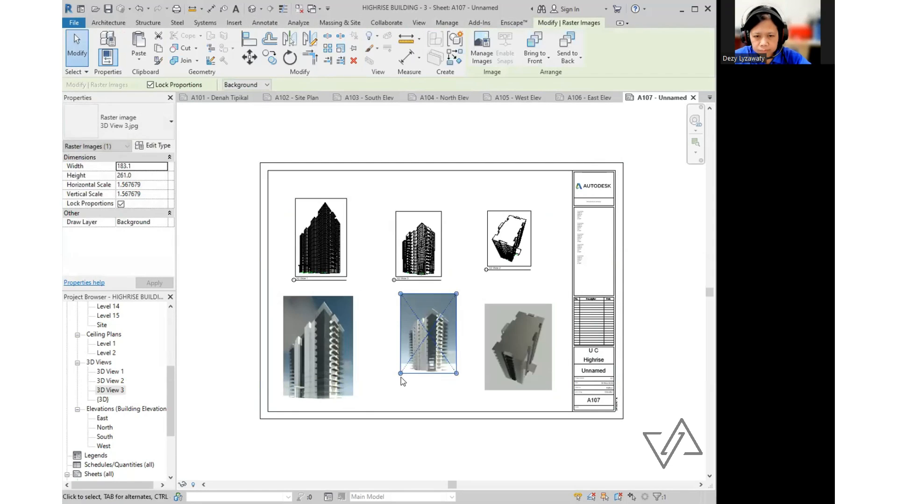
drag(401, 377, 456, 398)
drag(440, 230, 430, 230)
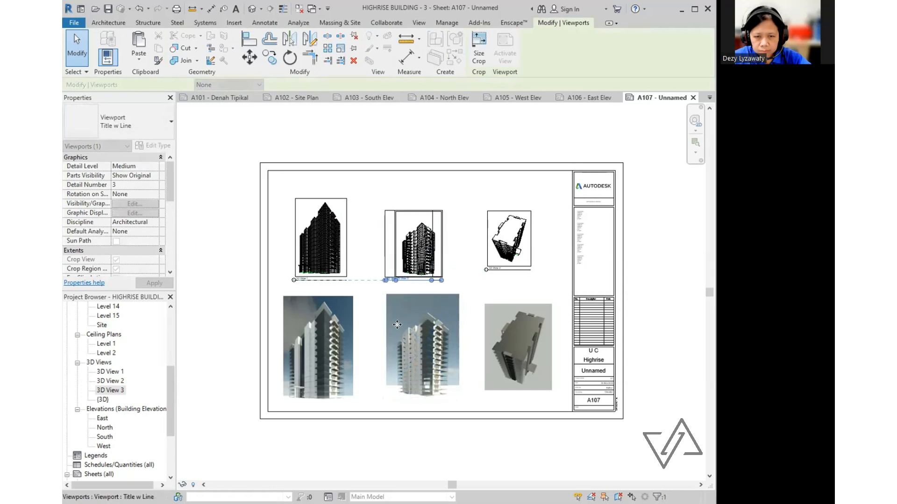
- Shift the top viewports and the lower-right render to the left
drag(438, 326, 427, 326)
click(530, 239)
drag(530, 238, 504, 248)
click(552, 326)
drag(552, 326, 532, 327)
- Insert the {3D} render, shrink it, and place it at the top right beside the viewports
click(552, 322)
click(440, 49)
double_click(275, 177)
click(536, 243)
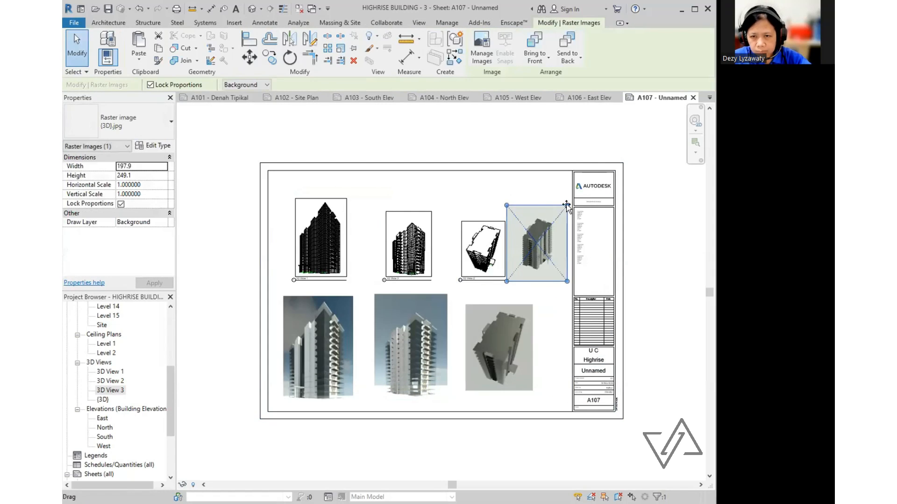
drag(567, 205, 553, 222)
drag(533, 246, 545, 245)
click(513, 233)
middle_drag(644, 201, 619, 198)
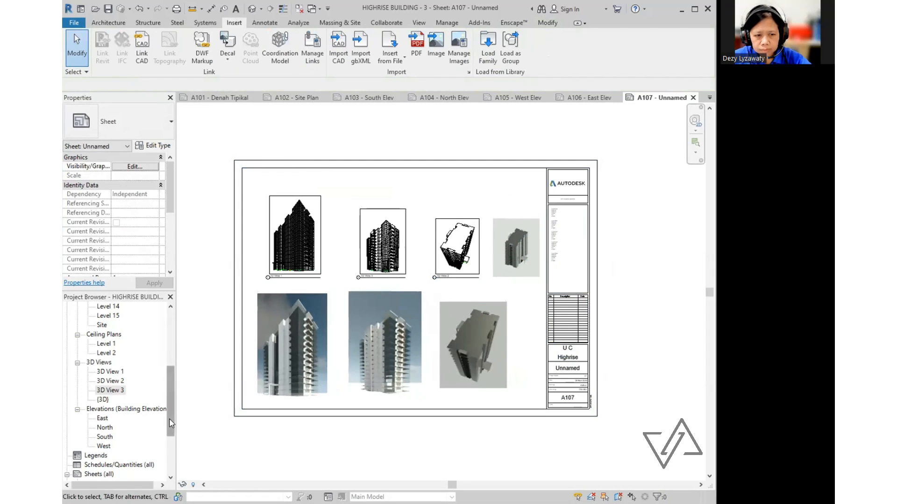
- Rename sheet A107 to Perspektif in the title block
drag(170, 419, 170, 456)
click(570, 377)
click(567, 369)
text(Perspektif)
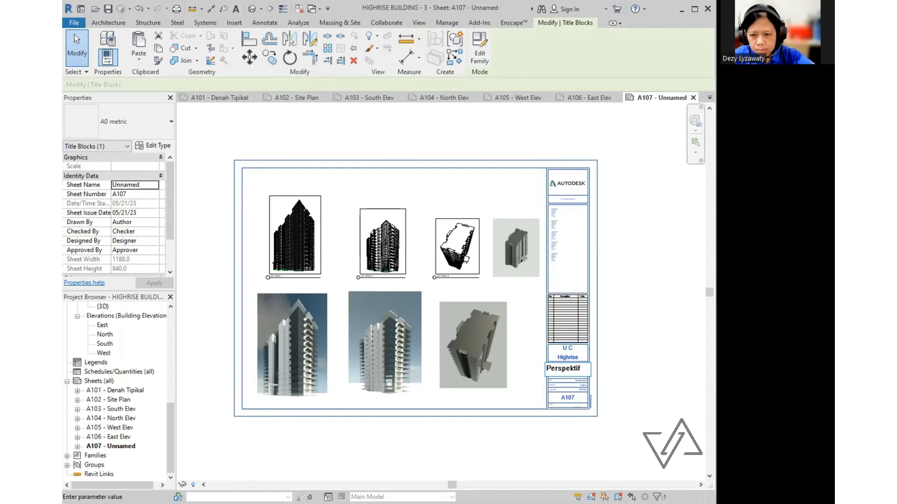
click(344, 402)
- Enlarge the lower-right render and move it slightly right and up
middle_drag(631, 313, 634, 310)
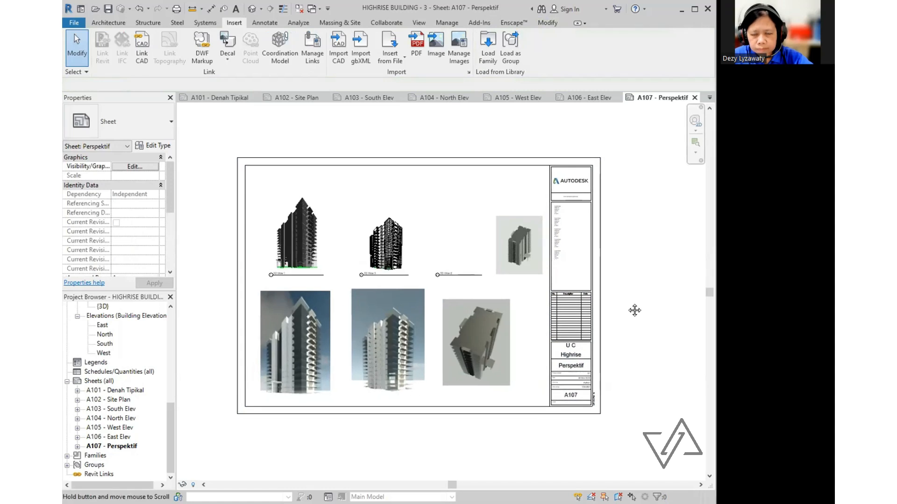
click(495, 356)
drag(510, 385, 515, 391)
drag(494, 360, 510, 355)
click(626, 276)
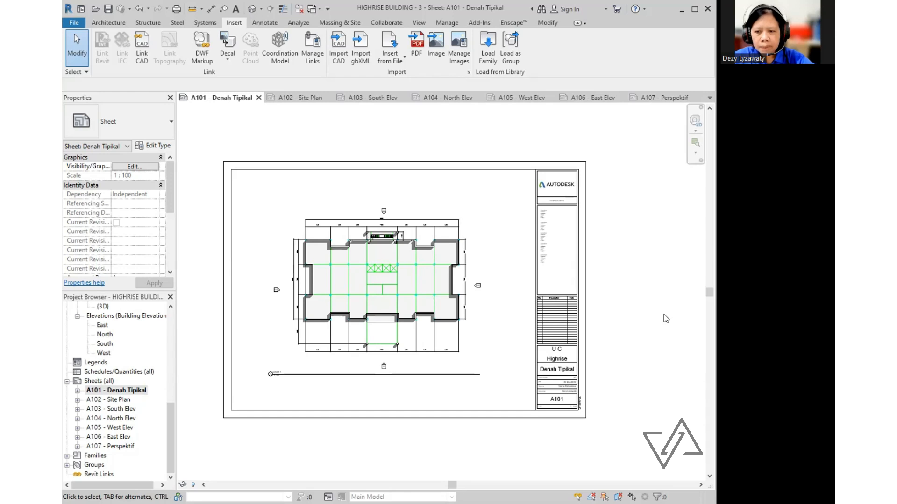
- Open the Image export settings for sheet A101 under Export > Images and Animations
click(74, 22)
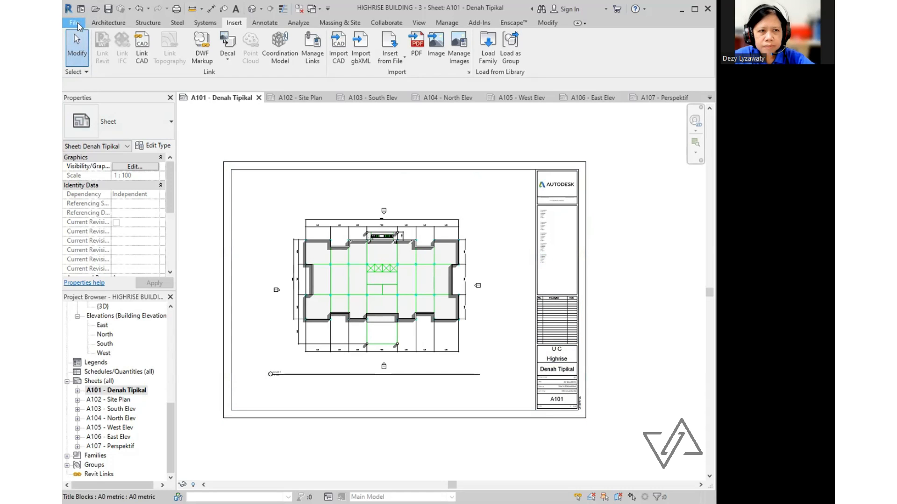
mouse_move(126, 173)
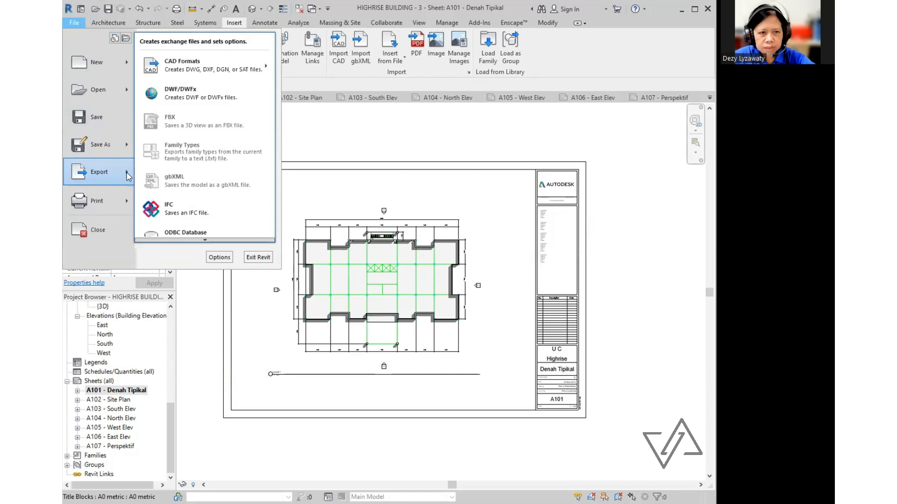
scroll(245, 231, down, 1)
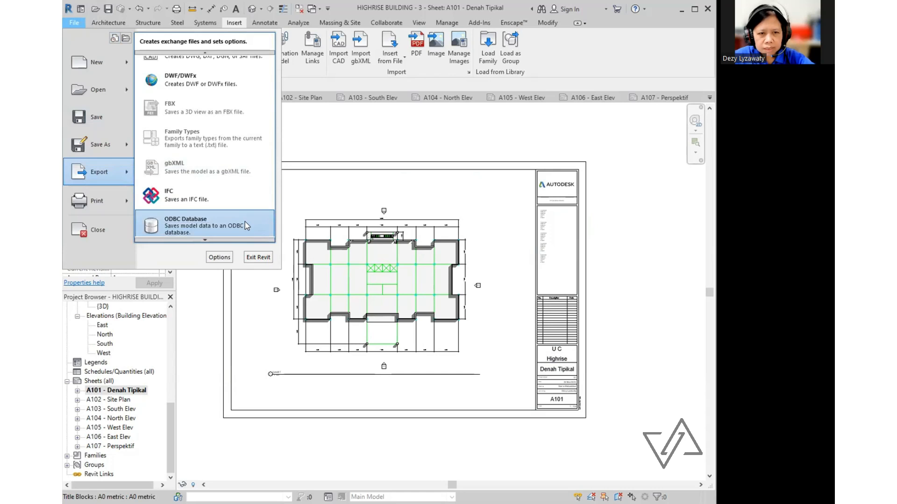
mouse_move(205, 239)
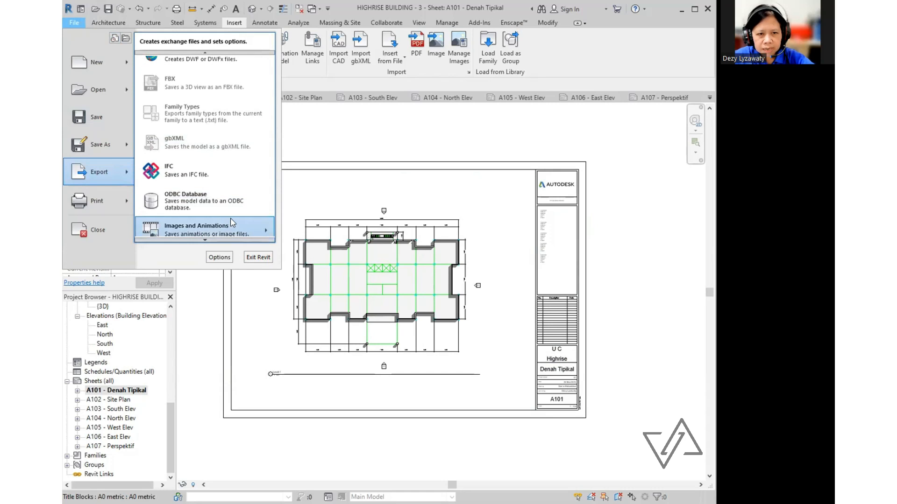
mouse_move(235, 228)
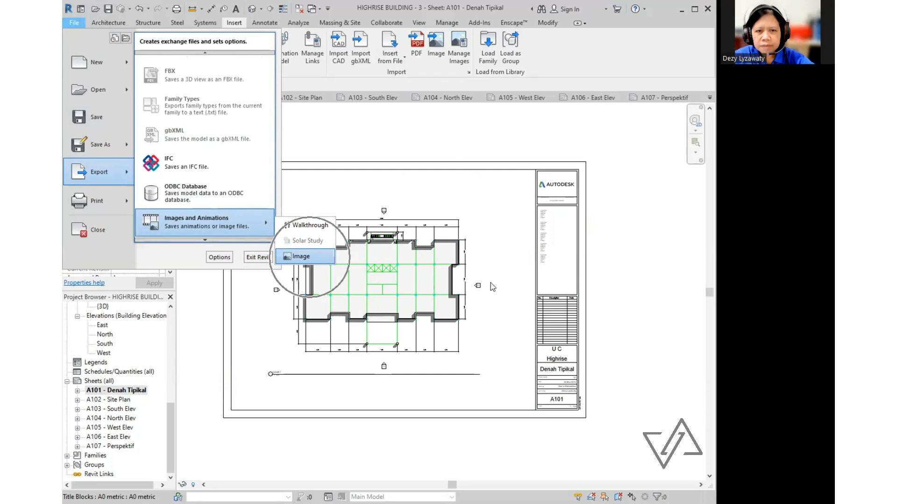
click(310, 258)
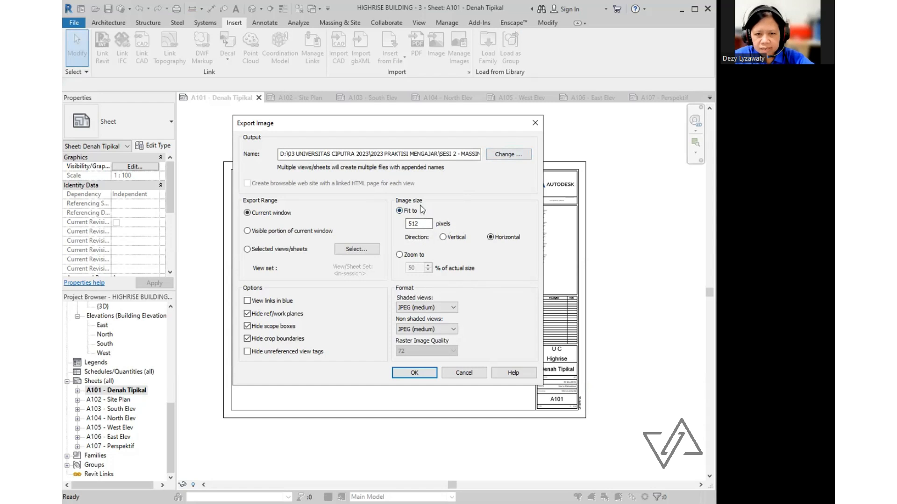
- Export sheet A101 as a JPEG sized by percentage with raster image quality 150
click(399, 254)
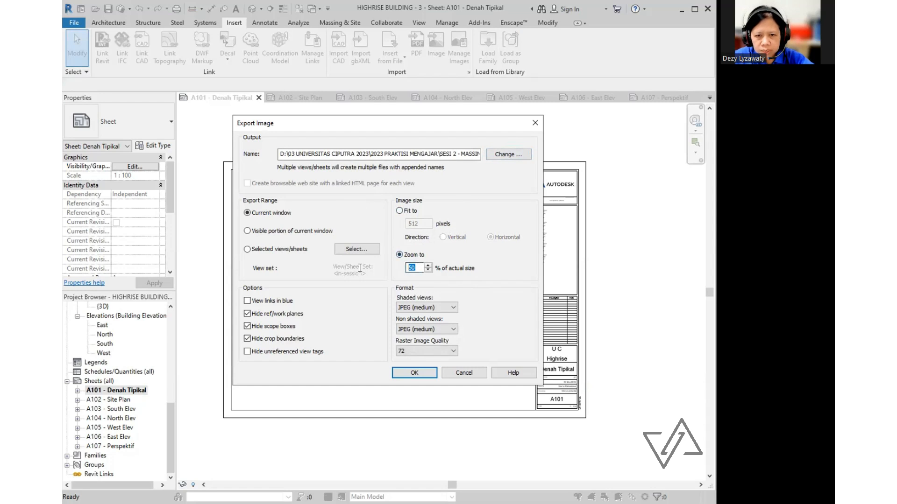
text(100)
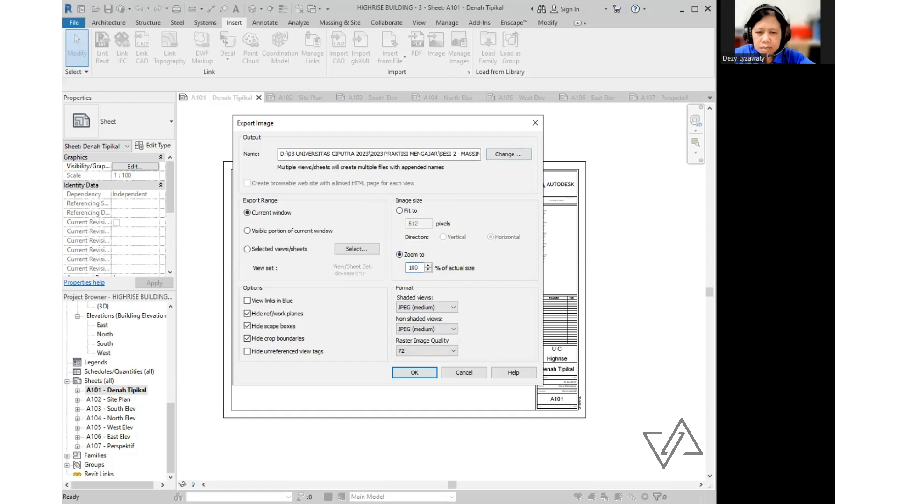
key(ctrl)
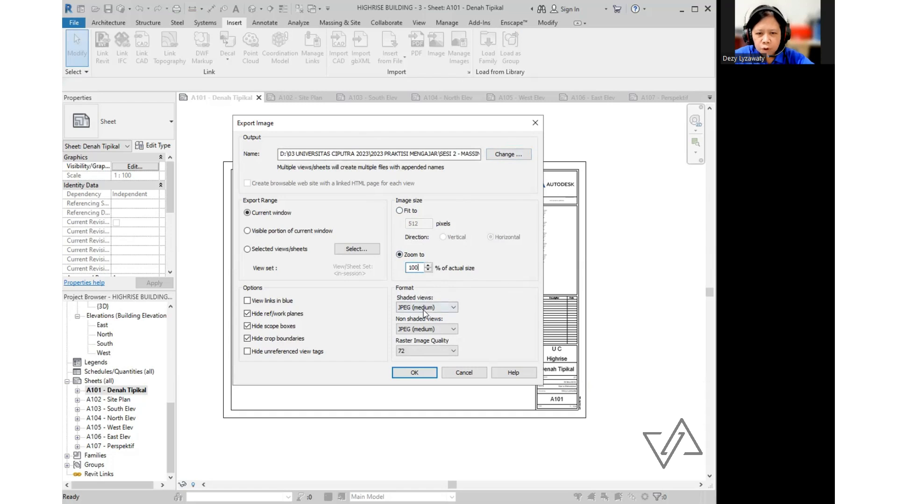
key(ctrl)
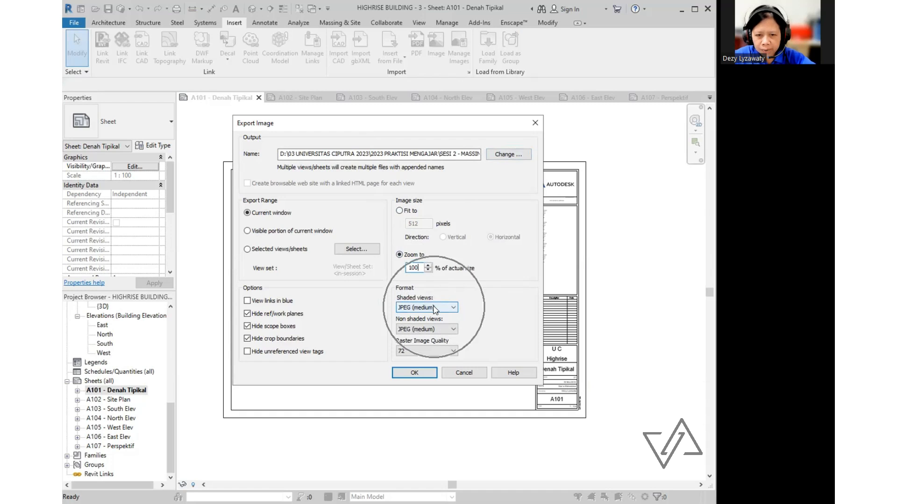
click(445, 357)
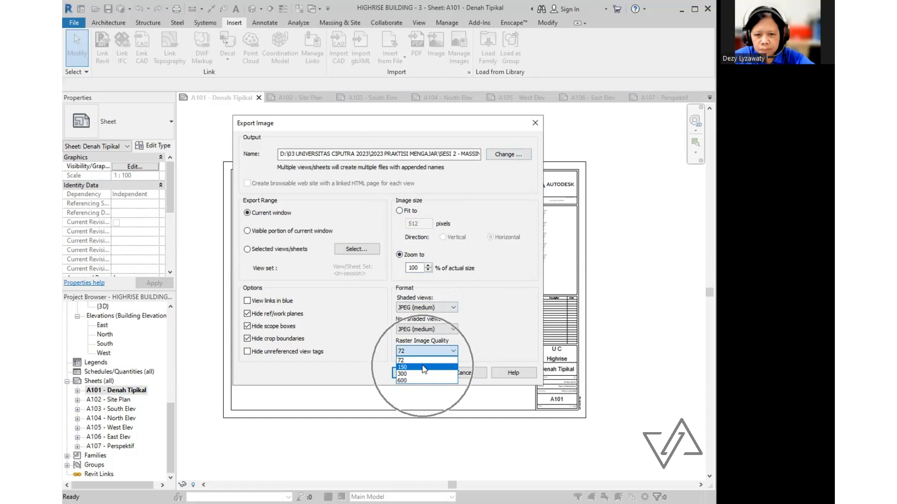
click(423, 368)
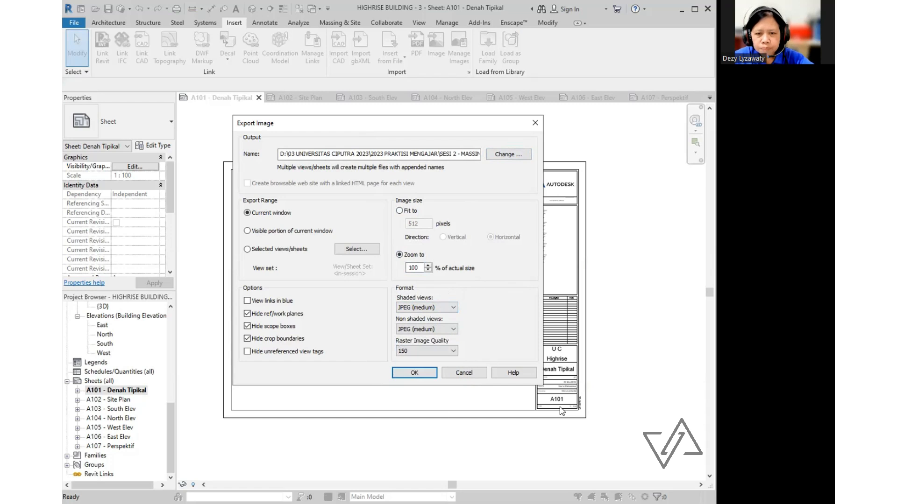
click(423, 372)
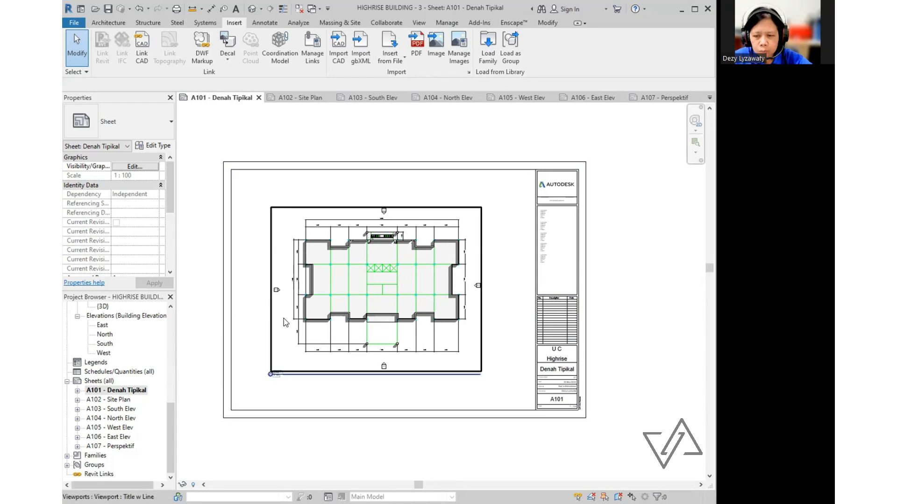
- Open sheet A102 - Site Plan and start exporting it as an image
click(122, 402)
double_click(121, 402)
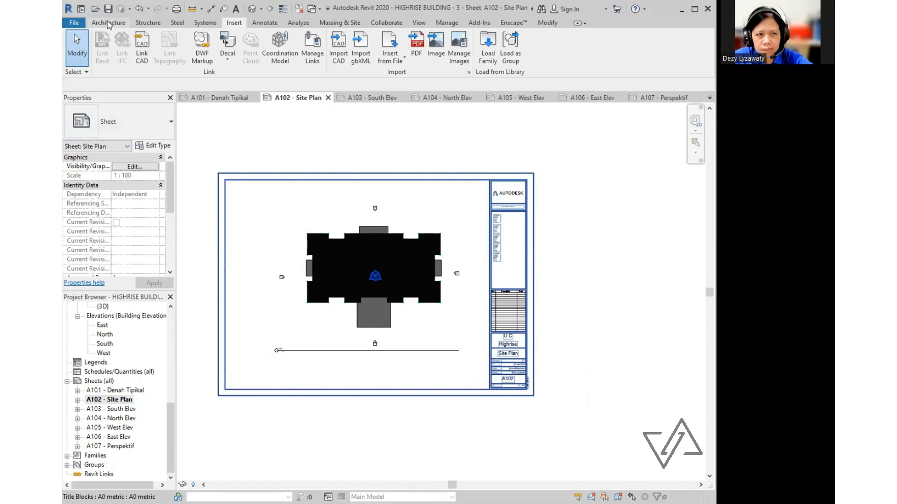
click(75, 34)
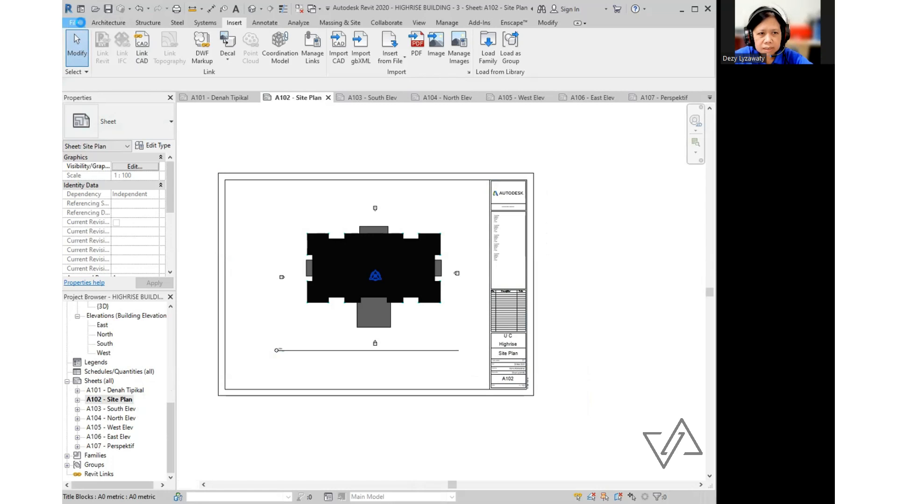
click(78, 24)
click(104, 171)
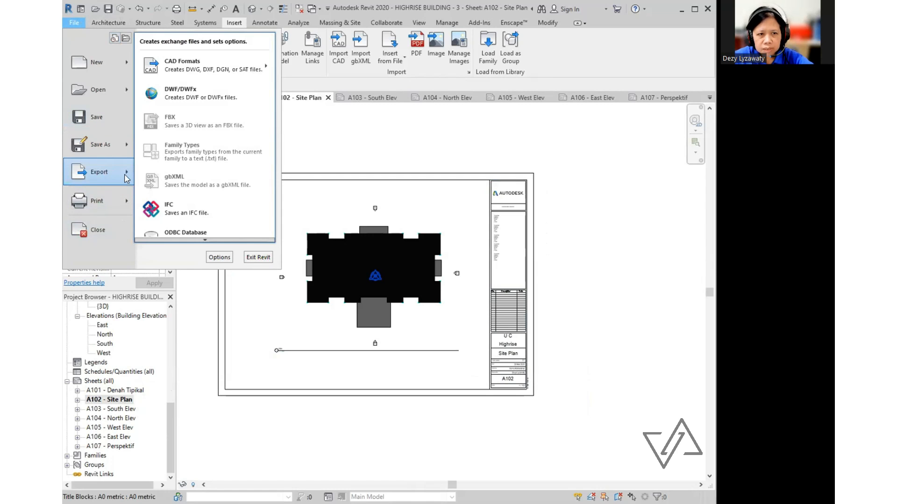
scroll(226, 234, down, 3)
scroll(224, 243, down, 1)
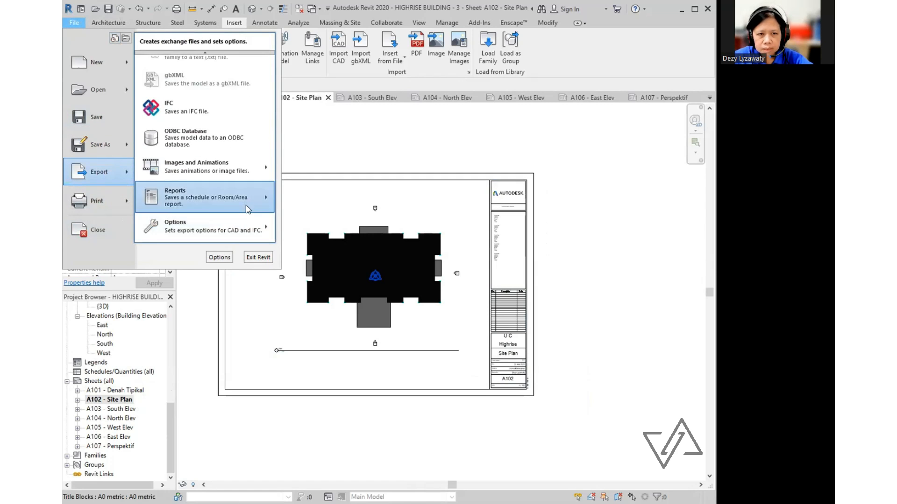
mouse_move(255, 177)
click(328, 197)
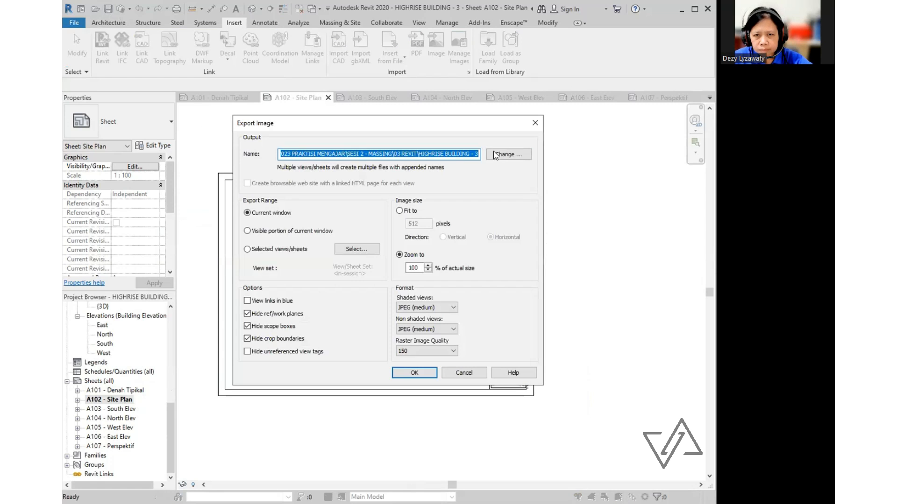
- Export it as JPEG 'HIGHRISE BUILDING - 3 SITE PLAN' into the 03 REVIT folder
click(509, 154)
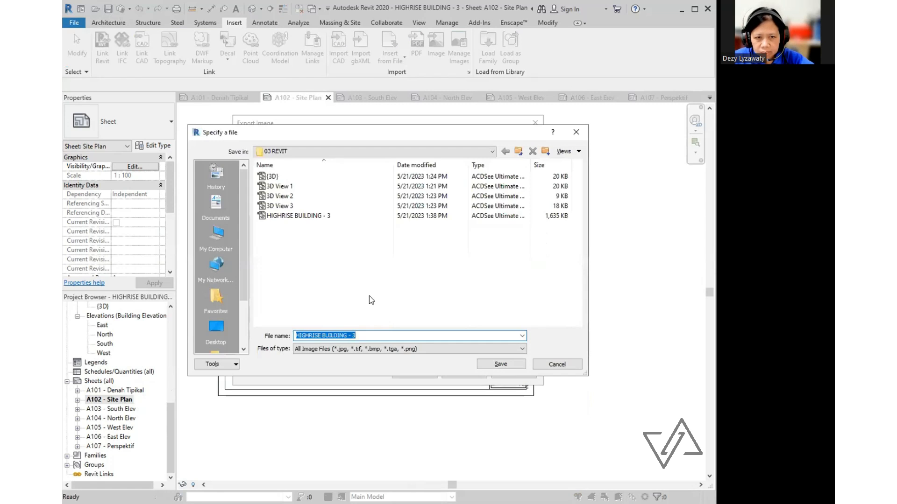
click(364, 336)
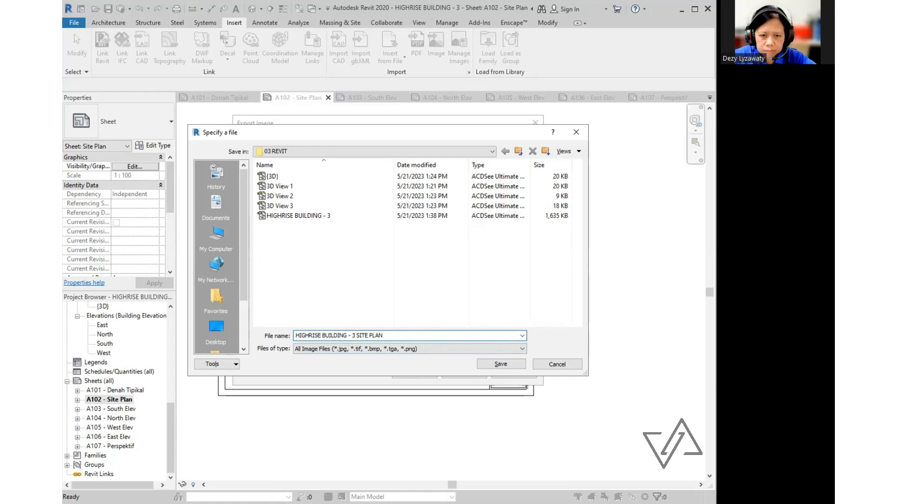
click(500, 364)
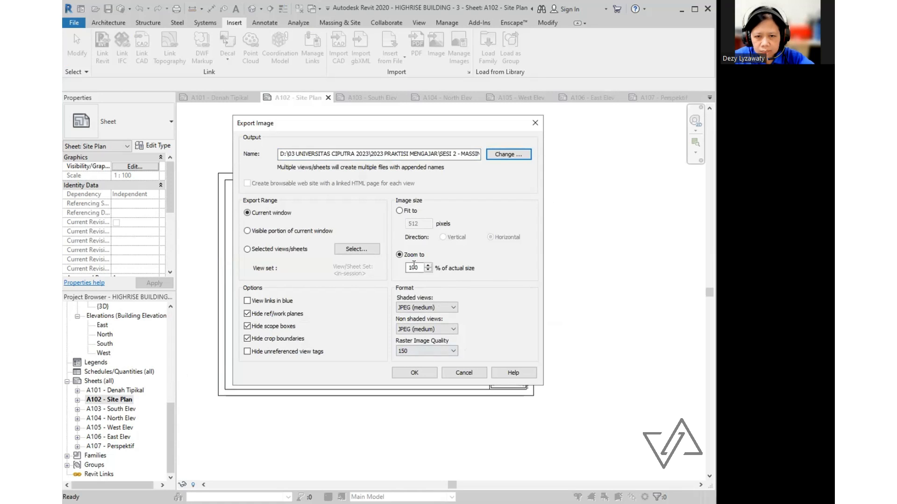
key(ctrl)
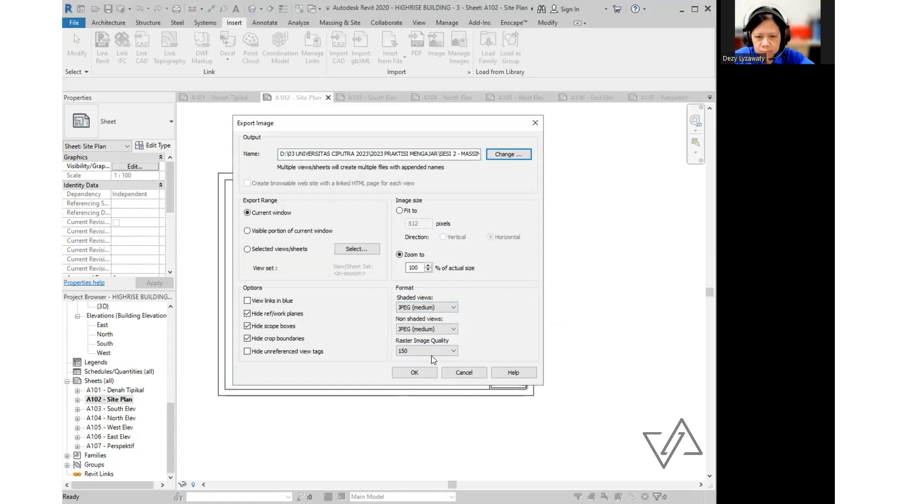
click(425, 373)
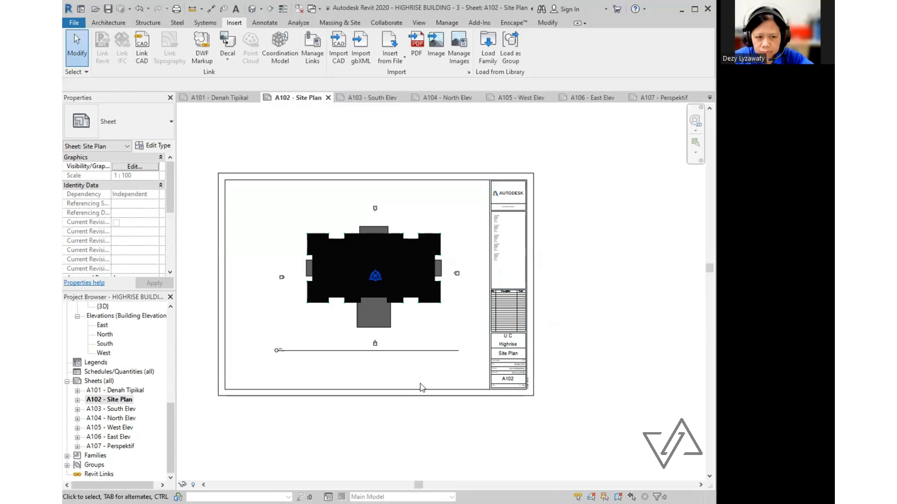
- Open sheet A103 - South Elev and export it as a JPEG named SOUTH ELEV
double_click(112, 409)
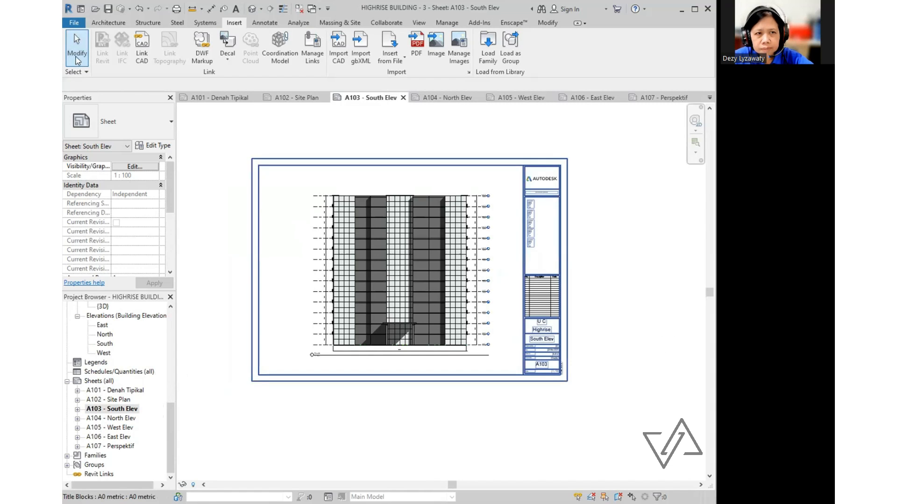
click(74, 23)
mouse_move(94, 172)
mouse_move(226, 243)
mouse_move(199, 167)
click(304, 194)
click(509, 148)
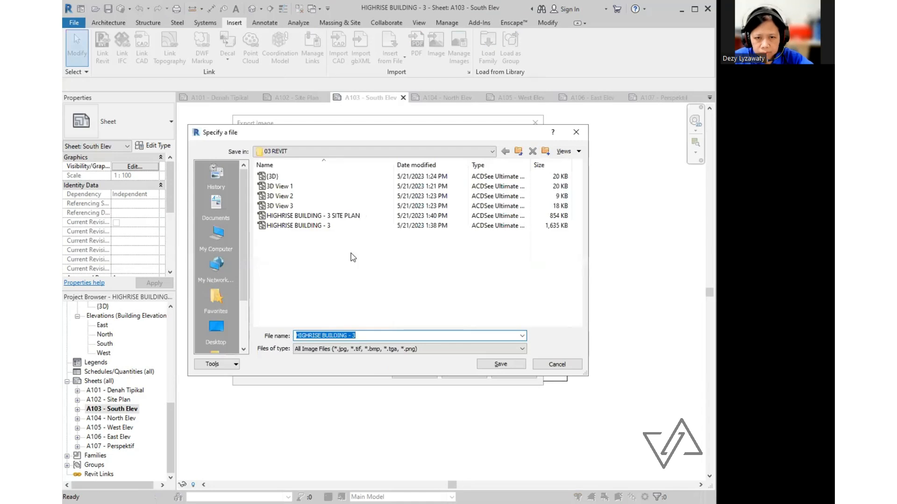
click(362, 336)
text(SITE PLAN.jpg)
key(Return)
key(Return)
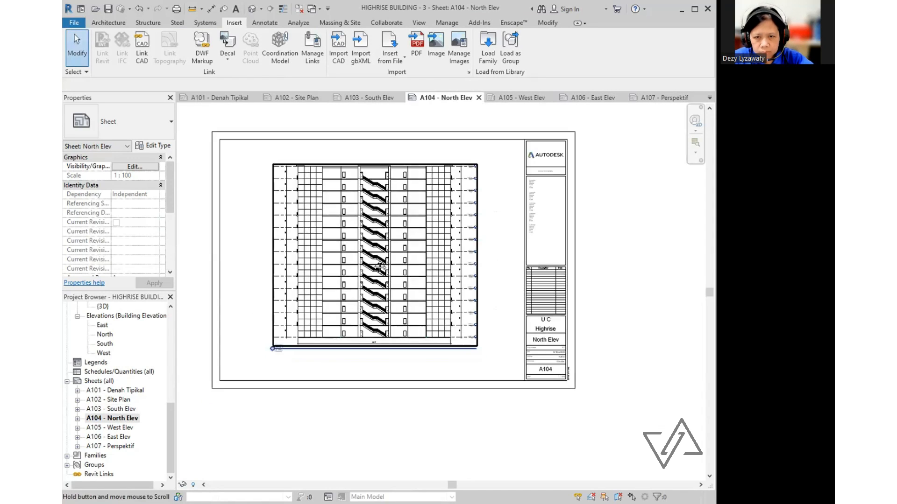
- Export the North Elev sheet as a JPEG image named NORTH ELEV
click(75, 22)
mouse_move(96, 174)
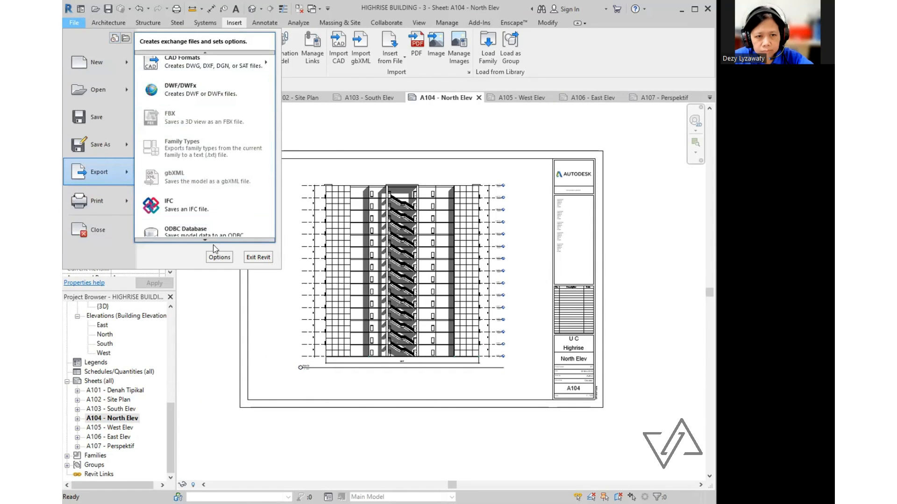
scroll(205, 196, down, 2)
mouse_move(210, 174)
click(301, 196)
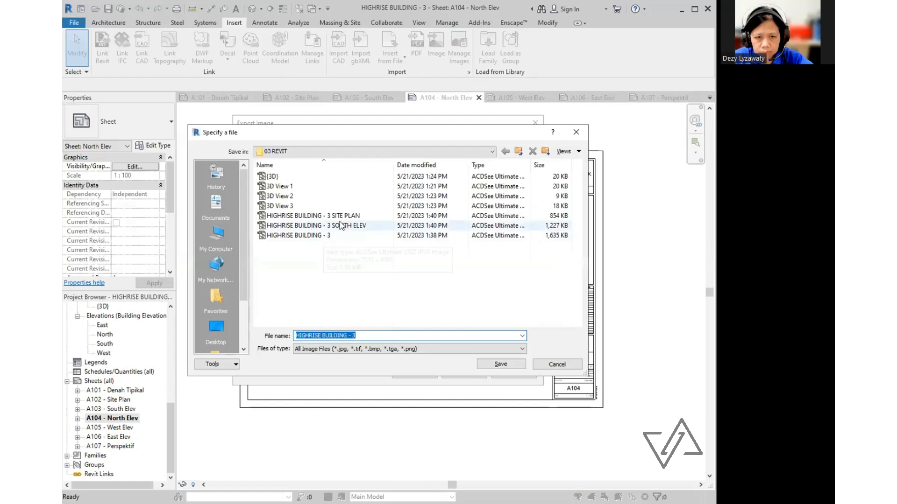
click(340, 225)
drag(358, 336, 551, 346)
text(NORTH ELEV)
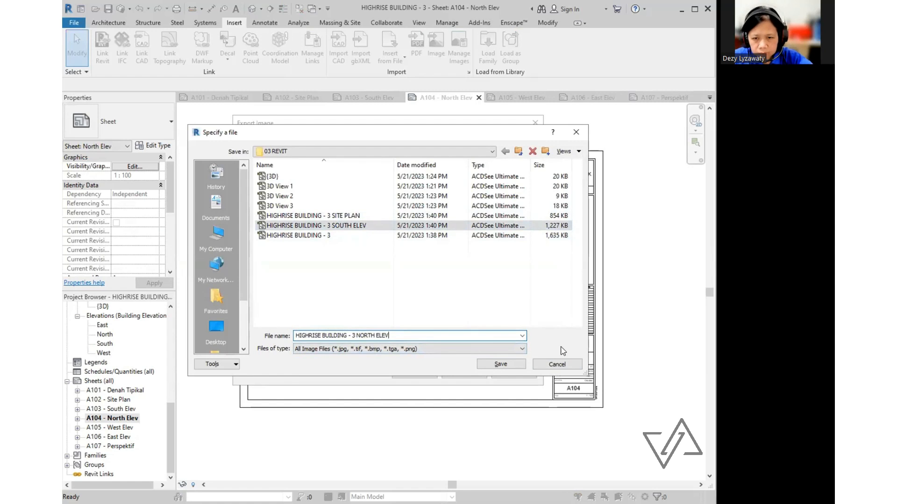
click(501, 365)
click(414, 373)
- Export the West Elev sheet as a JPEG image named WEST ELEV
click(73, 22)
mouse_move(98, 172)
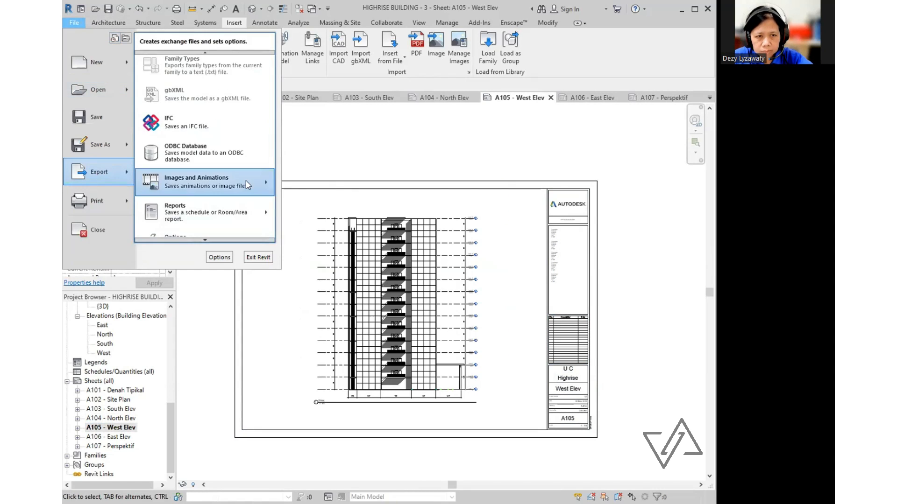
mouse_move(247, 182)
click(303, 209)
click(506, 153)
click(317, 216)
drag(400, 336, 357, 336)
text(WEST ELEV)
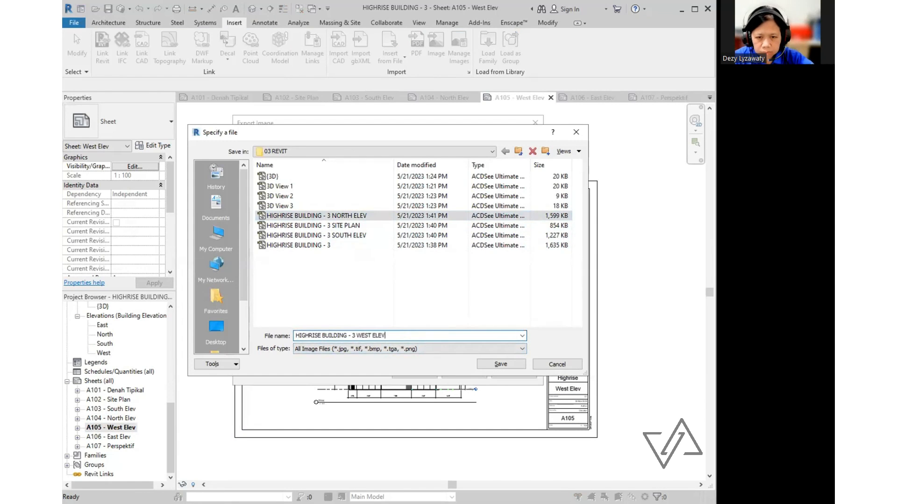
key(Return)
key(Return)
click(342, 235)
- Open sheet A106 - East Elev and export it as a JPEG named EAST ELEV
double_click(109, 437)
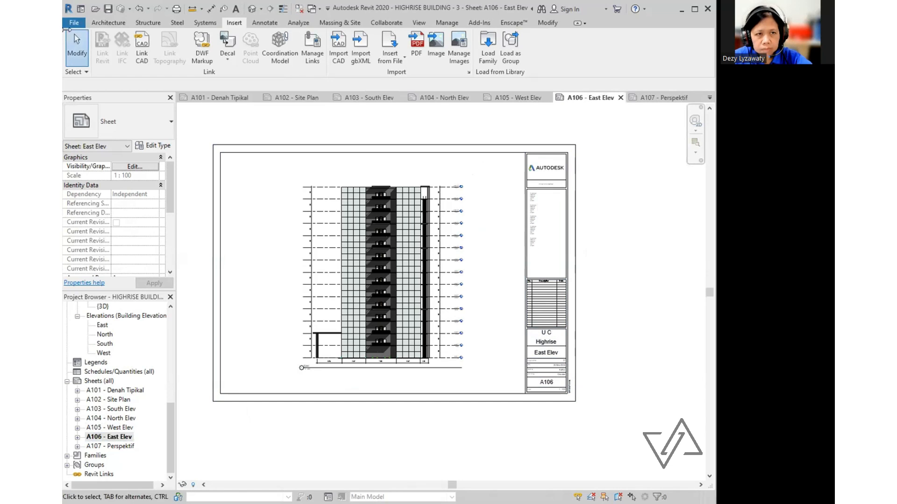
click(73, 23)
mouse_move(97, 176)
mouse_move(200, 228)
click(302, 248)
click(507, 153)
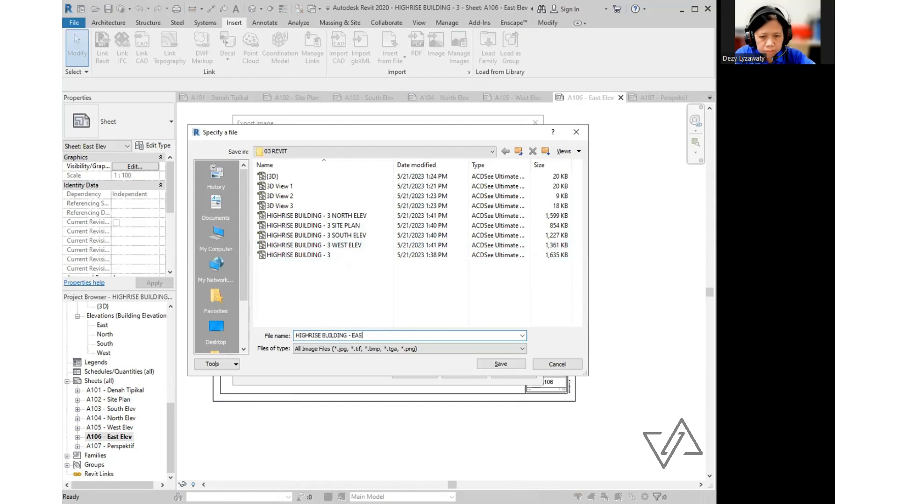
click(500, 364)
key(Return)
- Open sheet A107 - Perspektif and export it as a JPEG named PERSPEKTIF
double_click(112, 446)
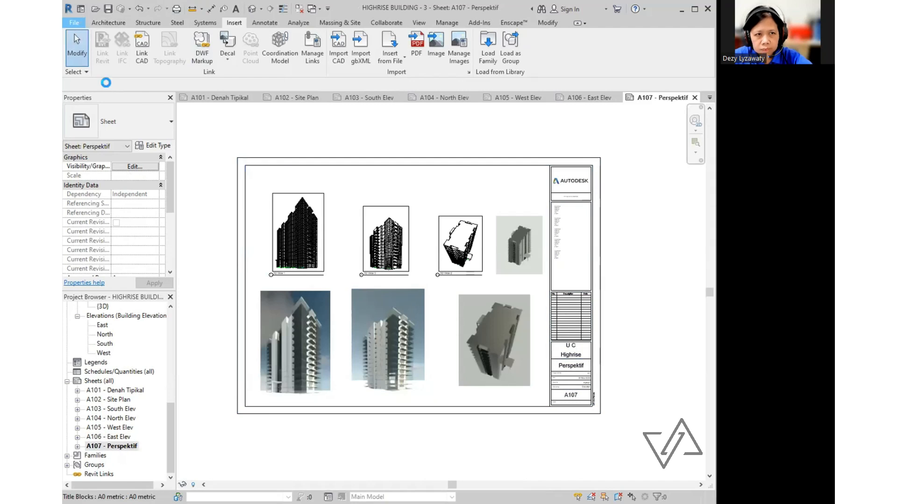
click(73, 22)
mouse_move(98, 171)
mouse_move(201, 143)
click(302, 191)
click(506, 153)
click(374, 335)
text(PERSPEKTIF)
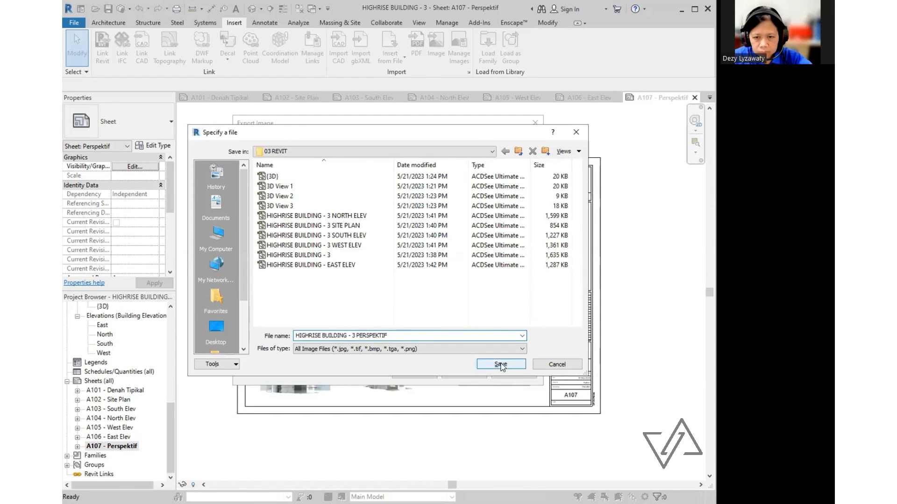
click(500, 365)
key(Return)
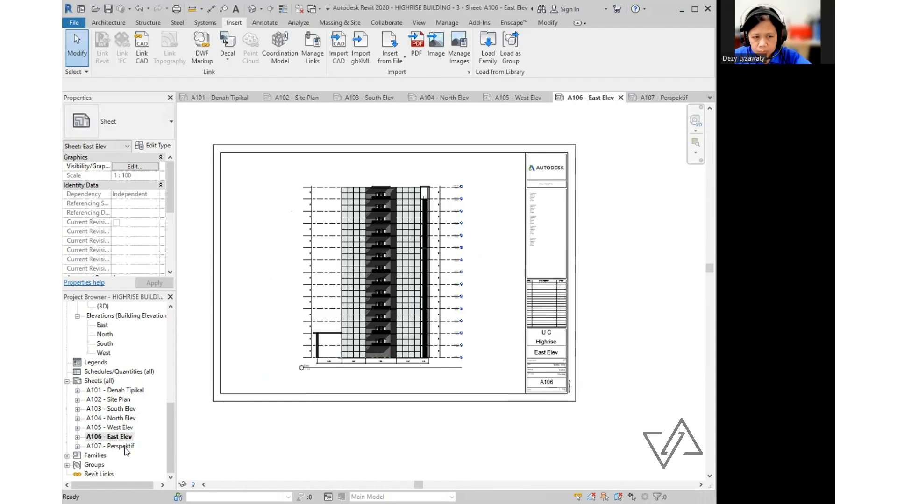